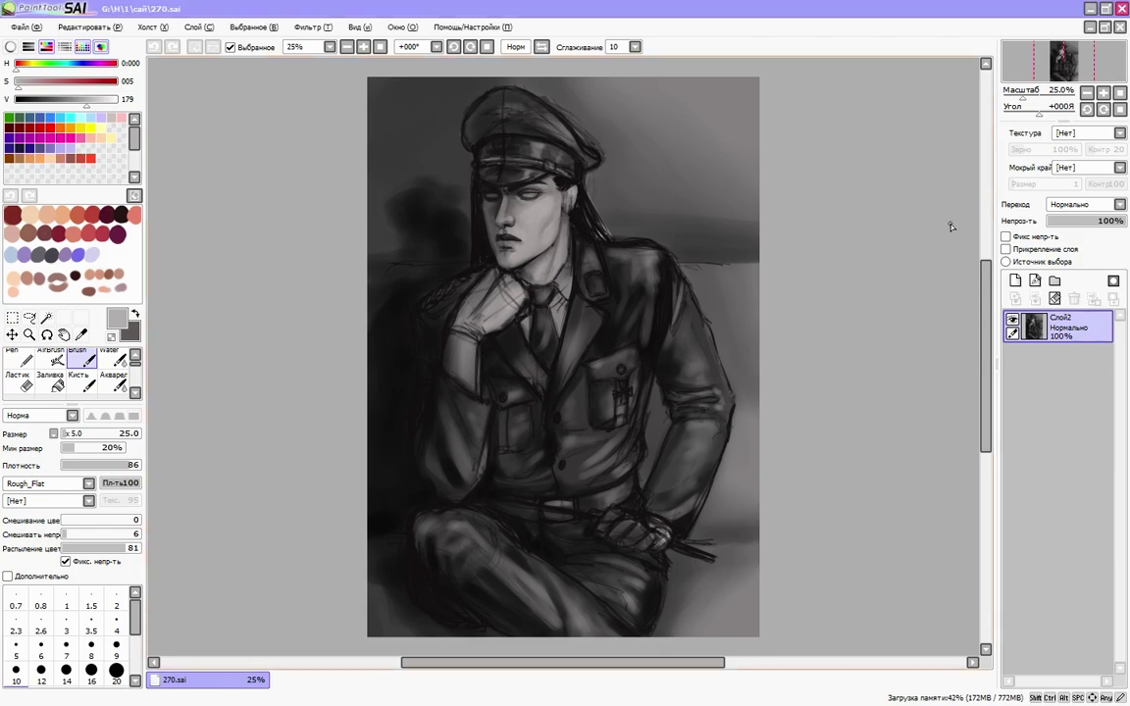
- Shade the mouth, chin and cheek with sampled greys using a size 35 brush
scroll(499, 368, "up", 1)
left_click(487, 313, "alt")
left_click(487, 313, "alt")
left_click(486, 349, "alt")
left_click(557, 314, "alt")
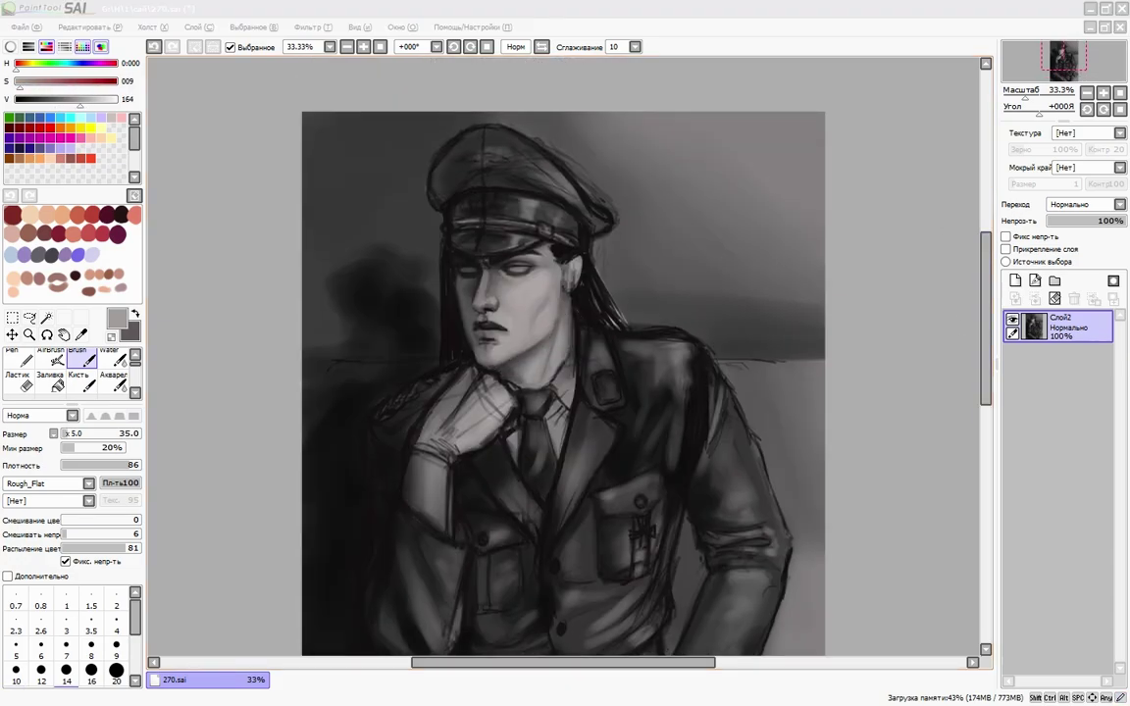
- Enlarge the brush to 100 and repaint the dark background behind the head, cleaning up the shirt collar
scroll(542, 328, "down", 1)
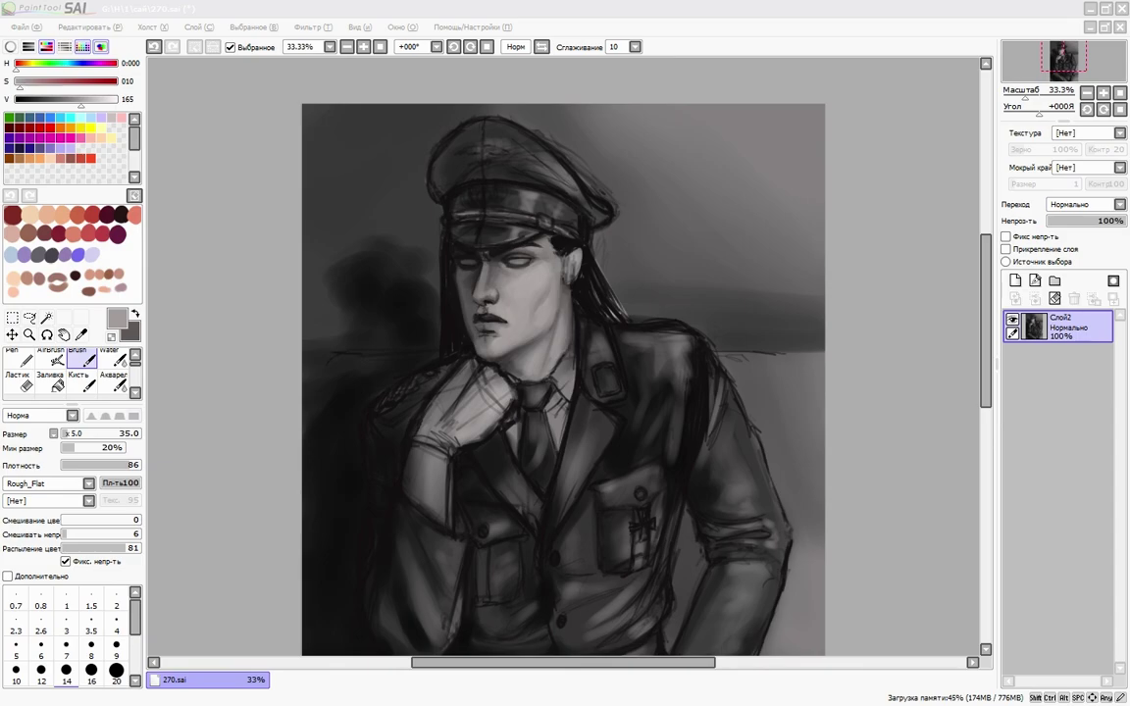
mouse_move(795, 290)
left_mouse_down()
mouse_move(829, 302)
mouse_move(838, 243)
left_mouse_up()
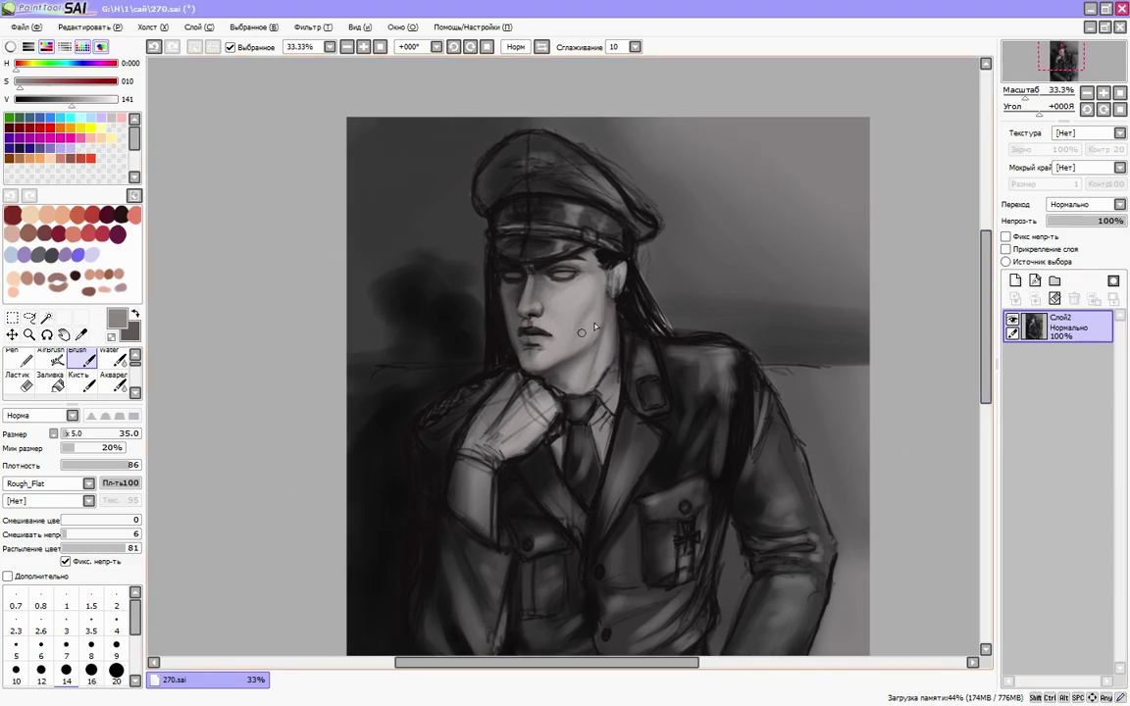
left_click(72, 435)
left_click(70, 435)
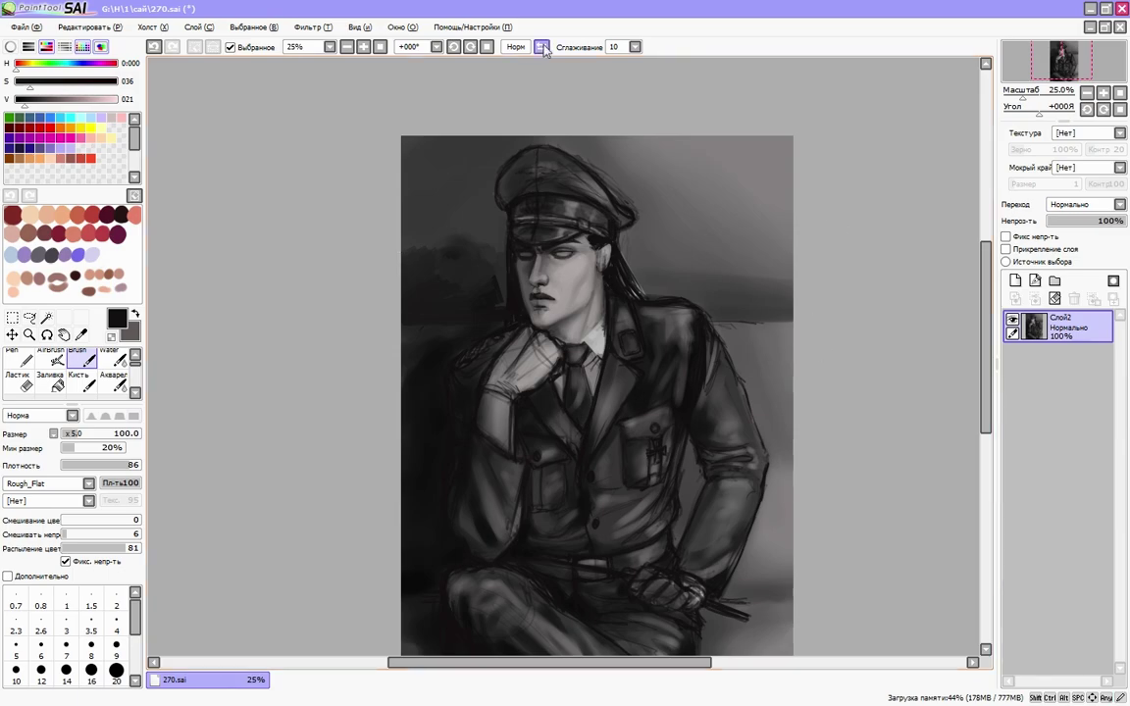
- Select the front of the face in the mirrored view and reshape it with a free transform
key("h")
key("m")
left_click_drag(556, 268, 616, 343)
key("ctrl+t")
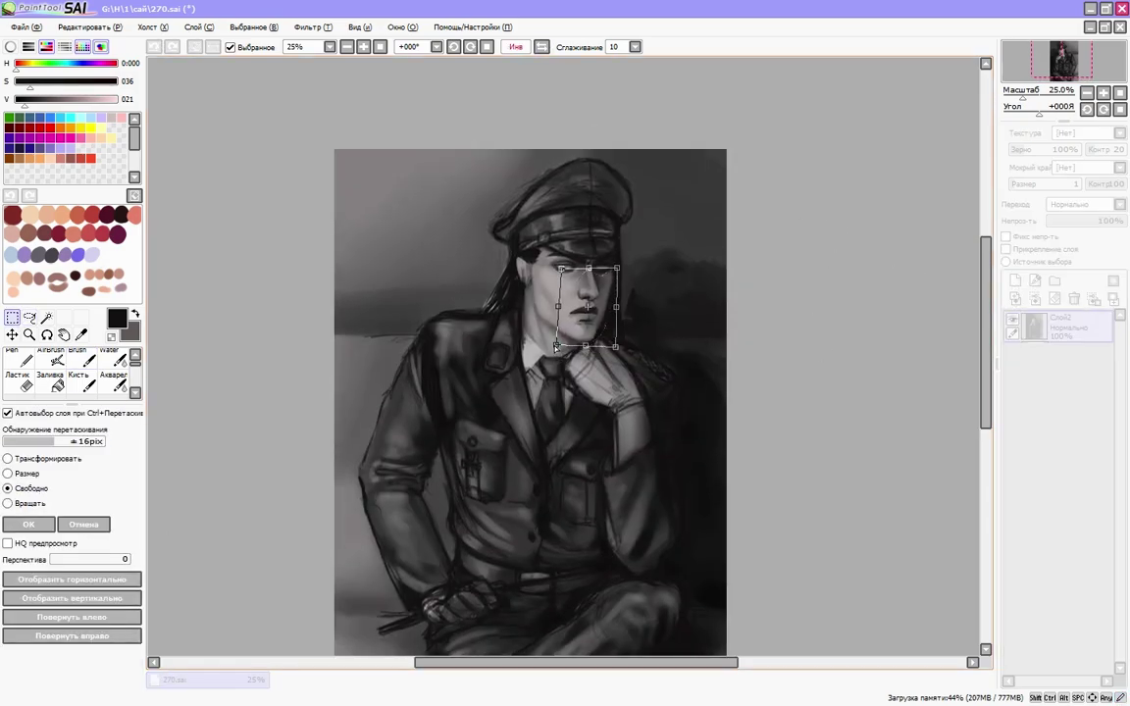
key("Return")
key("b")
key("h")
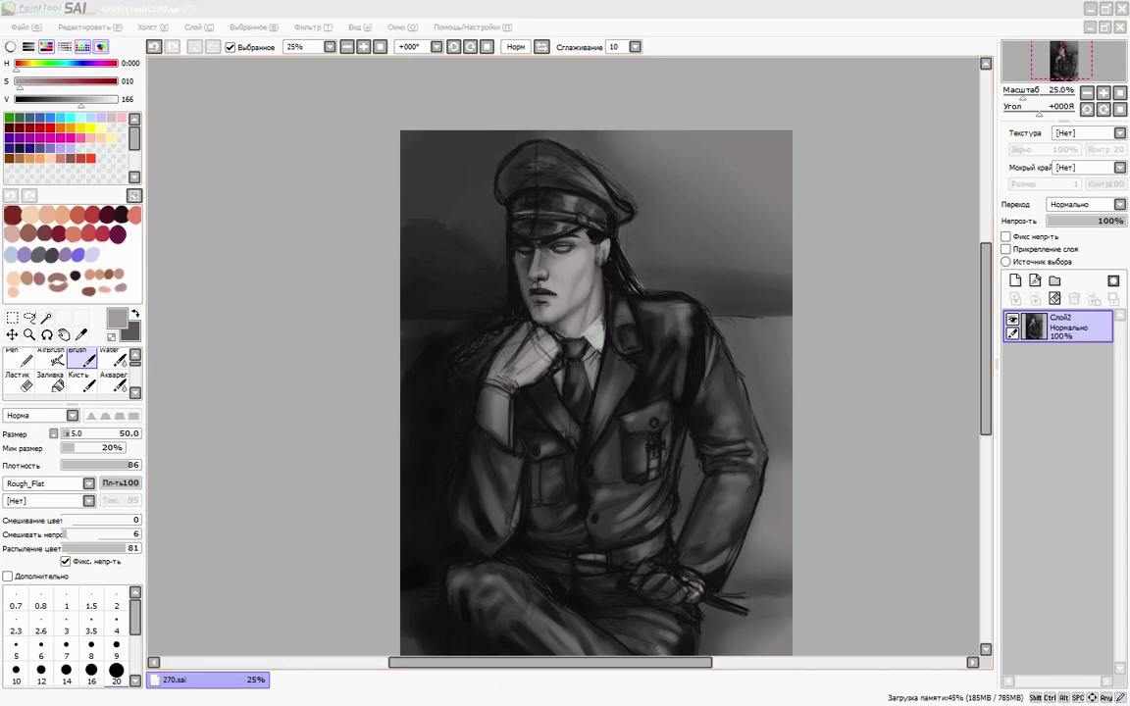
- Shade the eye sockets, nose and mouth with sampled greys using a size 50 brush
scroll(589, 392, "up", 1)
left_click(487, 242, "alt")
left_click(552, 274, "alt")
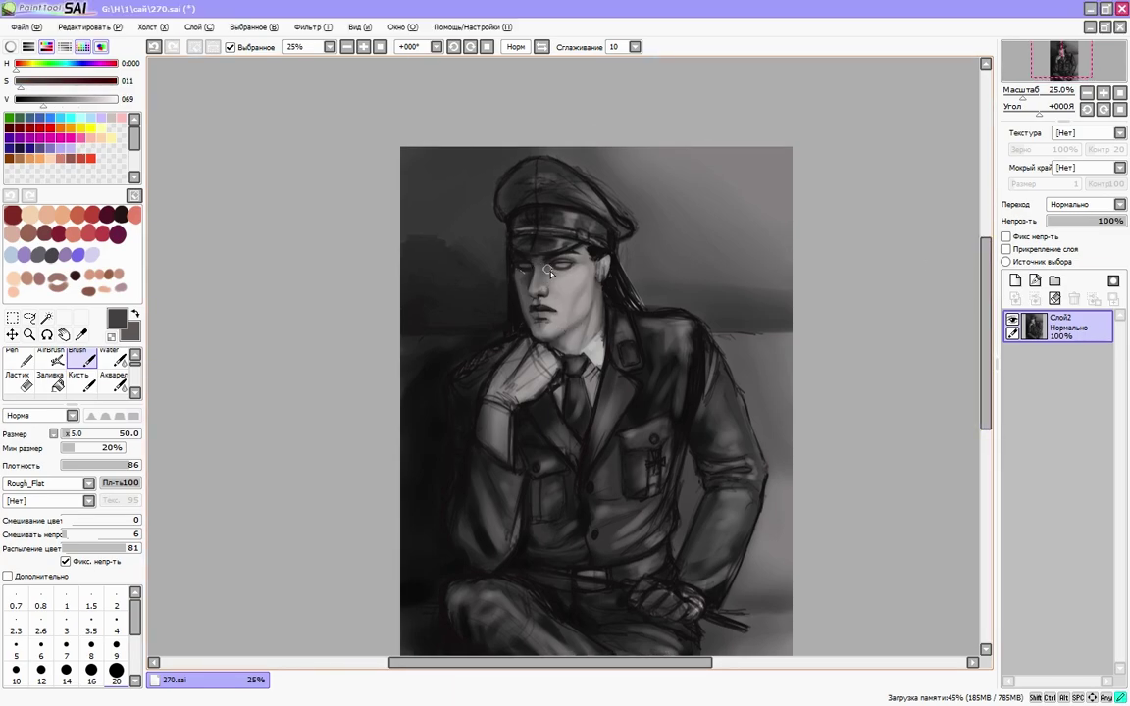
left_click(510, 286, "alt")
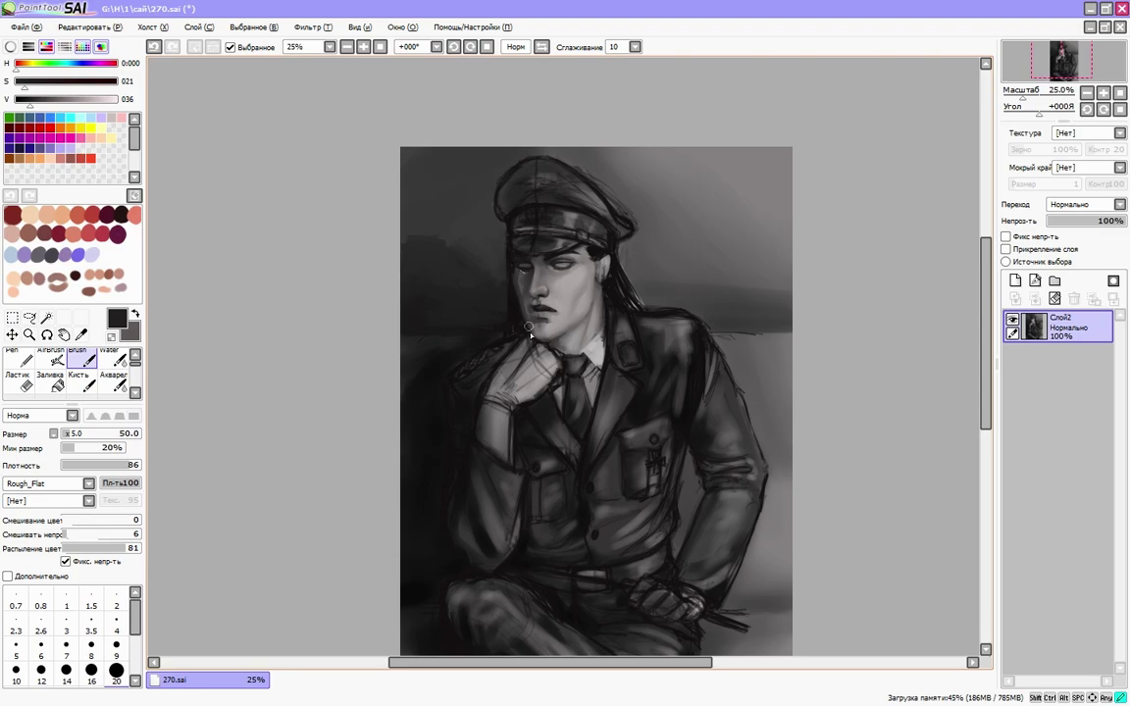
left_click(534, 315, "alt")
left_click(534, 290, "alt")
left_click(518, 270, "alt")
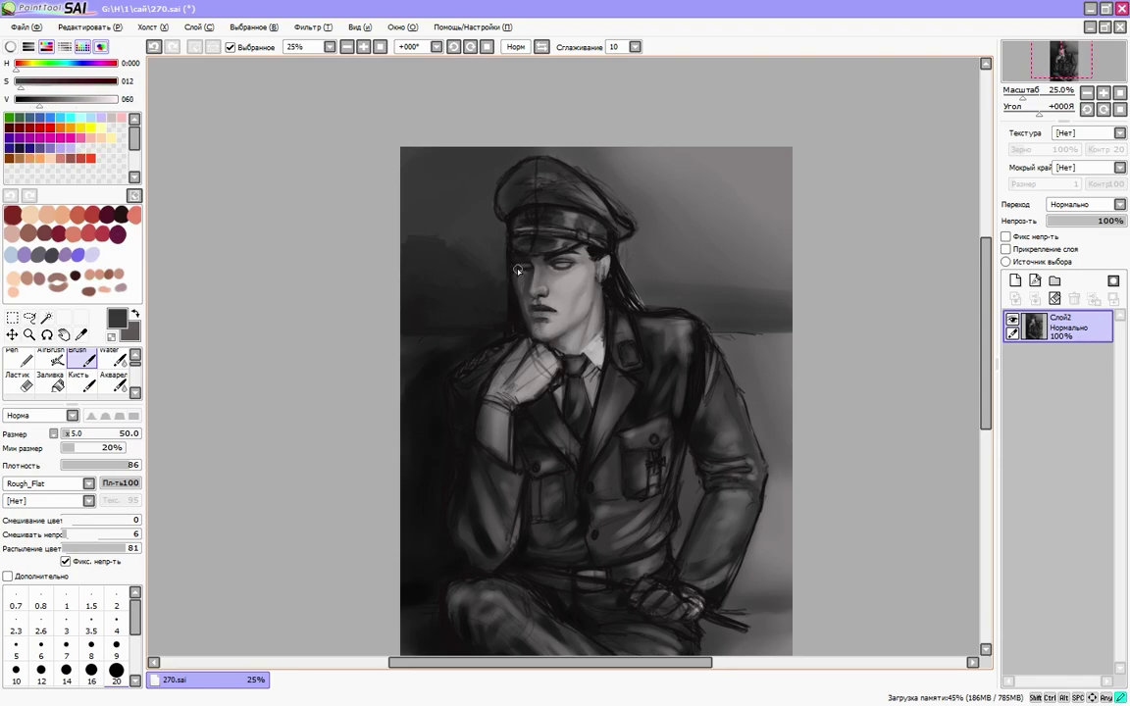
- Darken the jaw's edge and the area behind the neck, and paint over the collar patch with sampled dark greys
scroll(974, 277, "down", 1)
left_click(558, 299, "alt")
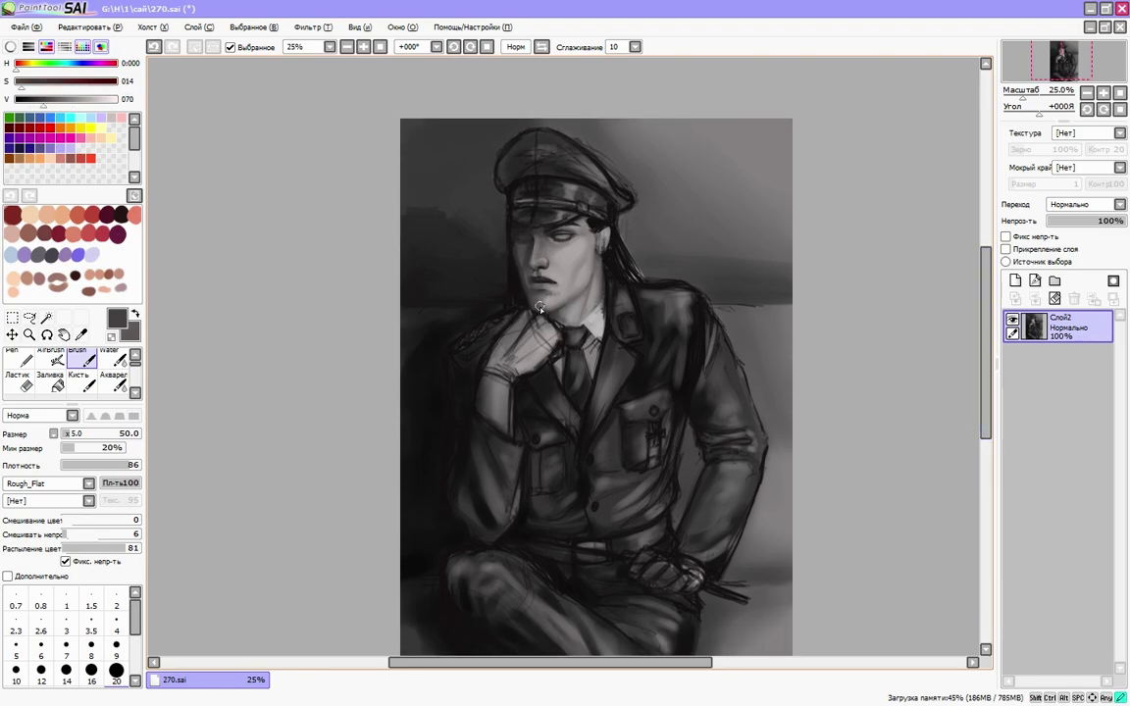
left_click(537, 314, "alt")
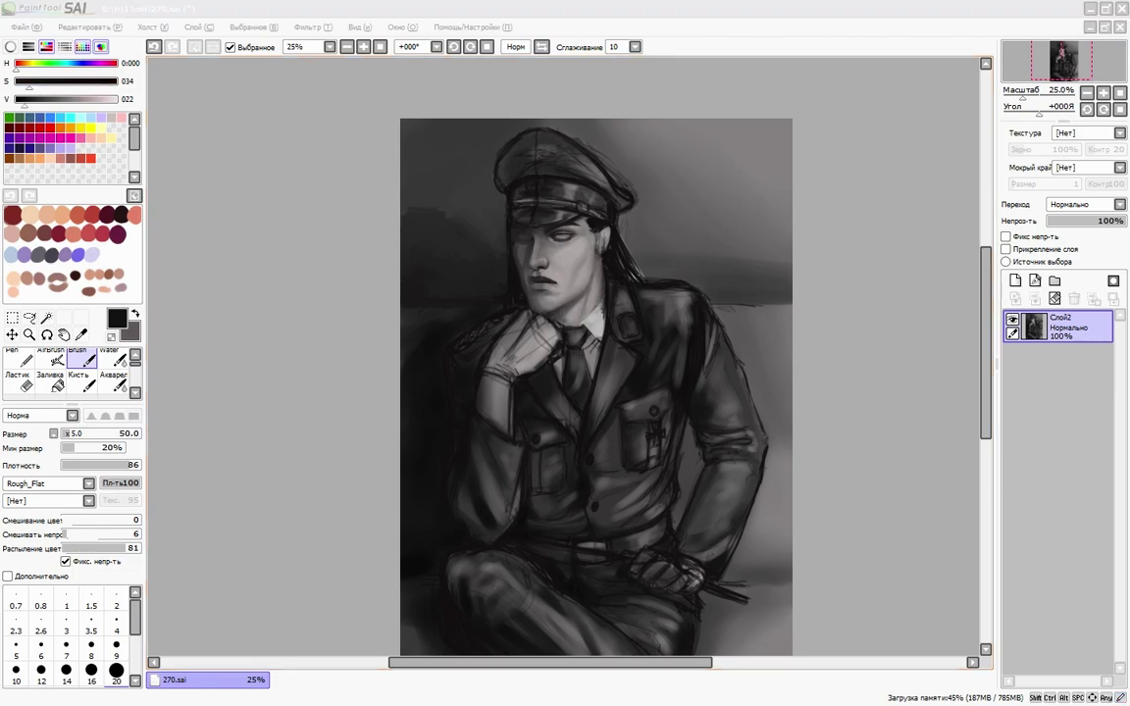
scroll(616, 249, "down", 1)
left_click(616, 249, "alt")
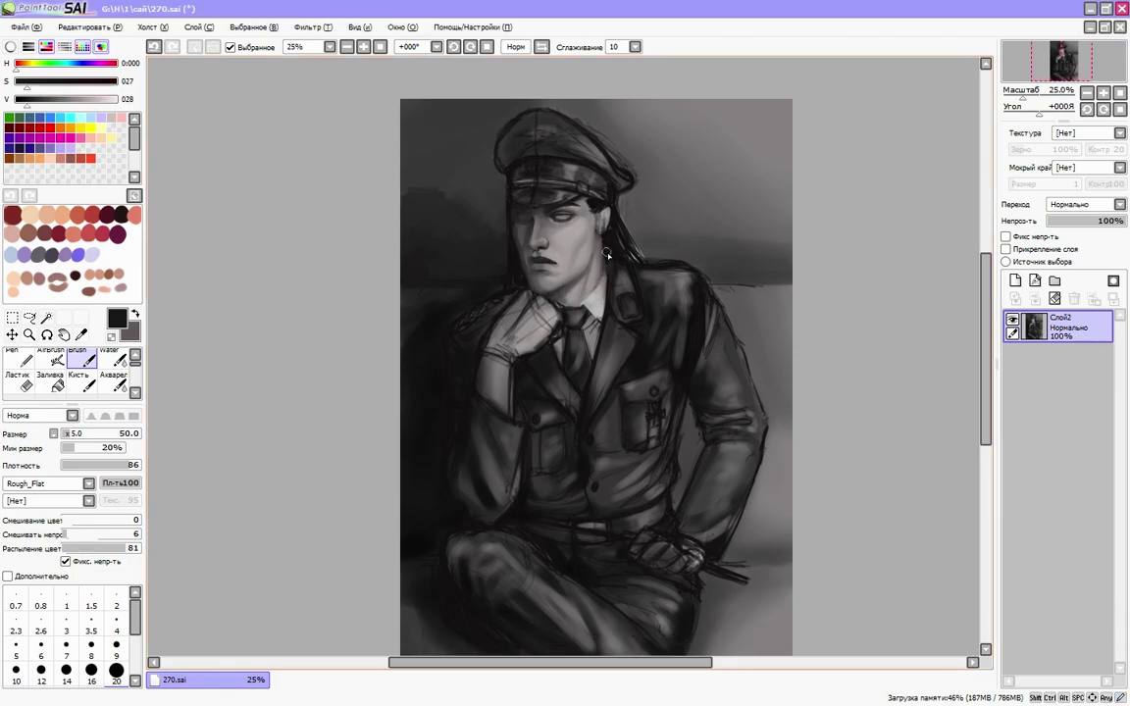
left_click(622, 275, "alt")
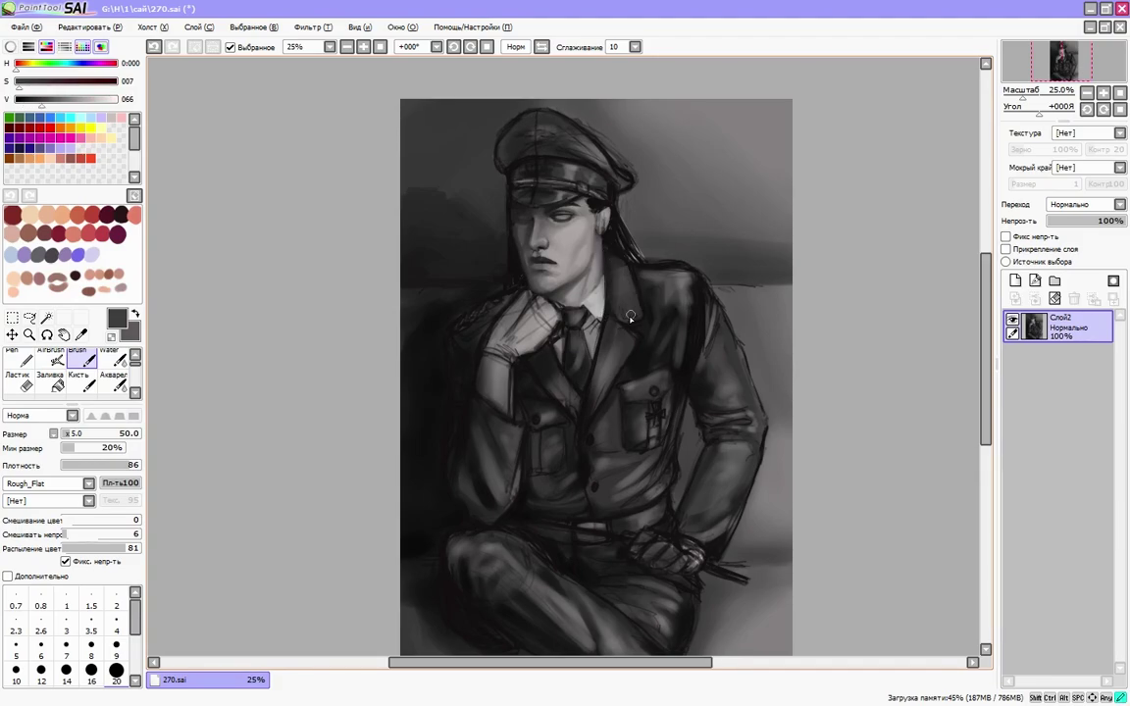
- Refine the eyes and nose bridge under the visor with sampled tones and a size 25 brush
scroll(589, 279, "up", 4)
left_click(545, 274, "alt")
left_click(587, 278, "alt")
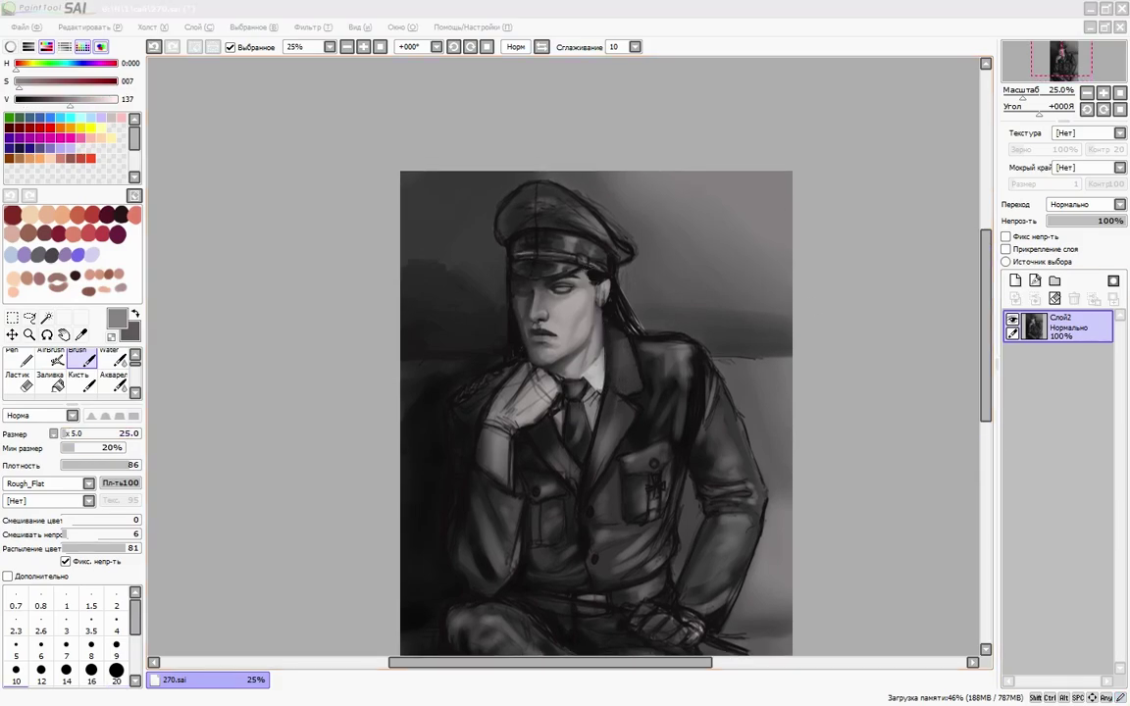
left_click(537, 286, "alt")
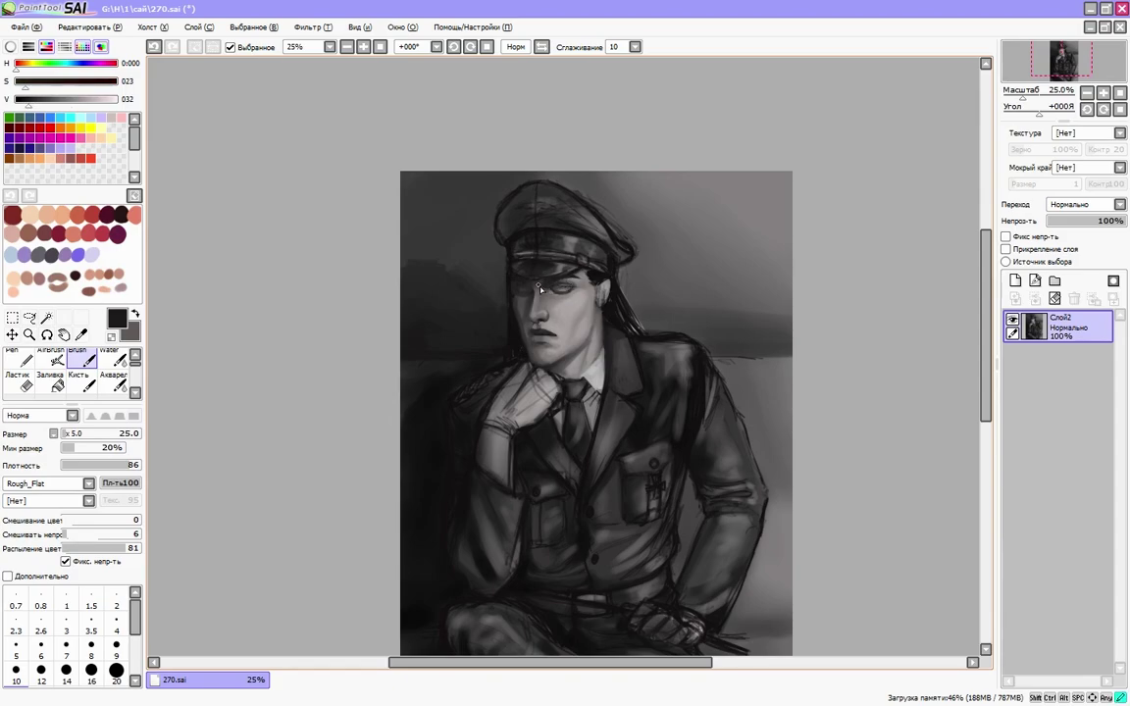
left_click(510, 284, "alt")
scroll(530, 255, "down", 3)
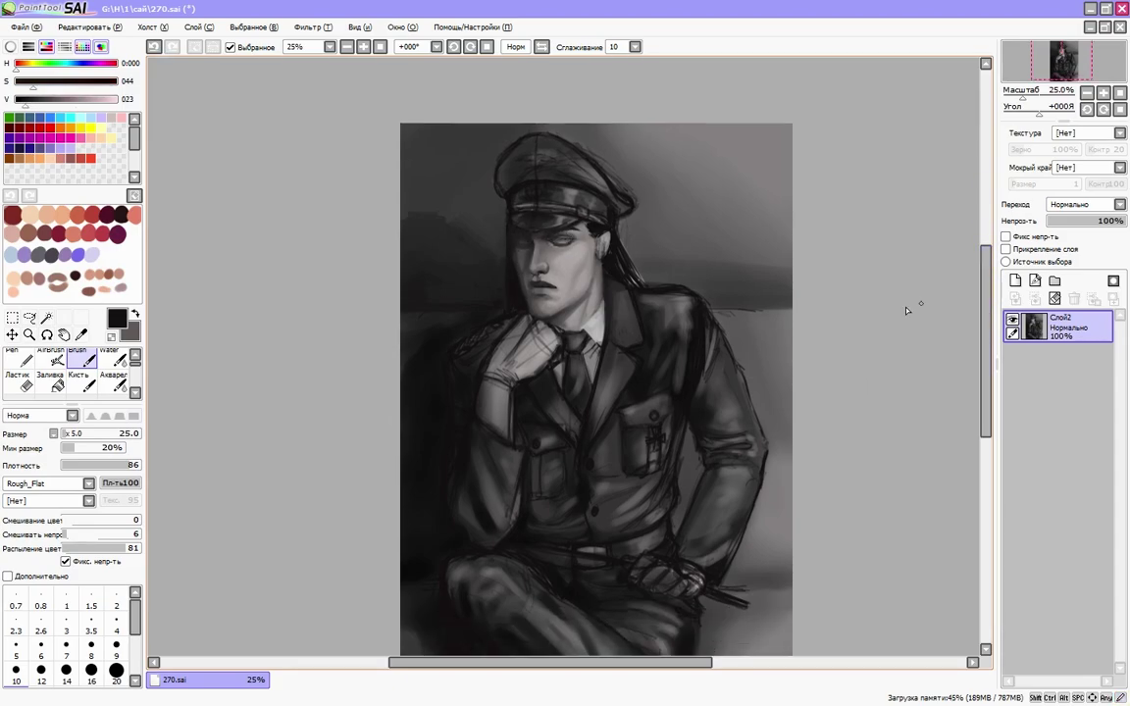
scroll(535, 236, "up", 3)
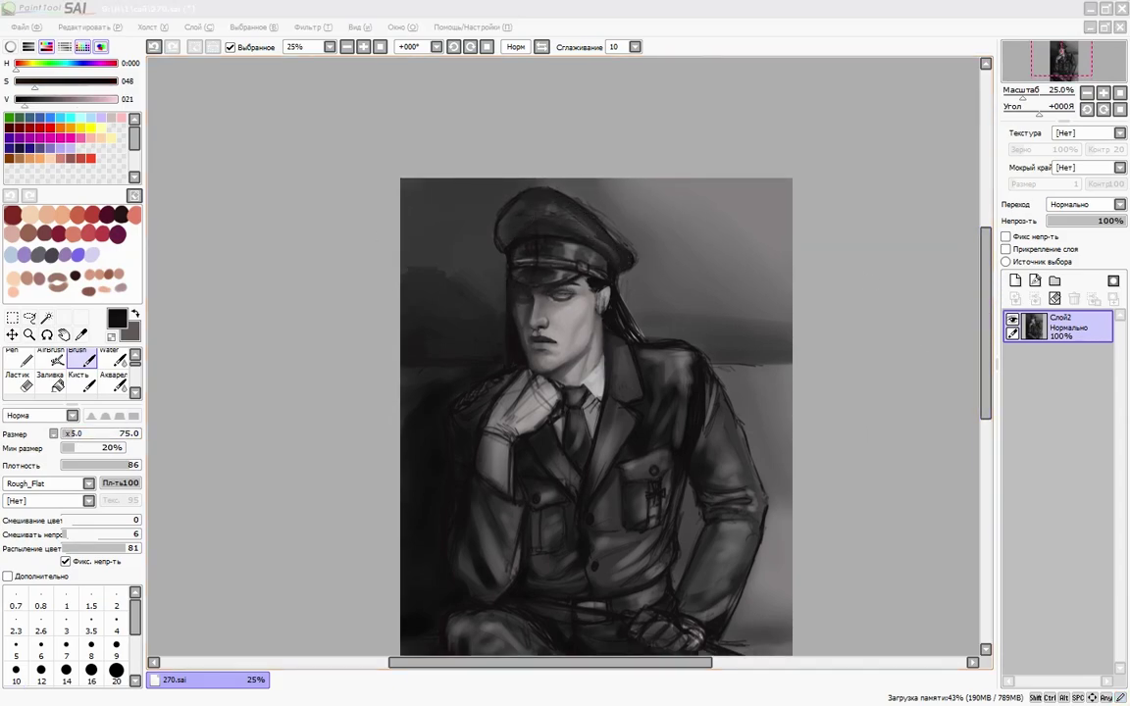
- Paint over the cap's sketch lines and centre guide with sampled greys using a size 75 brush
left_click(541, 225, "alt")
scroll(542, 225, "up", 1)
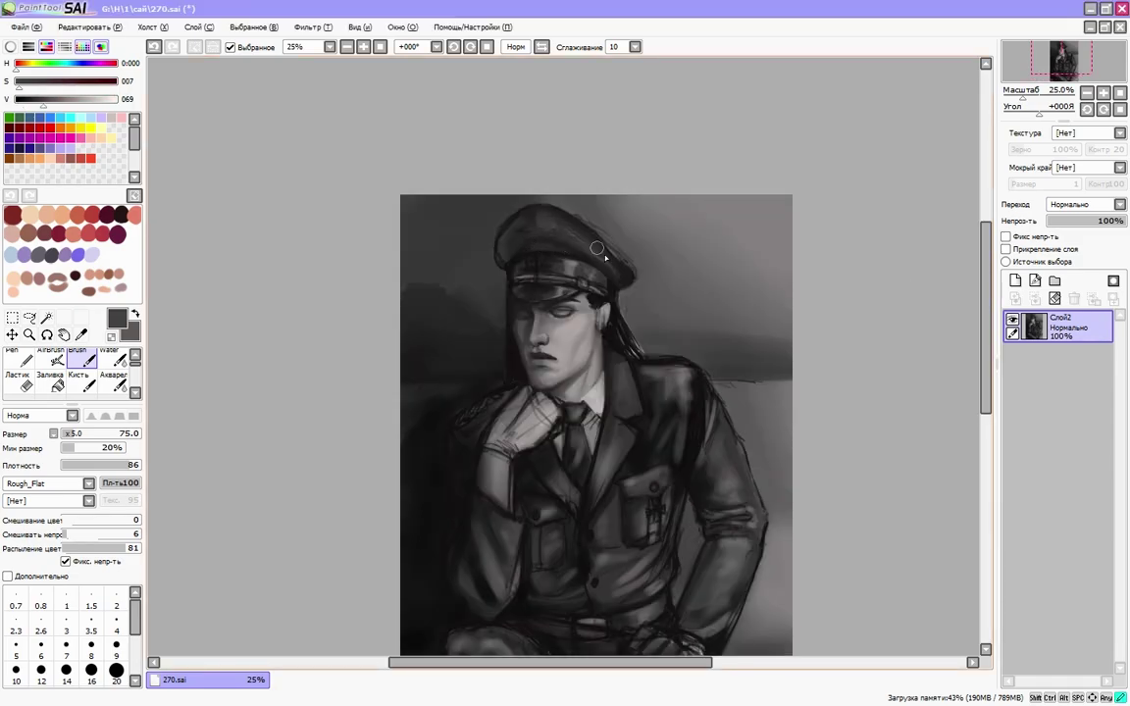
left_click(517, 263, "alt")
key("h")
left_click(532, 217, "alt")
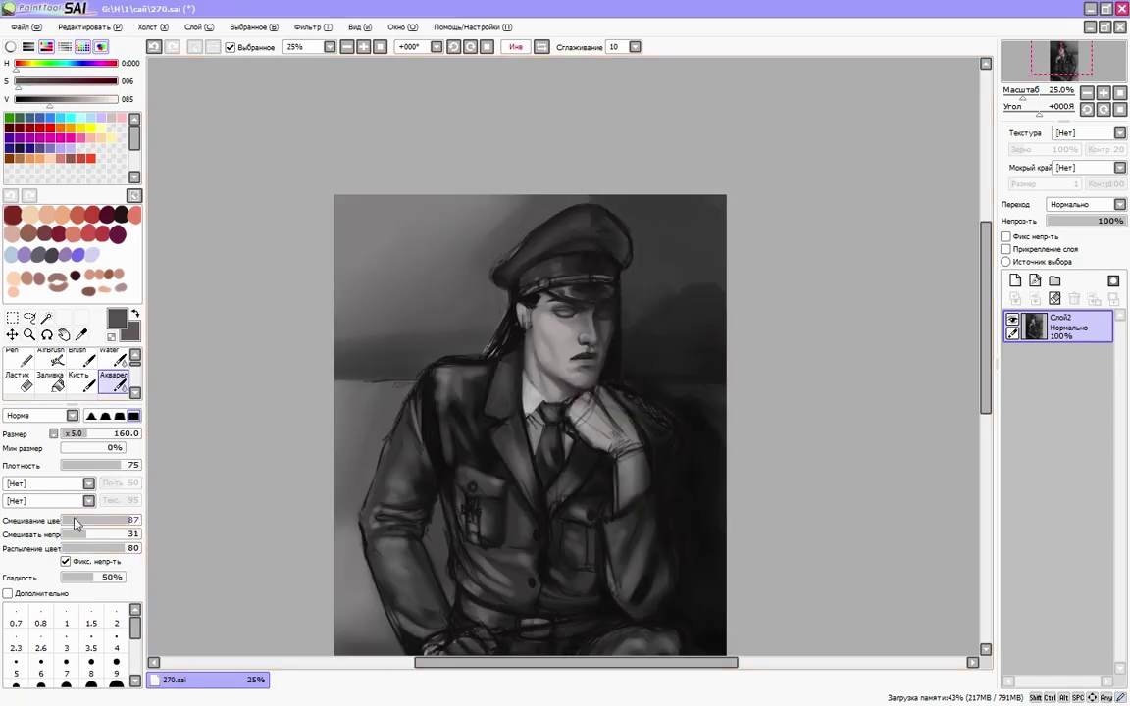
- Blend the background around the cap and shoulders using the Watercolor brush with the Fuzystatic shape at size 180
left_click(112, 381)
key("h")
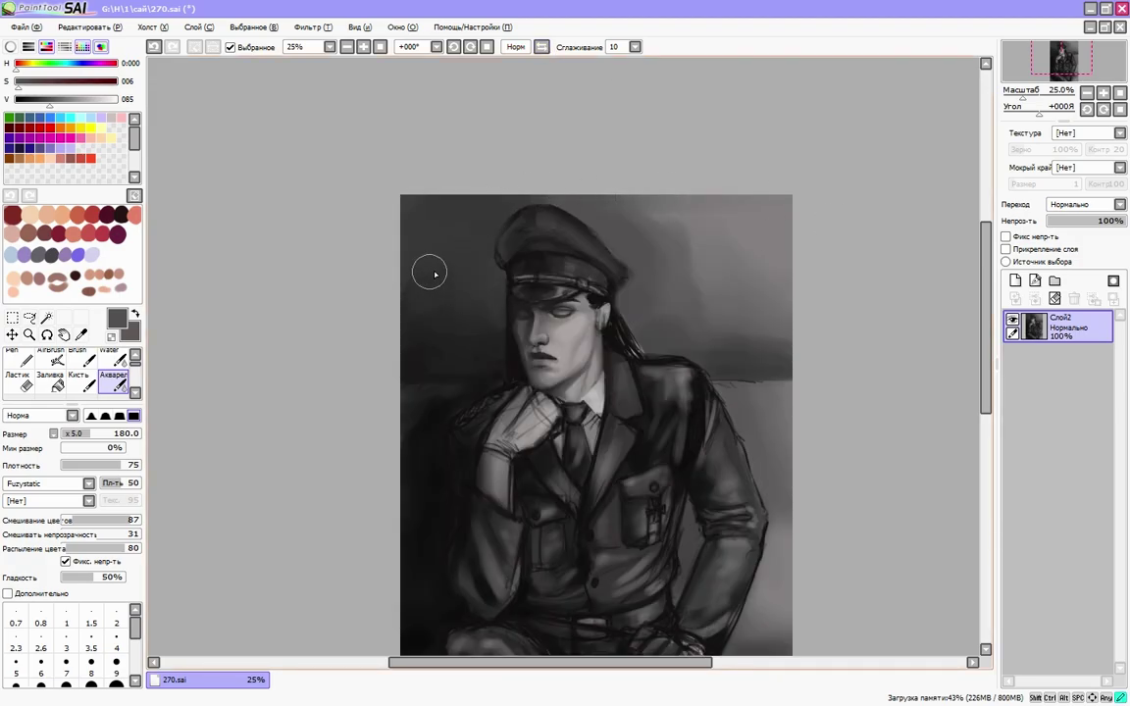
mouse_move(644, 228)
left_mouse_down()
mouse_move(716, 313)
mouse_move(653, 421)
left_mouse_up()
scroll(731, 212, "down", 1)
mouse_move(589, 186)
left_mouse_down()
mouse_move(649, 239)
mouse_move(657, 290)
left_mouse_up()
mouse_move(755, 221)
left_mouse_down()
mouse_move(750, 334)
mouse_move(697, 311)
mouse_move(768, 296)
mouse_move(830, 437)
left_mouse_up()
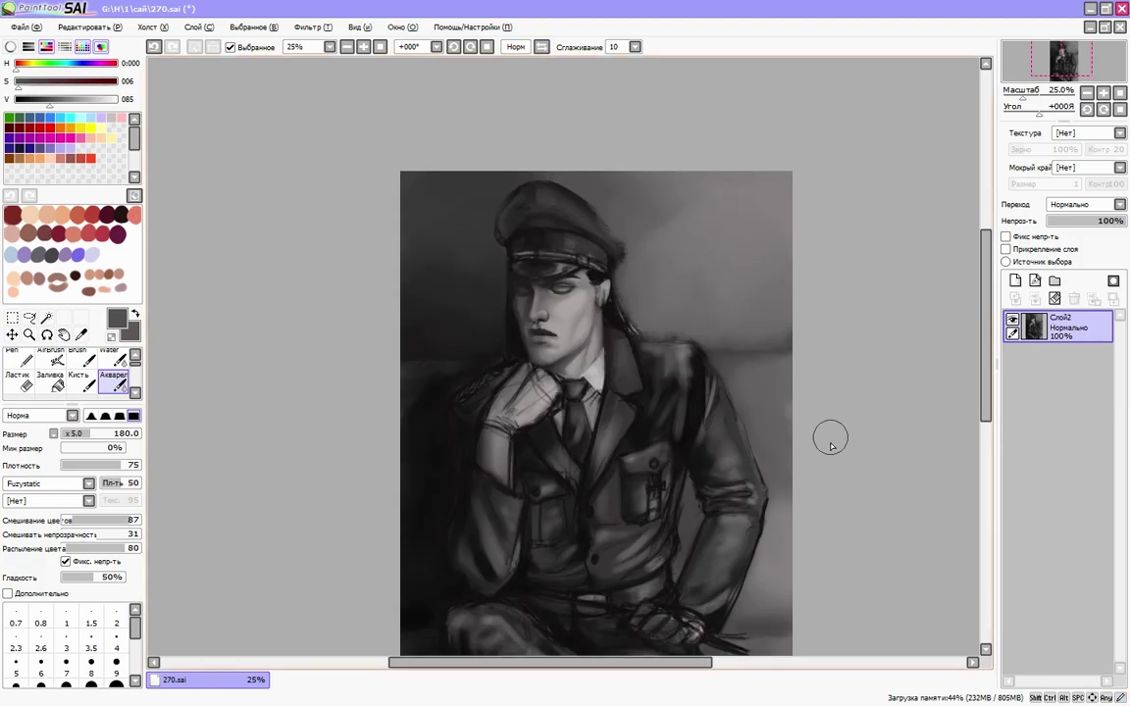
- Repaint the dark background beside the shaded arm with the Rough_Flat Brush, enlarging it to 155
scroll(596, 392, "down", 1)
key("b")
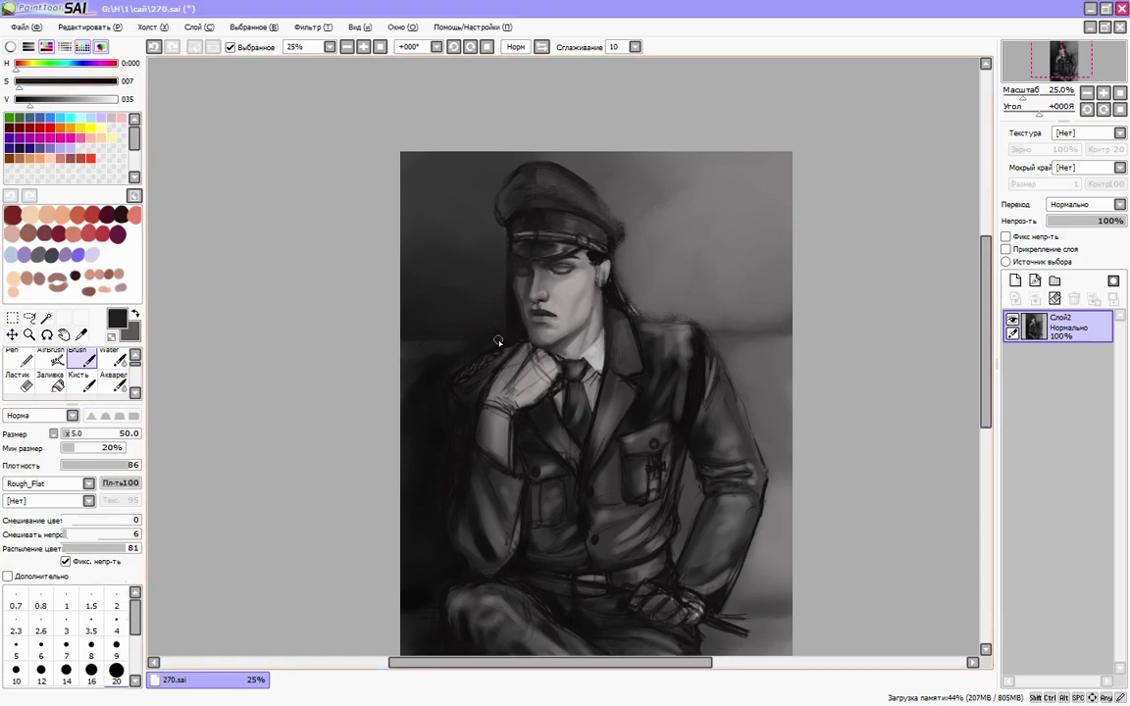
scroll(724, 271, "down", 3)
scroll(724, 272, "up", 1)
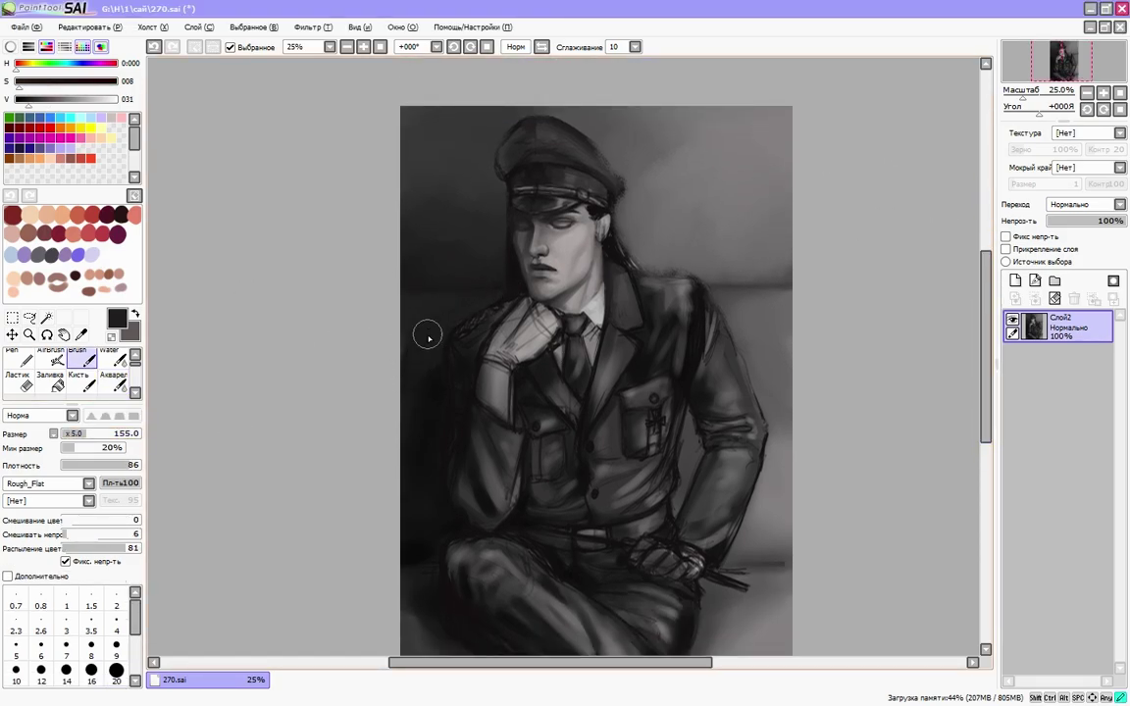
scroll(433, 510, "down", 2)
left_click(455, 568, "alt")
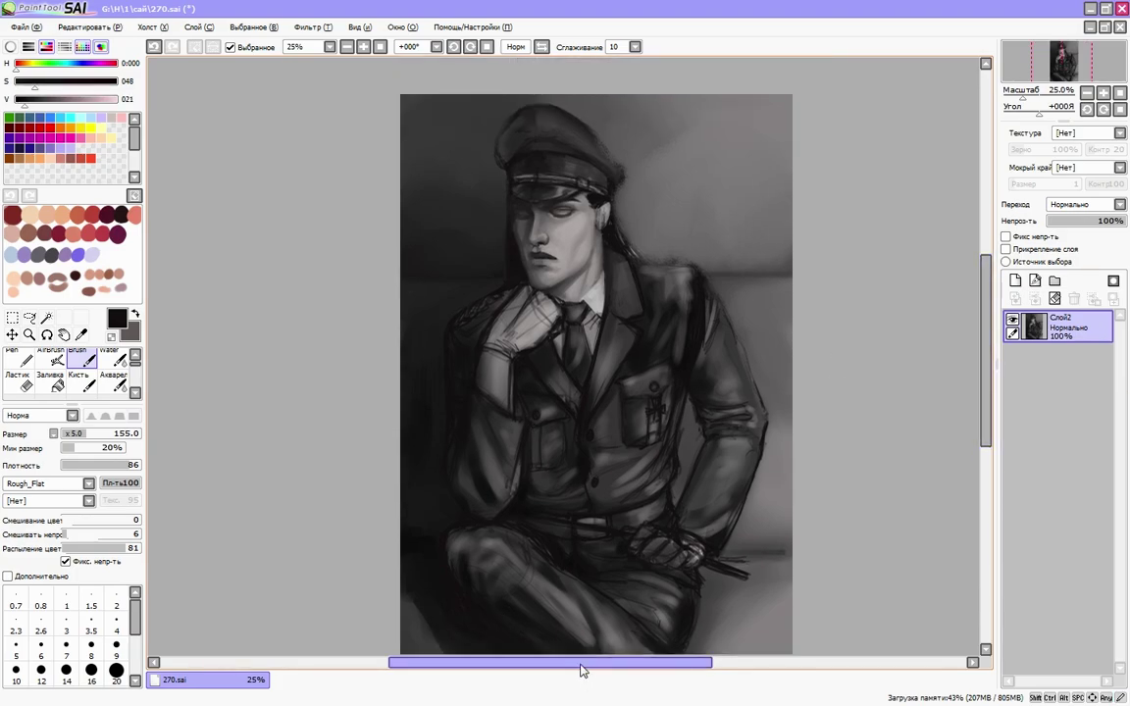
- Block in the background behind the shaded arm and knee with sampled greys, raising the brush size to 160
scroll(465, 292, "up", 1)
scroll(466, 291, "right", 1)
left_click(391, 397, "alt")
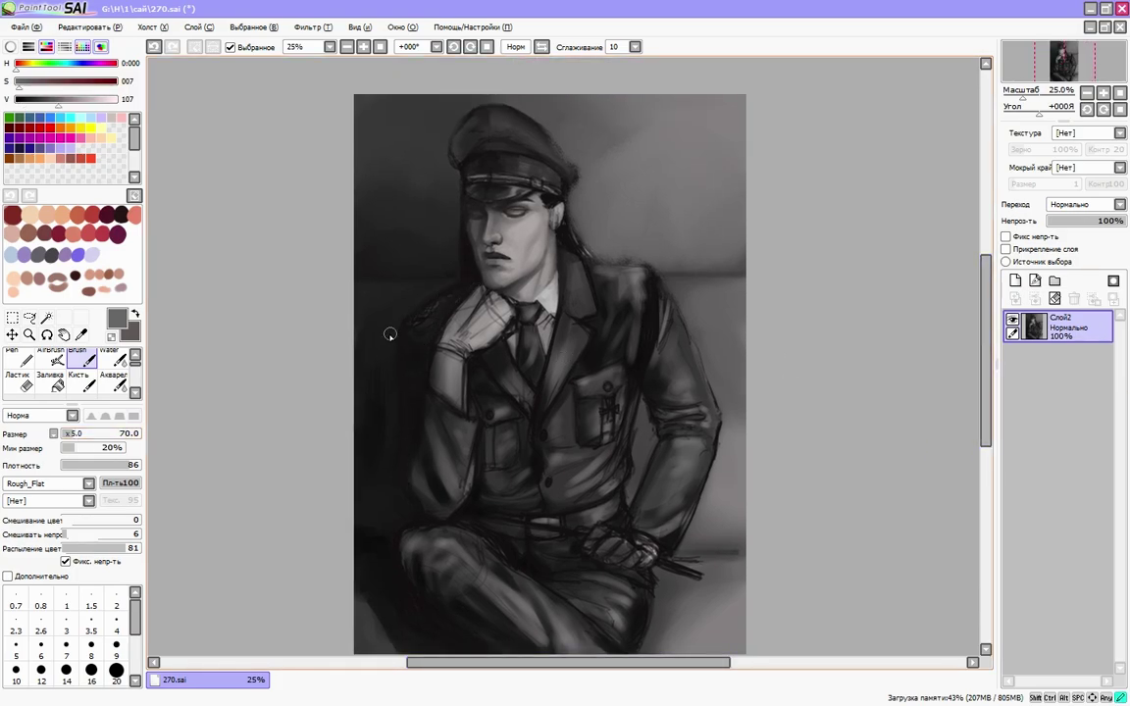
key("bracketright")
key("bracketright")
key("bracketright")
key("bracketright")
left_click(382, 530, "alt")
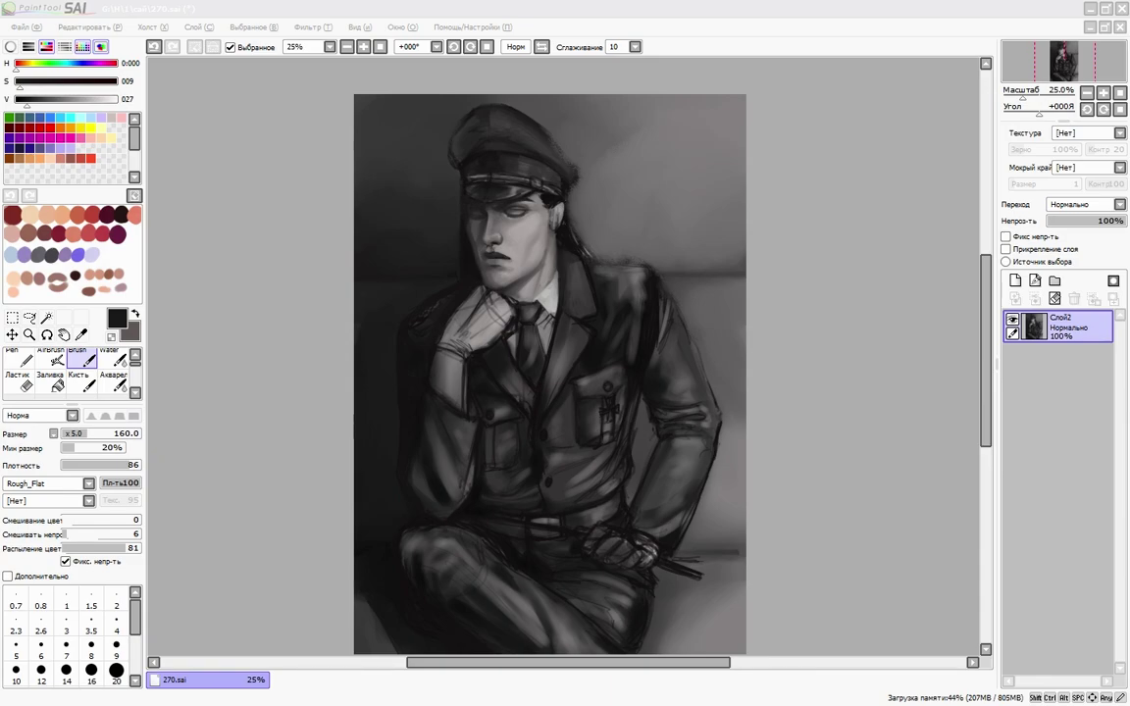
left_click(406, 373, "alt")
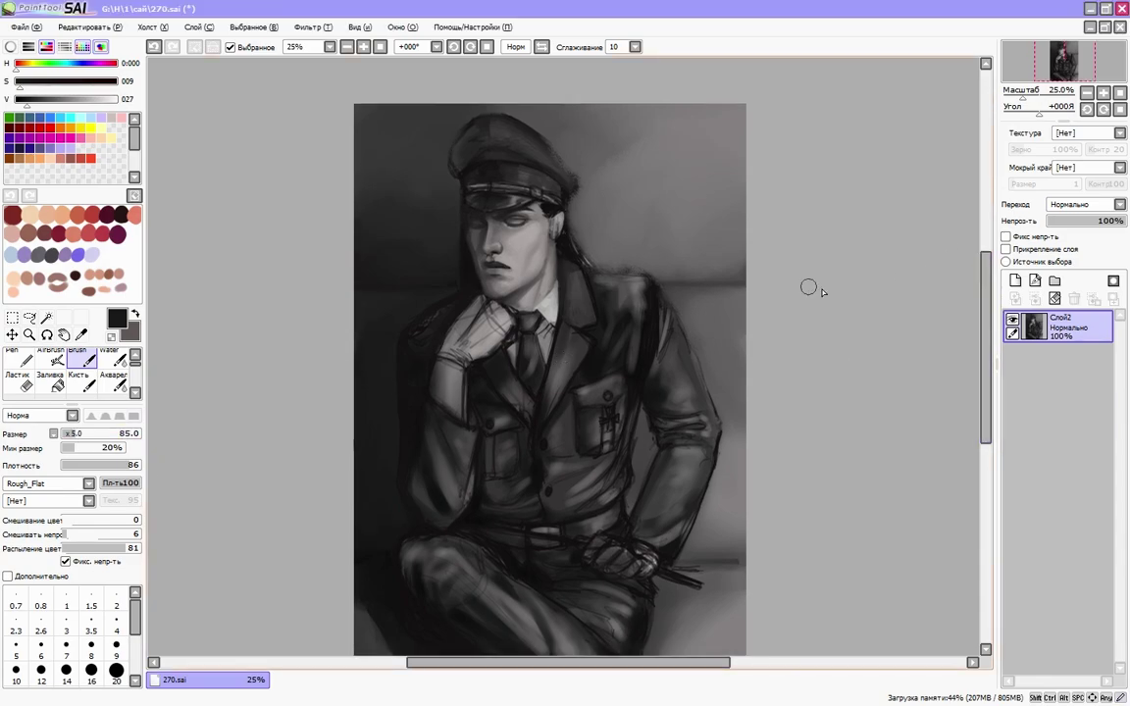
- Reduce the brush to 85 and paint out the breast pocket on the jacket's shaded side with sampled dark greys
scroll(432, 422, "down", 1)
key("bracketleft")
key("bracketleft")
key("bracketleft")
left_click(459, 385, "alt")
key("h")
key("h")
left_click(554, 474, "alt")
left_click(535, 467, "alt")
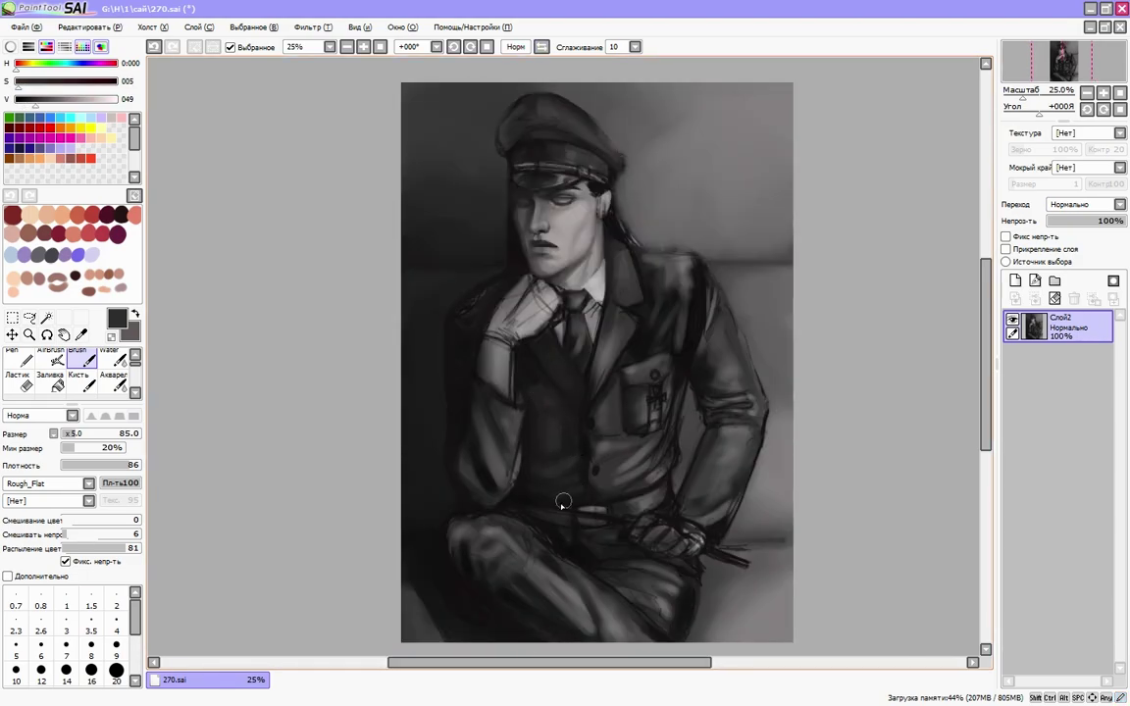
- Paint over the shaded shoulder's epaulette with a size 70 brush and darken the sleeve with a size 165 brush
scroll(548, 433, "right", 1)
scroll(495, 377, "up", 1)
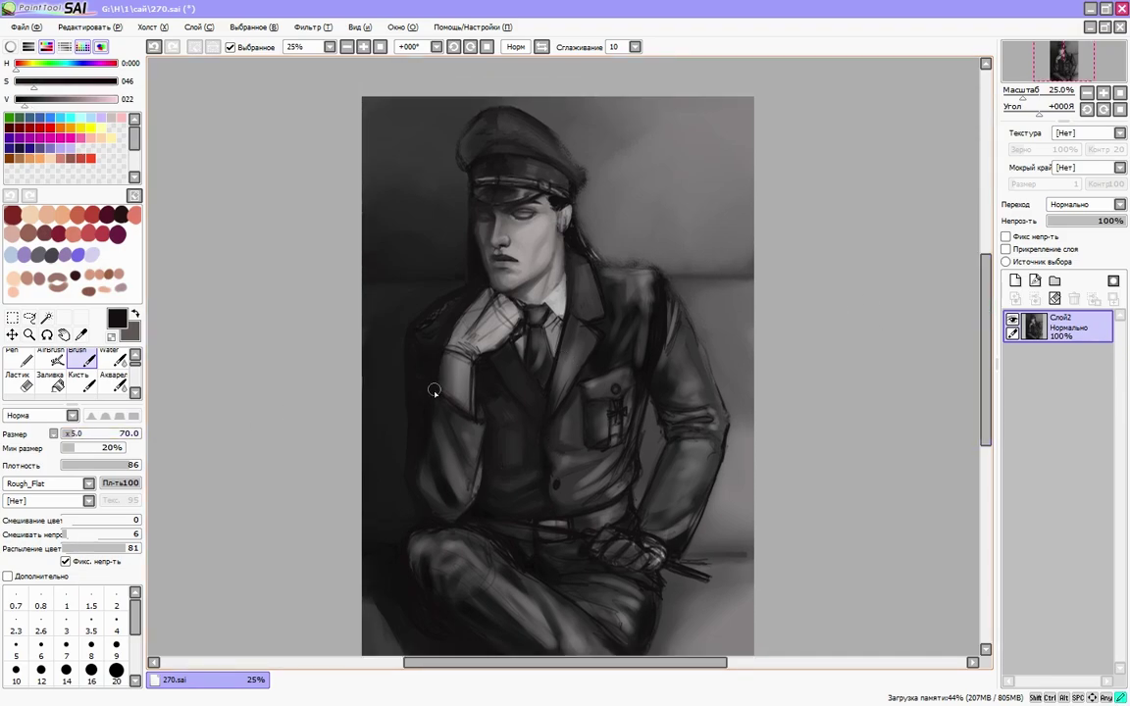
left_click(458, 310, "alt")
left_click(455, 312, "alt")
left_click(415, 373, "alt")
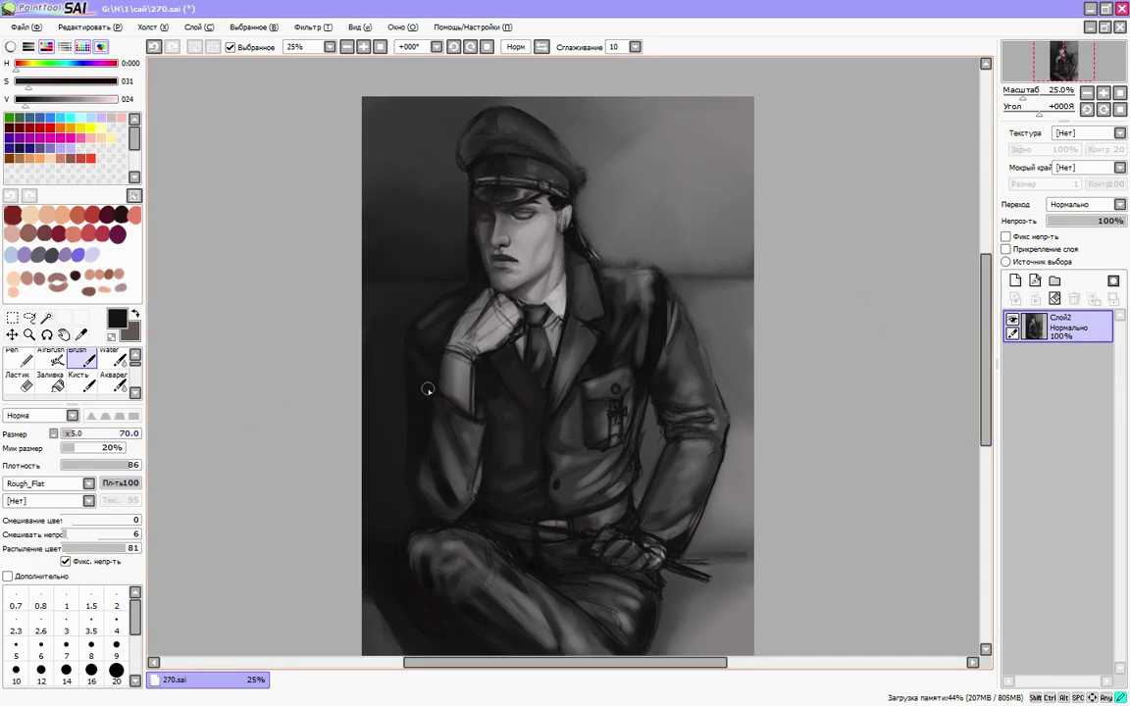
scroll(416, 450, "down", 1)
left_click(396, 432, "alt")
left_click_drag(396, 432, 424, 396)
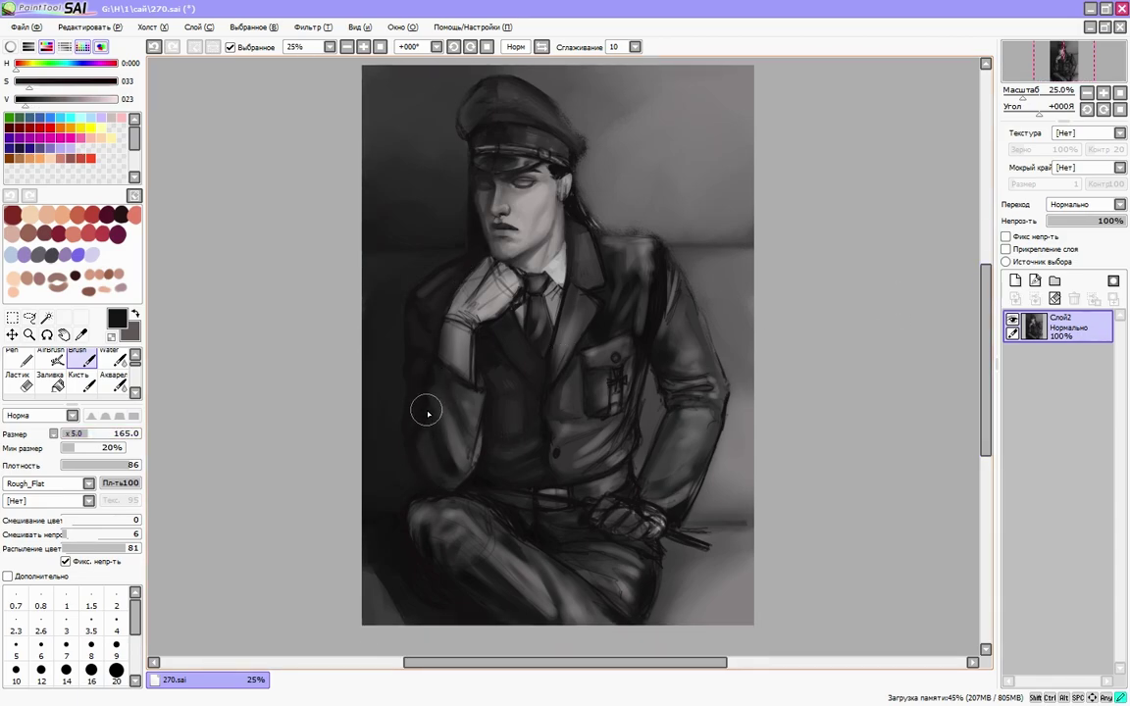
- Clean up the cap's edges and band in the mirrored view with sampled dark tones
key("h")
scroll(461, 441, "up", 3)
left_click(534, 312, "alt")
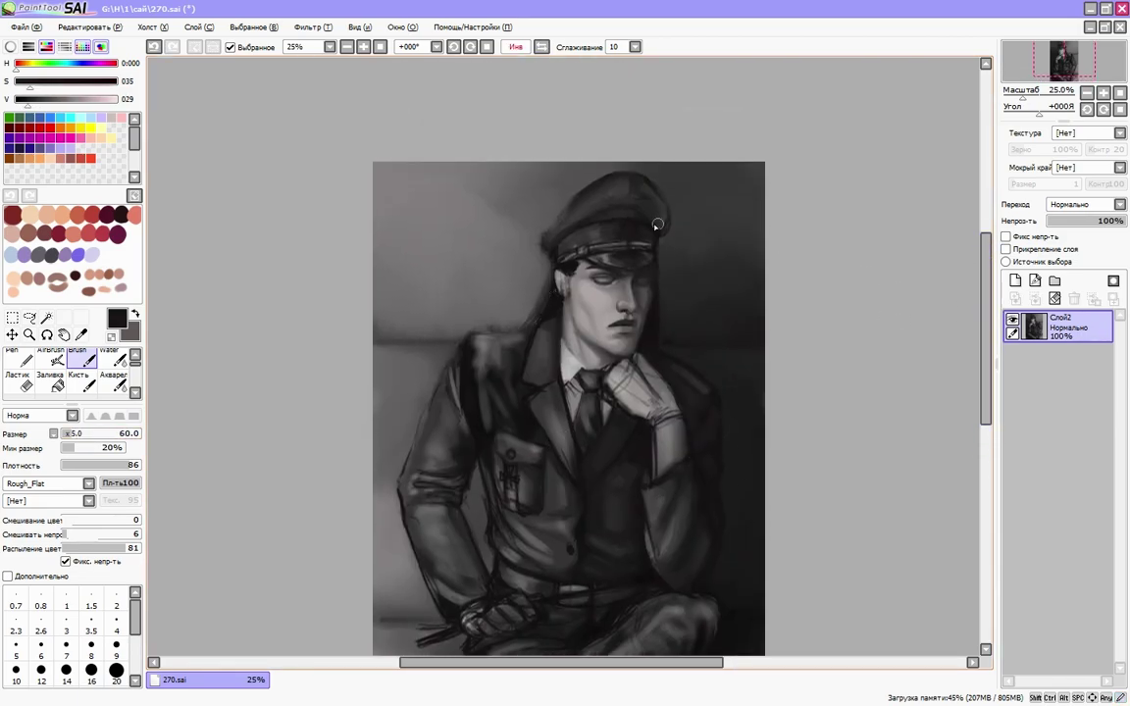
scroll(535, 312, "up", 1)
key("b")
scroll(564, 255, "up", 1)
left_click(604, 225, "alt")
left_click(617, 229, "alt")
left_click(555, 239, "alt")
- Smooth the shading of the cap's crown with sampled greys using the Fuzystatic brush at size 75
key("h")
scroll(496, 239, "up", 1)
left_click(497, 239, "alt")
left_click(522, 196, "alt")
scroll(457, 220, "left", 1)
left_click(523, 263, "alt")
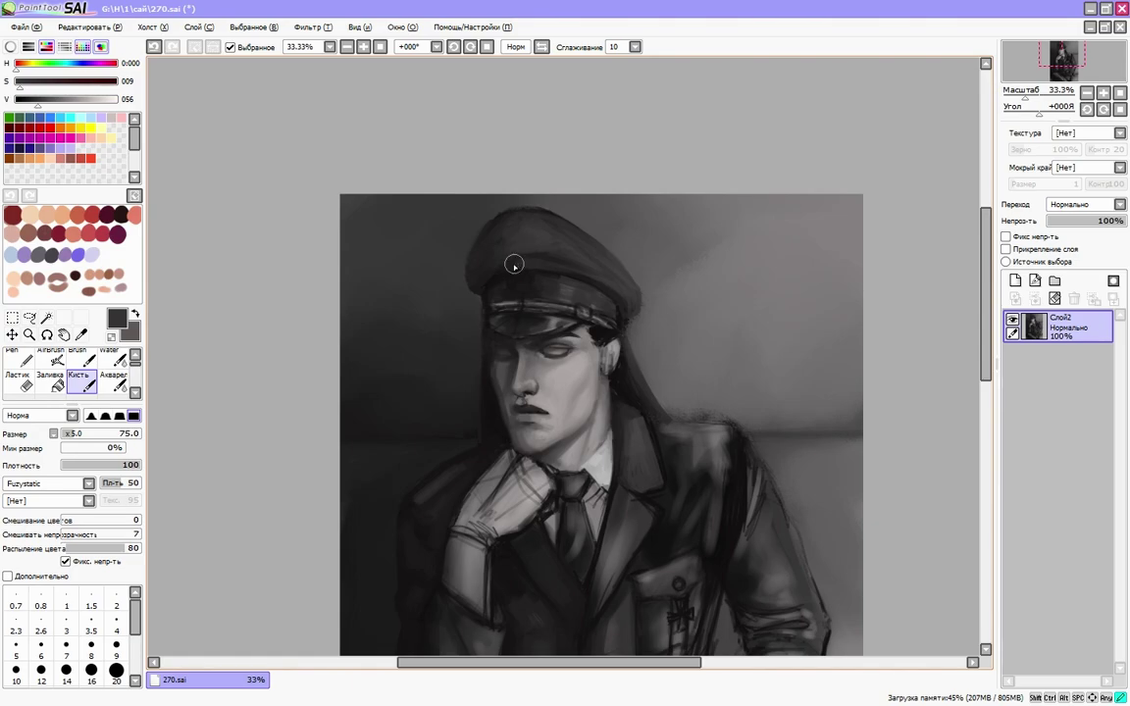
- Refine the cap's outline and band with sampled greys, checking the shape in the mirrored view
left_click(487, 270, "alt")
key("h")
left_click(502, 299, "alt")
left_click(508, 277, "alt")
left_click(488, 245, "alt")
left_click(495, 240, "alt")
key("h")
- Soften the background beside the cap with a sampled grey and a size 220 brush, and return to the Rough_Flat Brush
left_click(468, 262, "alt")
left_click_drag(522, 663, 511, 663)
key("bracketright")
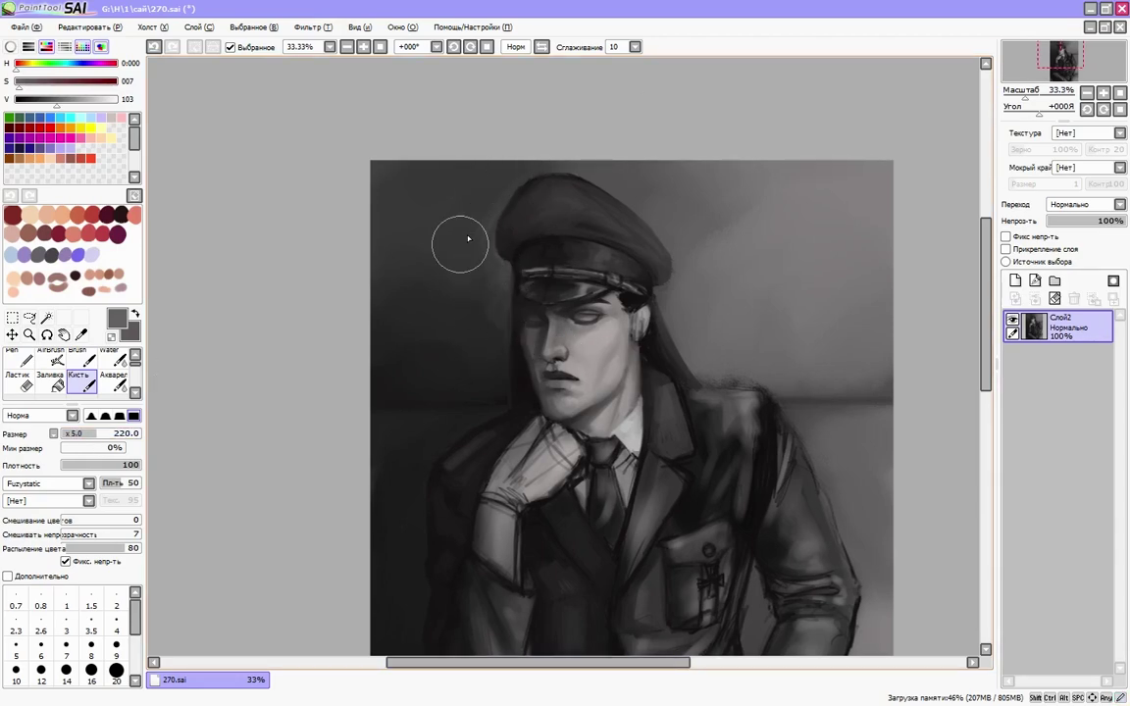
key("b")
scroll(562, 356, "down", 1)
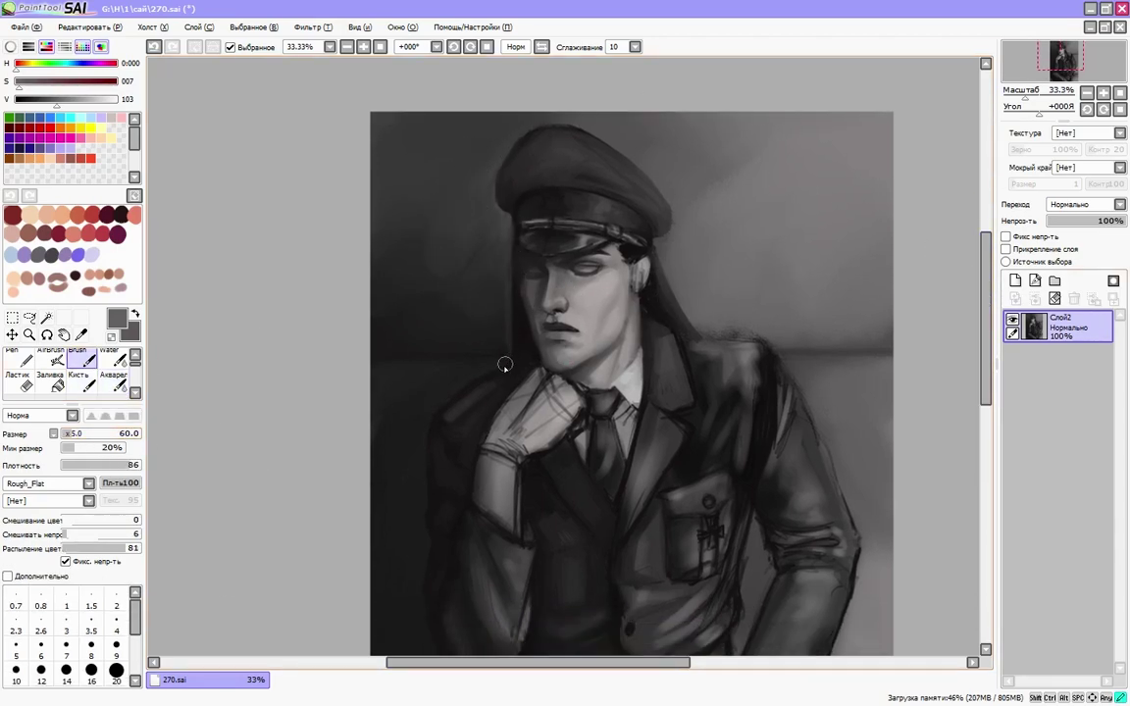
- Smooth the shading of the cheek, nose and mouth area with sampled greys using the Fuzystatic brush at size 40
key("b")
scroll(531, 359, "down", 1)
left_click(529, 295, "alt")
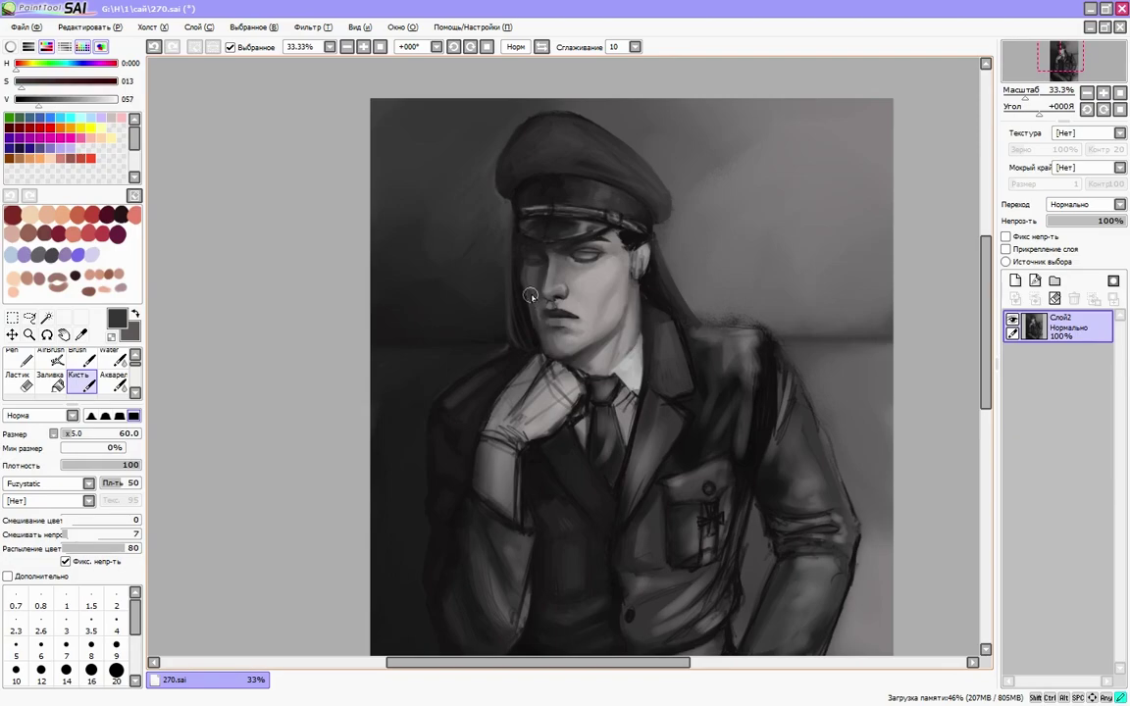
key("bracketleft")
key("bracketleft")
left_click(543, 320, "alt")
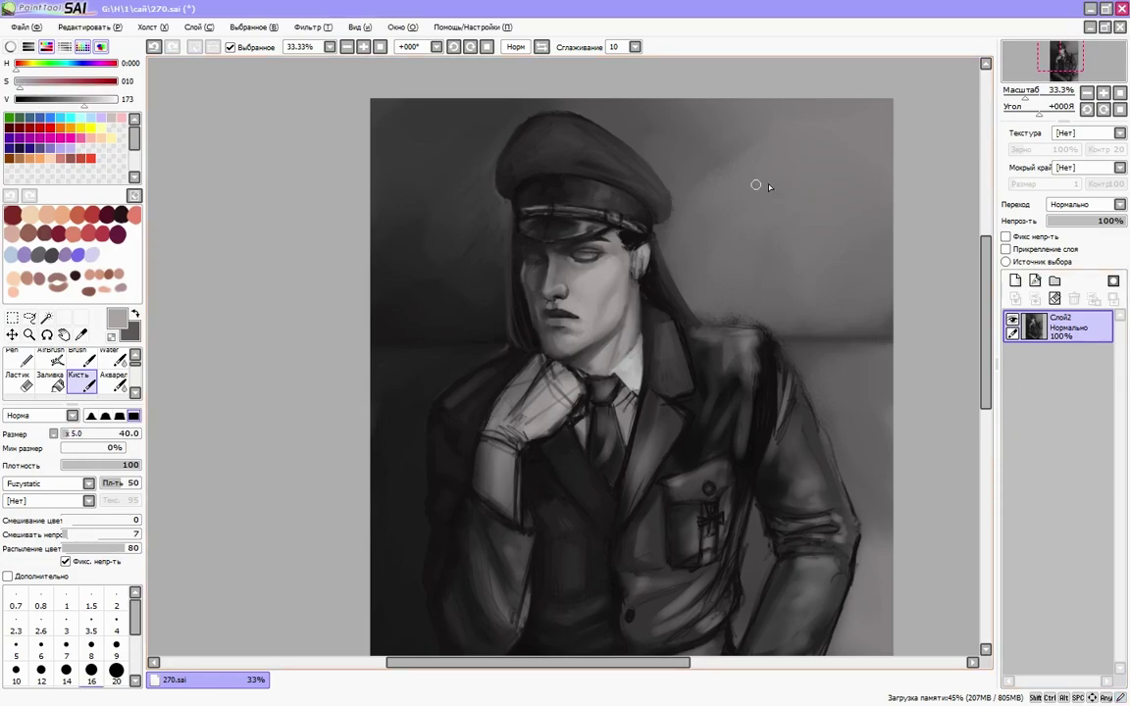
scroll(542, 320, "down", 1)
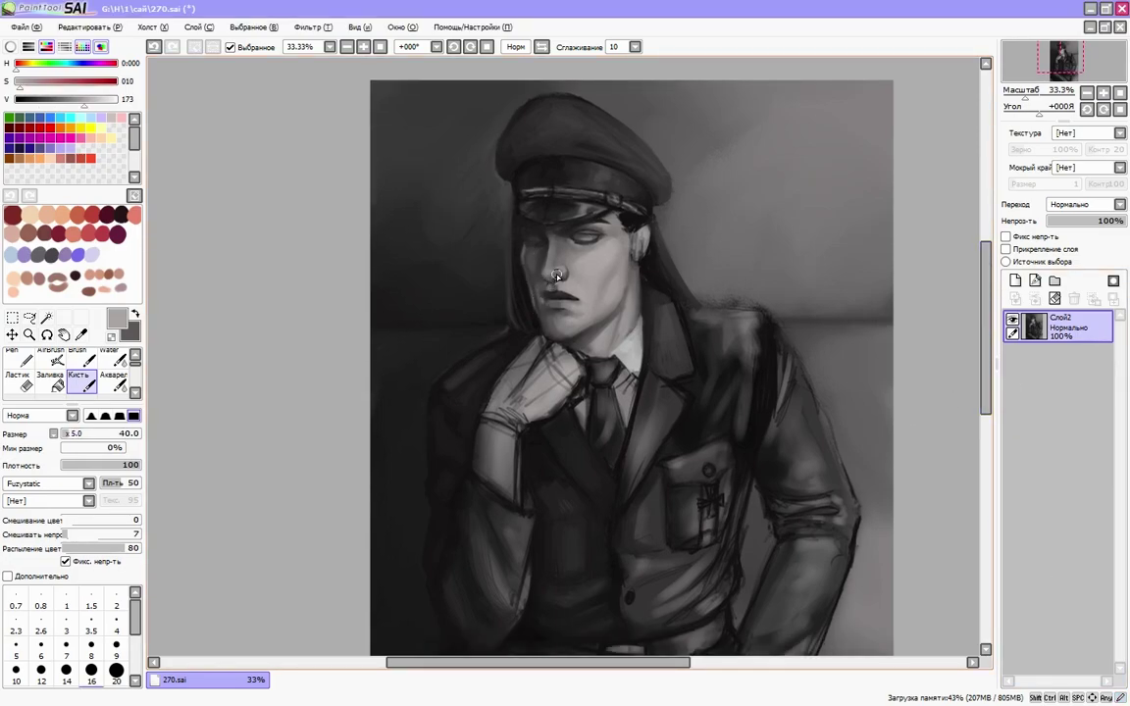
left_click(498, 241, "alt")
left_click(575, 282, "alt")
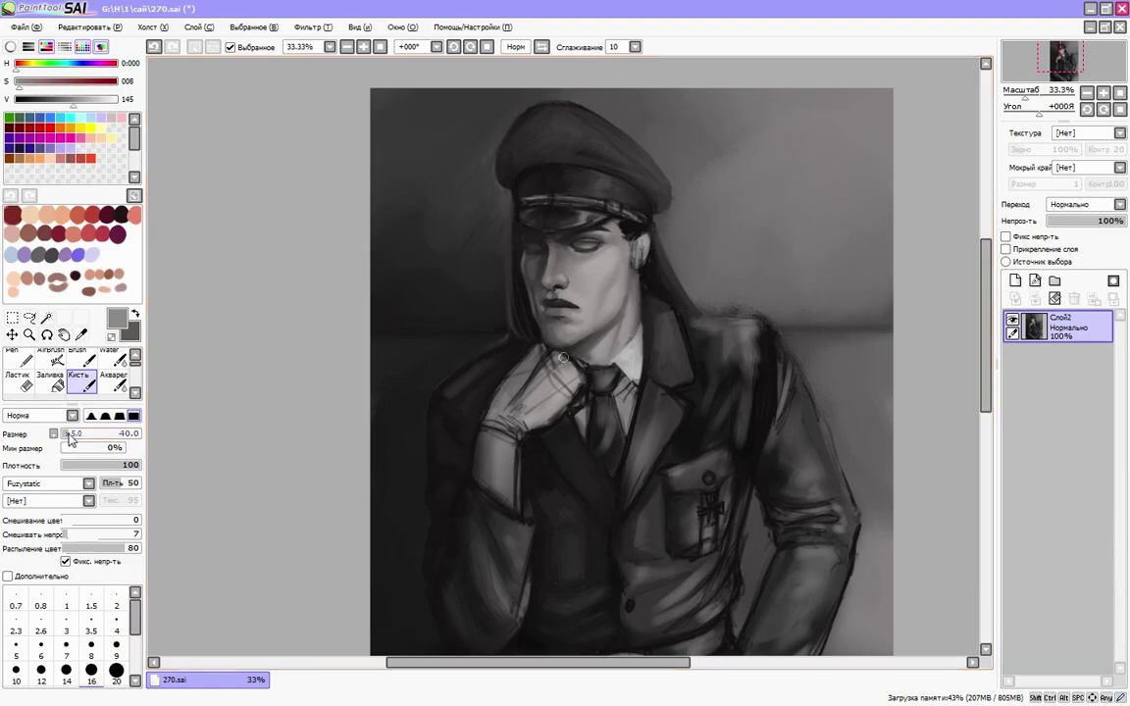
- Refine the eyes and brows with sampled greys at brush size 25, checking them in the mirrored view
left_click(576, 245, "alt")
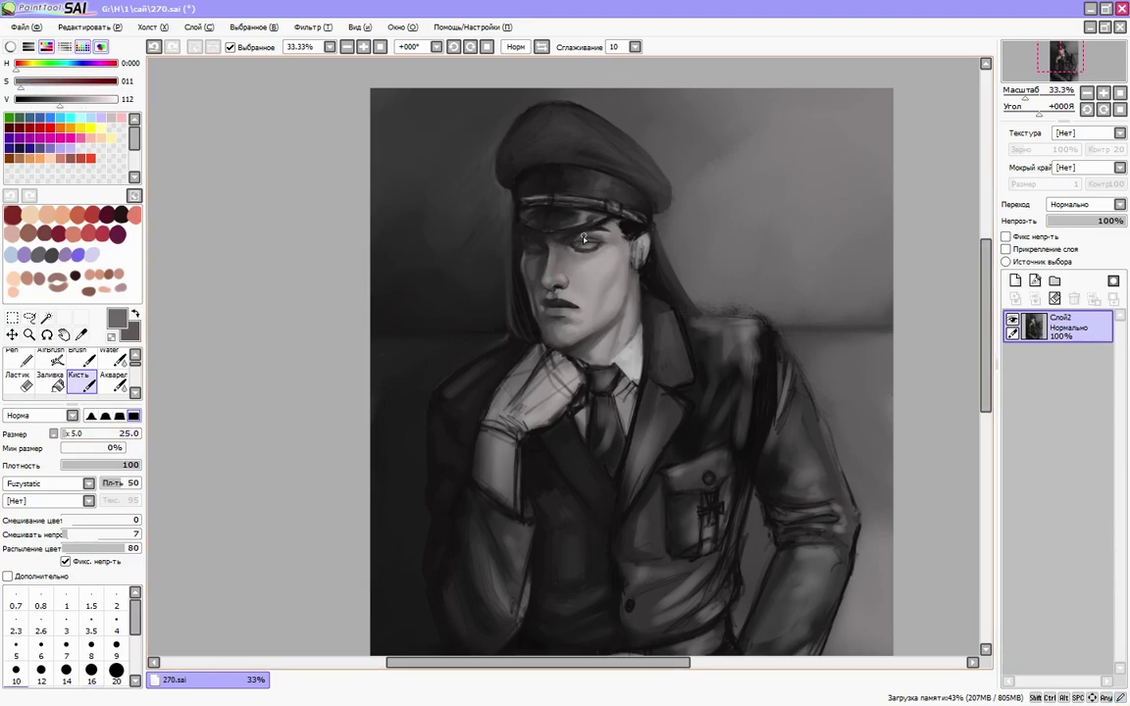
left_click(536, 221, "alt")
key("h")
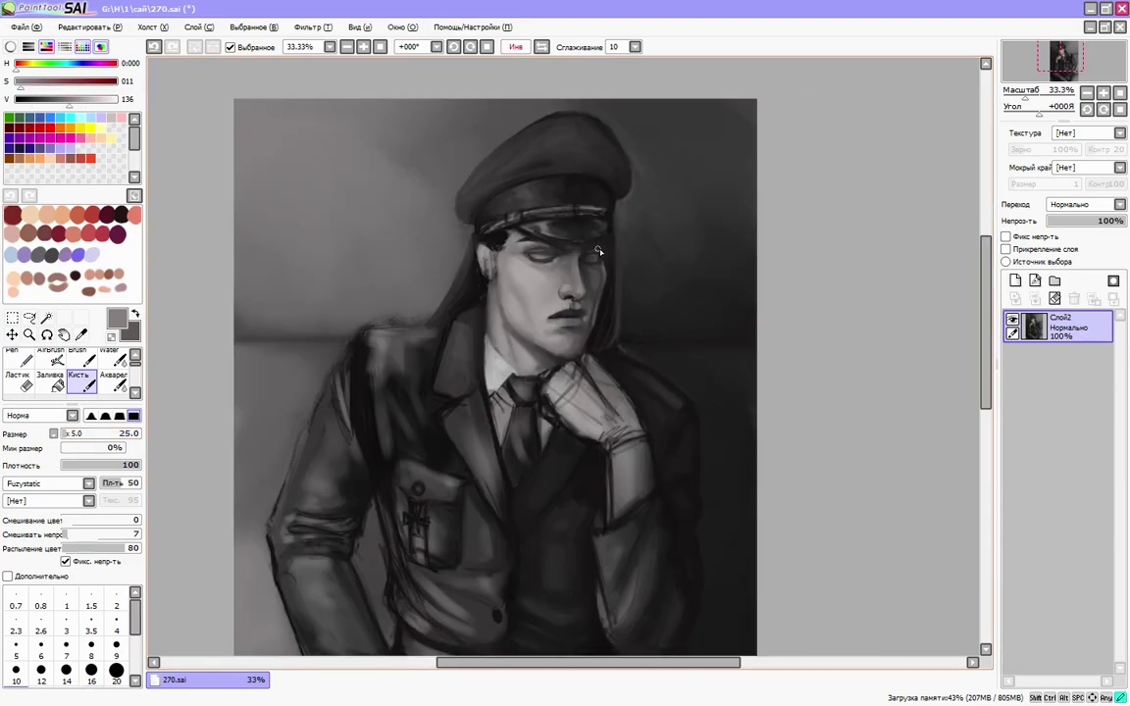
key("h")
- Repaint the ear and the hair in front of it with sampled light and dark greys
left_click(633, 236, "alt")
left_click(637, 253, "alt")
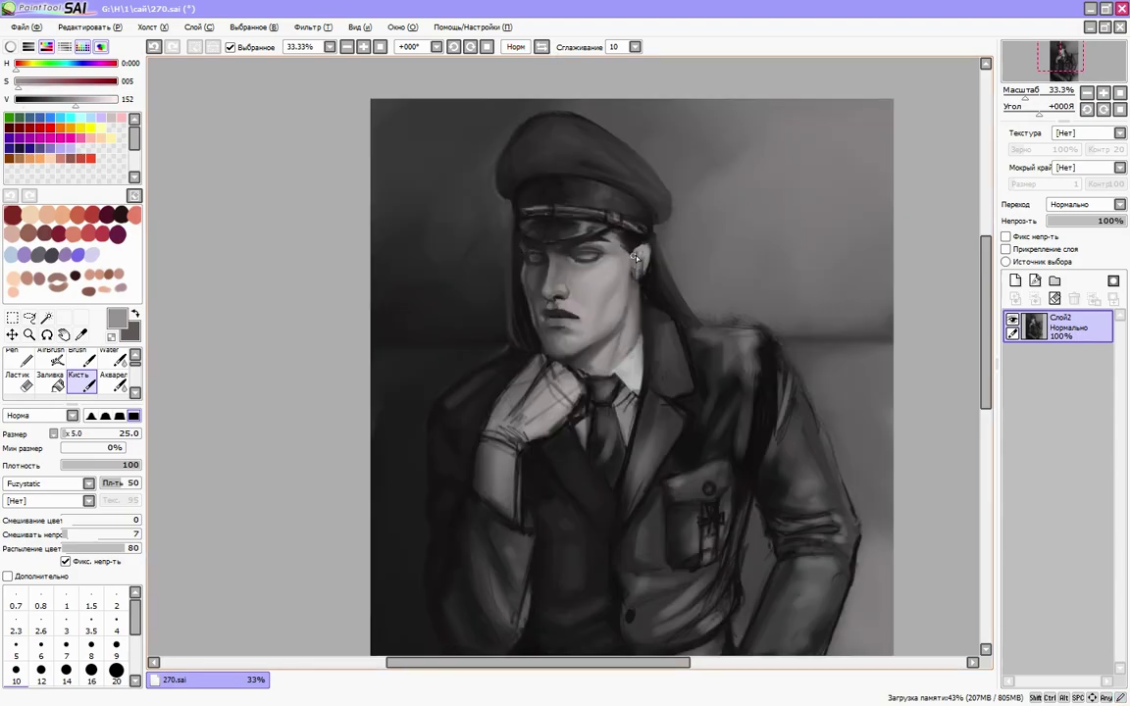
left_click(646, 252, "alt")
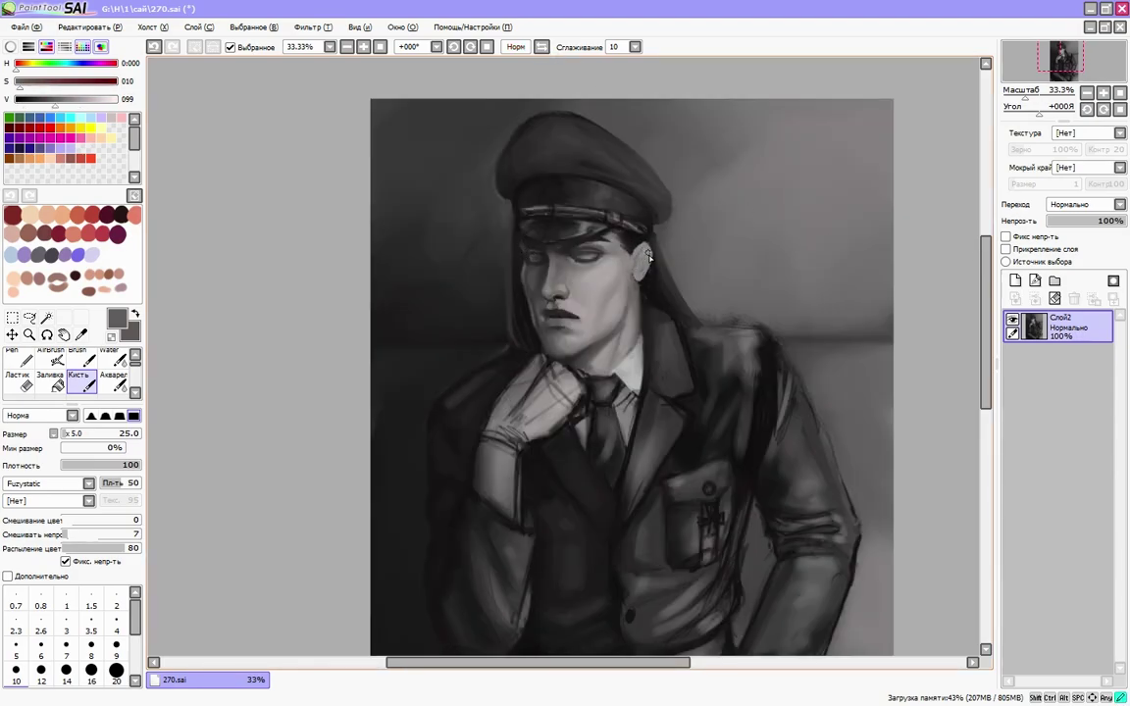
left_click(655, 266, "alt")
- Touch up the chin and the area around the eye with sampled facial greys
scroll(544, 329, "down", 1)
left_click(544, 340, "alt")
scroll(500, 274, "up", 2)
left_click(601, 263, "alt")
- Paint a thin light piping line along the upper edge of the cap's band, checking it in the mirrored view
left_click(516, 200, "alt")
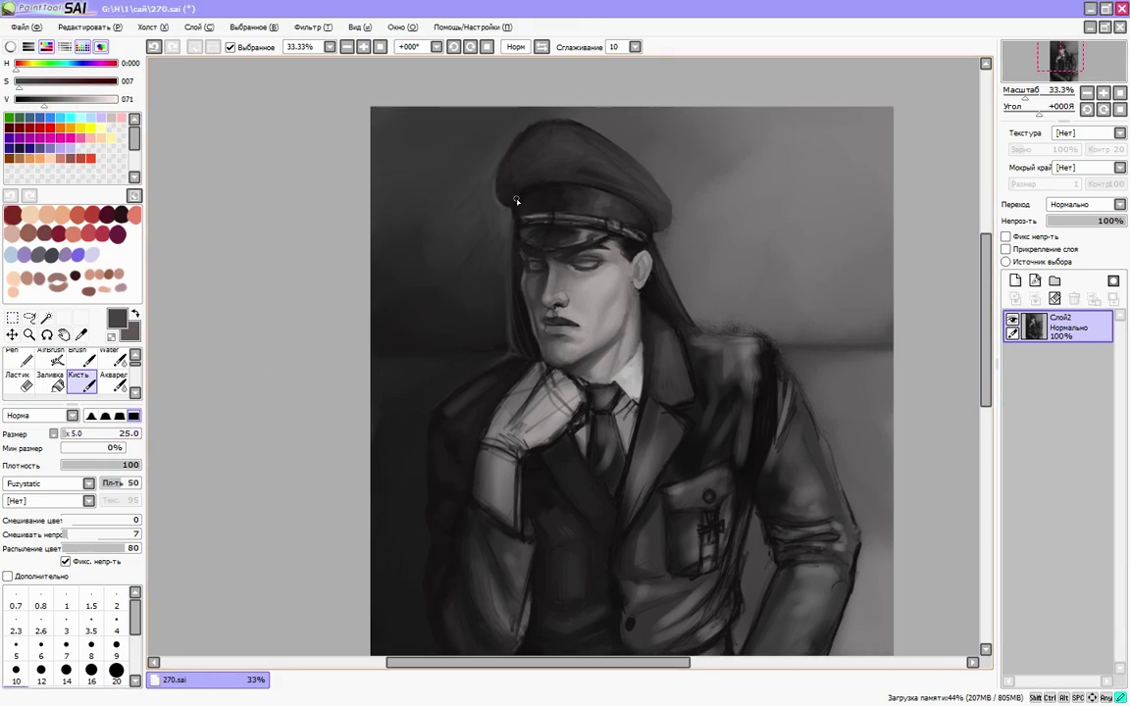
key("h")
key("h")
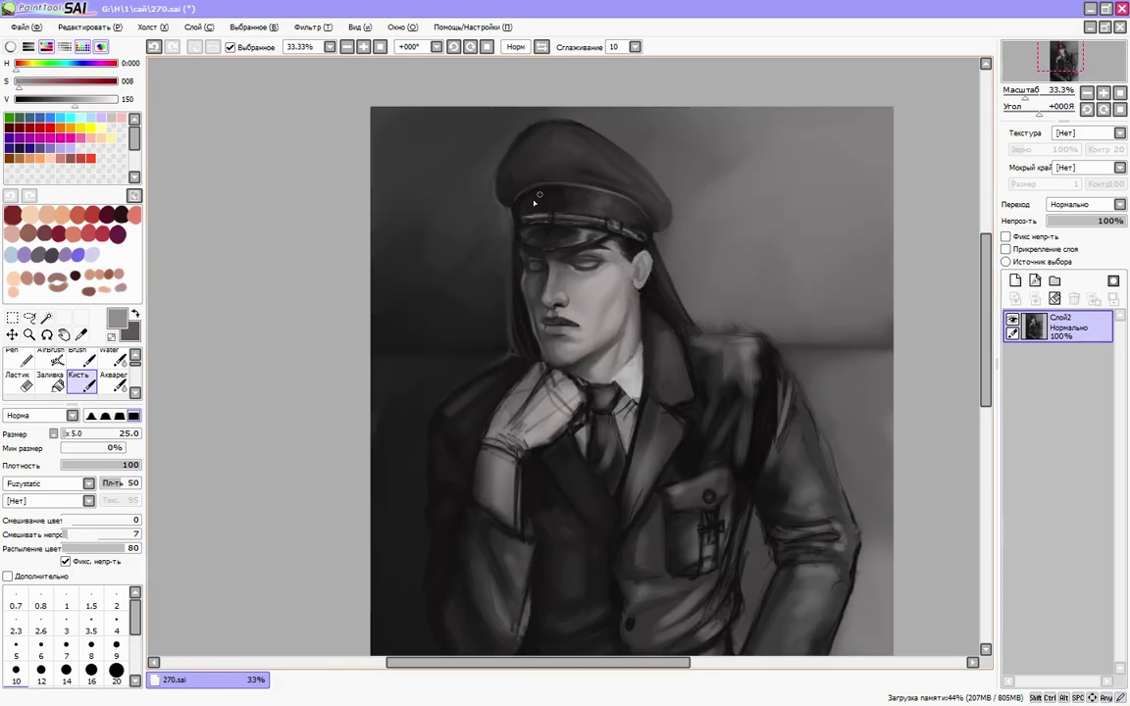
- Paint the grey strap above the cap's visor with a sampled tone at brush size 30
scroll(984, 289, "up", 1)
key("bracketright")
left_click(528, 224, "alt")
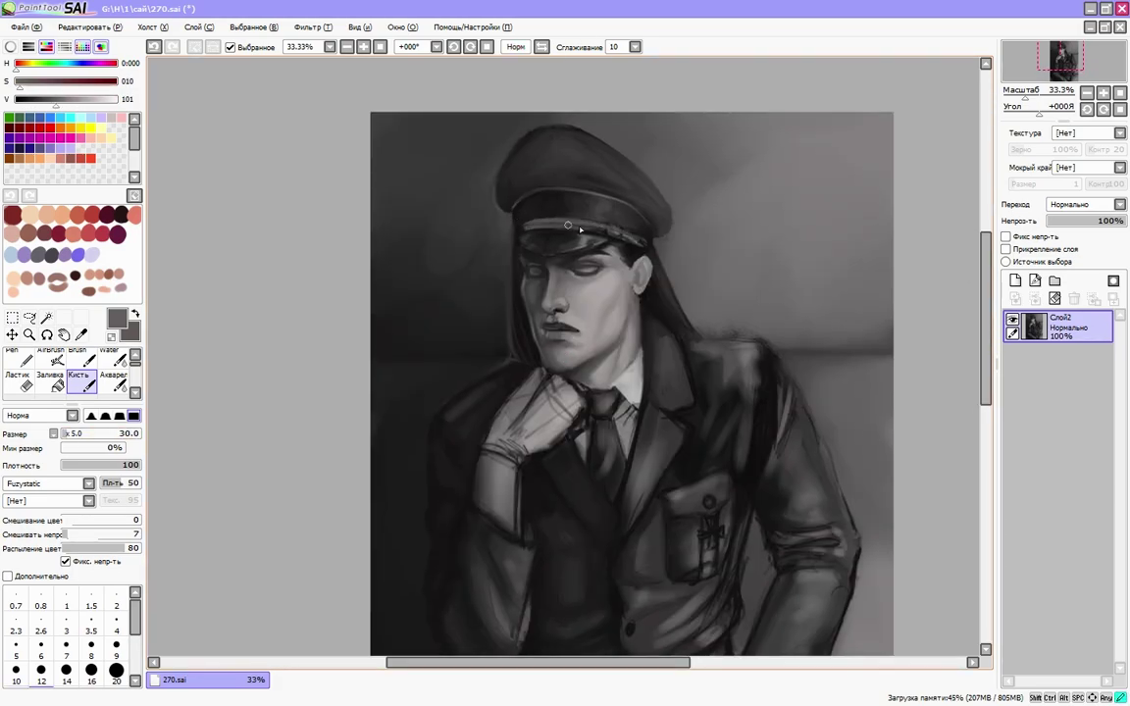
scroll(533, 230, "up", 1)
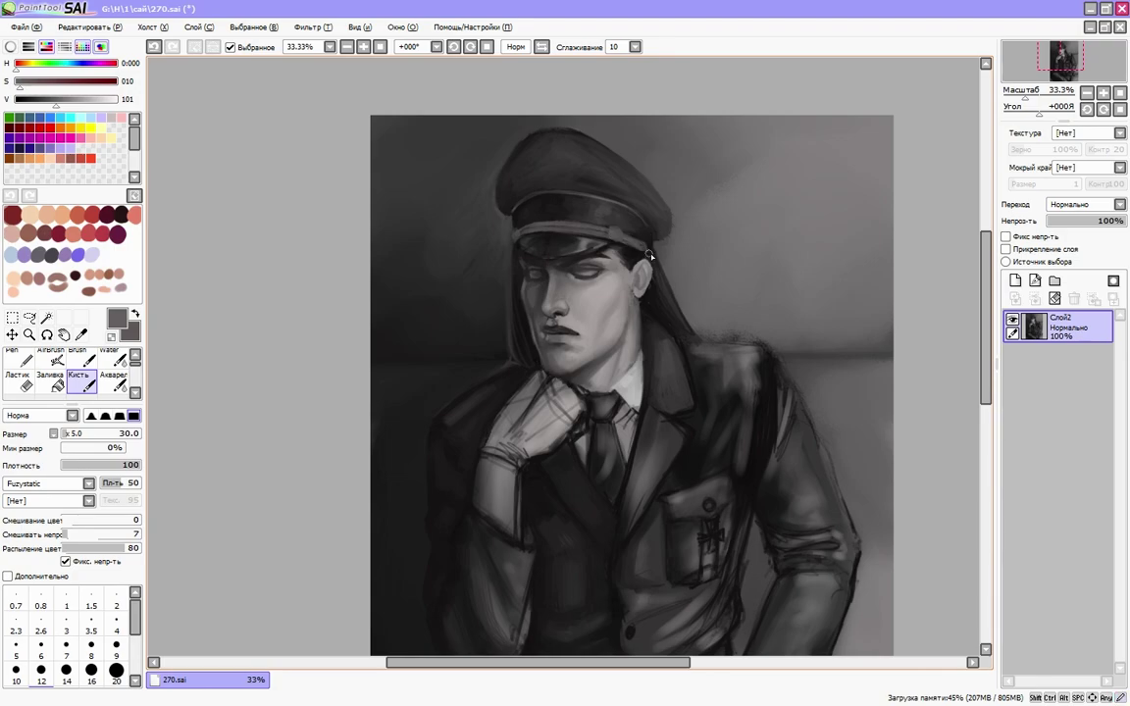
scroll(734, 201, "down", 1)
left_click(734, 201, "alt")
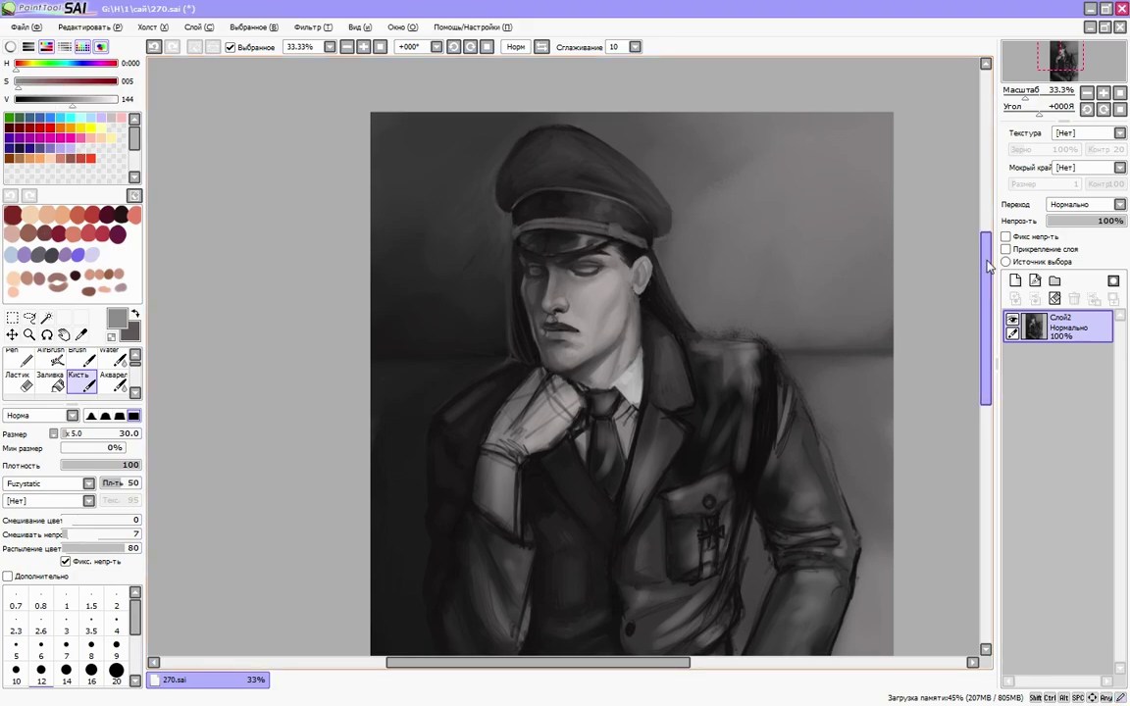
- Define the cap's glossy visor and band with sampled dark and light tones, checking the shape in the mirrored view
scroll(602, 270, "up", 2)
left_click(602, 270, "alt")
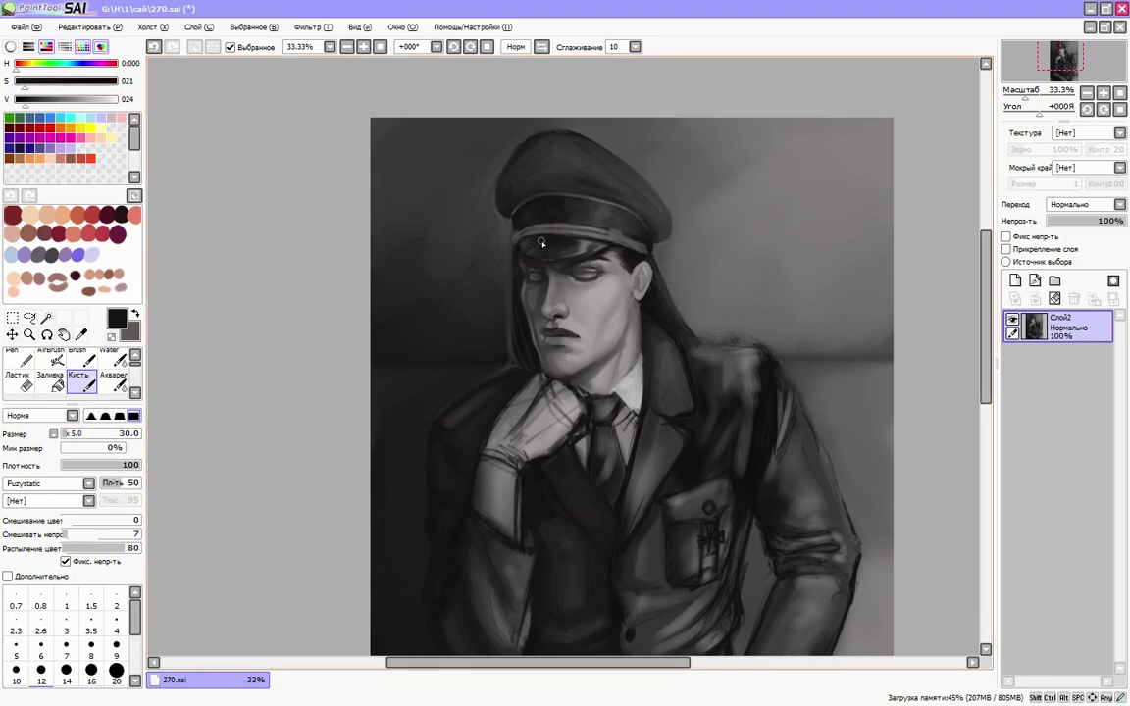
left_click(564, 260, "alt")
left_click(520, 233, "alt")
left_click_drag(526, 220, 567, 253)
key("h")
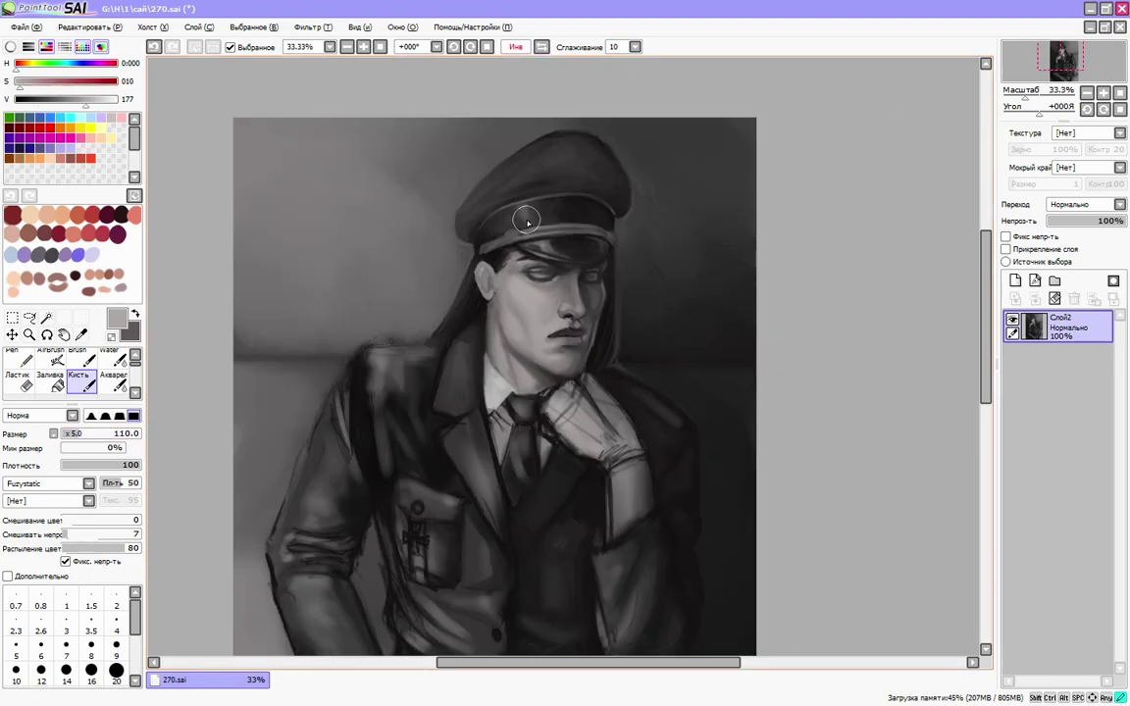
left_click(515, 46)
- Shade the cap's crown with sampled greys and block in its emblem and the band's round cockade at brush size 45
left_click(542, 165, "alt")
left_click(545, 167, "alt")
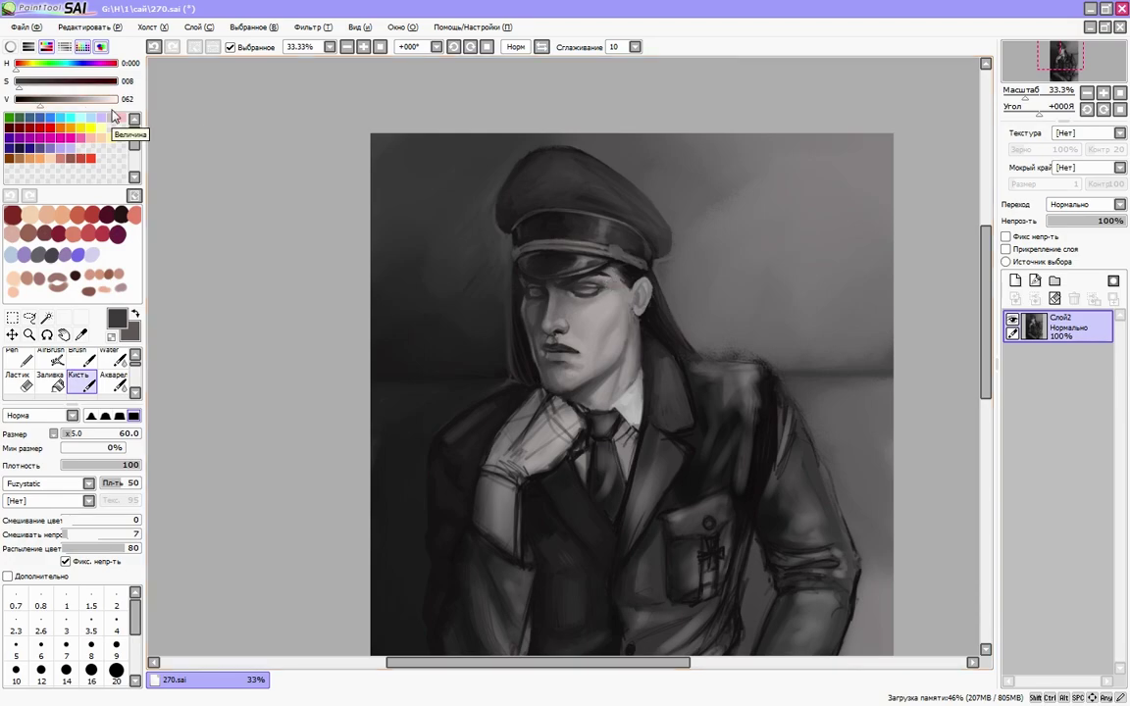
scroll(546, 168, "up", 1)
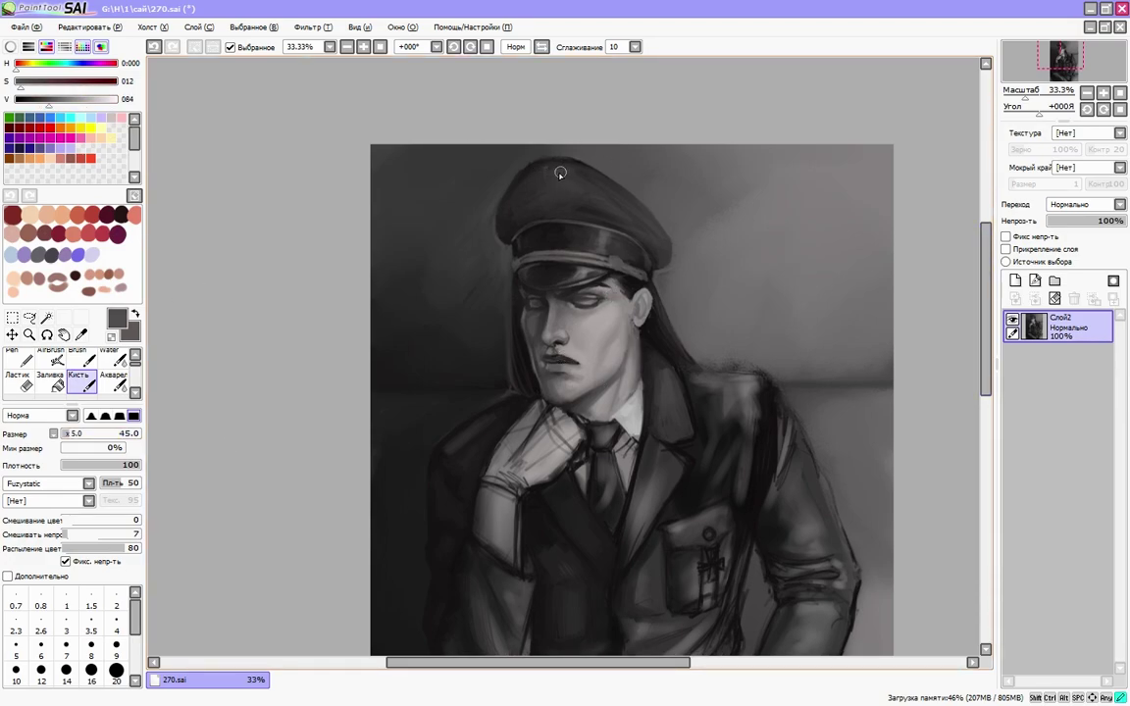
scroll(545, 170, "up", 1)
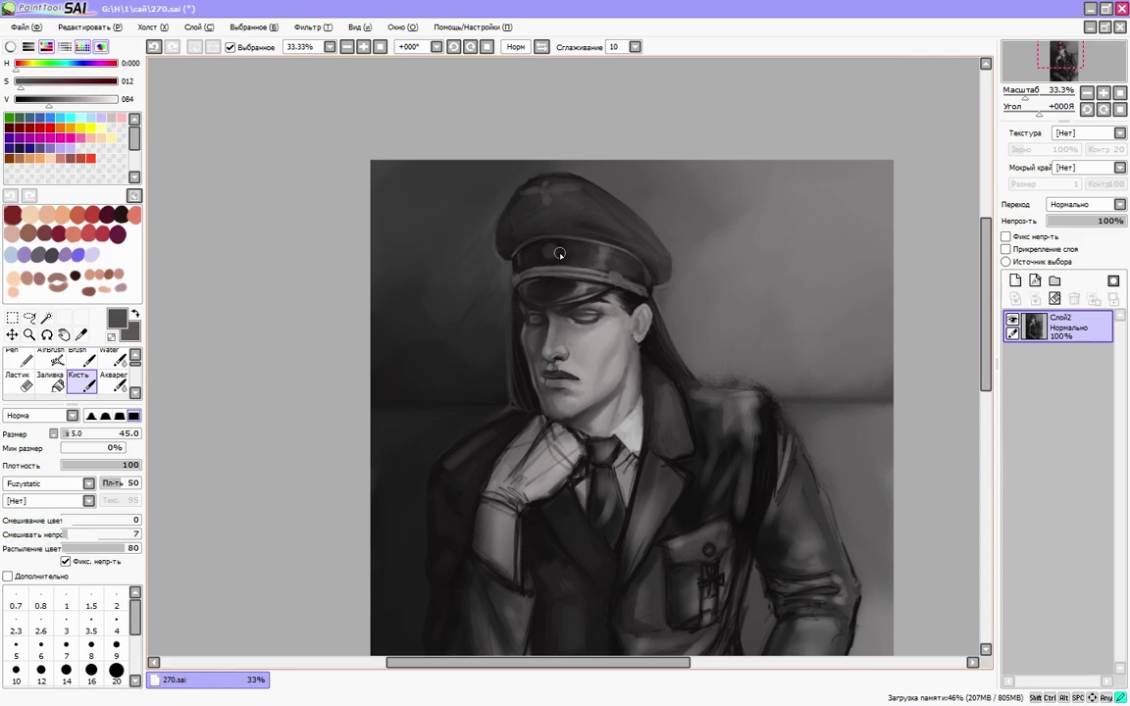
- Paint the shoulder strap and darken the shoulder and sleeve behind the raised hand with sampled tones at brush size 65
scroll(546, 243, "down", 4)
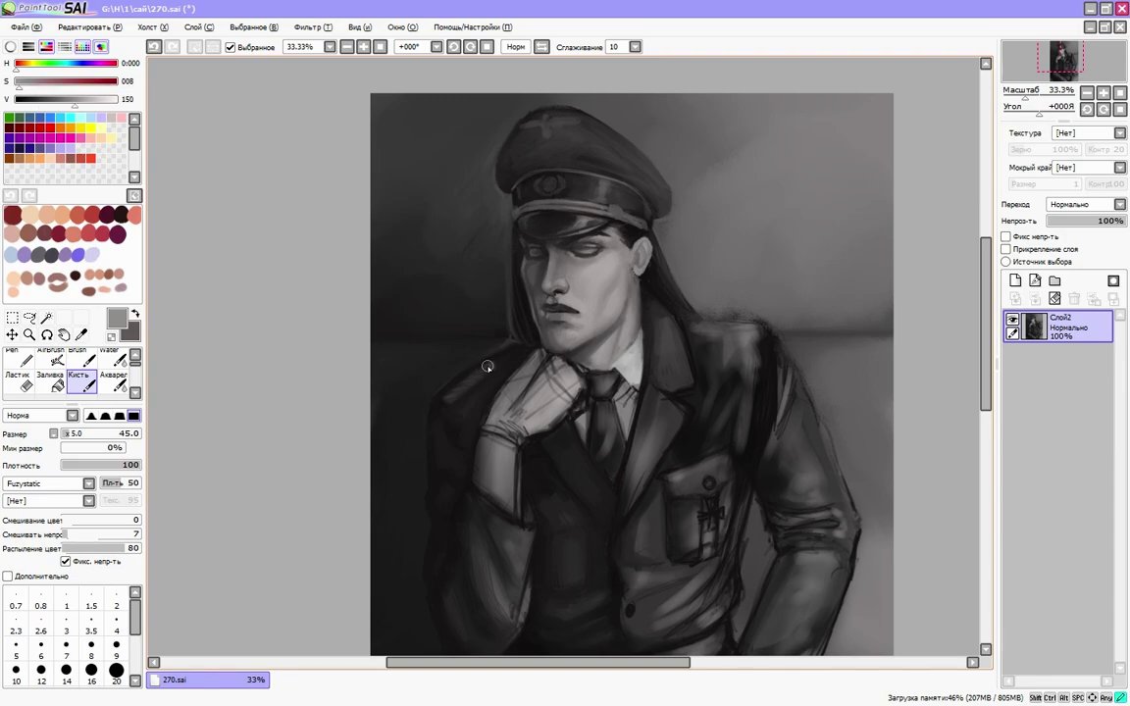
left_click(490, 369, "alt")
scroll(489, 346, "down", 2)
left_click(439, 312, "alt")
scroll(423, 450, "down", 2)
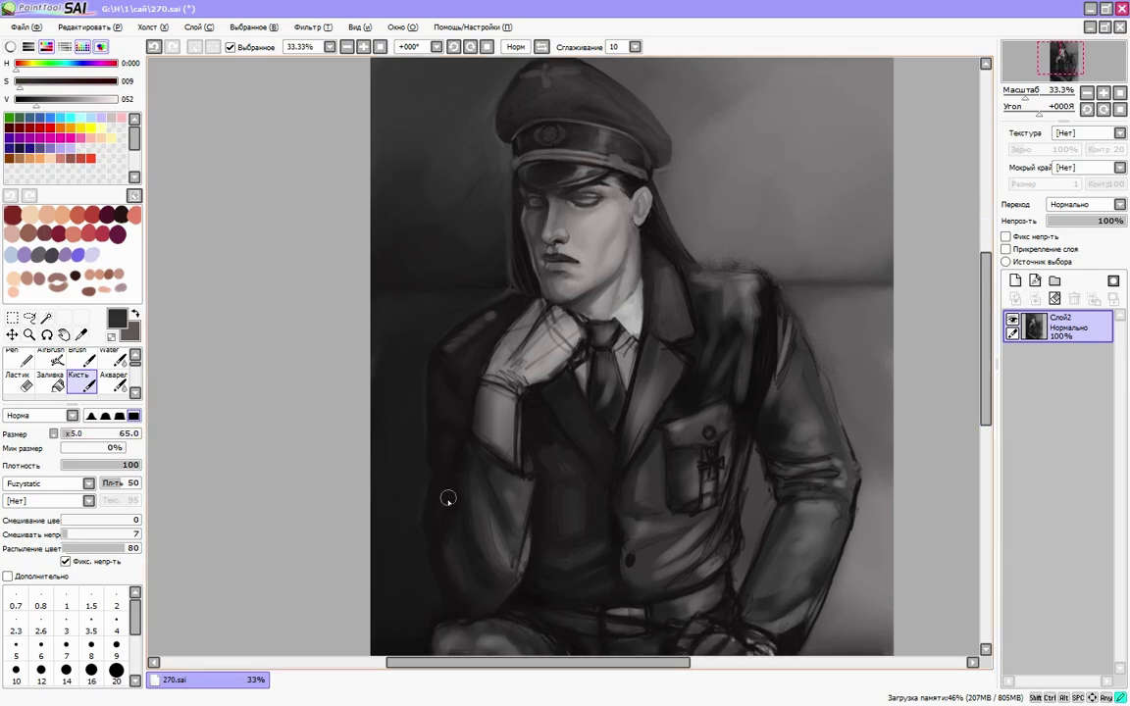
- Smooth the back of the raised glove with a sampled grey and reduce the brush size to 35
scroll(437, 532, "up", 2)
left_click(486, 412, "alt")
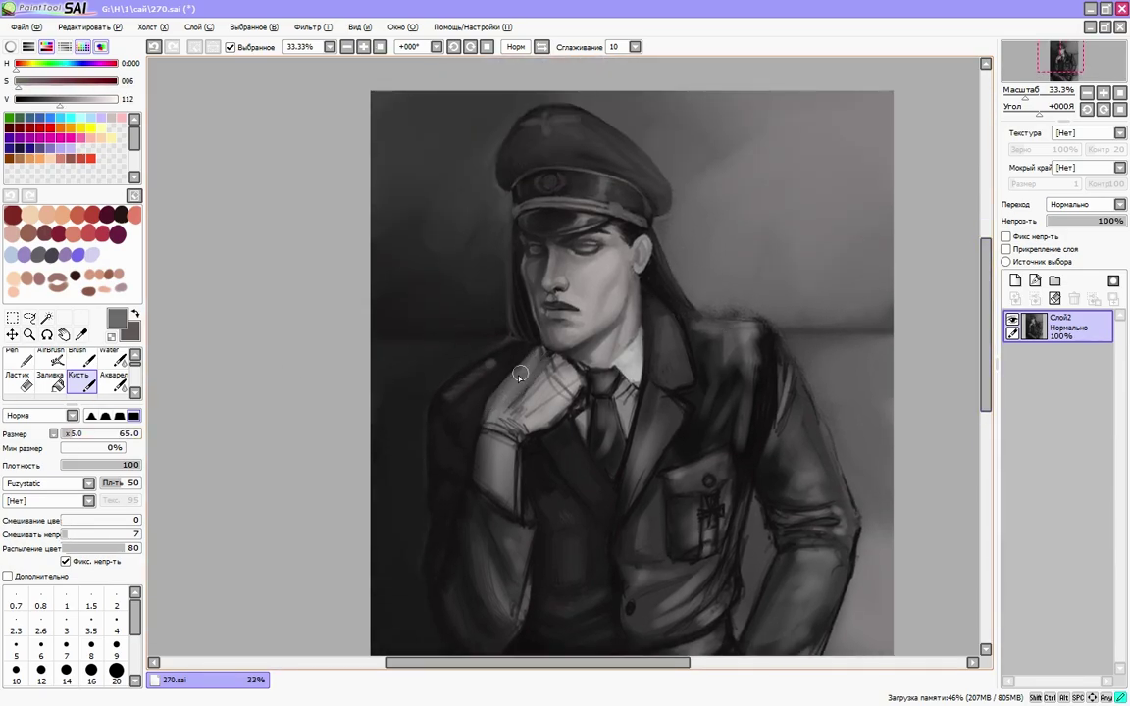
key("bracketleft")
key("bracketleft")
key("bracketleft")
key("bracketleft")
key("bracketleft")
- Refine the neck below the jaw and the glove's fingers with sampled greys, checking them in the mirrored view
left_click(614, 316, "alt")
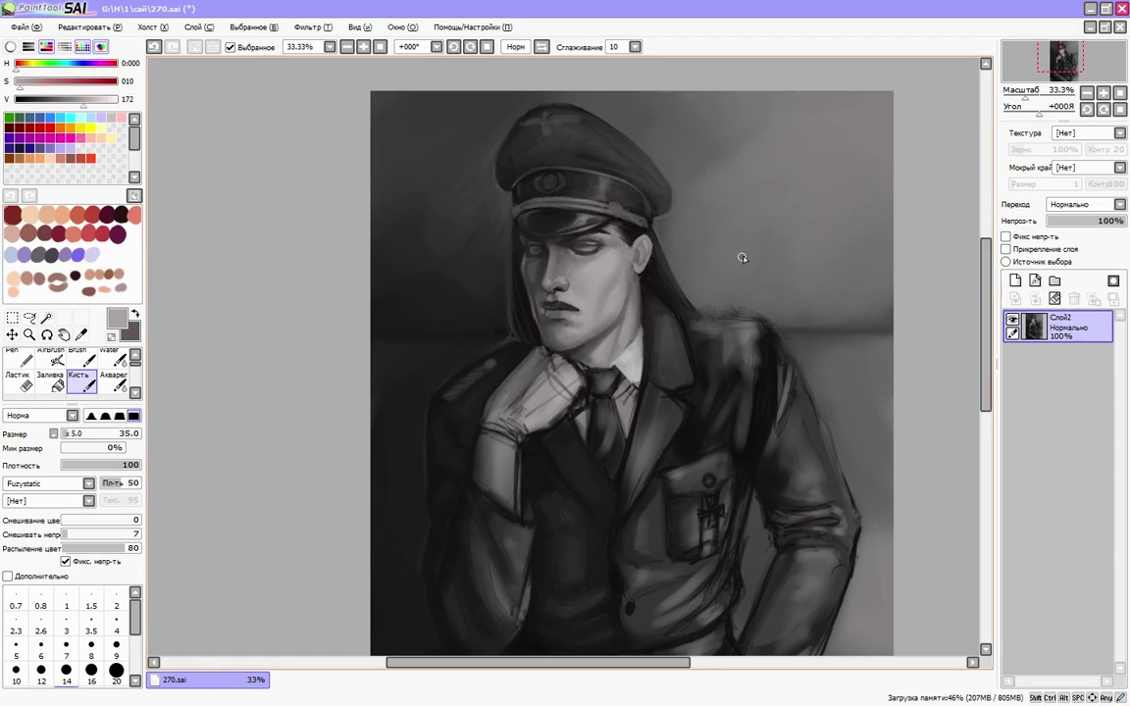
left_click(572, 351, "alt")
left_click(582, 370, "alt")
key("h")
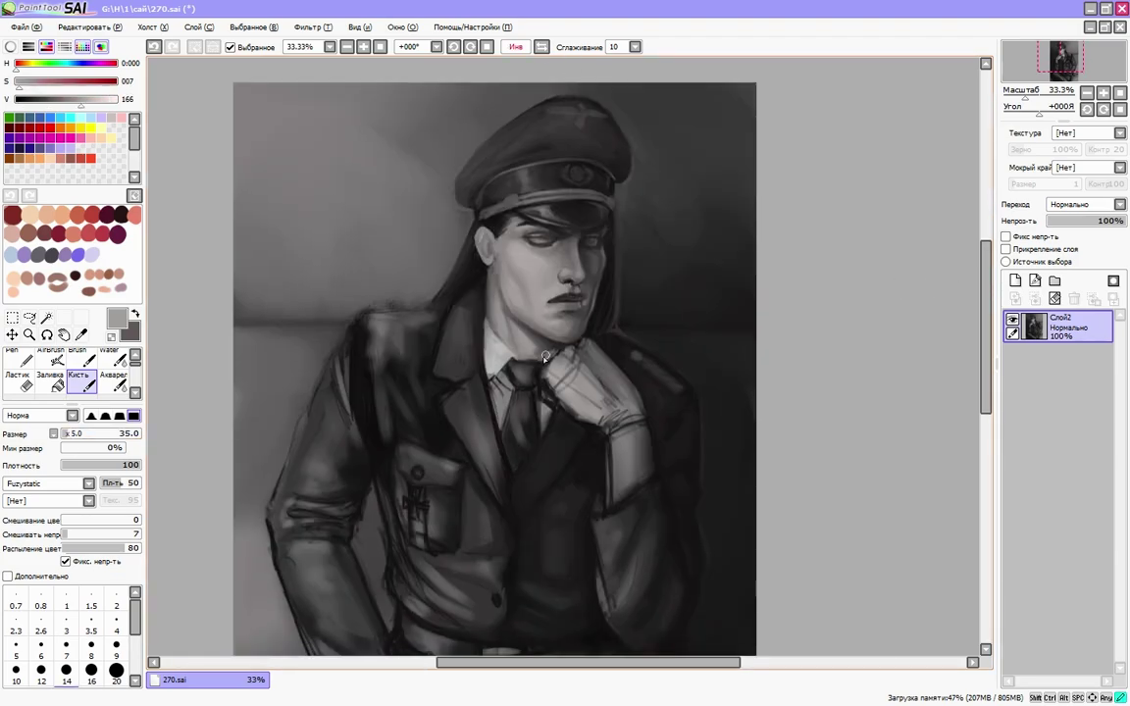
scroll(498, 315, "down", 1)
left_click(622, 315, "alt")
- Clean up the white shirt and collar beside the tie with sampled light greys at brush size 60
key("h")
key("bracketright")
key("bracketright")
key("bracketright")
left_click(625, 390, "alt")
key("h")
left_click(561, 345, "alt")
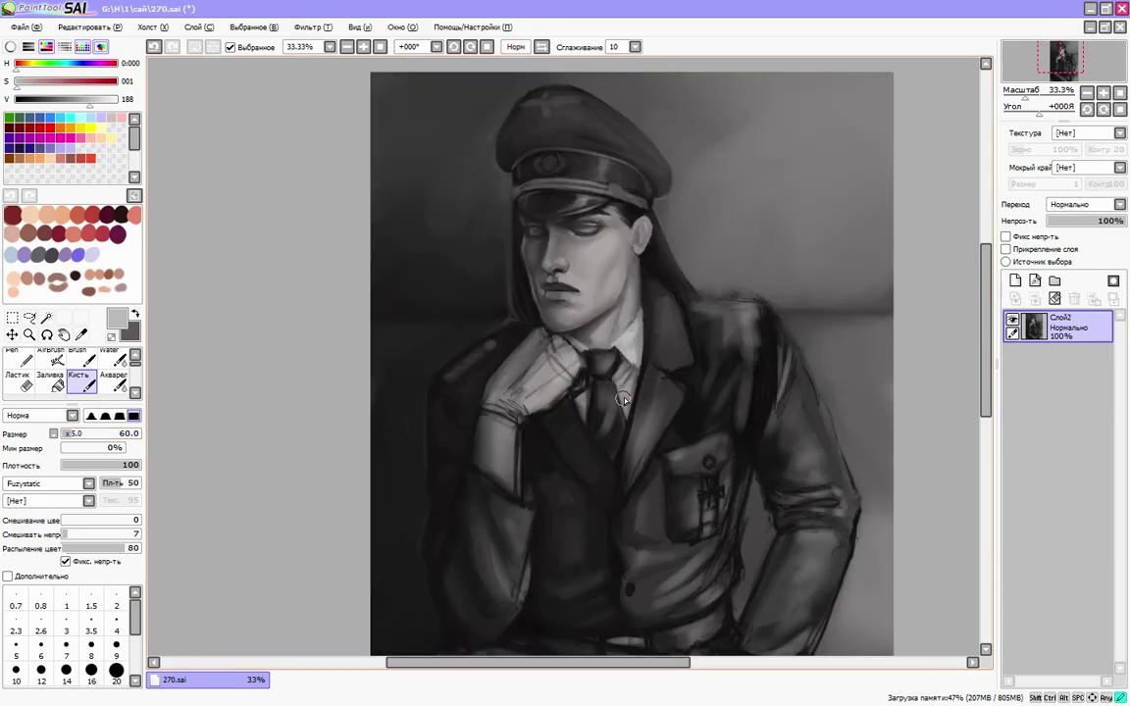
- Repaint the tie and its knot with sampled dark tones and clean up the edge of the glove beside it
key("h")
scroll(620, 392, "down", 1)
left_click(620, 340, "alt")
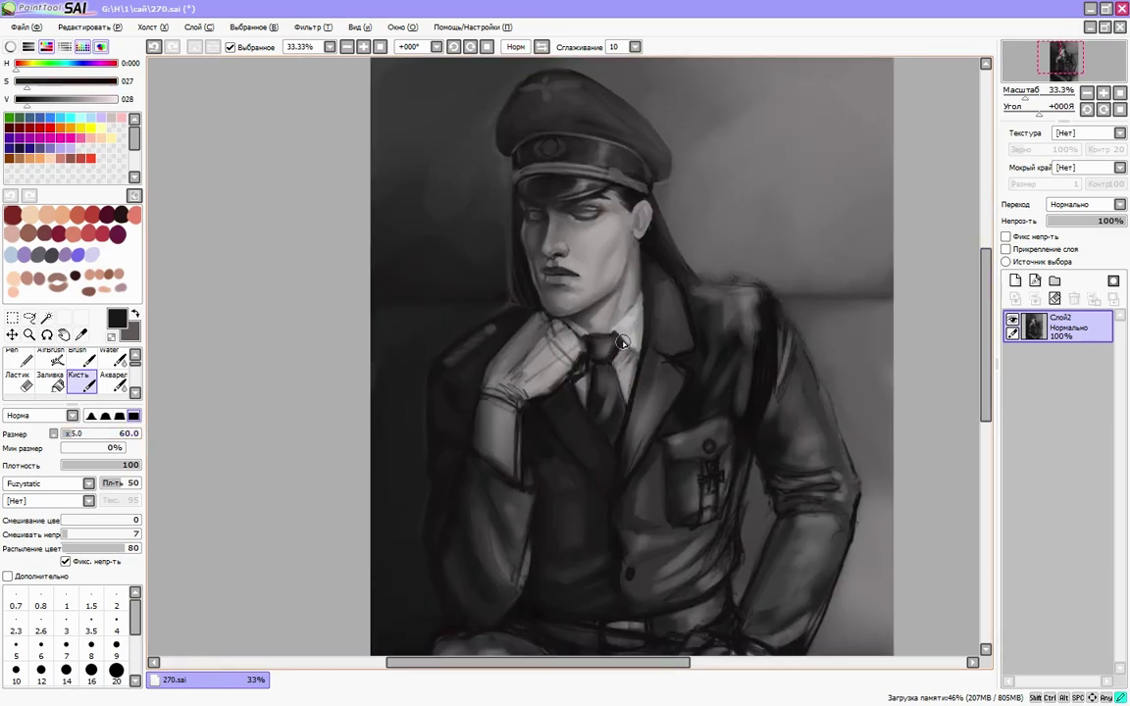
scroll(604, 372, "down", 1)
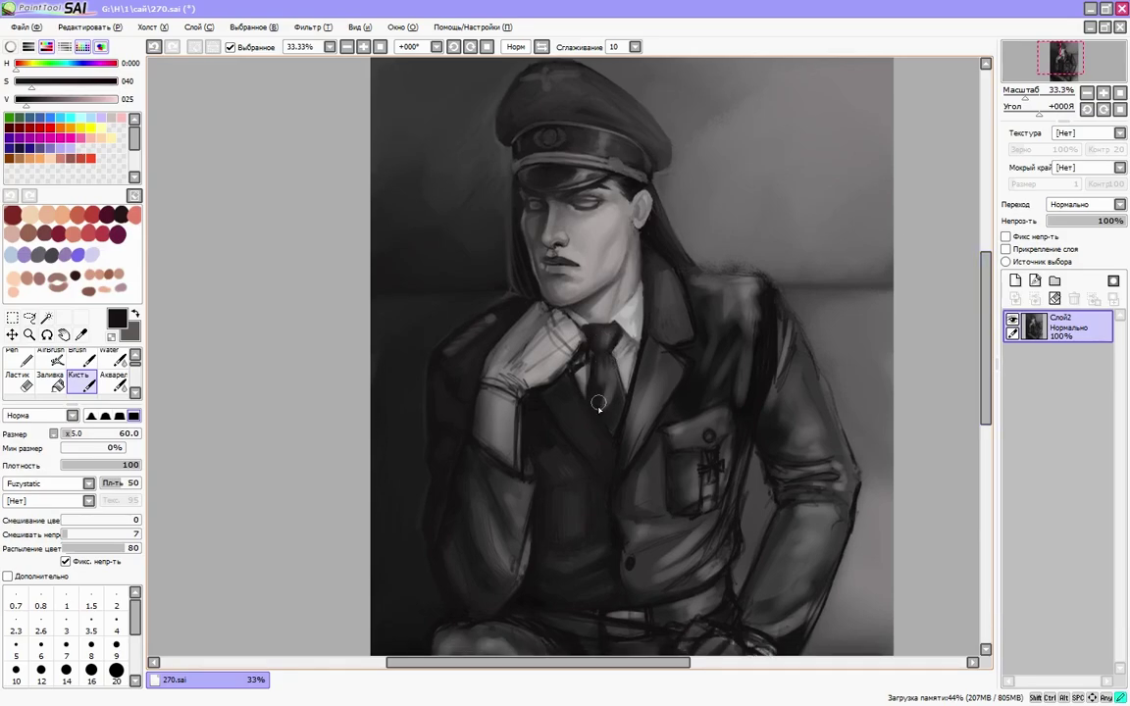
left_click(591, 353, "alt")
left_click(603, 361, "alt")
left_click(565, 339, "alt")
scroll(645, 231, "down", 1)
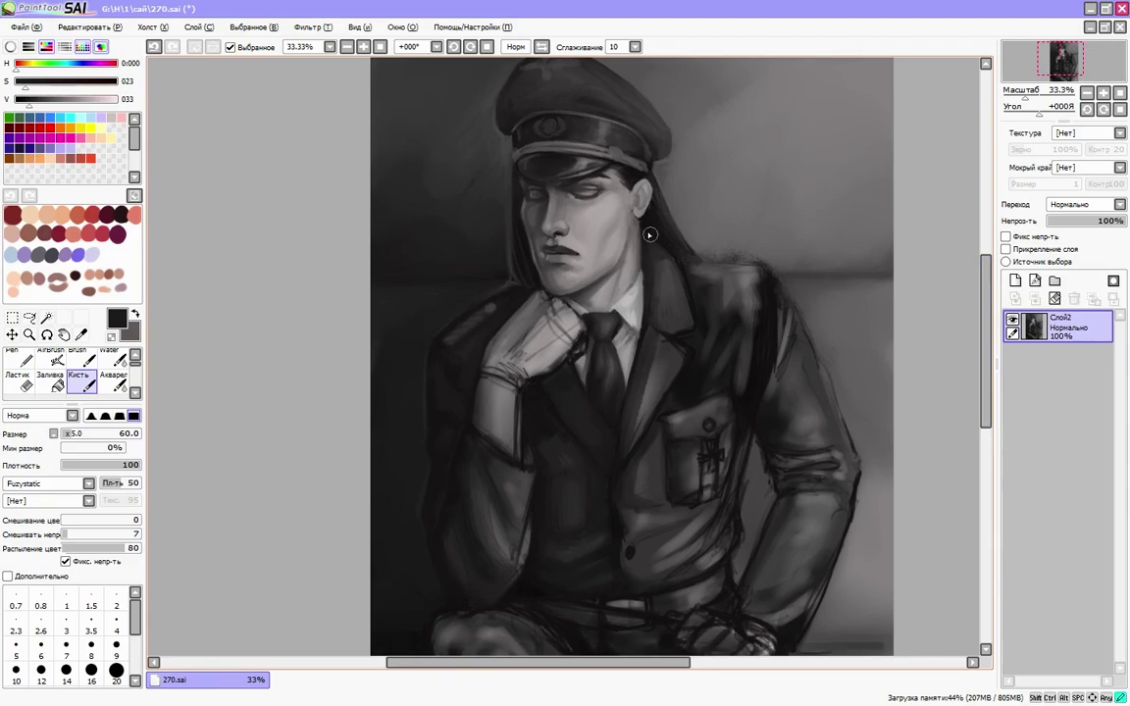
- Sharpen the shoulder's outline in the mirrored view with a sampled dark tone using the Rough_Flat brush at size 30
left_click(548, 48)
key("b")
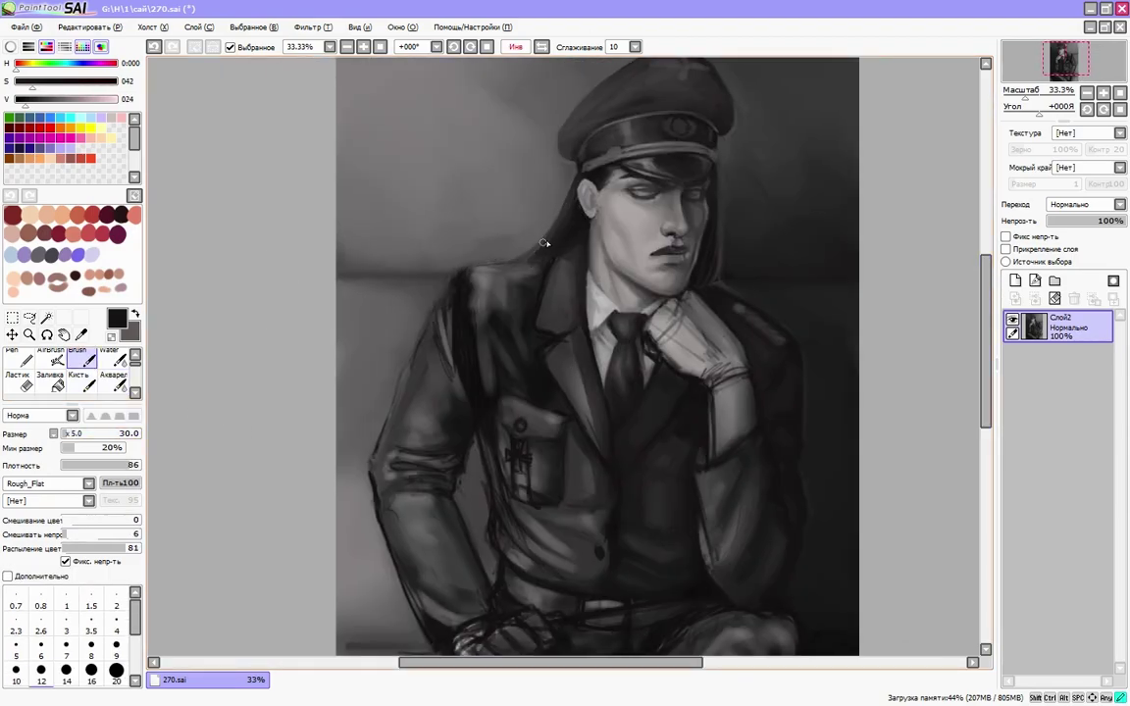
left_click(501, 280, "alt")
key("h")
- Smooth the jacket's shoulder and lapel with sampled dark greys using the Fuzystatic brush at size 70
key("n")
left_click(578, 307, "alt")
key("ctrl+z")
left_click_drag(685, 265, 670, 373)
left_click(696, 268, "alt")
left_click_drag(696, 268, 762, 238)
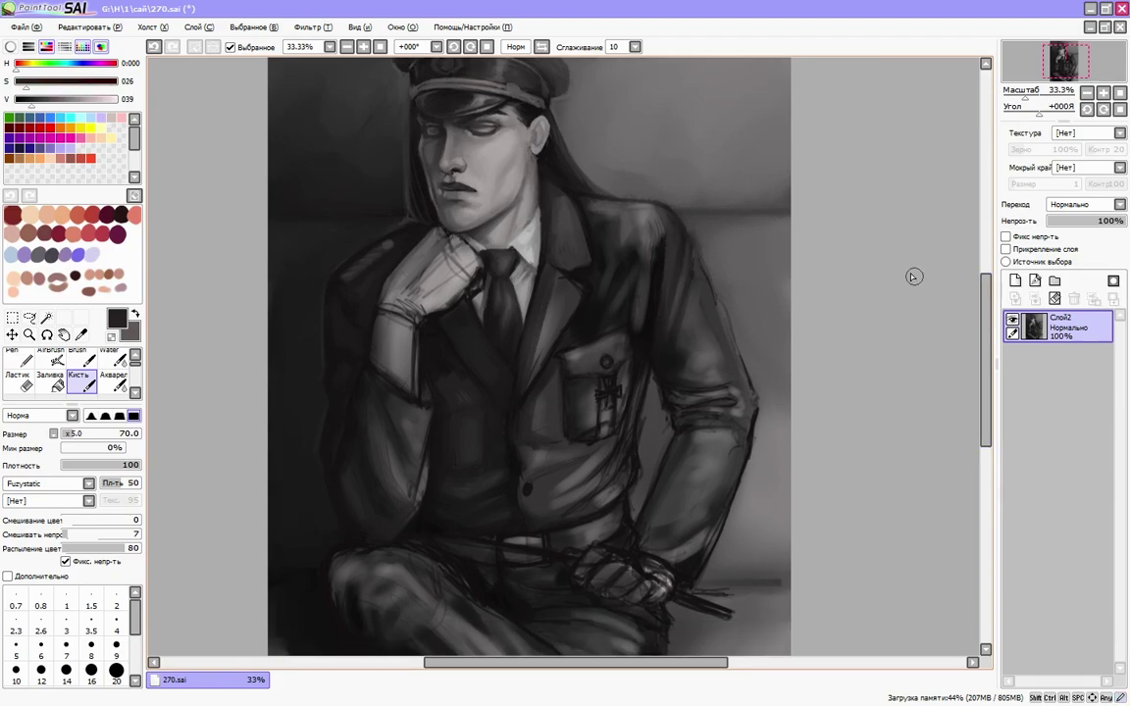
- Clean up the edges of the shoulder, lapel and upper sleeve with sampled greys, checking them in the mirrored view
left_click(755, 226, "alt")
scroll(987, 367, "up", 1)
left_click(748, 430, "alt")
left_click(601, 228, "alt")
key("h")
left_click(542, 260, "alt")
key("h")
left_click(632, 200, "alt")
scroll(622, 263, "down", 2)
left_click(650, 290, "alt")
- Even out the jacket's lapels and chest with sampled dark greys at brush size 80, checking the figure in the mirrored view
key("minus")
key("bracketright")
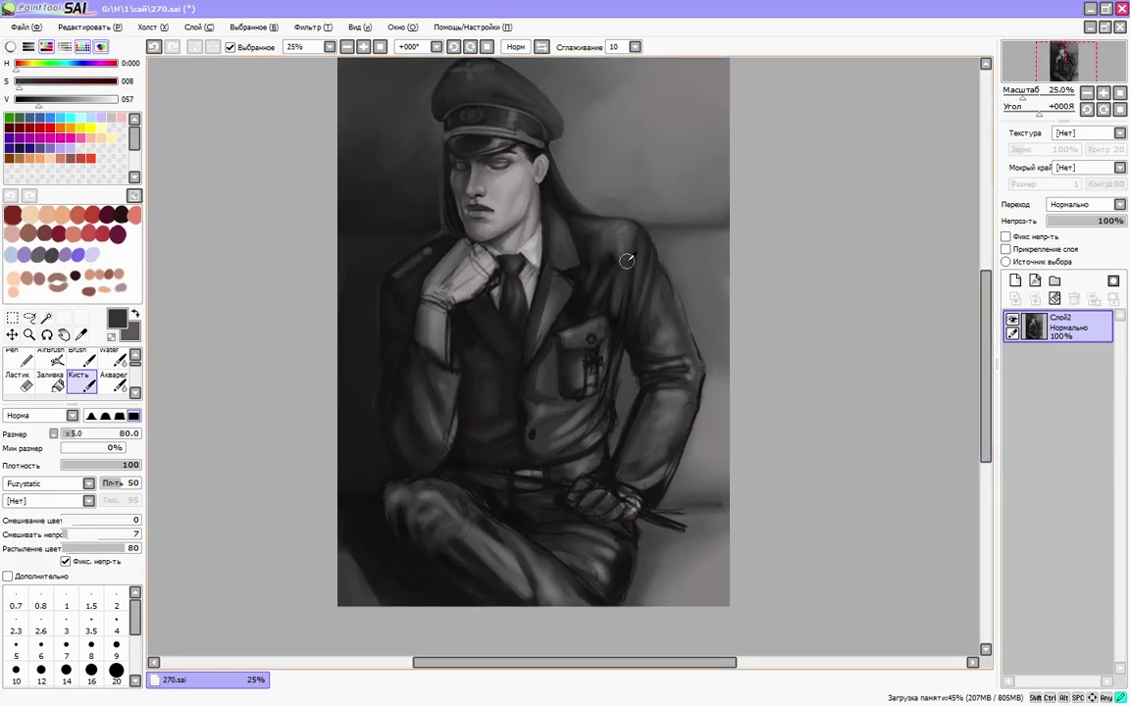
left_click(545, 307, "alt")
left_click(512, 380, "alt")
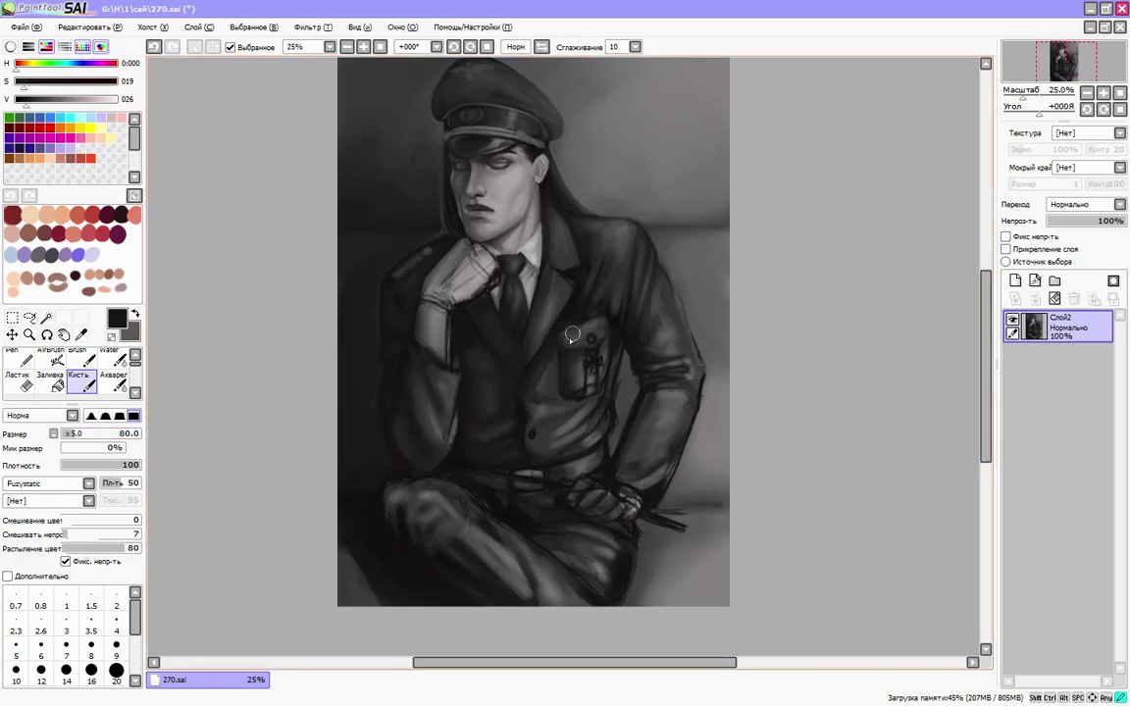
left_click(559, 278, "alt")
left_click(495, 280, "alt")
key("h")
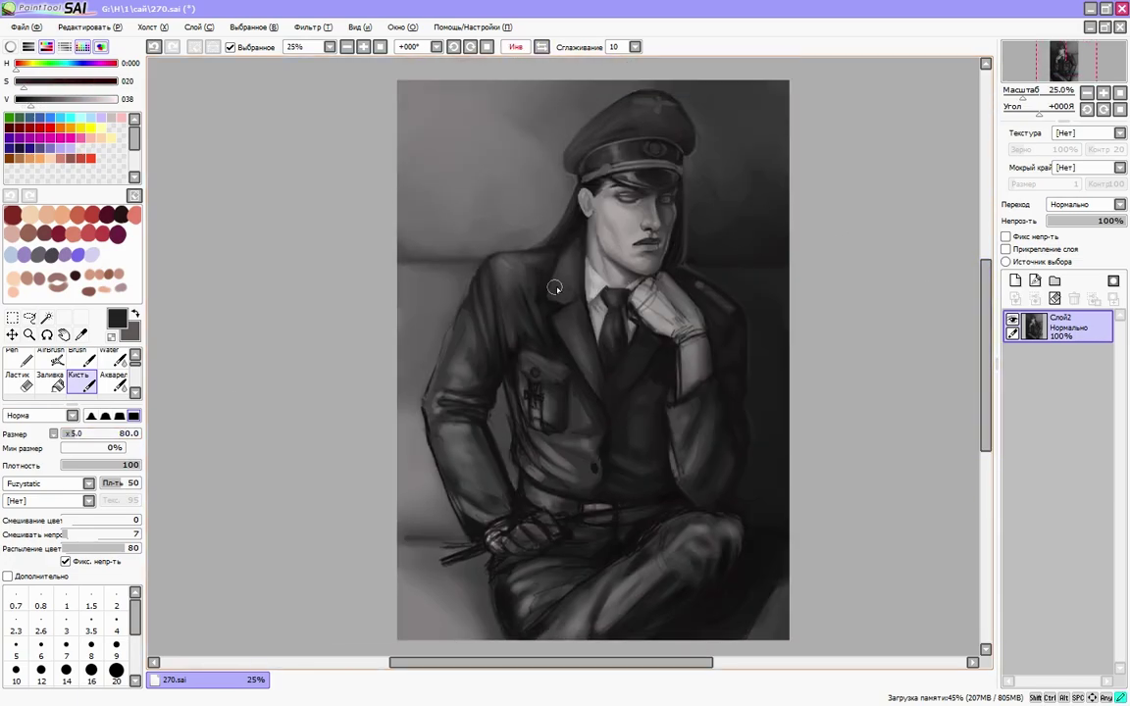
key("h")
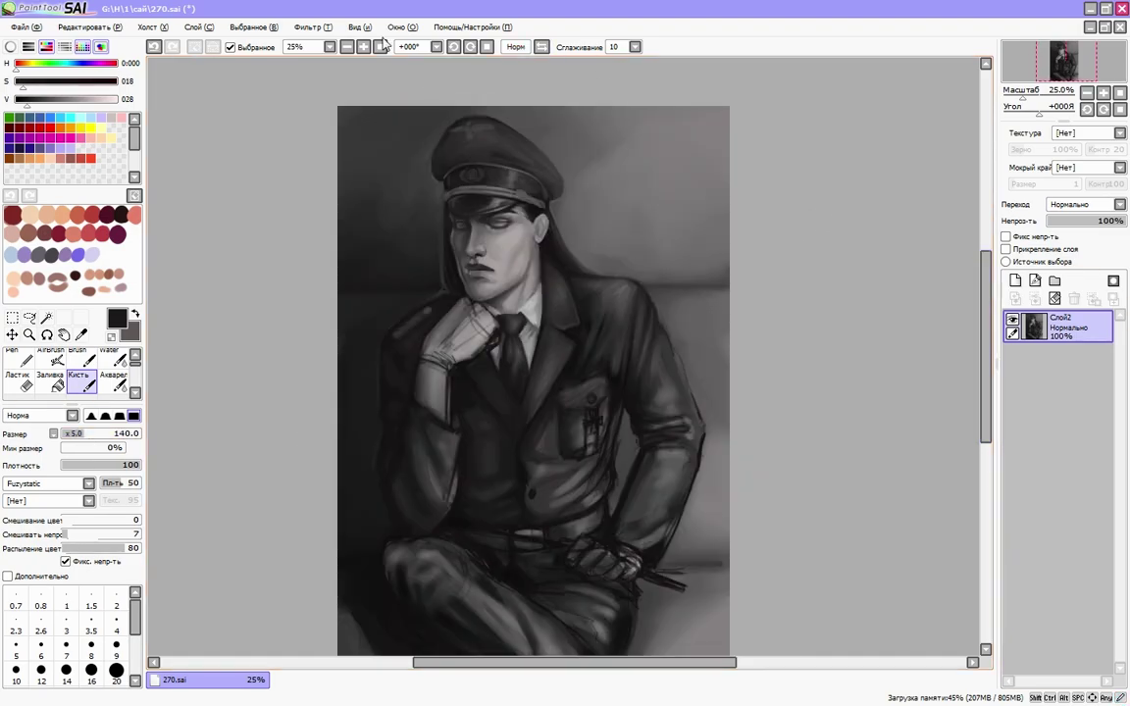
- Free-transform part of the face, nudging it slightly to the left, and apply the transformation
key("plus")
key("ctrl+t")
mouse_move(491, 257)
left_mouse_down()
mouse_move(469, 240)
mouse_move(473, 255)
left_mouse_up()
key("Return")
- Refine the nose, mouth, eyes and brows with sampled greys using the Fuzystatic brush at size 25
key("b")
left_click(510, 262, "alt")
left_click(78, 380)
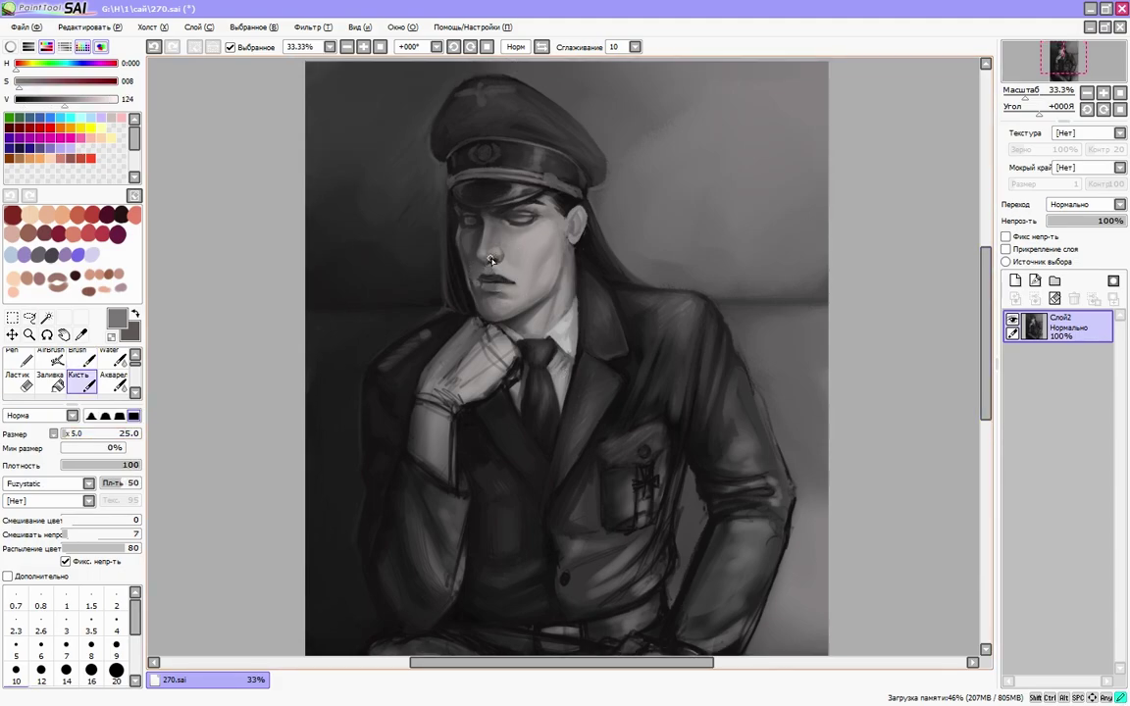
left_click(486, 274, "alt")
left_click(539, 201, "alt")
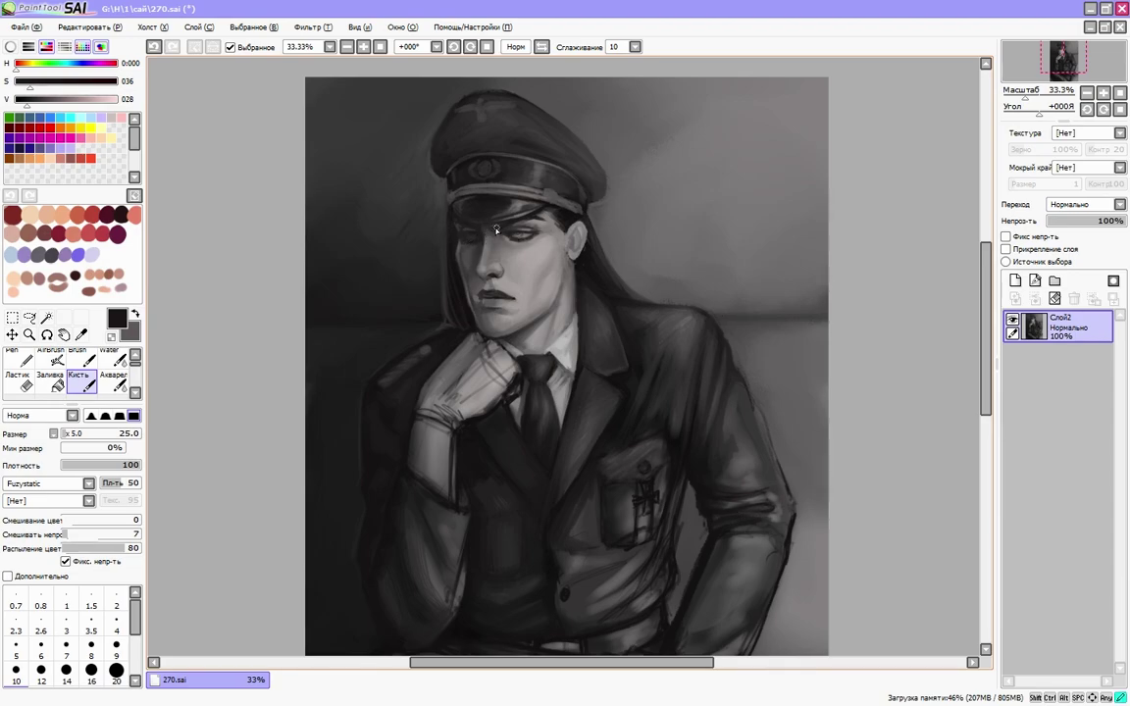
- Refine the brow, mouth area and chin with sampled greys, enlarging the Fuzystatic brush to 45
left_click(540, 226, "alt")
left_click(505, 285, "alt")
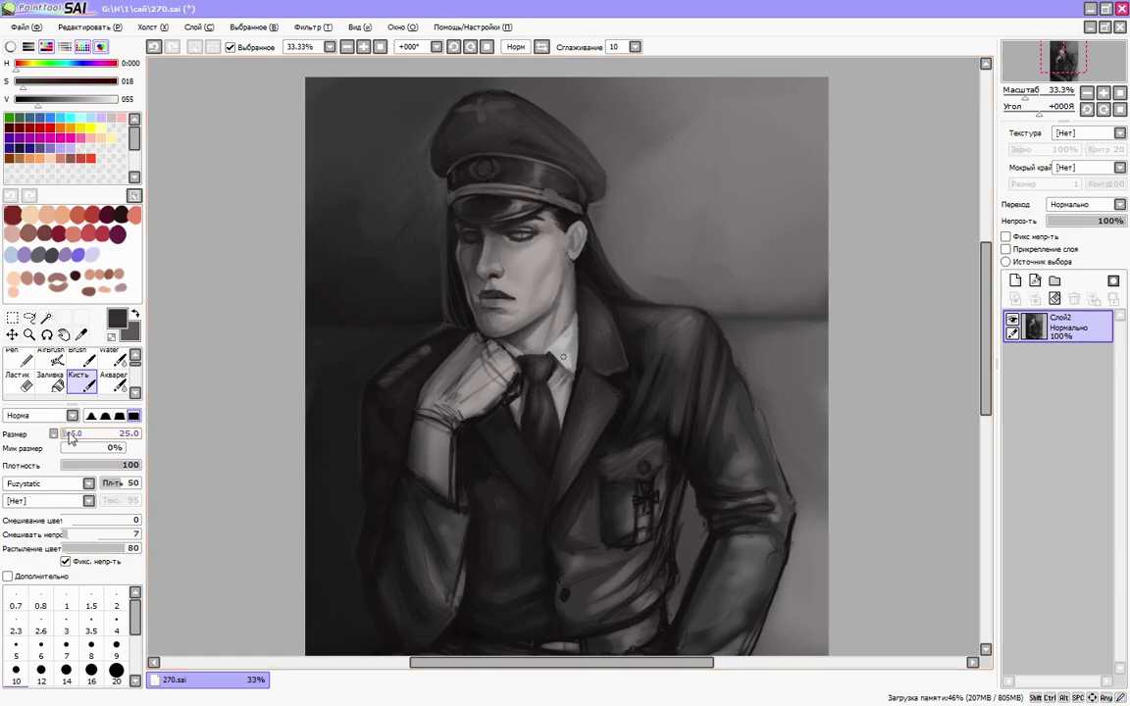
left_click(486, 296, "alt")
left_click(486, 312, "alt")
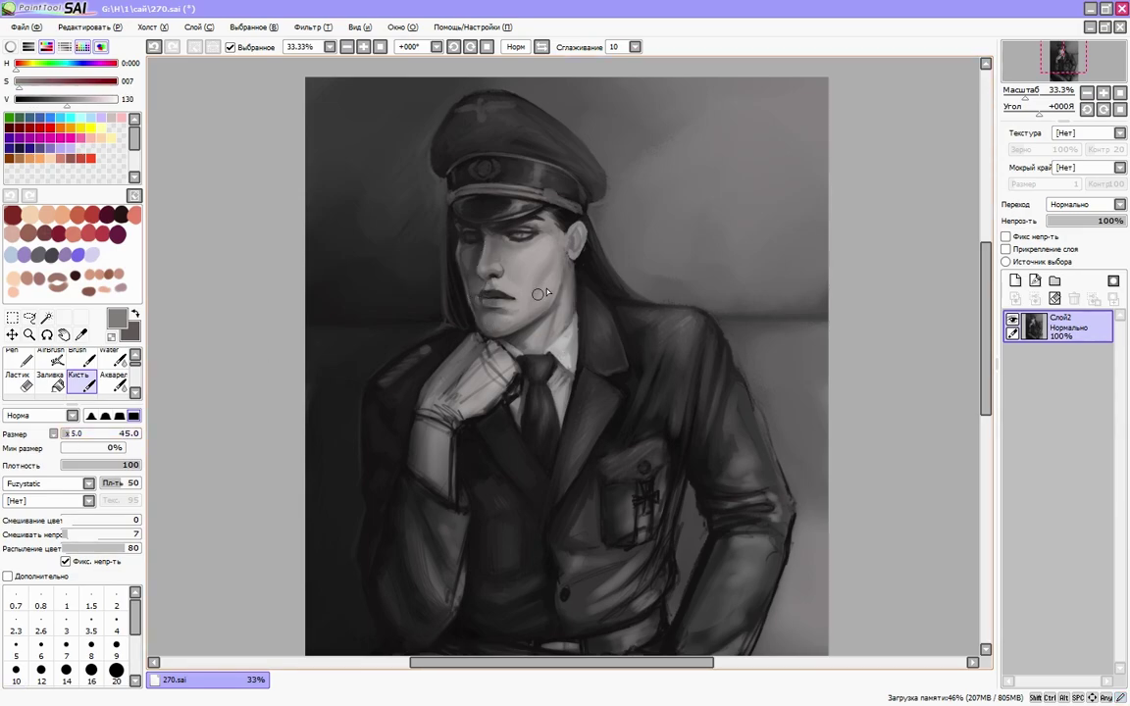
- Blend the lapel and jacket front with sampled dark greys at brush size 45
scroll(491, 327, "down", 1)
left_click(618, 360, "alt")
scroll(605, 335, "down", 4)
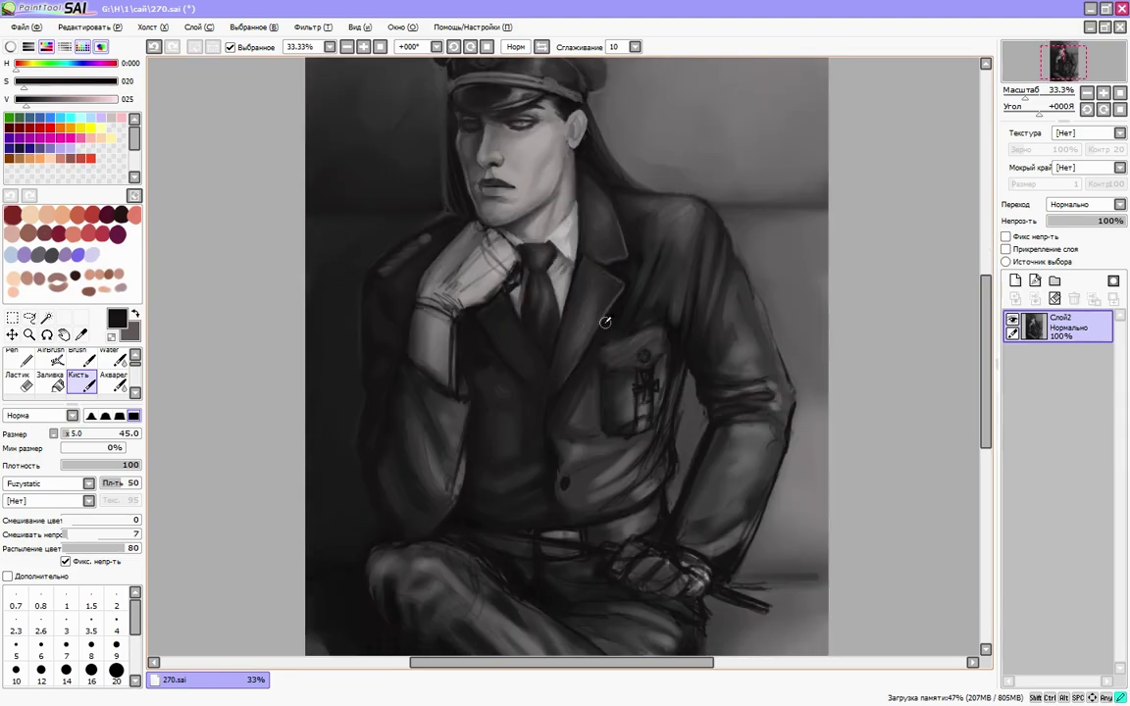
left_click(541, 408, "alt")
scroll(677, 273, "up", 1)
left_click(687, 313, "alt")
- Shape the shoulder against the background with sampled greys at brush size 105, working in the mirrored view
key("h")
left_click(490, 245, "alt")
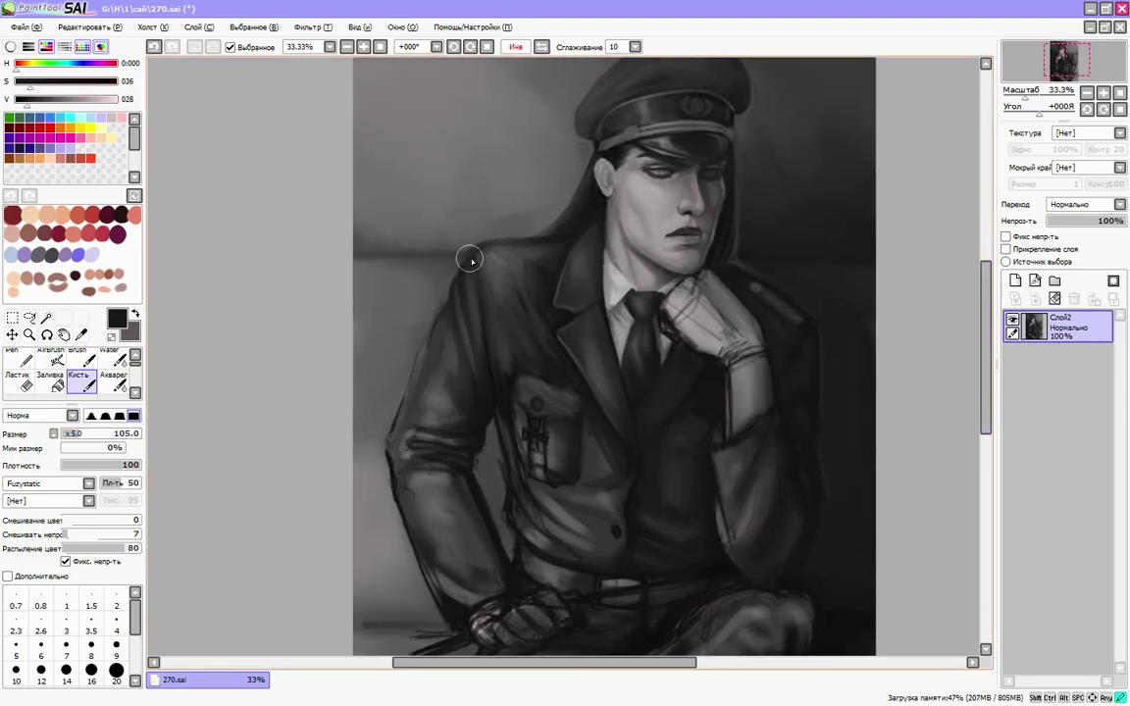
left_click(441, 275, "alt")
key("h")
scroll(711, 399, "down", 1)
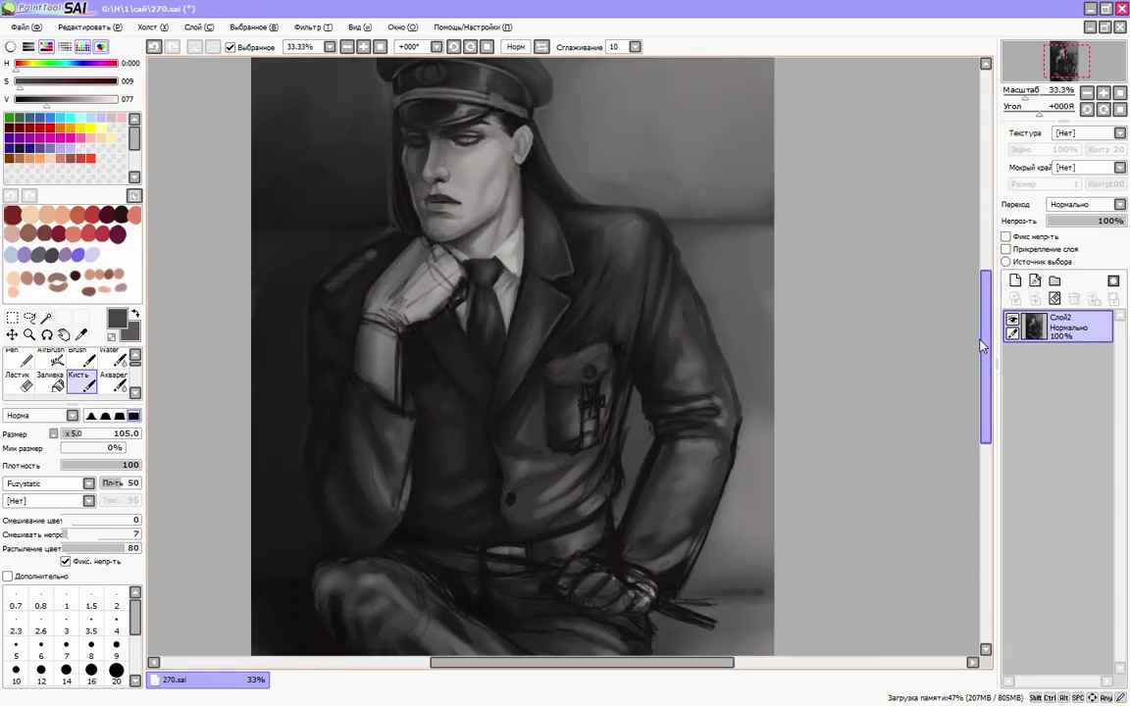
- Smooth the elbow folds and the area between the bent sleeve and torso with sampled greys at brush size 105
left_click(655, 431, "alt")
scroll(835, 327, "down", 1)
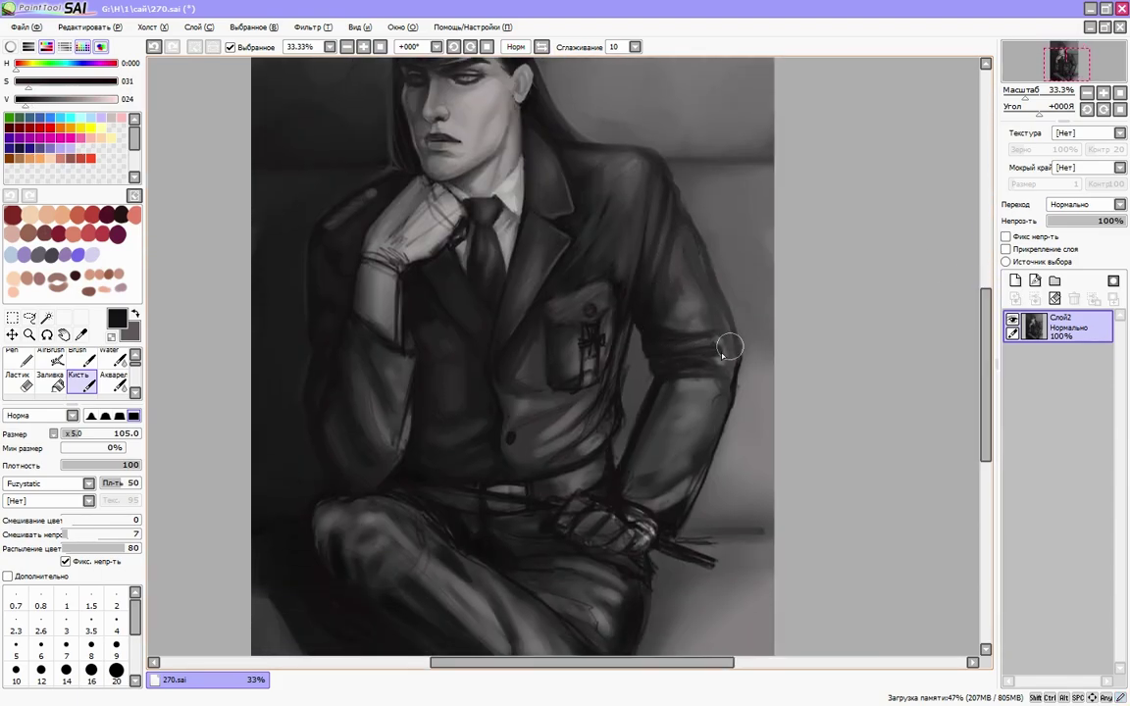
left_click(651, 387, "alt")
scroll(627, 419, "up", 1)
left_click(628, 420, "alt")
scroll(633, 232, "up", 1)
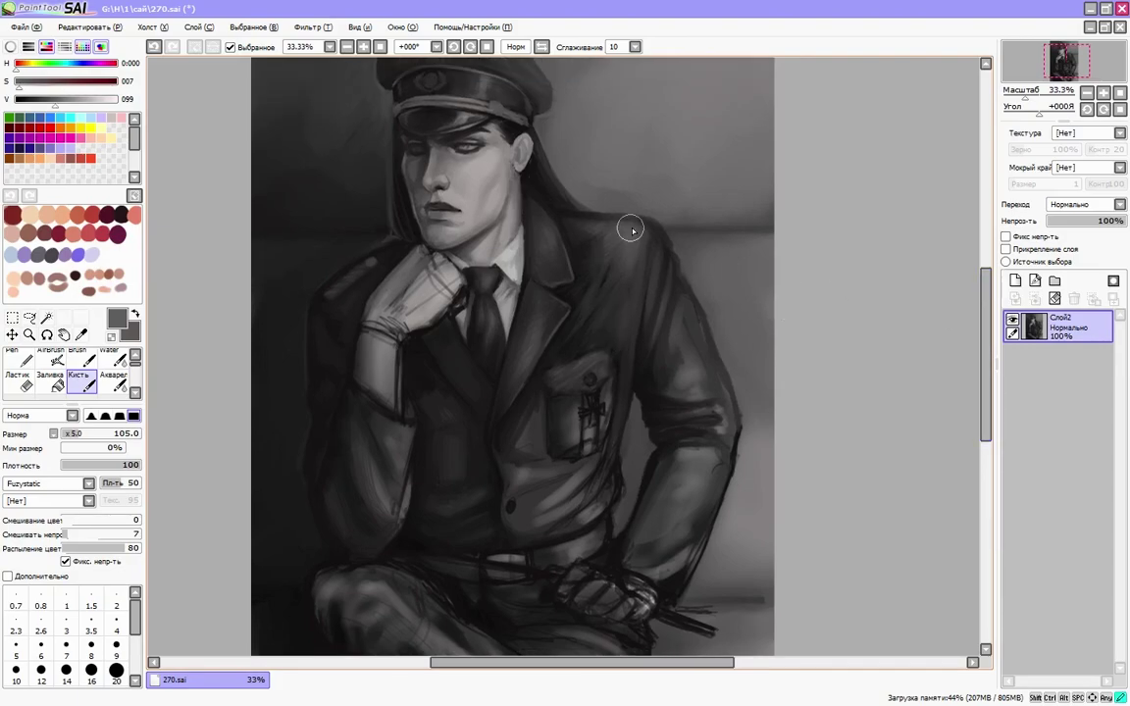
- Refine the shoulder line and the shape behind the ear with sampled greys, reducing the brush to 25 and checking the mirrored view
key("h")
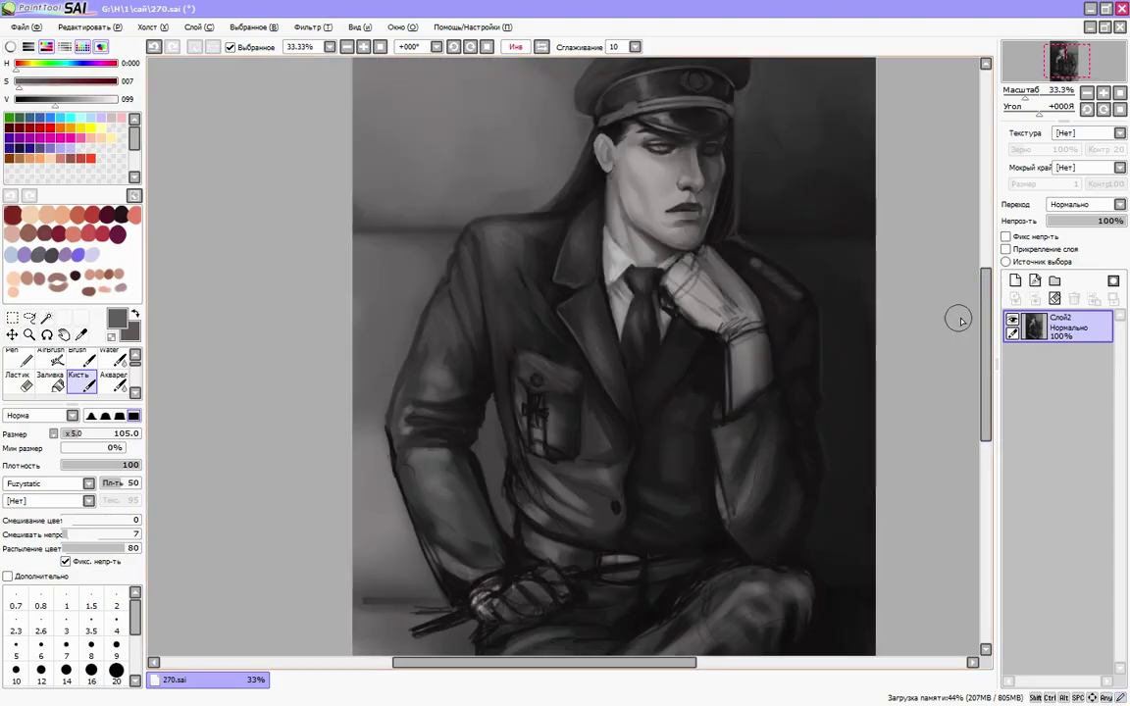
scroll(937, 318, "up", 1)
left_click(618, 216, "alt")
left_click(556, 192, "alt")
key("h")
left_click(537, 191, "alt")
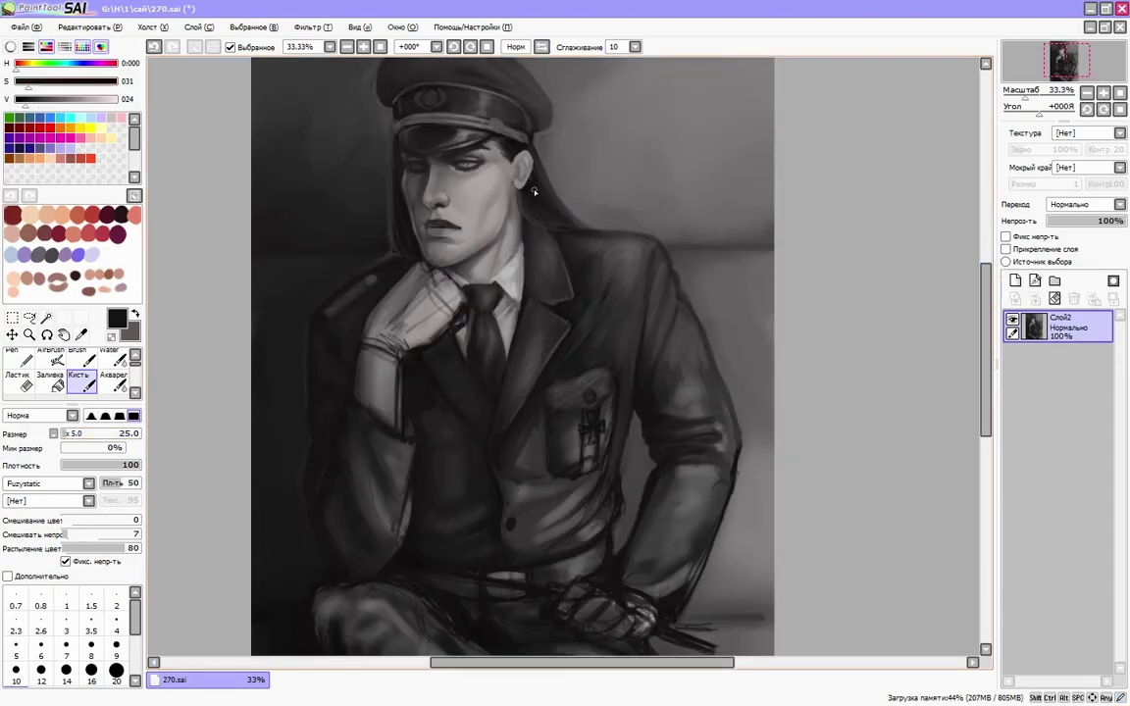
- Even out the collar, chest and waist of the jacket with sampled greys at brush size 80, checking the figure mirrored
left_click(574, 232, "alt")
left_click(555, 306, "alt")
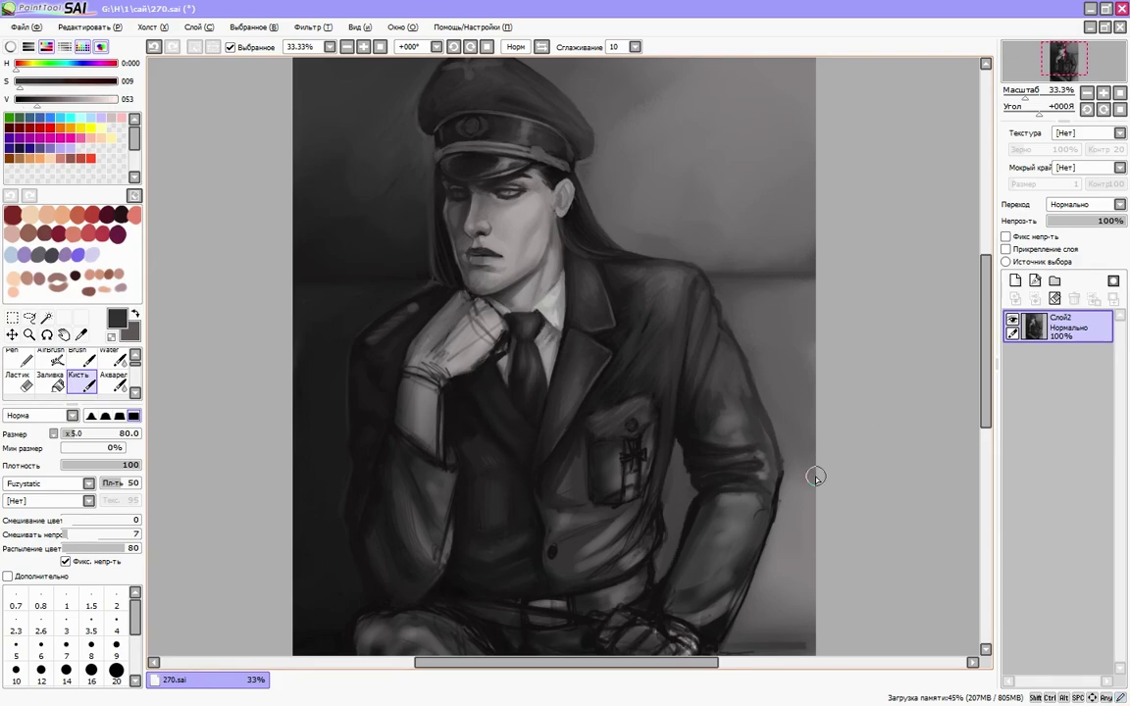
scroll(457, 359, "down", 2)
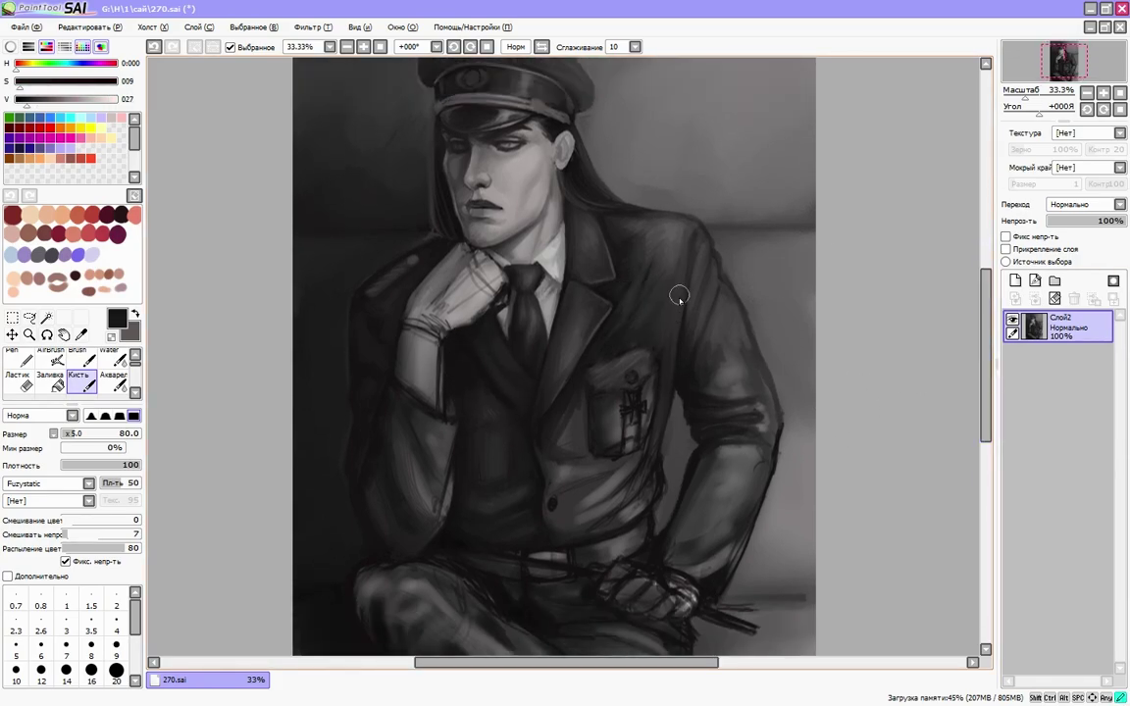
scroll(593, 412, "down", 2)
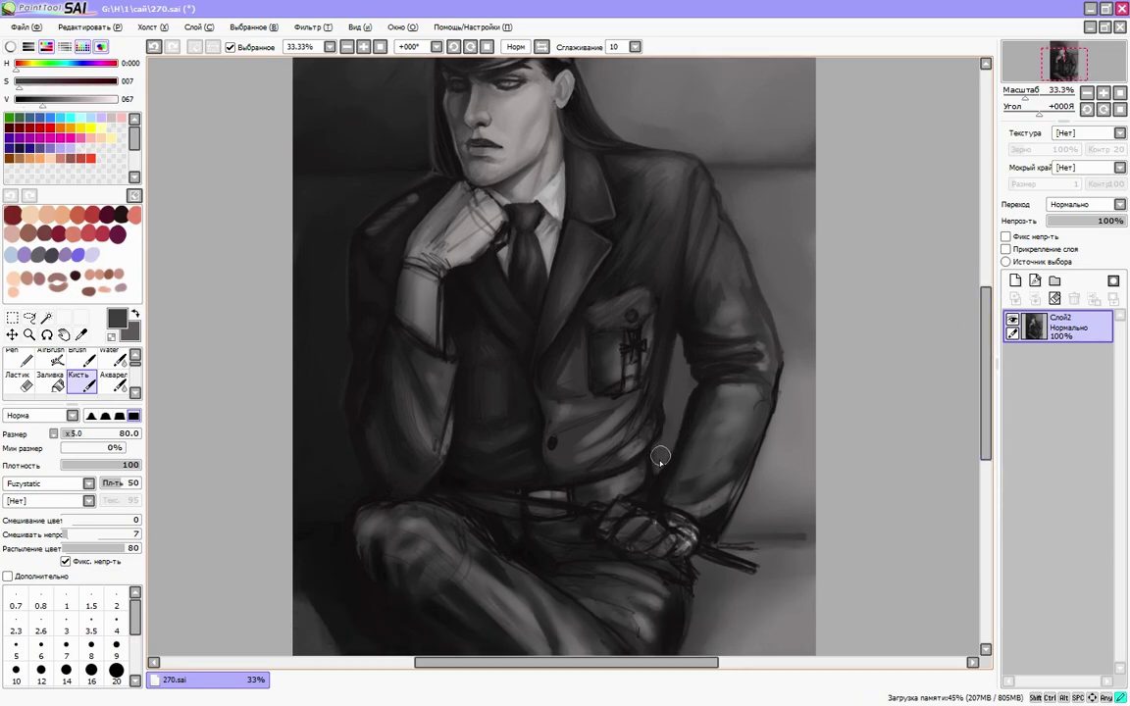
key("h")
key("h")
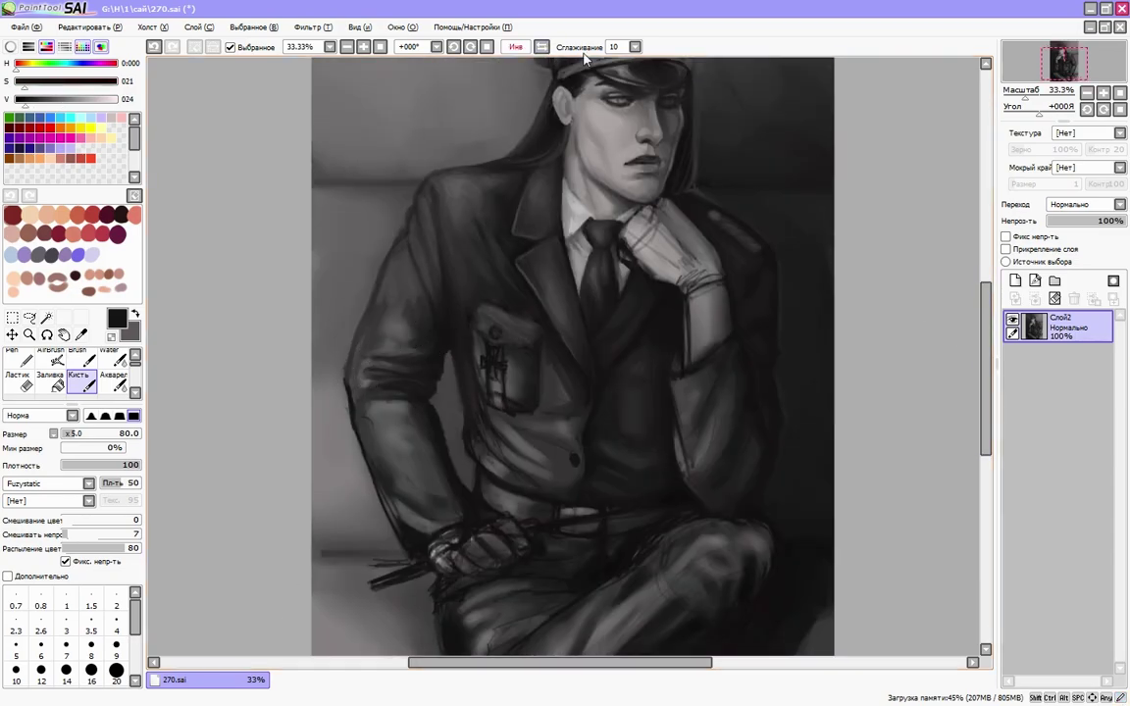
- Blend the upper sleeve and chest pocket area with sampled greys at brush size 130
scroll(589, 323, "right", 2)
left_click_drag(635, 344, 589, 289)
left_click(661, 322, "alt")
mouse_move(661, 323)
left_mouse_down()
mouse_move(628, 294)
mouse_move(651, 332)
left_mouse_up()
left_click(692, 339, "alt")
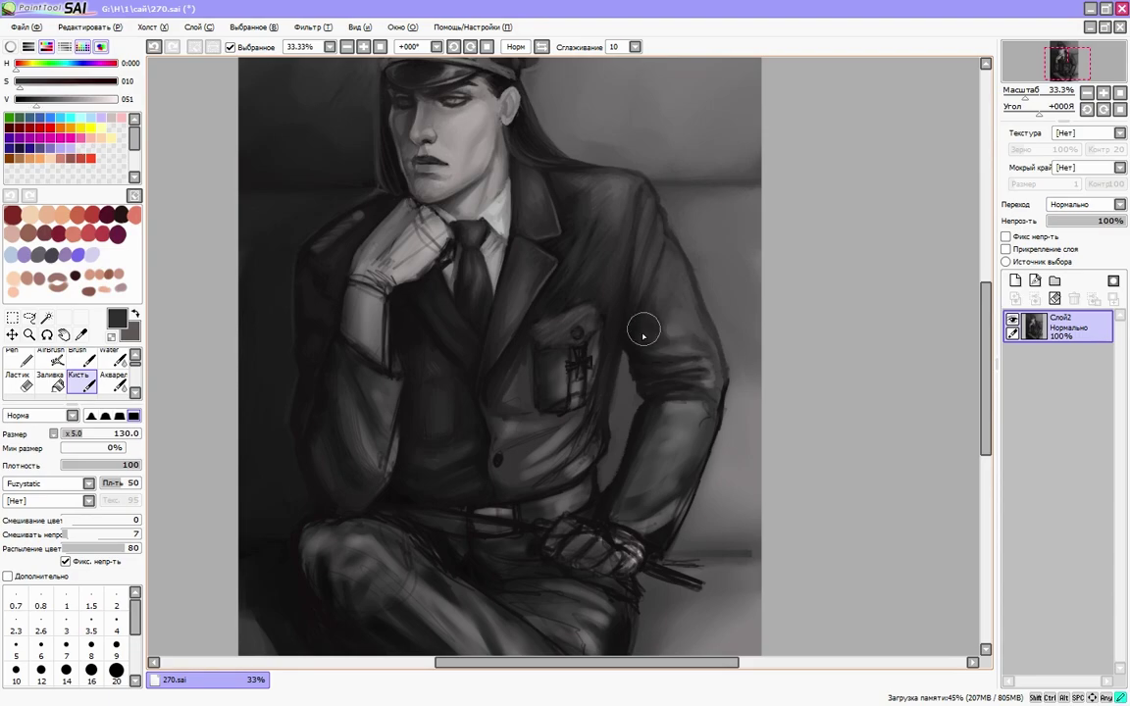
scroll(653, 336, "down", 1)
- Paint over the sketch line along the bent sleeve's outer edge in the mirrored view, then sample the background grey at brush size 185
key("h")
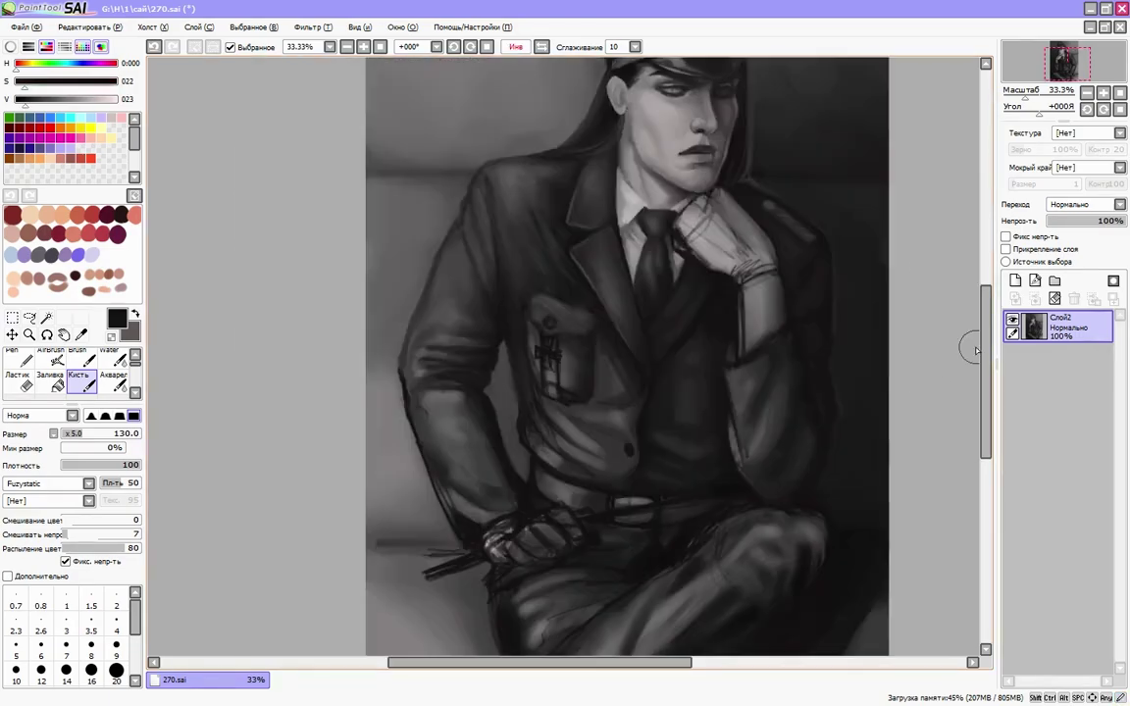
left_click(477, 323, "alt")
mouse_move(421, 323)
left_mouse_down()
mouse_move(405, 379)
mouse_move(440, 370)
mouse_move(457, 404)
left_mouse_up()
key("h")
scroll(676, 381, "down", 1)
scroll(711, 343, "up", 2)
left_click(676, 367, "alt")
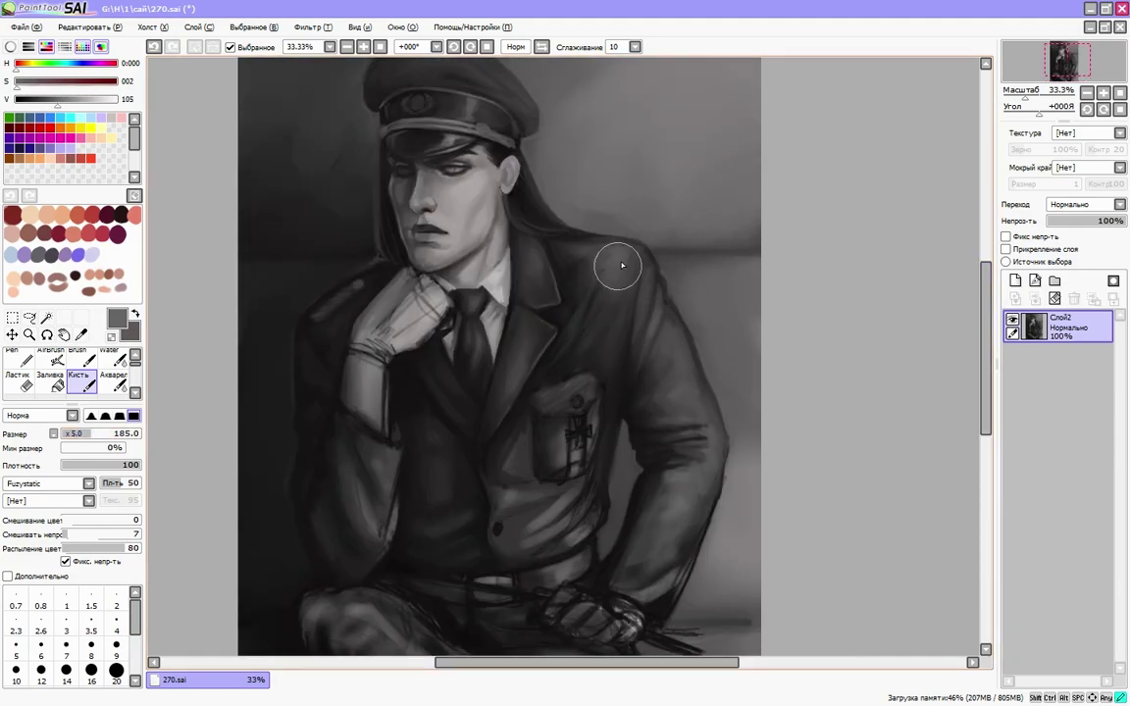
- Darken the collar at brush size 185 and refine the lapel with a sampled grey at size 75
scroll(616, 258, "up", 1)
left_click(530, 250, "alt")
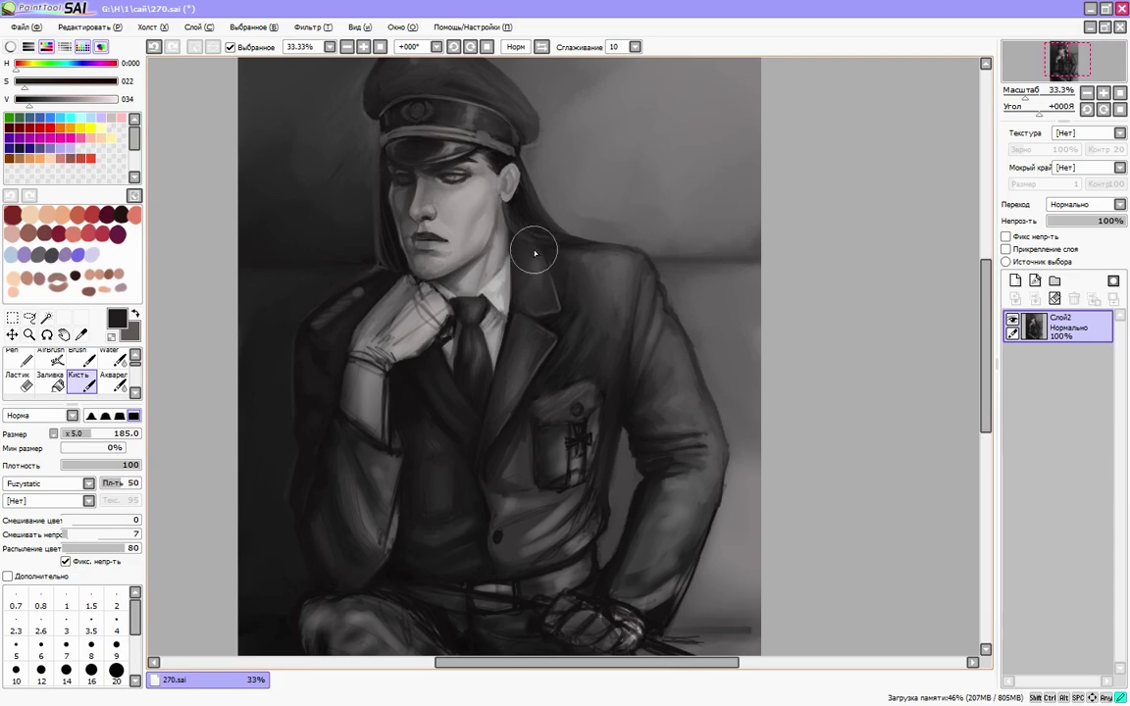
scroll(544, 324, "down", 1)
left_click(522, 323, "alt")
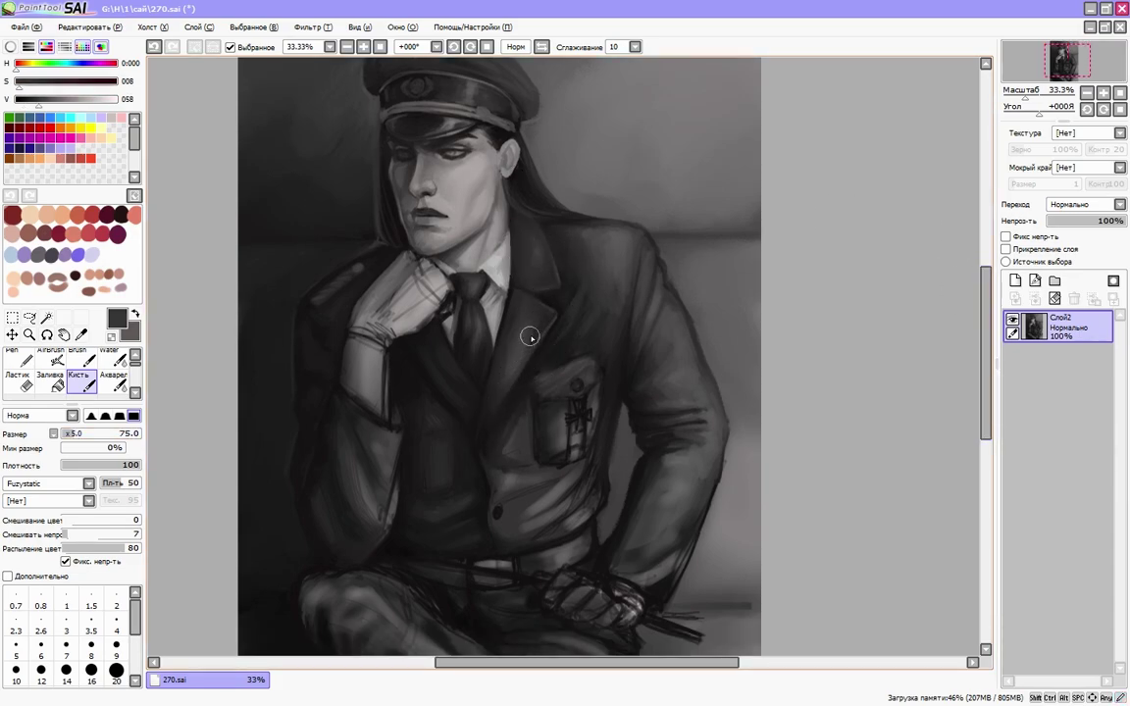
- Soften the lapel, chest pocket and medal with sampled dark greys at brush size 155
scroll(515, 341, "down", 1)
left_click(583, 341, "alt")
left_click(585, 321, "alt")
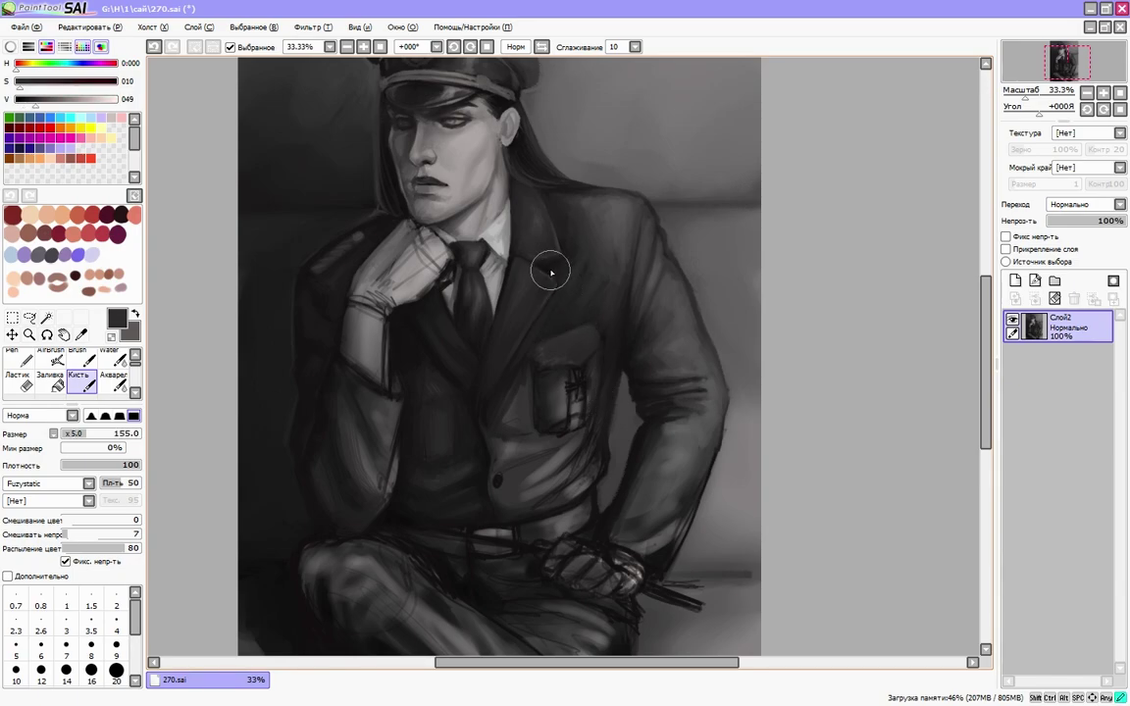
scroll(580, 327, "up", 2)
scroll(967, 374, "down", 1)
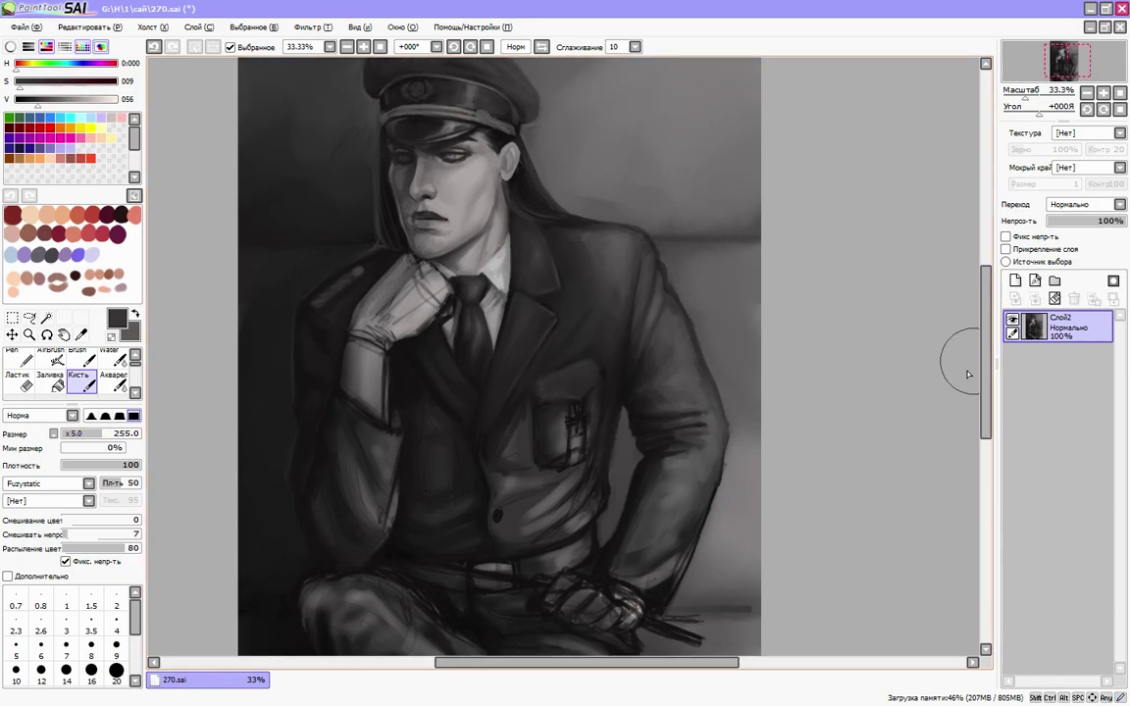
- Darken the lower part of the bent sleeve and cover its sketch lines with sampled greys at brush size 255
key("h")
scroll(409, 391, "down", 1)
left_click(459, 517, "alt")
key("h")
scroll(685, 461, "down", 2)
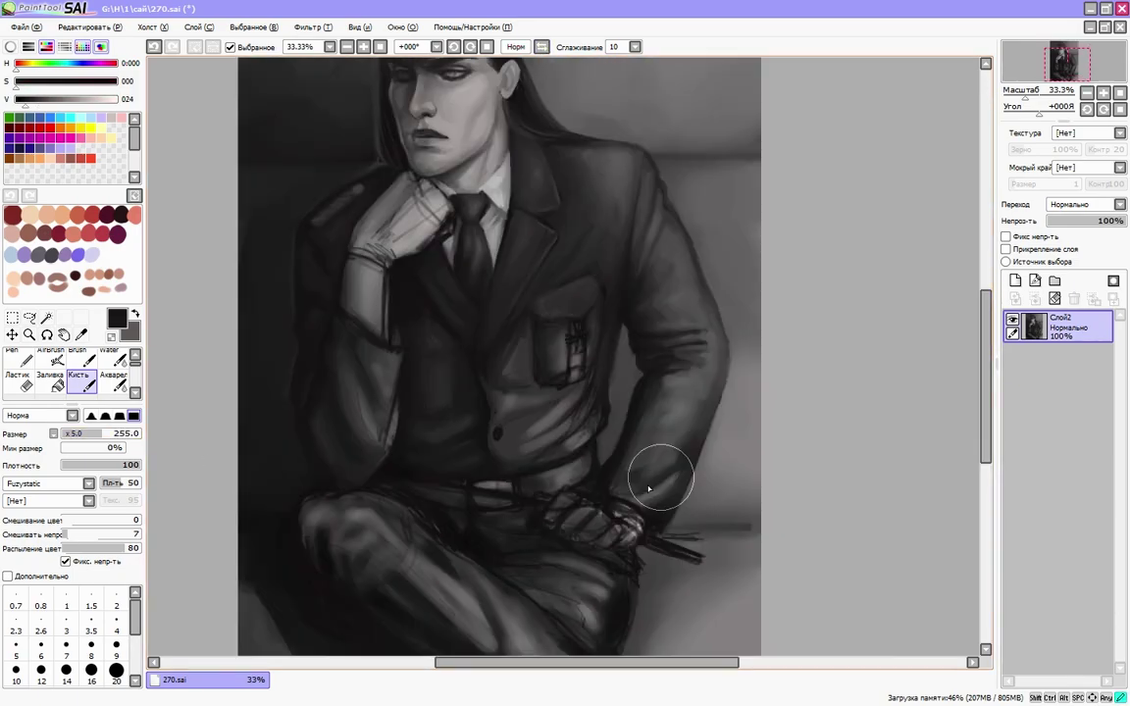
left_click(672, 404, "alt")
left_click(619, 373, "alt")
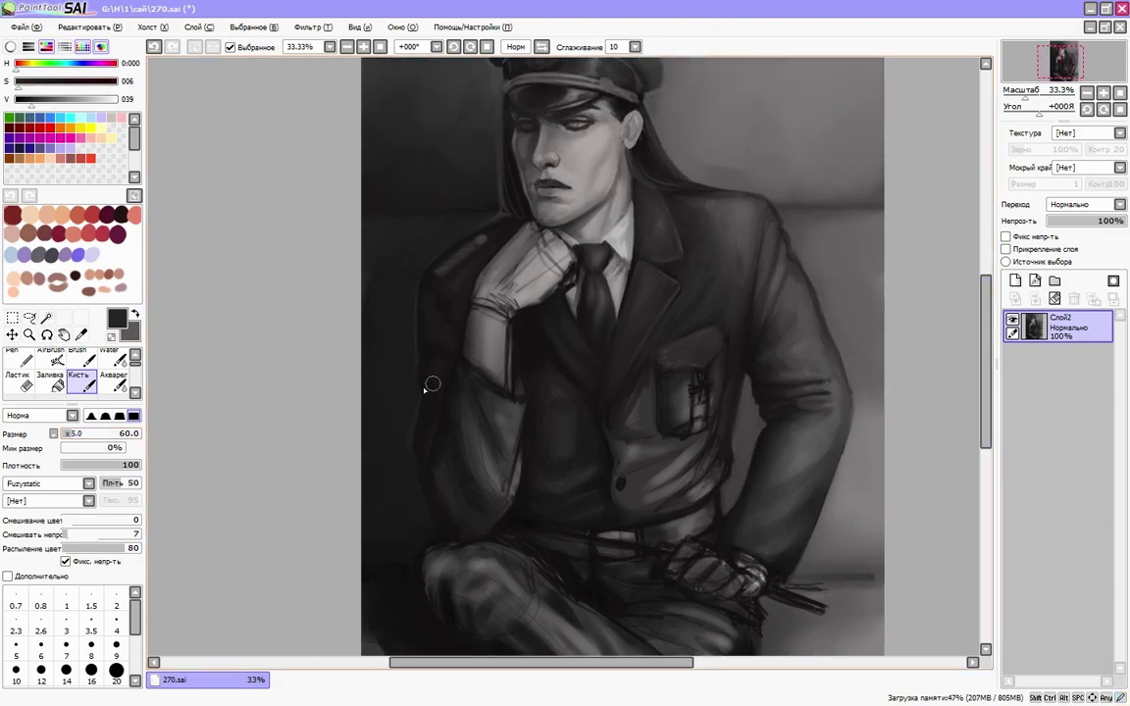
- Define the outer edge of the raised arm's sleeve against the background with sampled greys at brush sizes 45 and 90
key("bracketleft")
key("bracketleft")
left_click(453, 373, "alt")
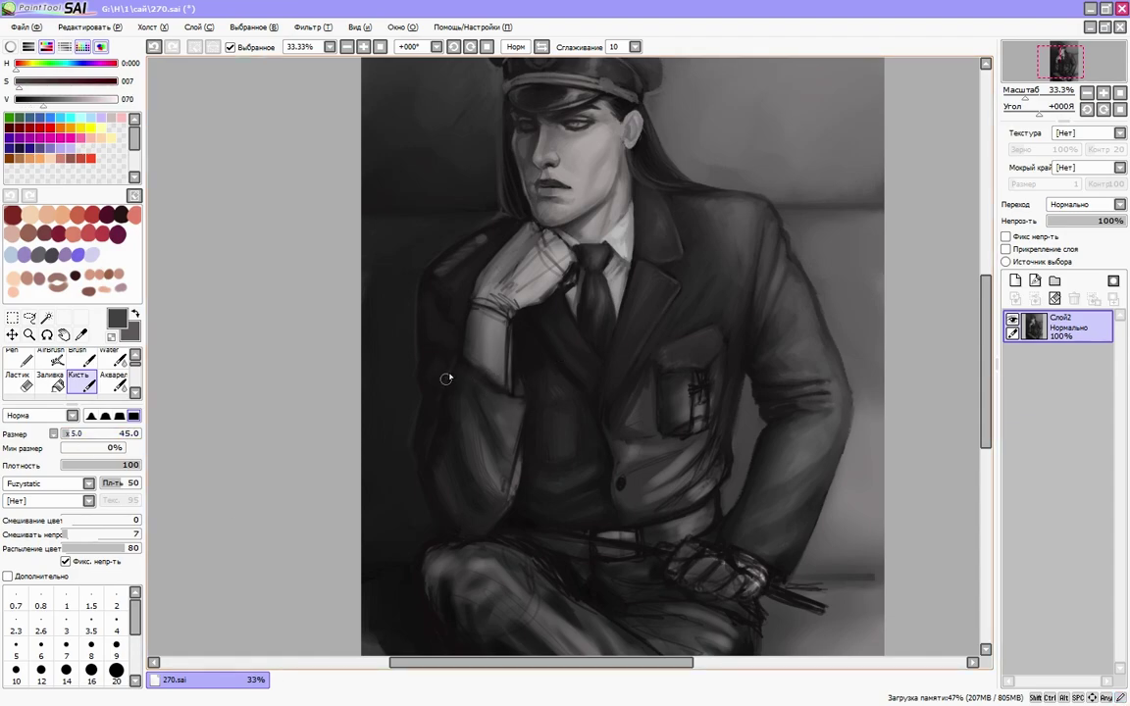
left_click(441, 396, "alt")
scroll(446, 412, "down", 1)
key("bracketright")
key("bracketright")
key("bracketright")
key("bracketright")
key("bracketright")
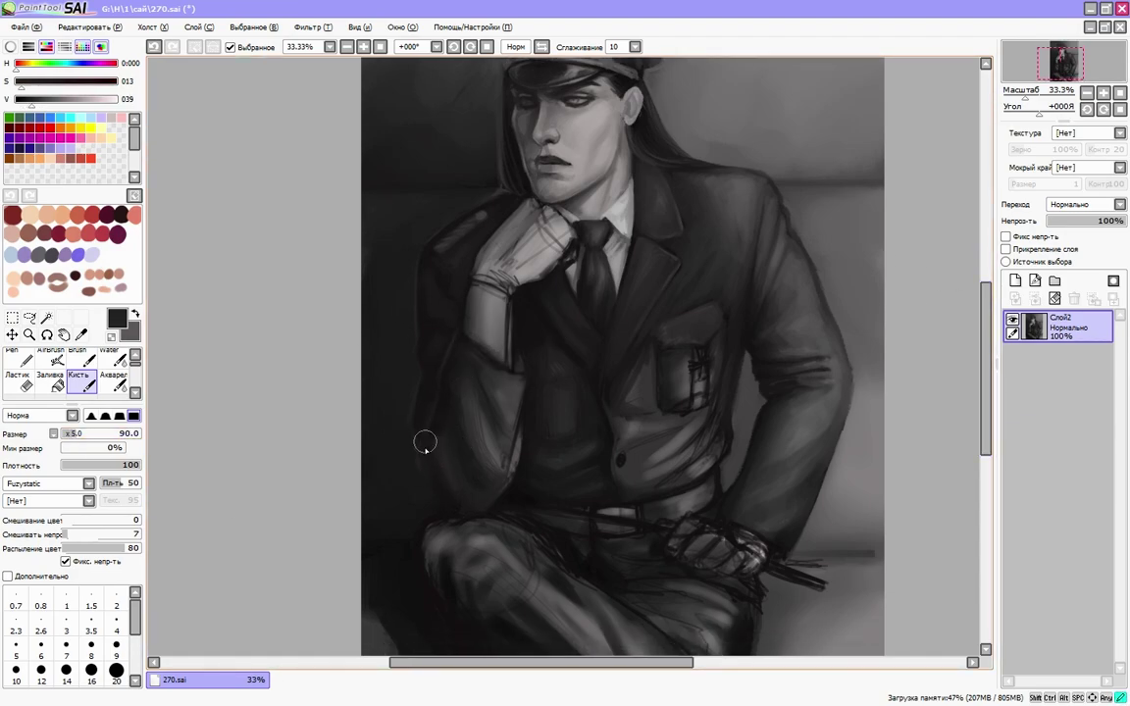
- Darken the raised arm's sleeve around the elbow with sampled greys at brush size 155, working in the mirrored view
left_click(451, 504, "alt")
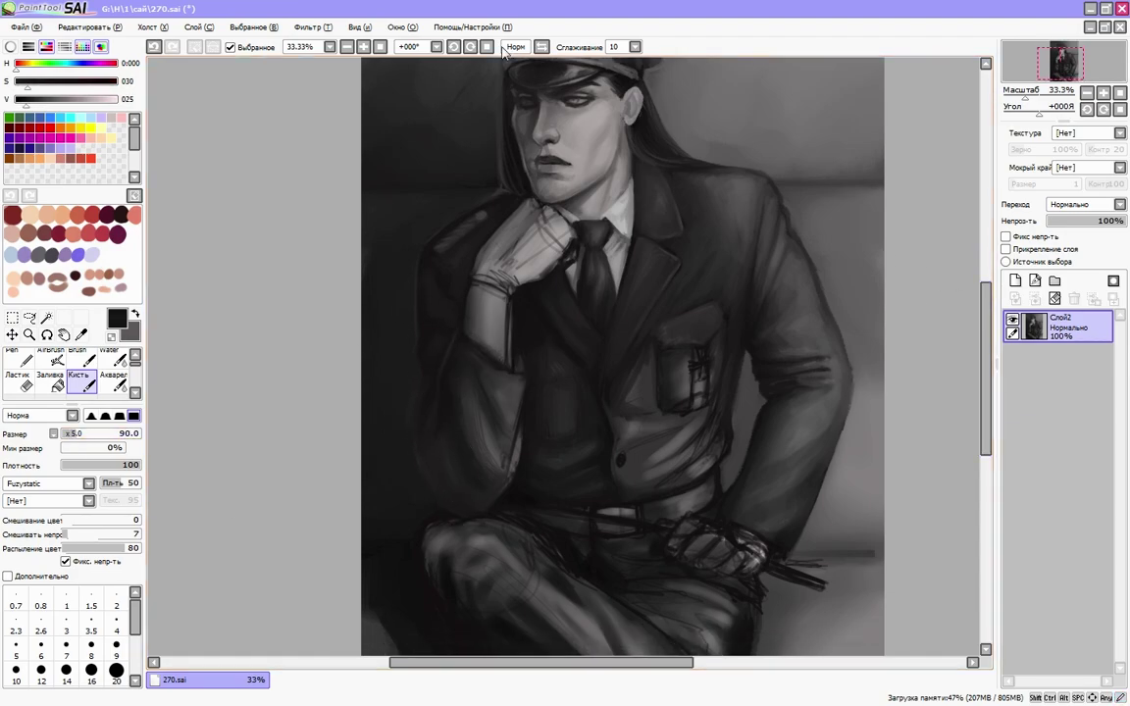
key("h")
left_click_drag(522, 137, 650, 479)
scroll(638, 461, "up", 1)
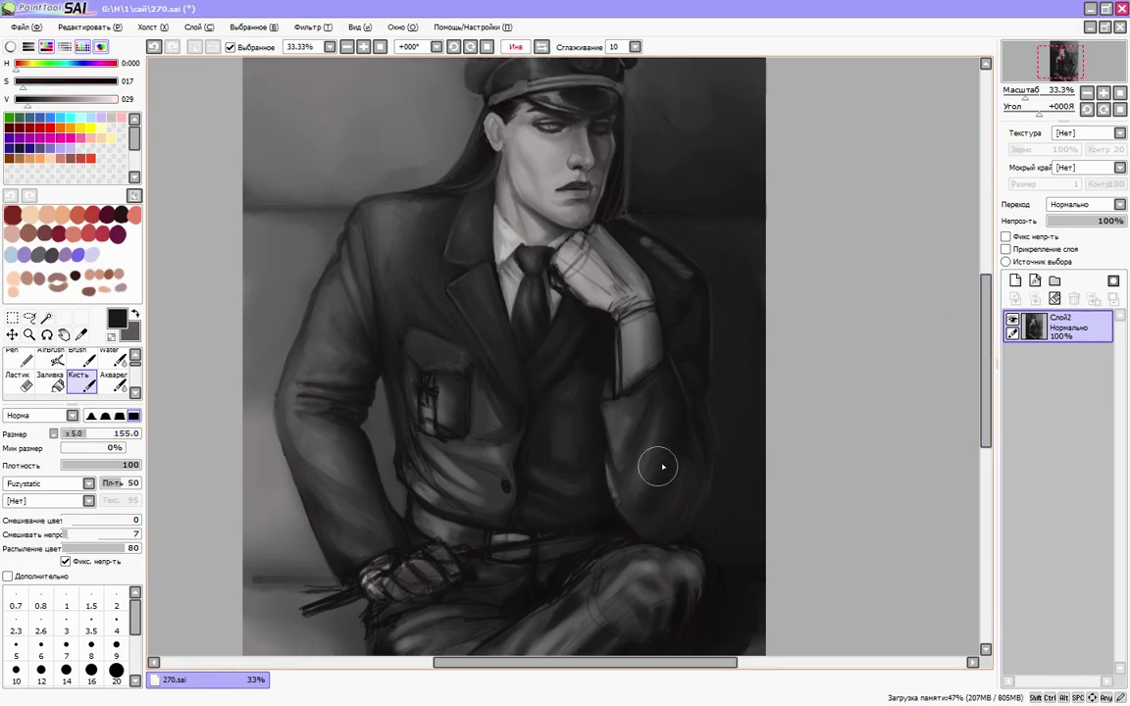
key("h")
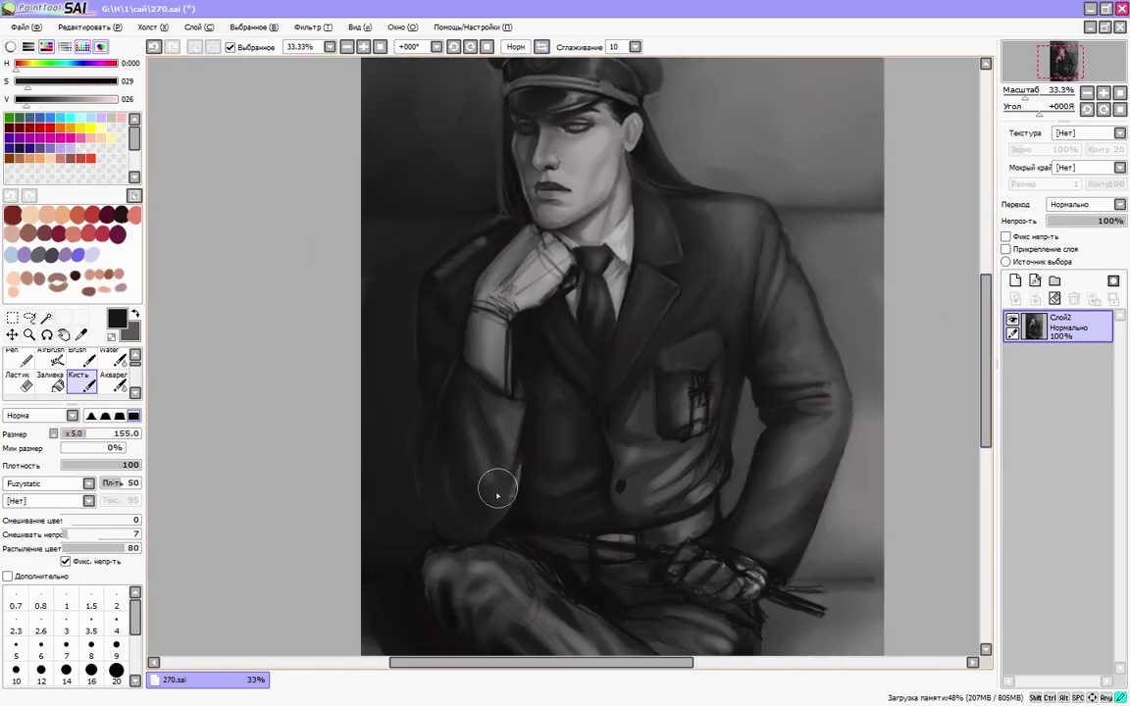
- Clean up the inner edge of the raised sleeve and the jacket beside the tie with sampled greys at brush size 65
left_click(525, 480, "alt")
key("h")
left_click(71, 439)
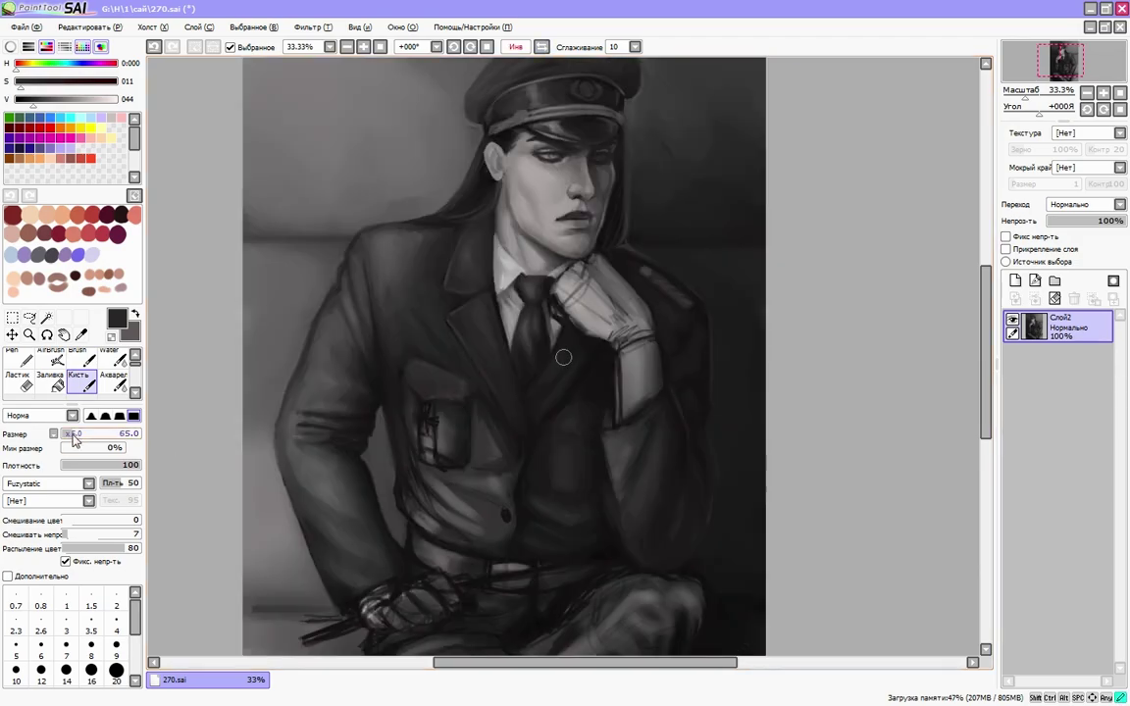
left_click(561, 333, "alt")
key("h")
- Tidy the outer edge of the glove's wrist against the dark sleeve with sampled greys at brush size 55
left_click(504, 369, "alt")
left_click_drag(471, 348, 496, 365)
left_click(496, 365, "alt")
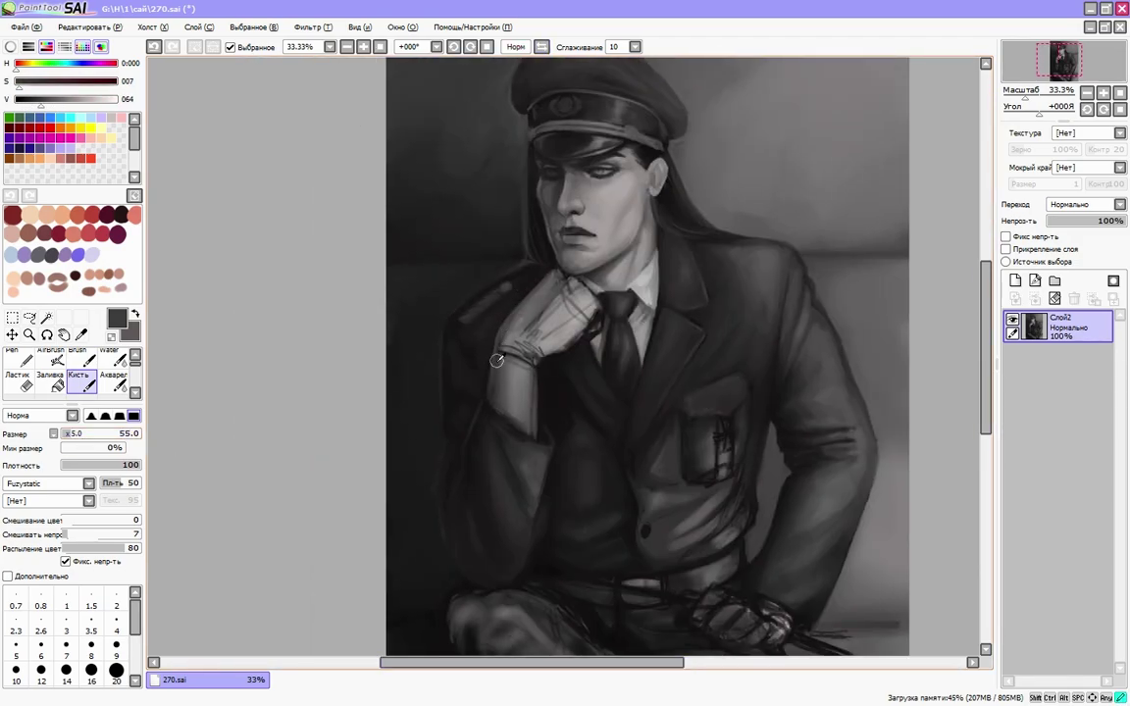
left_click(436, 354, "alt")
key("h")
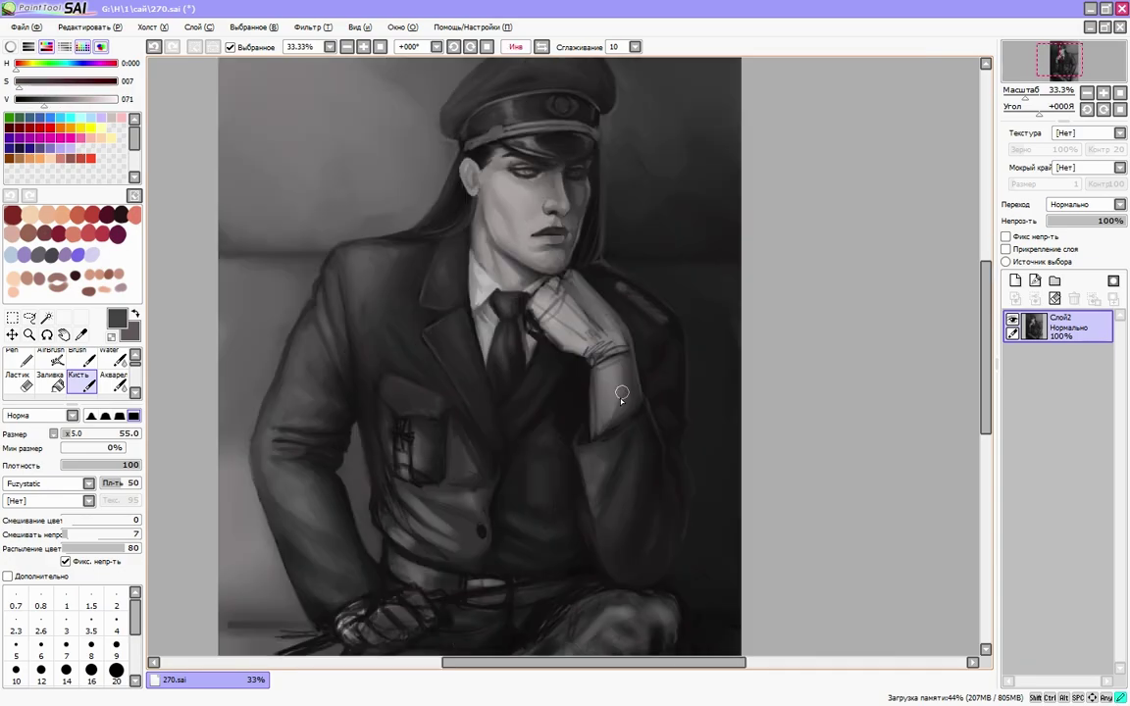
- Shade the glove's cuff down to the sleeve opening with sampled greys at brush size 85
left_click(605, 361, "alt")
left_click(590, 393, "alt")
key("h")
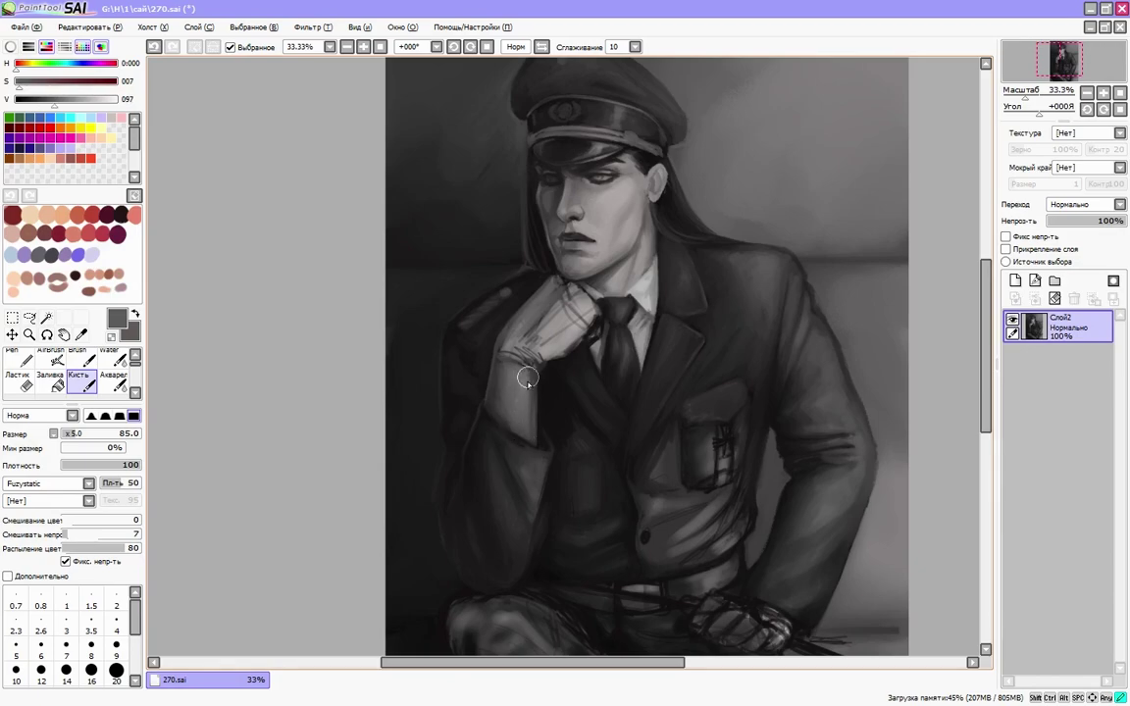
left_click(527, 441, "alt")
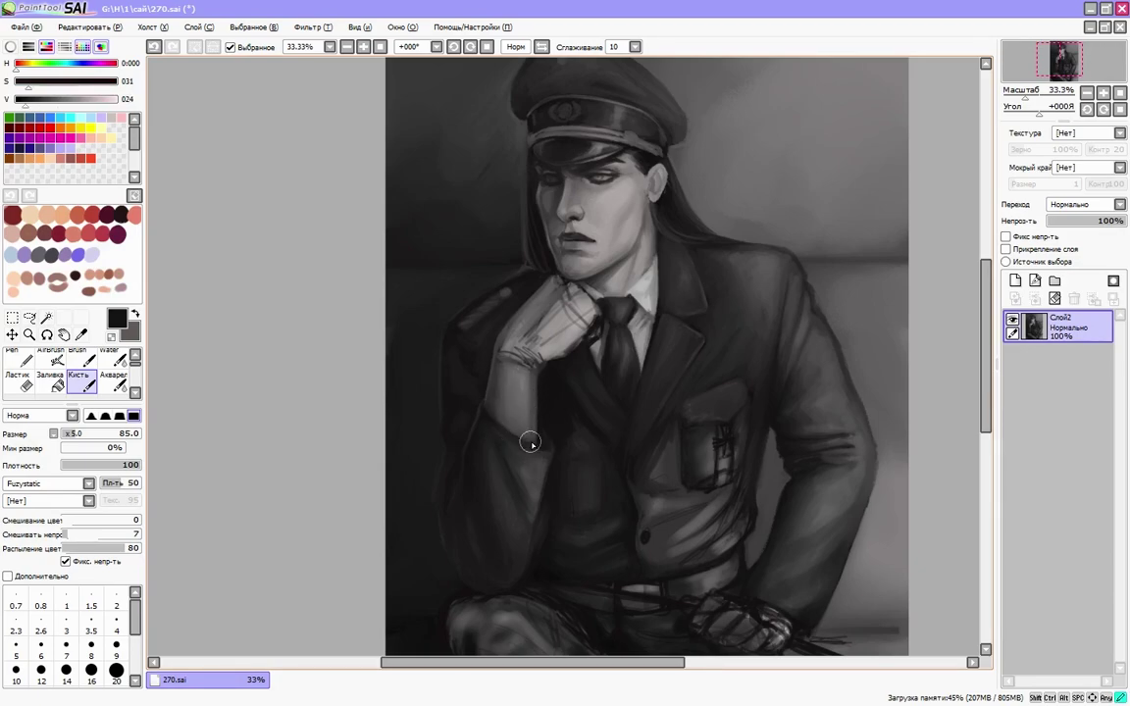
- Model the raised sleeve's forearm and its edge against the torso with sampled greys at brush sizes 165 and 85
key("h")
left_click(583, 461, "alt")
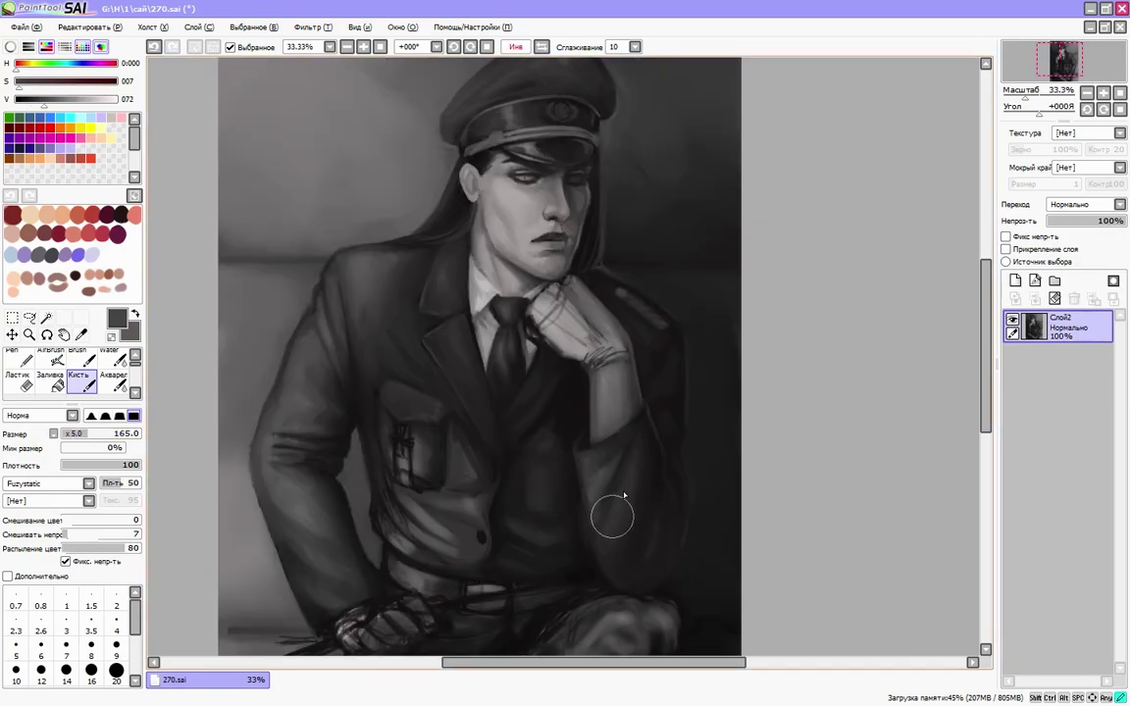
left_click(588, 529, "alt")
key("h")
left_click(549, 494, "alt")
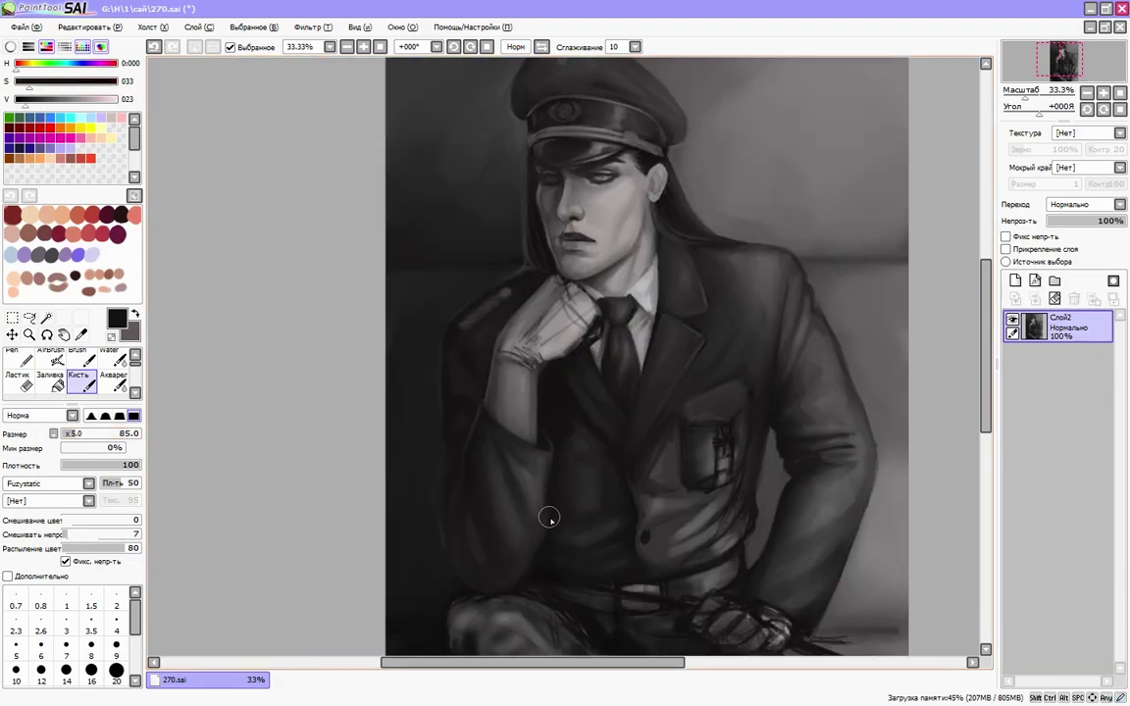
- Blend the elbow and outer side of the raised sleeve with sampled dark greys at brush size 155, checking the mirrored view
left_click(465, 588, "alt")
key("h")
left_click(681, 452, "alt")
left_click(525, 51)
left_click(396, 509, "alt")
scroll(412, 346, "up", 1)
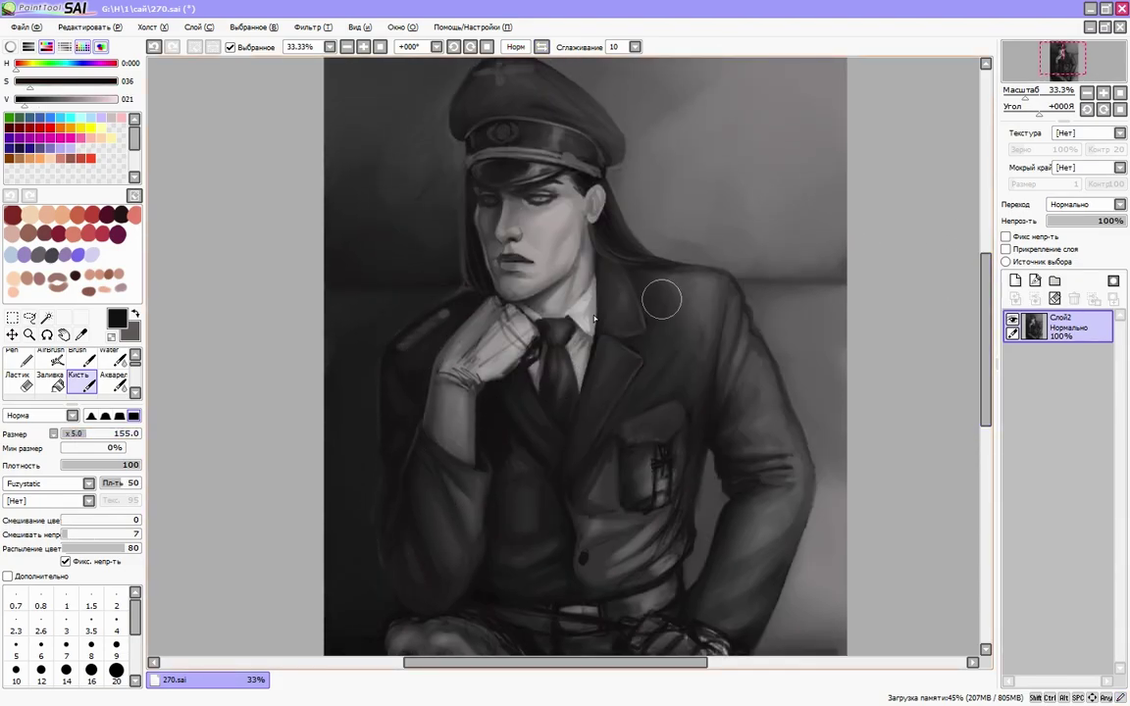
- Repaint the glove's upper edge and finger side with sampled light greys at brush size 60, checking the mirrored view
left_click(446, 376, "alt")
key("bracketleft")
key("bracketleft")
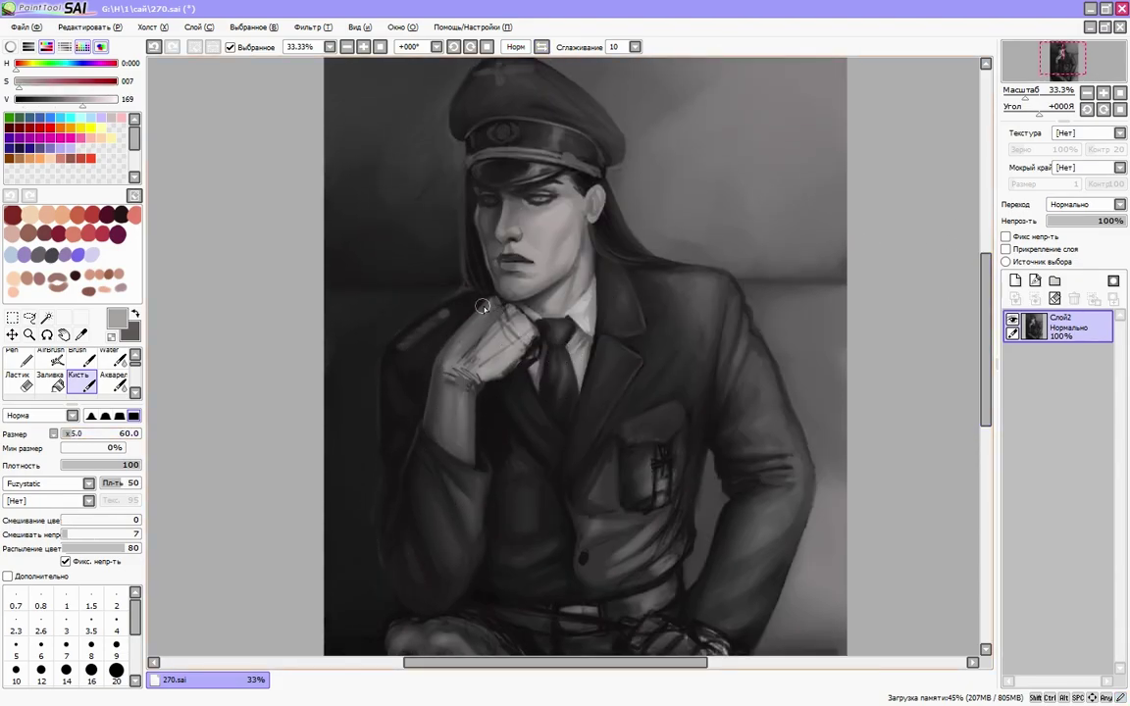
left_click(485, 299, "alt")
left_click(442, 264, "alt")
left_click(515, 47)
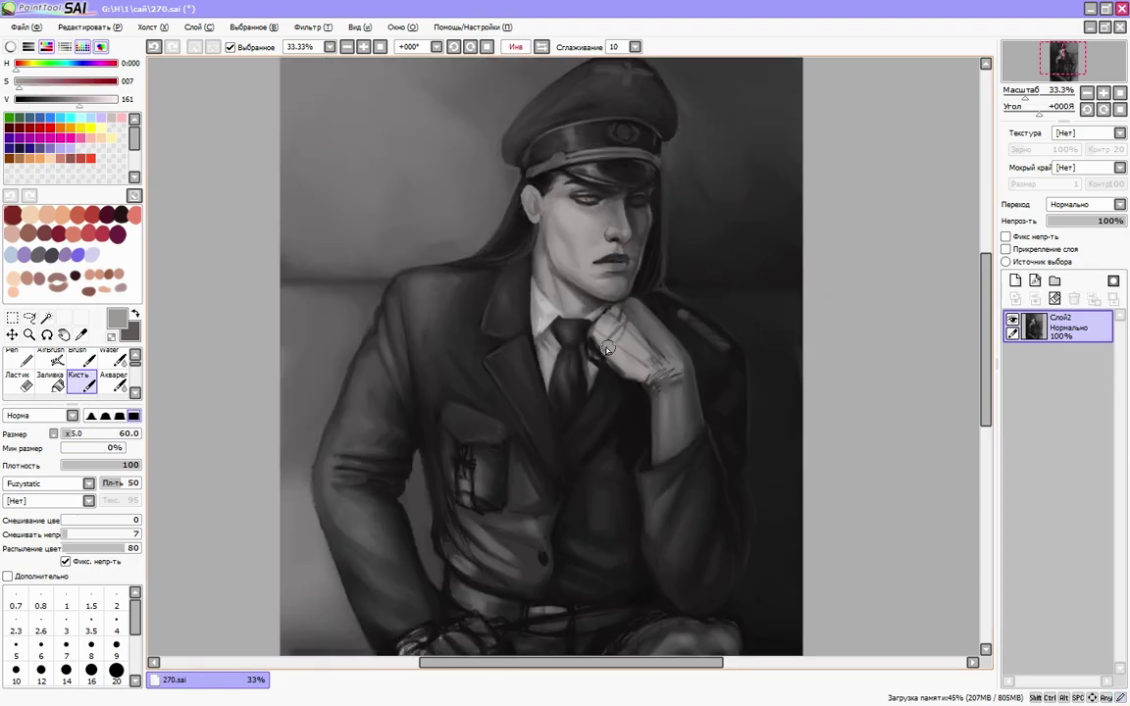
key("h")
left_click(527, 330, "alt")
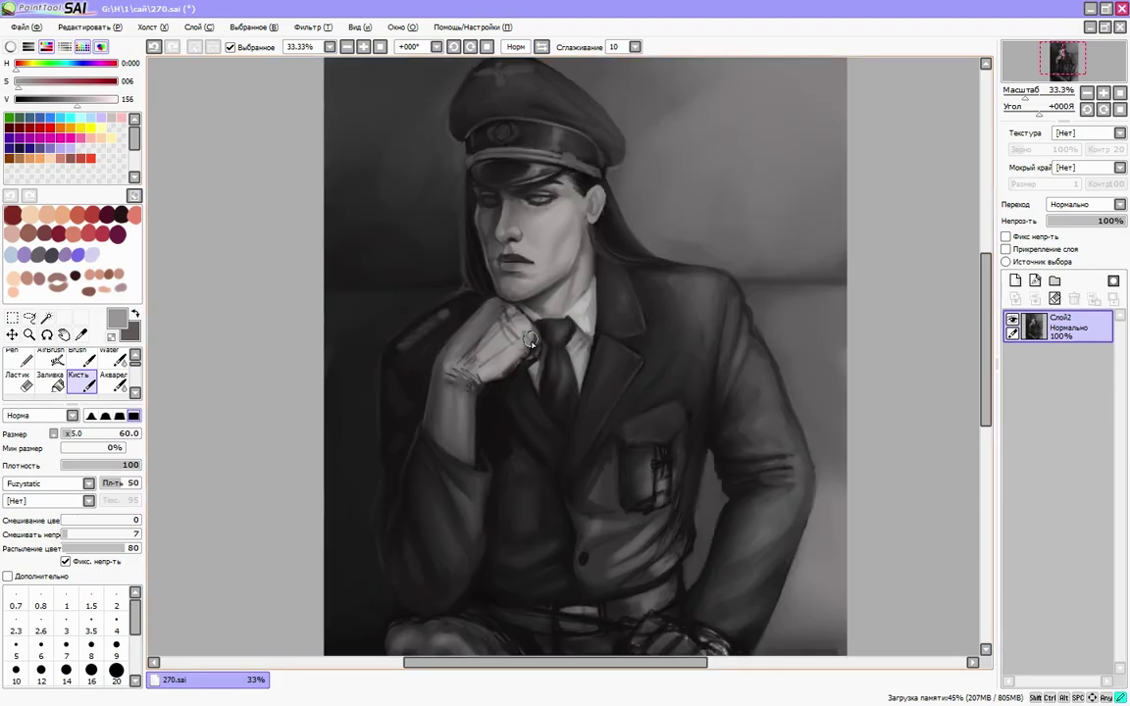
- Define the glove's knuckles and curled fingers beside the tie with sampled light greys at brush size 35
key("bracketleft")
key("bracketleft")
key("bracketleft")
left_click(538, 338, "alt")
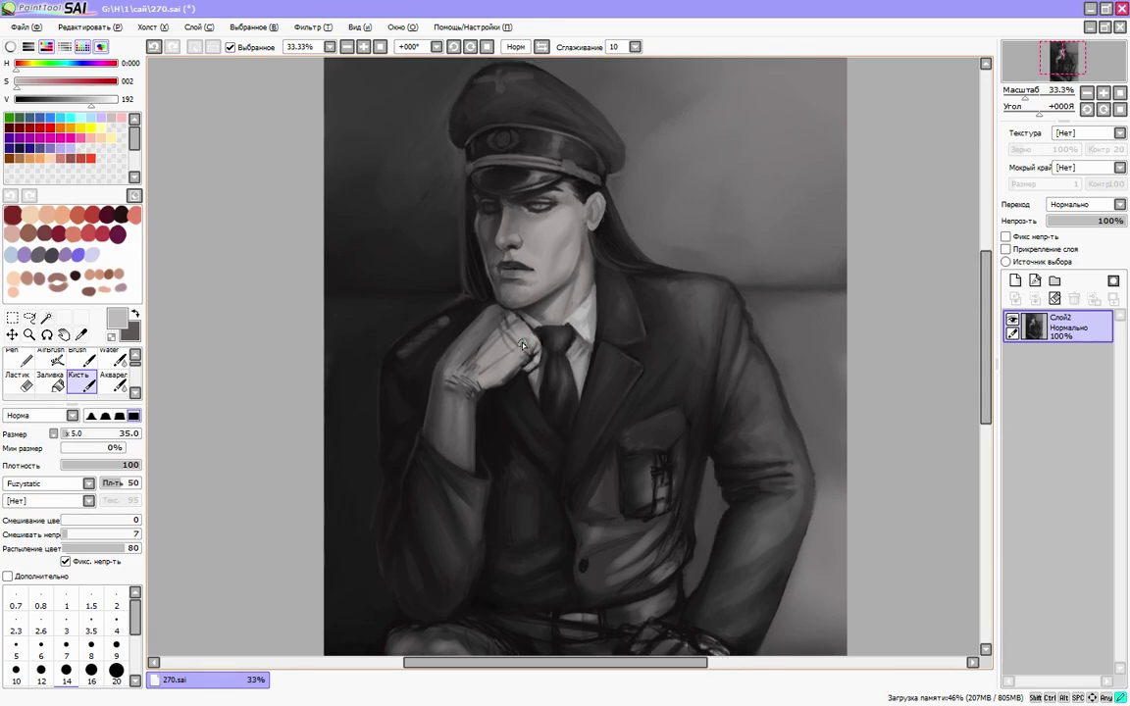
- Cover the sketch lines on the back of the glove with sampled greys at brush sizes 65 and 40, checking the mirrored view
left_click(473, 300, "alt")
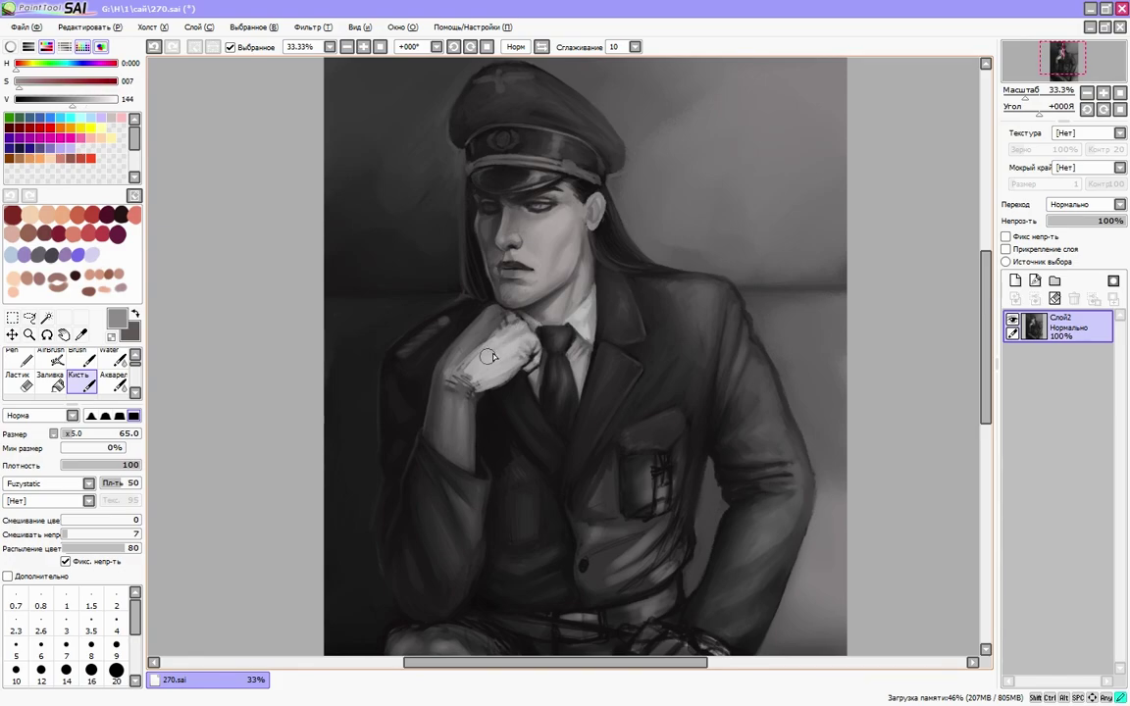
key("h")
left_click(495, 366, "alt")
left_click(453, 331, "alt")
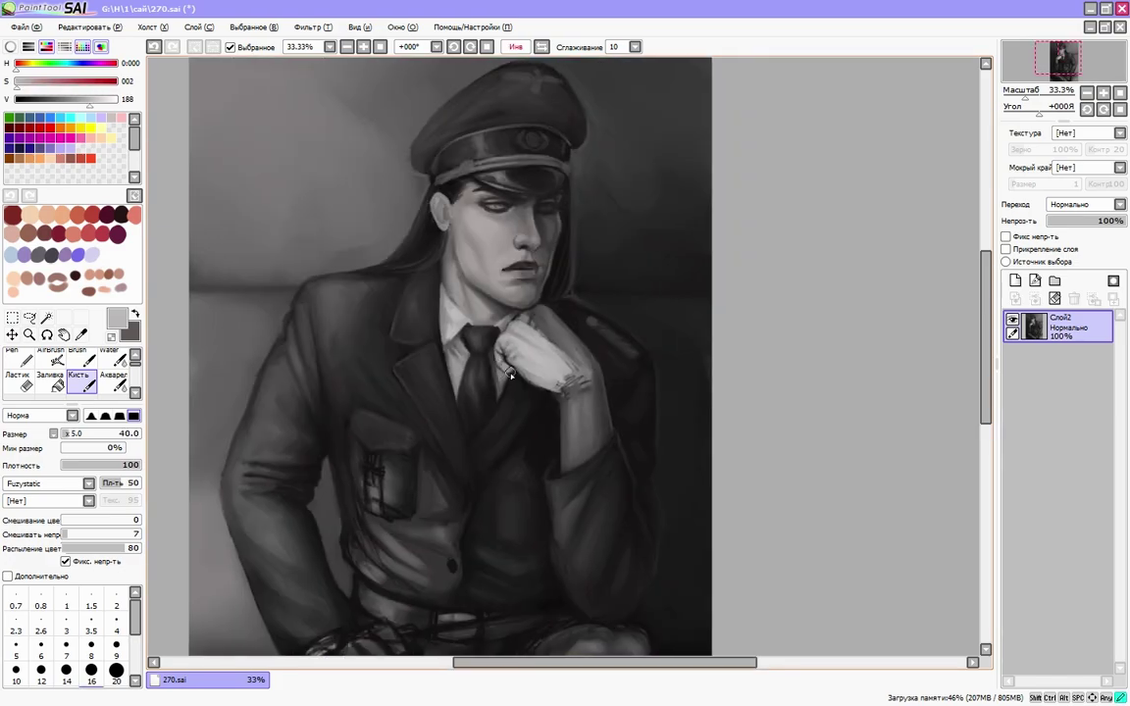
key("h")
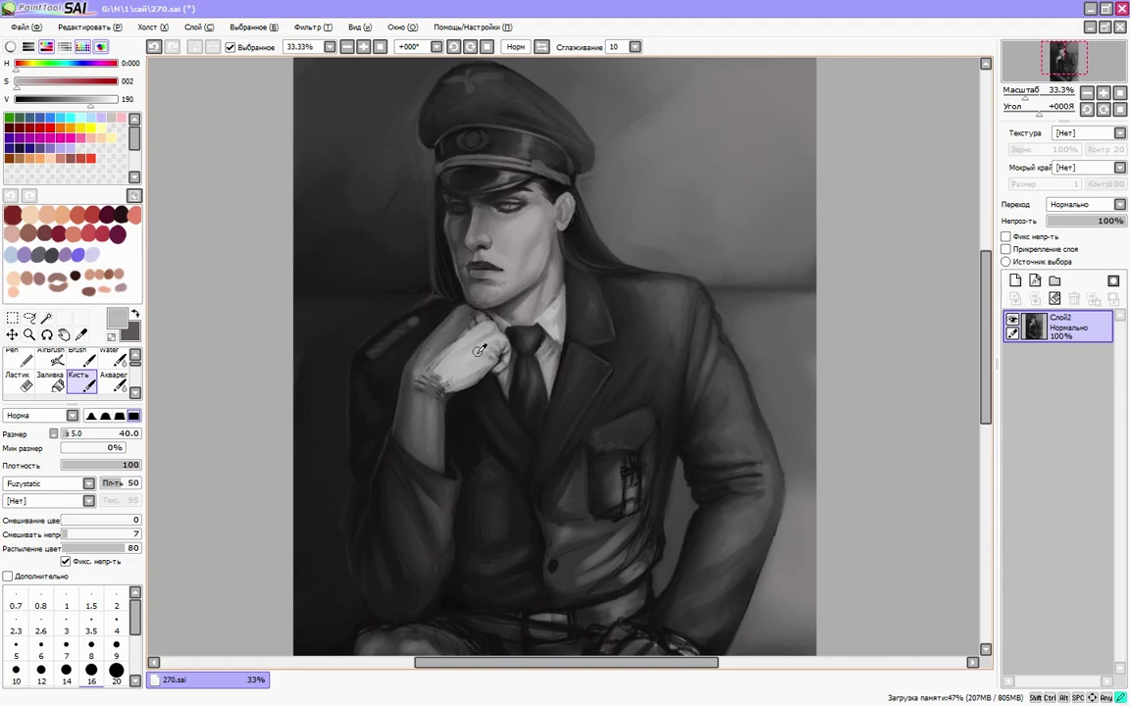
left_click(470, 311, "alt")
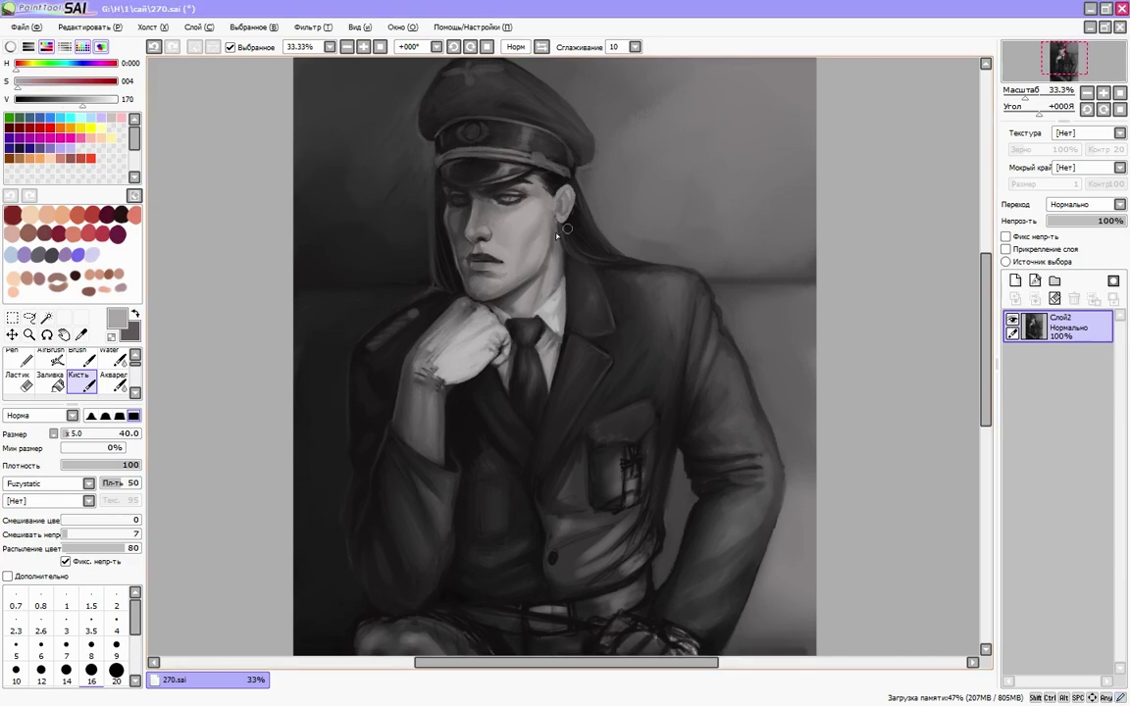
left_click(432, 304, "alt")
left_click(570, 61, "alt")
- Refine the glove's wrist side in a mirrored, rotated view with sampled light greys at brush size 40, restoring the upright view
key("h")
left_click(626, 331, "alt")
key("End")
key("End")
key("End")
key("End")
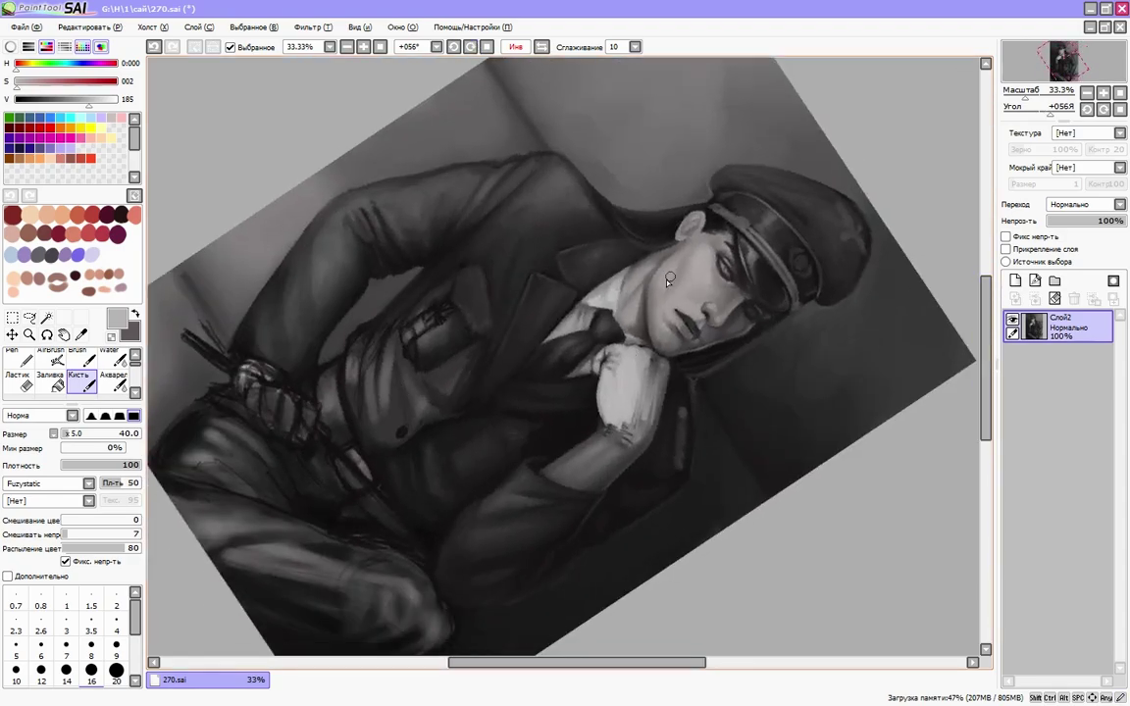
left_click(596, 375, "alt")
left_click(610, 365, "alt")
key("h")
key("Delete")
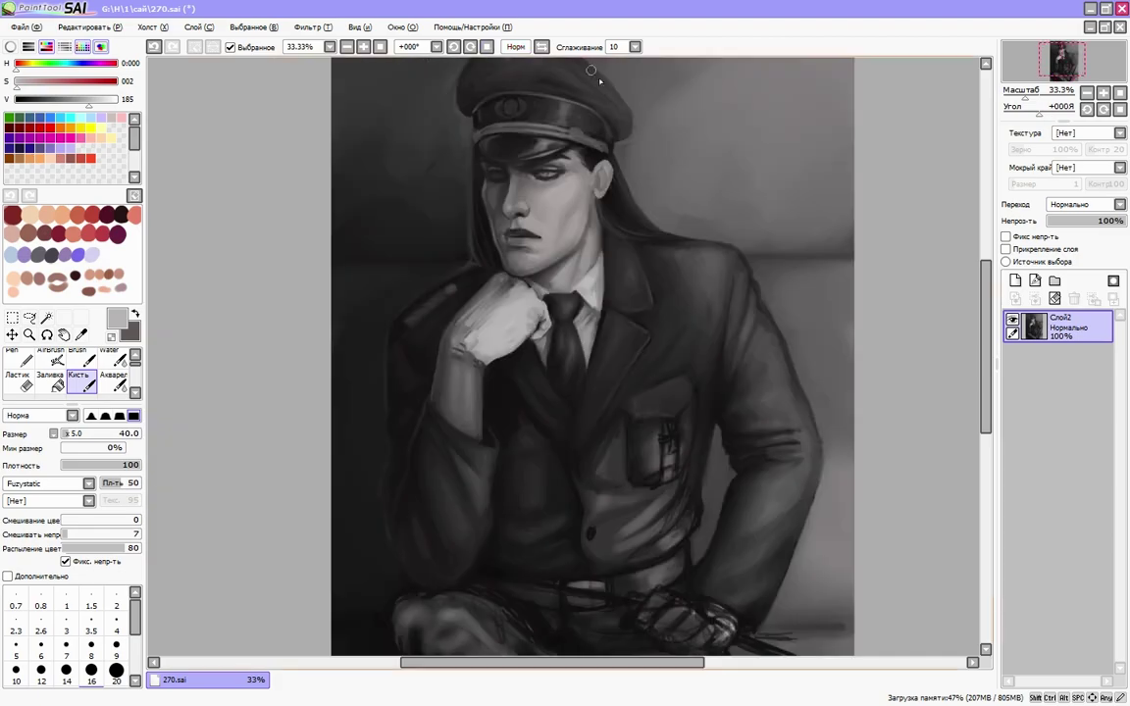
- Blend the back and outer side of the glove with sampled mid greys at brush size 70
left_click(466, 255, "alt")
left_click(480, 258, "alt")
left_click(457, 253, "alt")
left_click(481, 333, "alt")
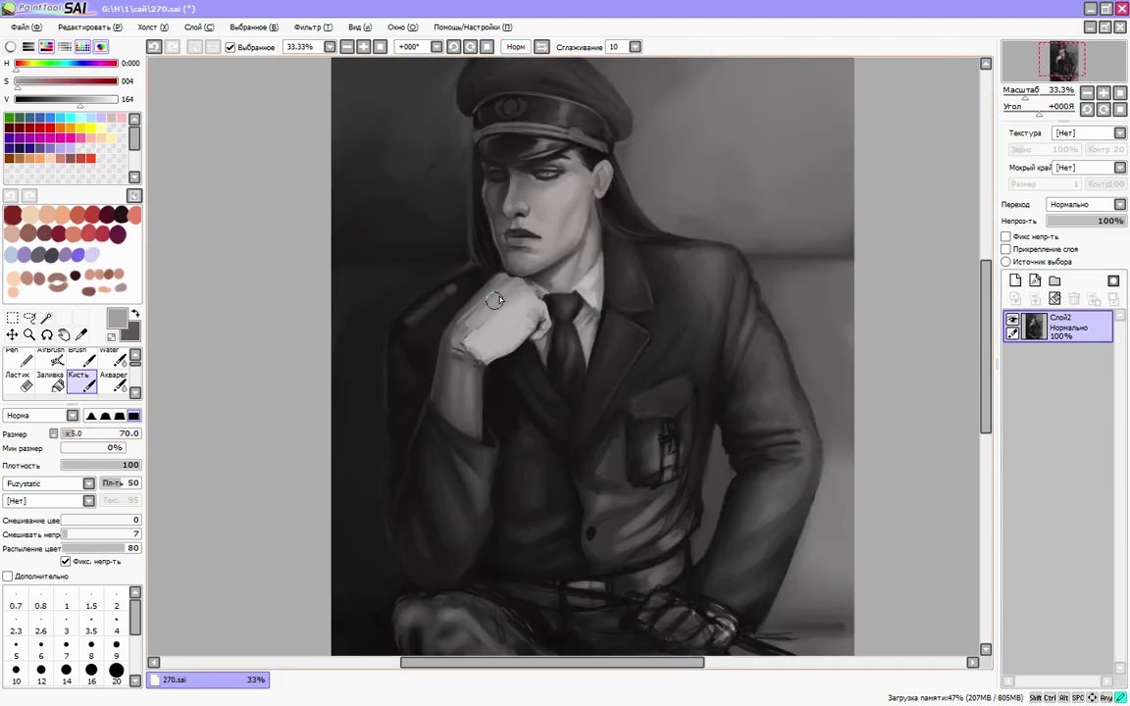
left_click(452, 285, "alt")
- Sharpen the glove's outer contour and wrist hem over the sketch lines with sampled greys at brush size 25
key("bracketleft")
key("bracketleft")
key("bracketleft")
key("bracketleft")
key("bracketleft")
key("bracketleft")
key("bracketleft")
left_click(461, 294, "alt")
left_click(475, 314, "alt")
left_click(472, 335, "alt")
left_click(441, 341, "alt")
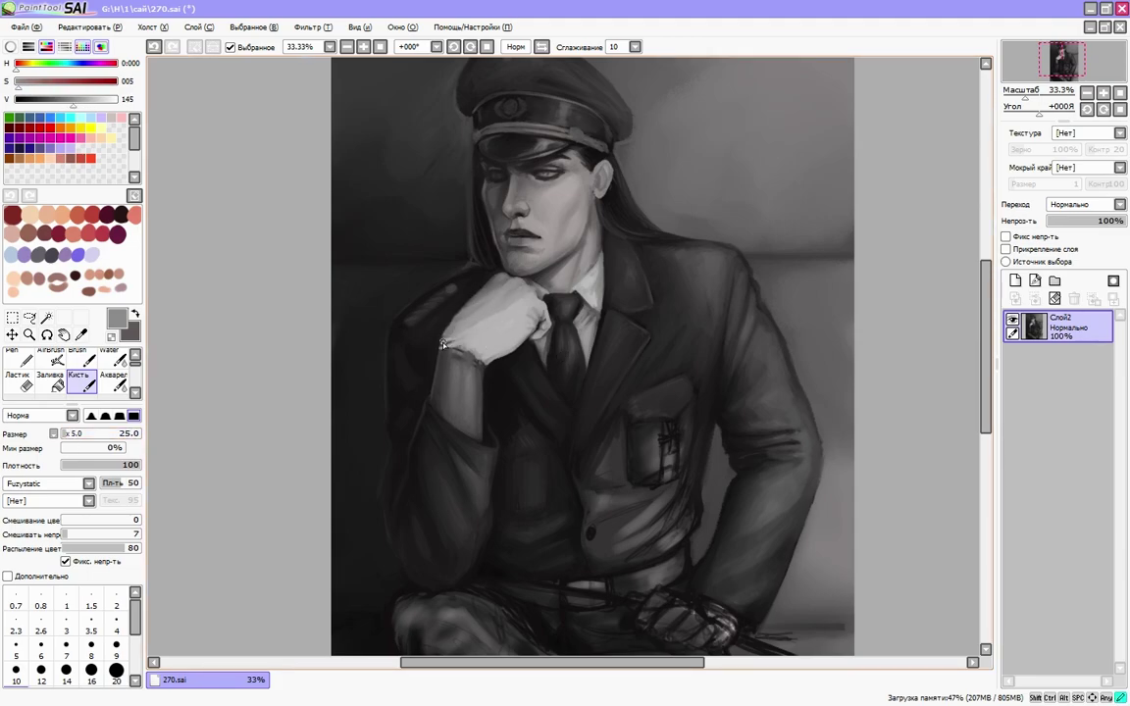
- Clean up the glove's hem and brighten its surface with sampled light greys at brush sizes 25 and 50, checking the mirrored view
key("h")
left_click(676, 335, "alt")
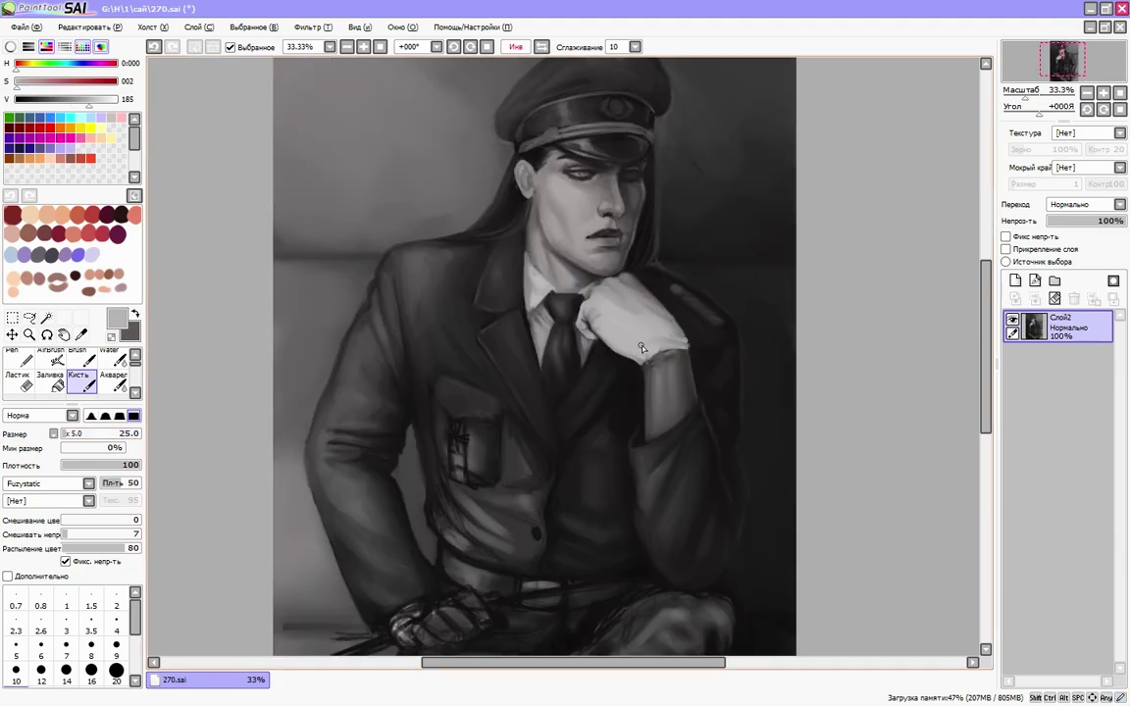
left_click(604, 314, "alt")
key("h")
left_click(398, 316, "alt")
left_click(478, 307, "alt")
left_click(563, 357, "alt")
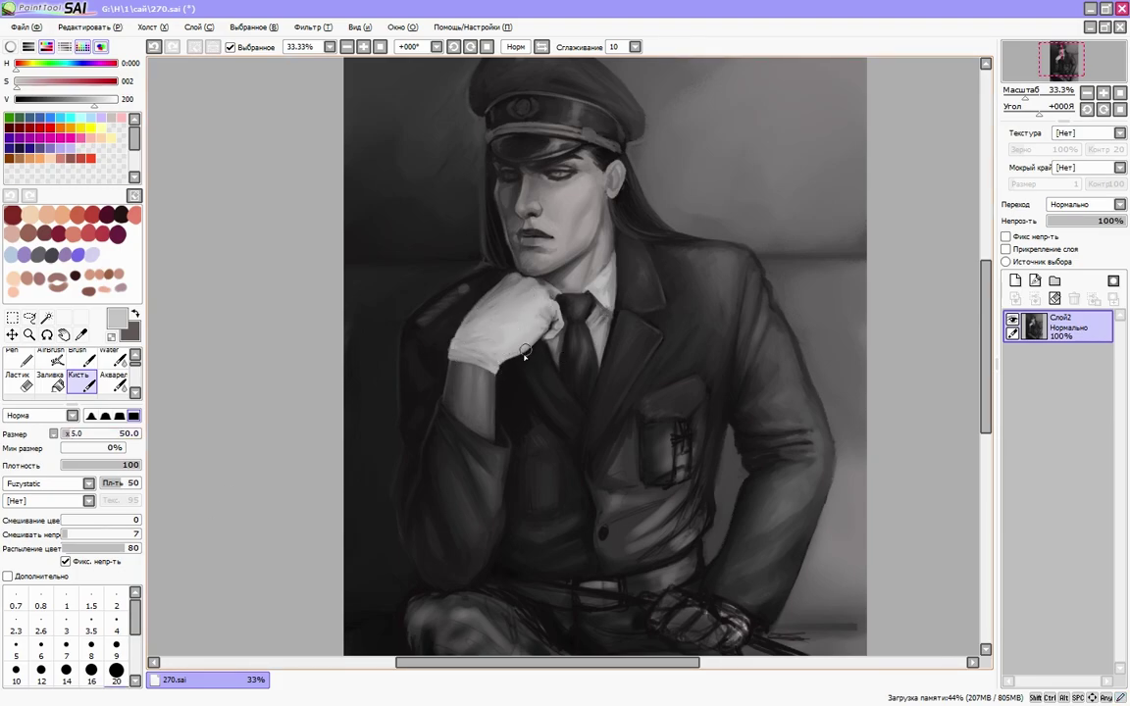
- Soften the jacket front around the sketched chest pocket with sampled dark greys at brush size 100
left_click(530, 391, "alt")
scroll(526, 432, "down", 1)
scroll(530, 442, "down", 1)
left_click(618, 443, "alt")
scroll(637, 367, "up", 2)
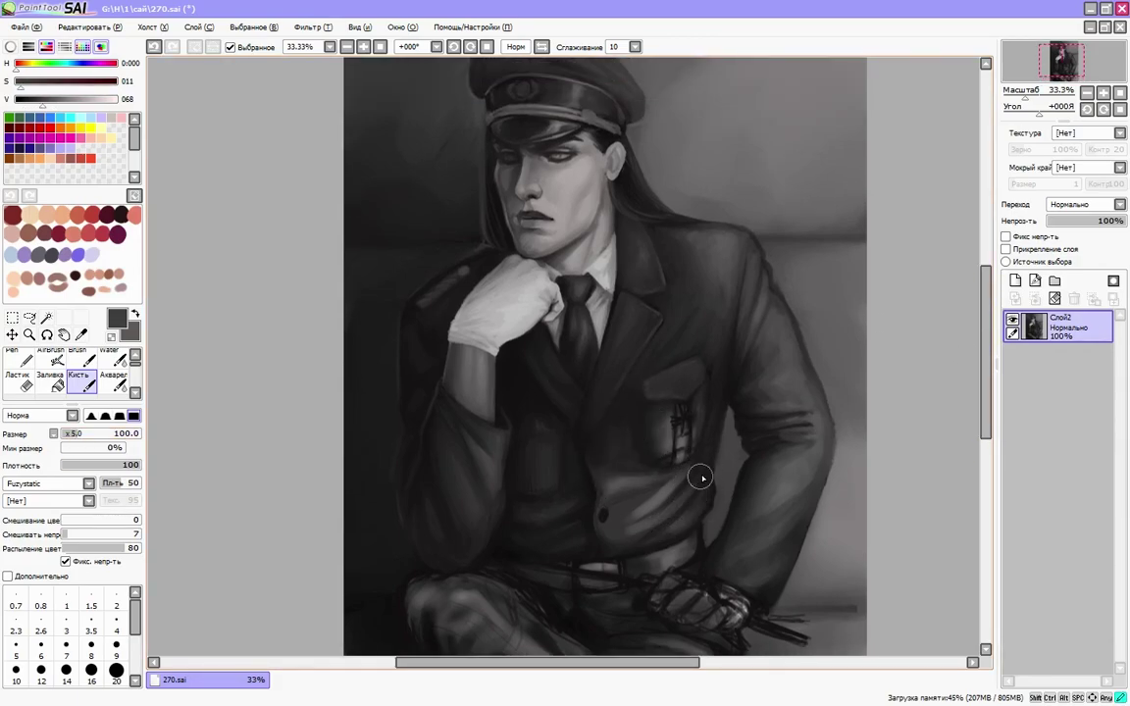
- Shade the jacket's shoulder and the bent sleeve at the hip with sampled greys at brush size 135
key("Insert")
left_click(541, 47)
scroll(651, 252, "right", 2)
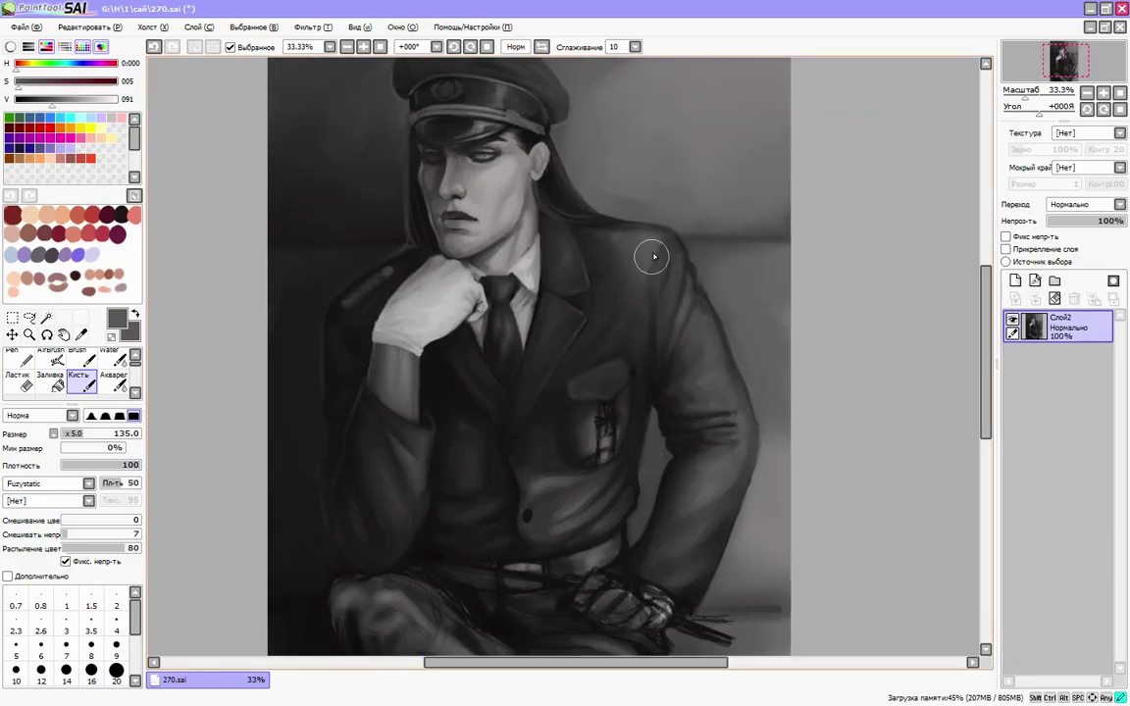
left_click(677, 309, "alt")
scroll(806, 356, "down", 2)
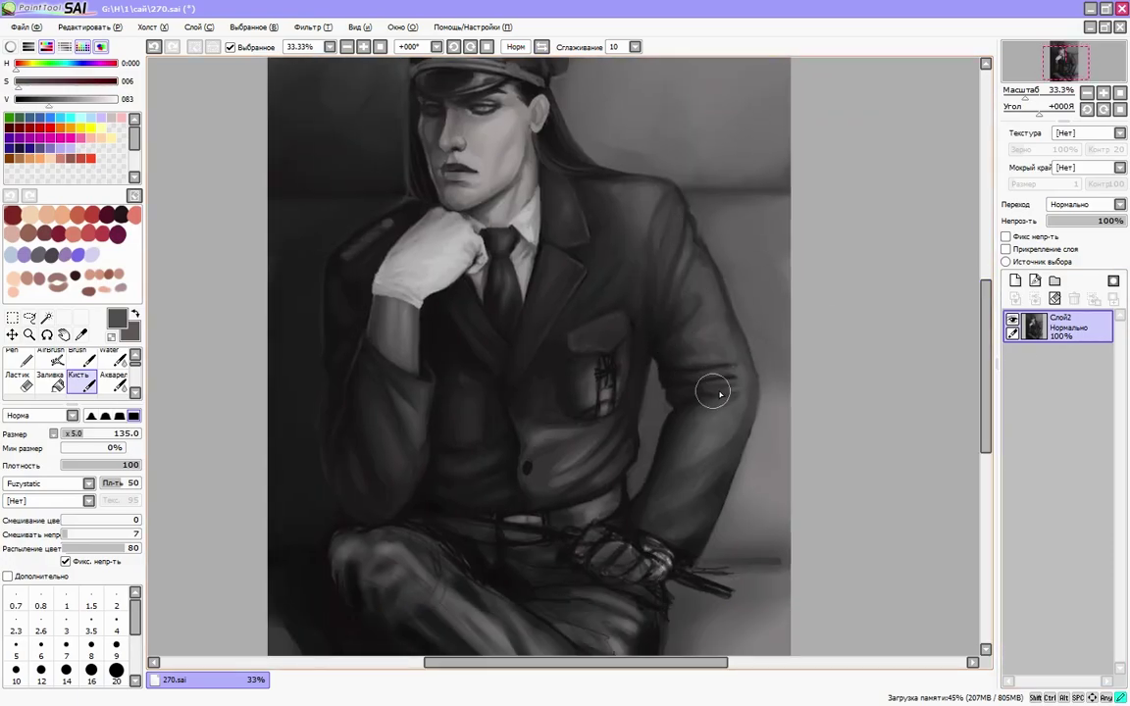
- Blend the jacket's chest and the area around the pocket flap with sampled greys at brush size 180
left_click(605, 187, "alt")
key("bracketright")
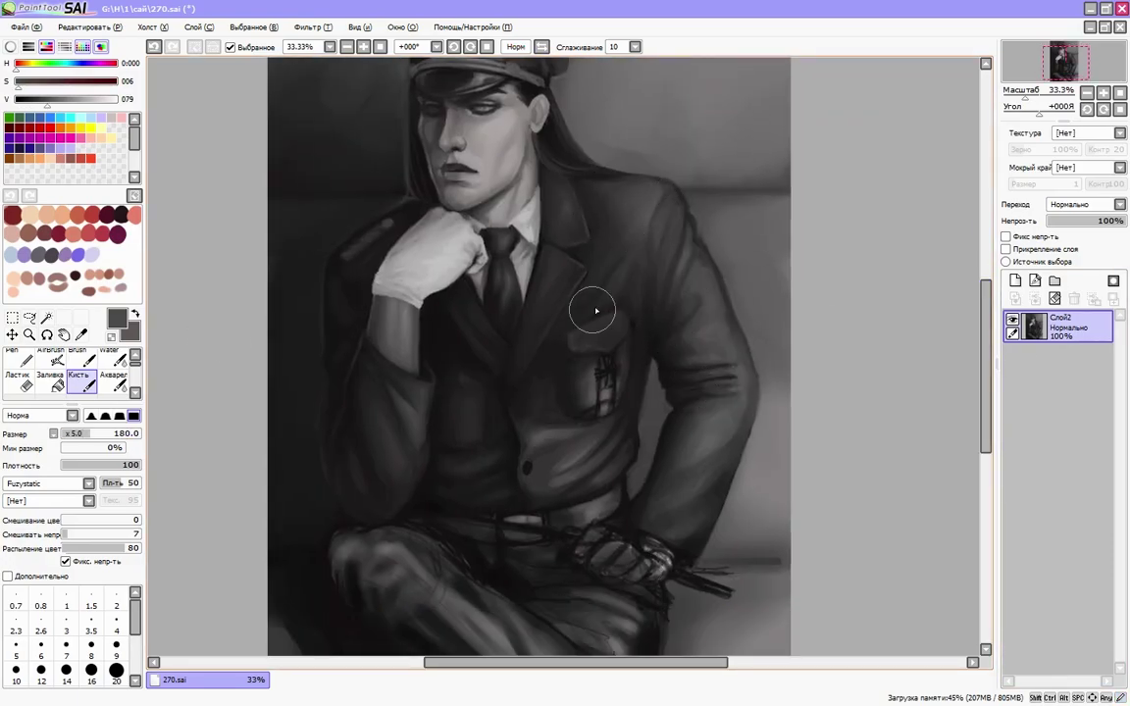
left_click(574, 324, "alt")
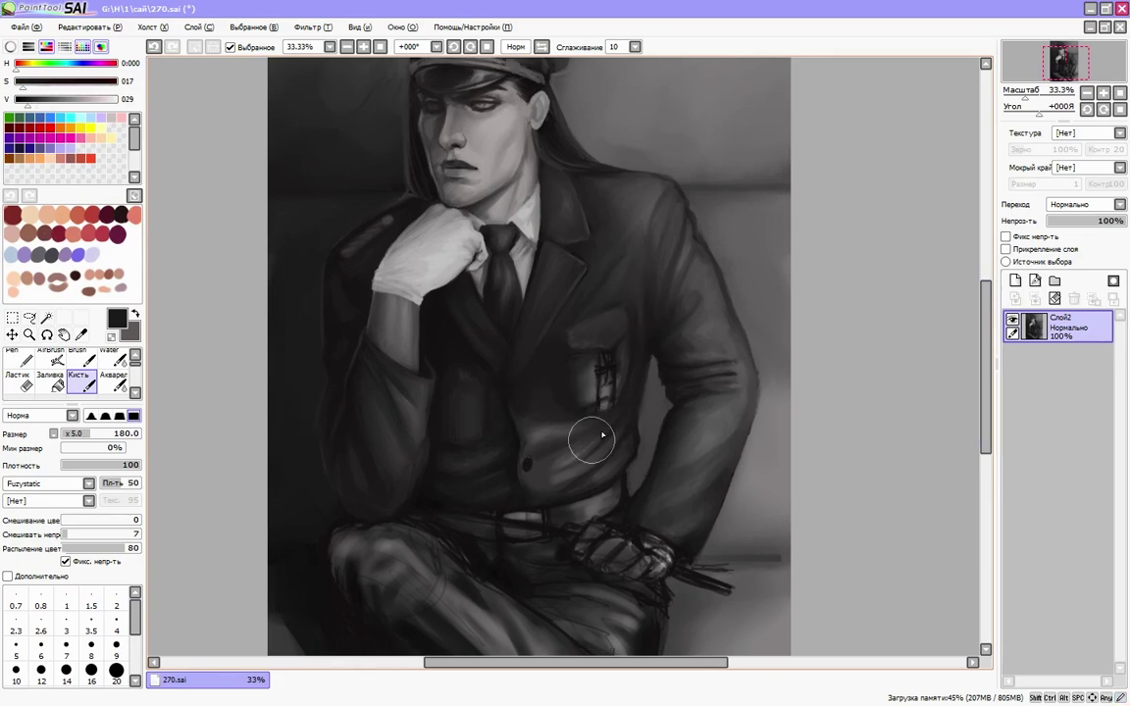
- Paint over the lower jacket button and bright folds above the belt with sampled dark greys at brush size 180
left_click(525, 441, "alt")
left_click(591, 342, "alt")
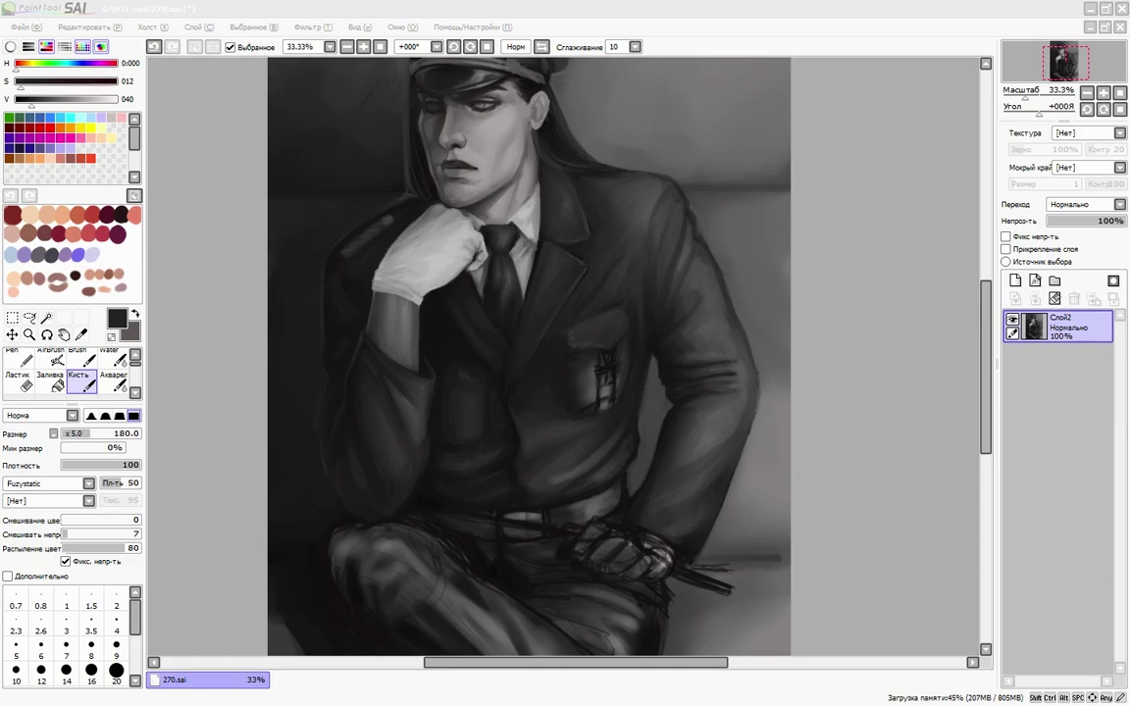
left_click(512, 419, "alt")
scroll(512, 418, "down", 1)
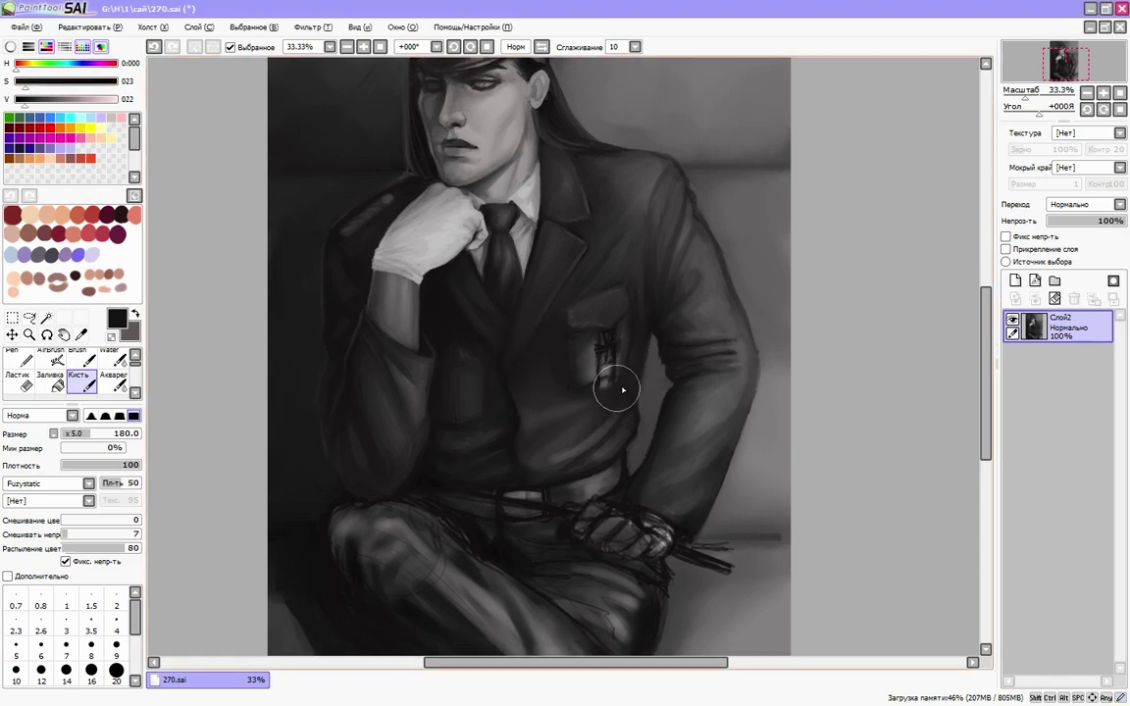
left_click(538, 459, "alt")
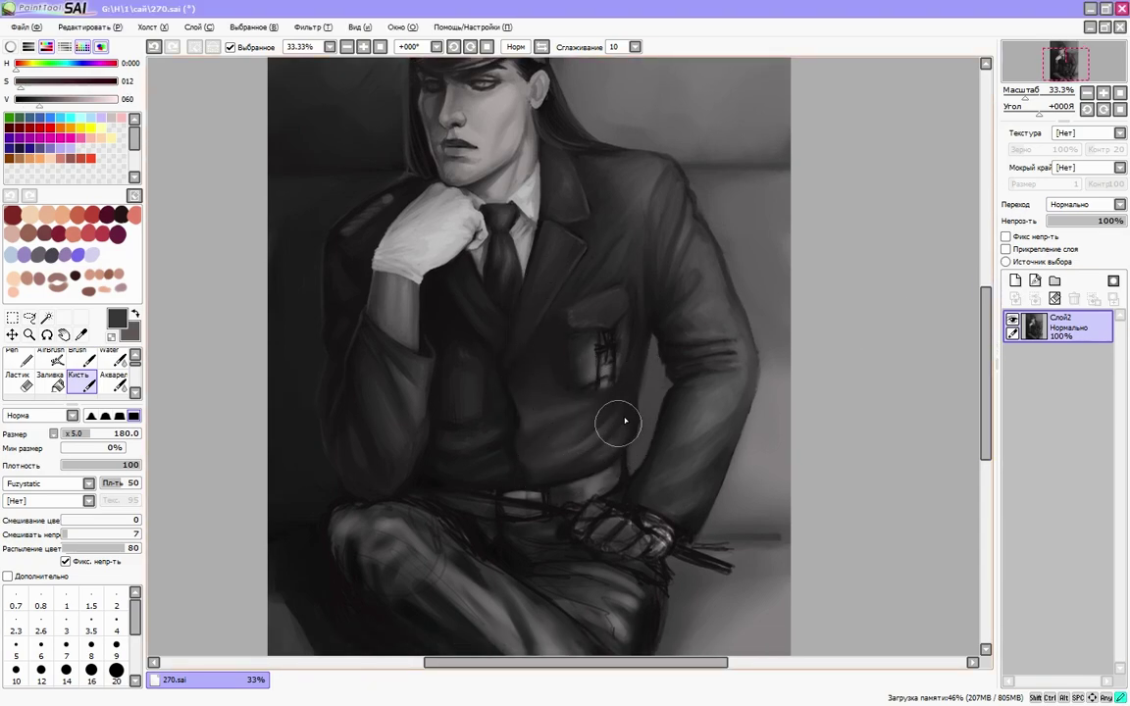
scroll(883, 314, "up", 1)
left_click(461, 392, "alt")
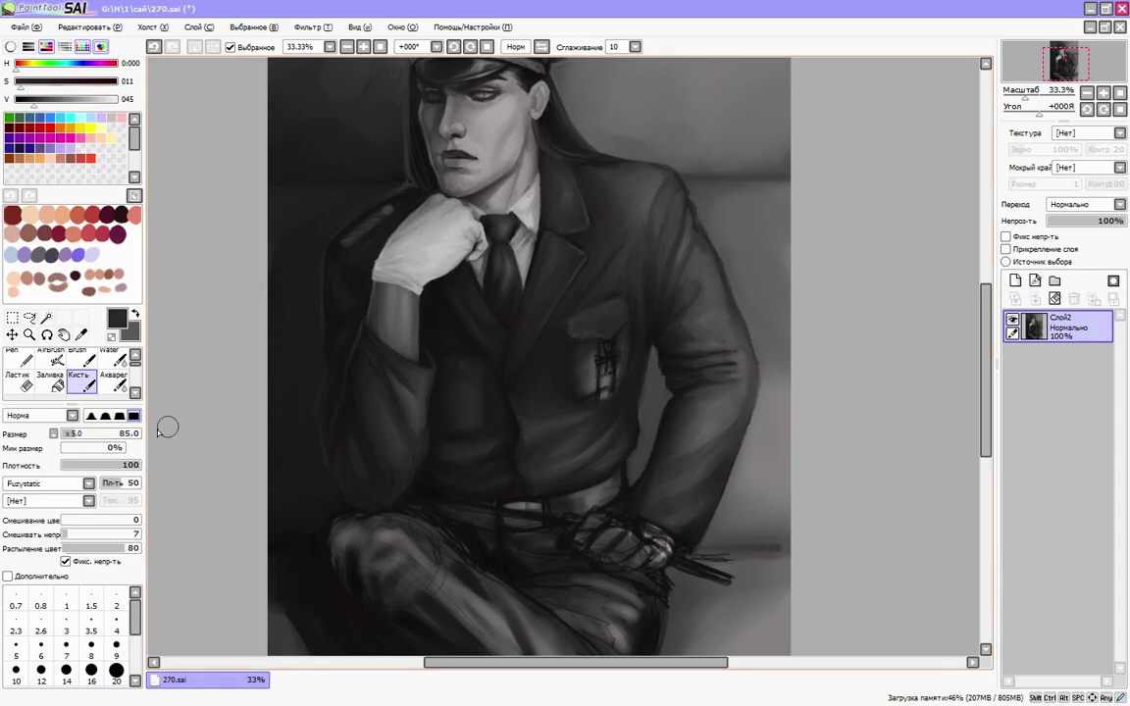
- Darken the jacket's lower edge and clean up the belt around the buckle with sampled near-black greys at brush size 65
left_click(501, 344, "alt")
left_click(418, 491, "alt")
scroll(444, 500, "down", 3)
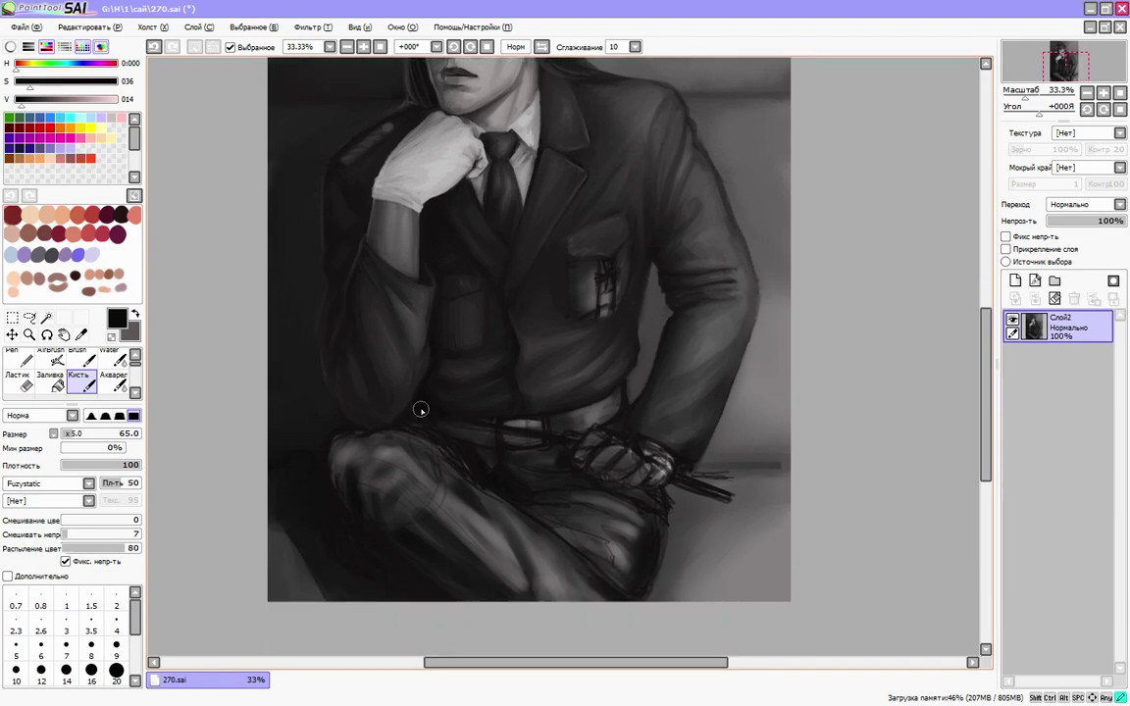
left_click(430, 396, "alt")
mouse_move(554, 419)
left_mouse_down()
mouse_move(515, 378)
mouse_move(535, 368)
left_mouse_up()
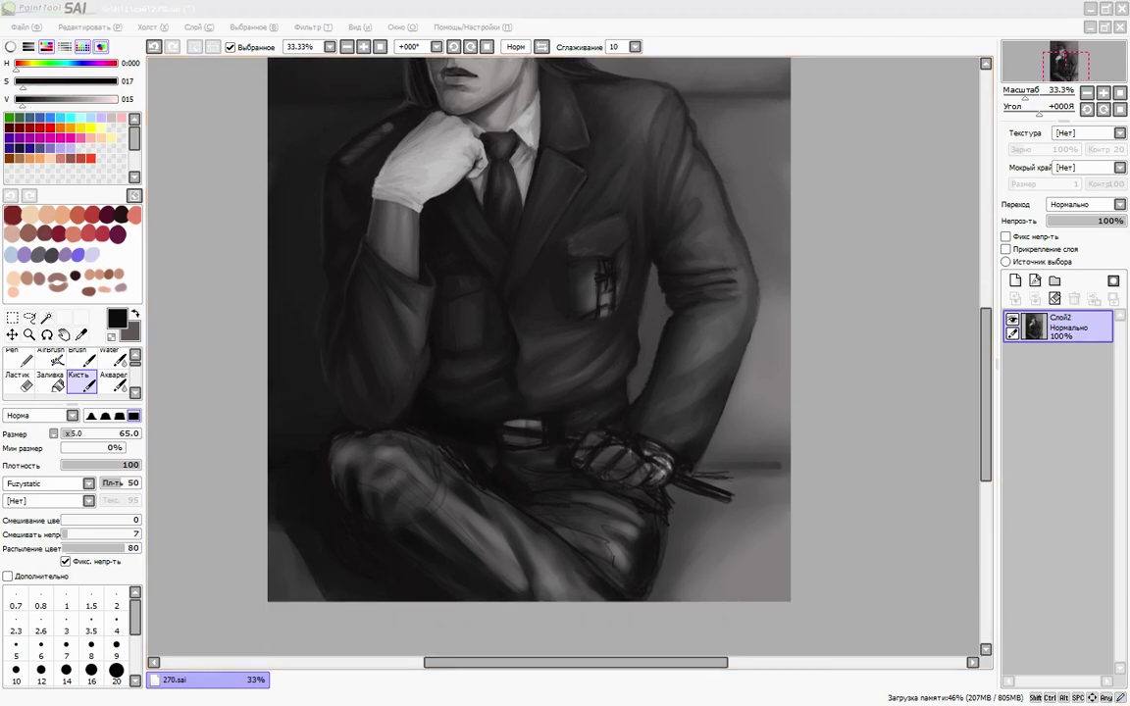
left_click(873, 333)
- Deepen the jacket front beside the raised sleeve with dark greys at brush sizes 65 and 160, checking the mirrored view
scroll(873, 333, "up", 6)
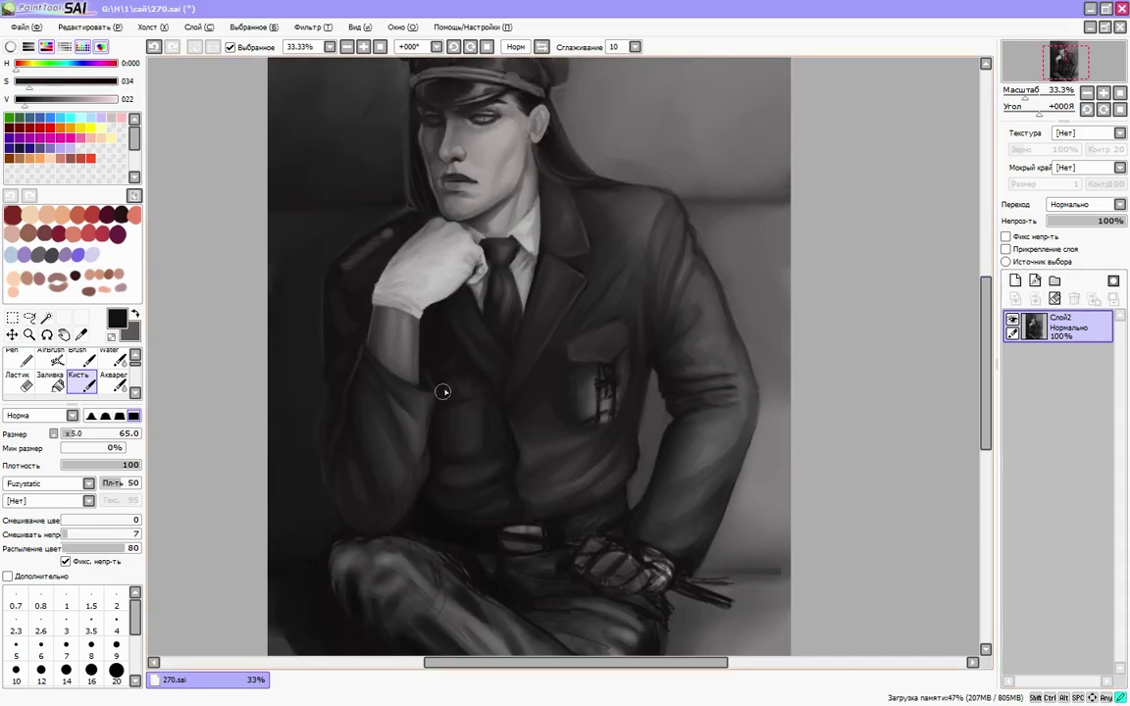
left_click(515, 46)
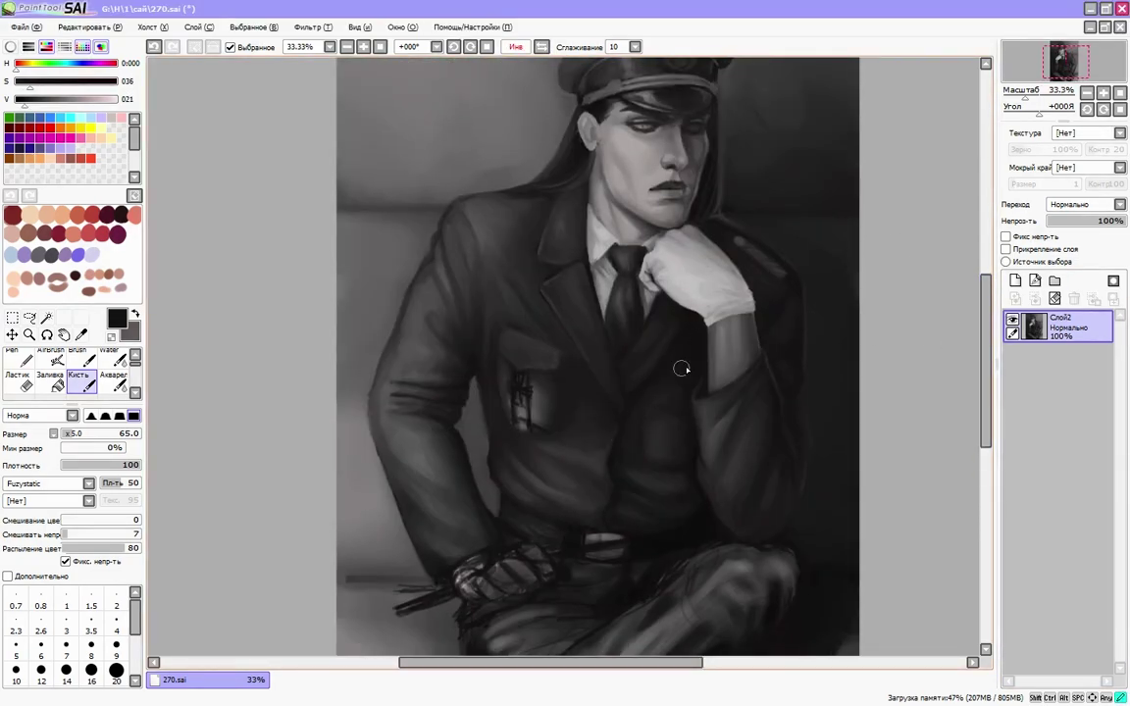
key("h")
scroll(642, 447, "up", 2)
key("bracketright")
key("bracketright")
key("bracketright")
key("bracketright")
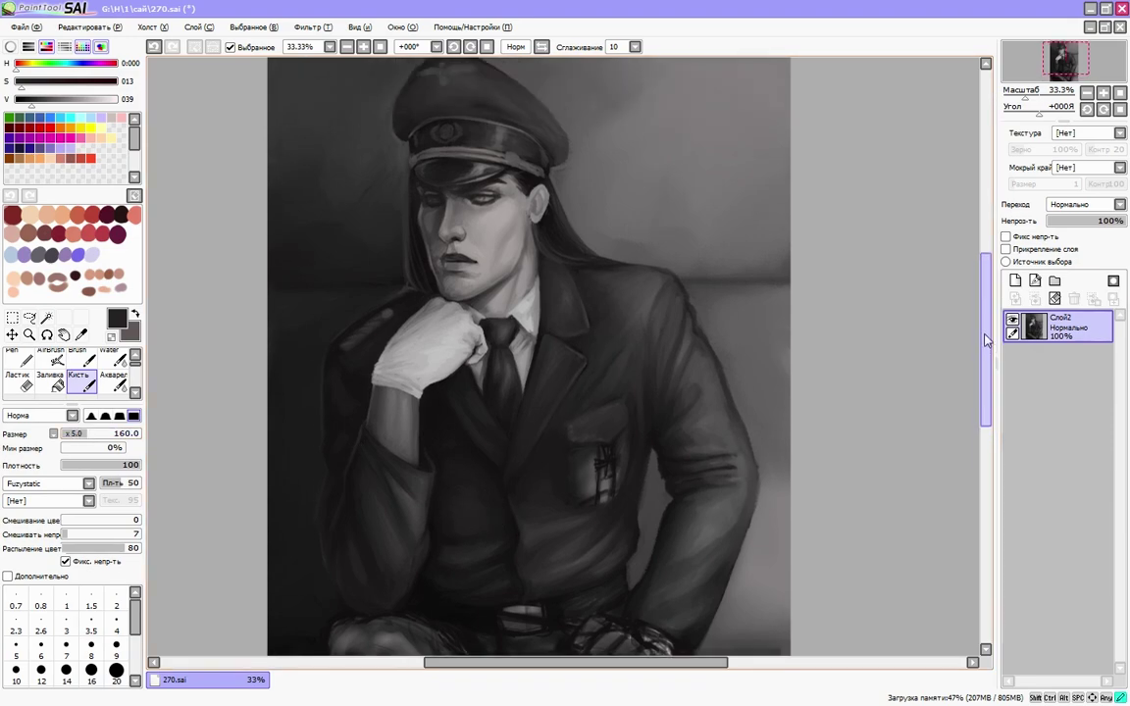
- Repaint the chest pocket and its flap over the sketch lines with sampled dark greys at brush size 70, checking the mirrored view
key("bracketleft")
key("bracketleft")
key("bracketleft")
key("bracketleft")
scroll(609, 521, "down", 2)
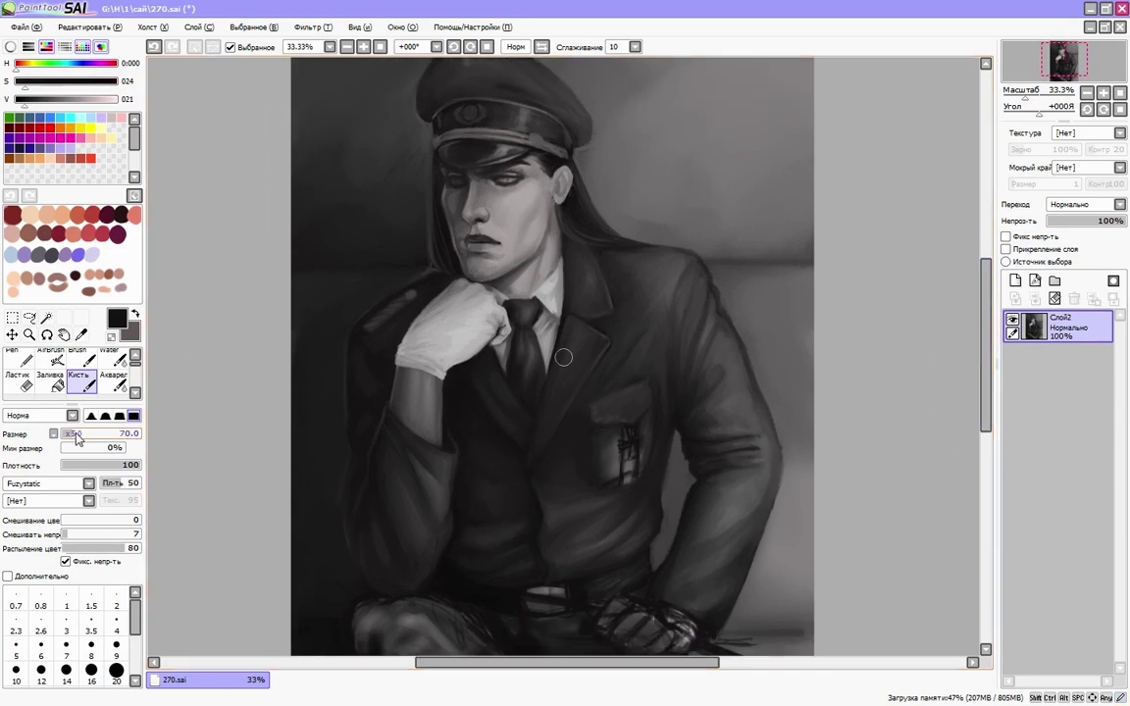
left_click(639, 323, "alt")
left_click(621, 470, "alt")
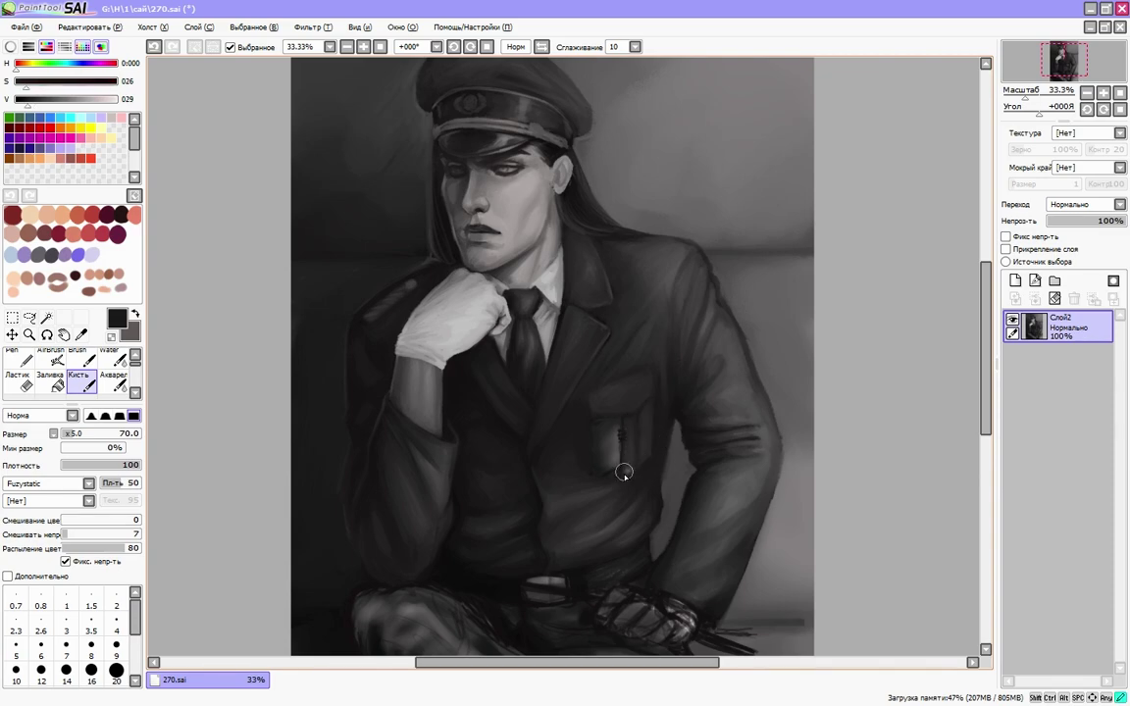
left_click(587, 424, "alt")
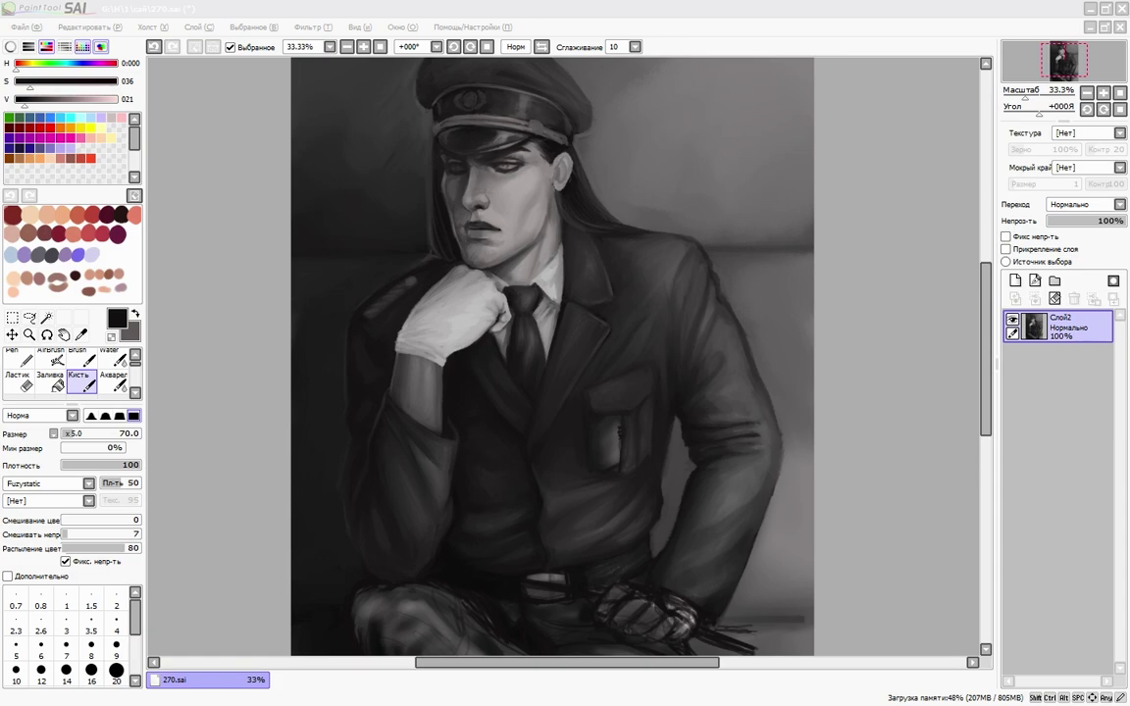
key("h")
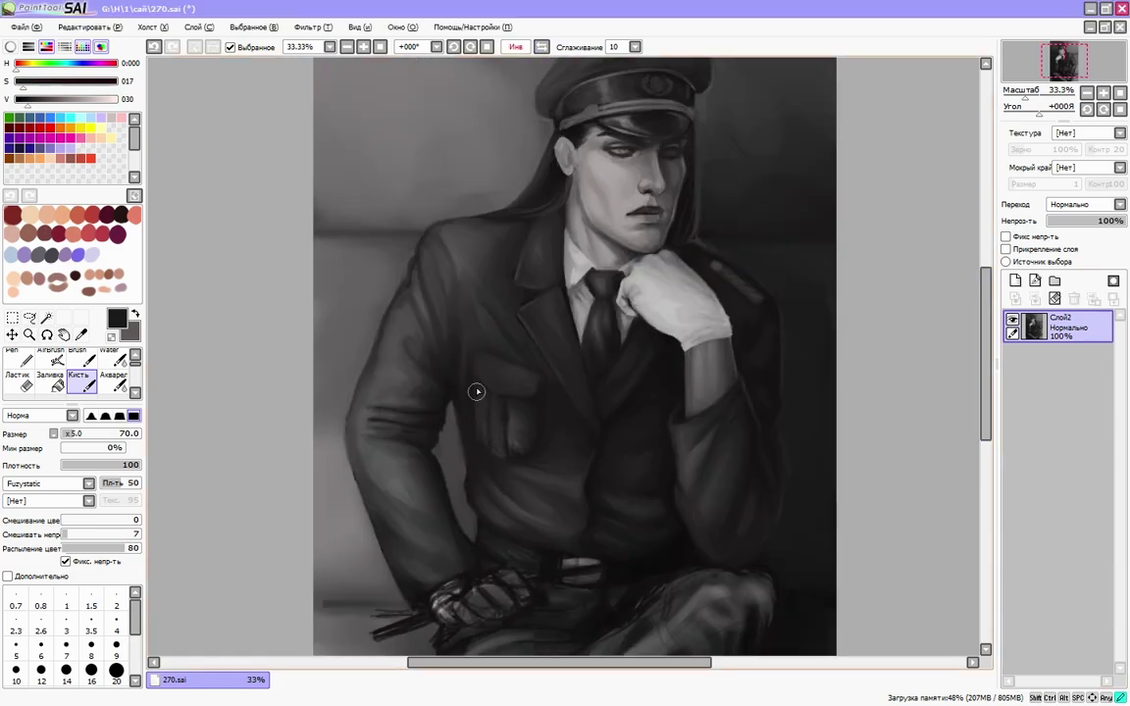
key("h")
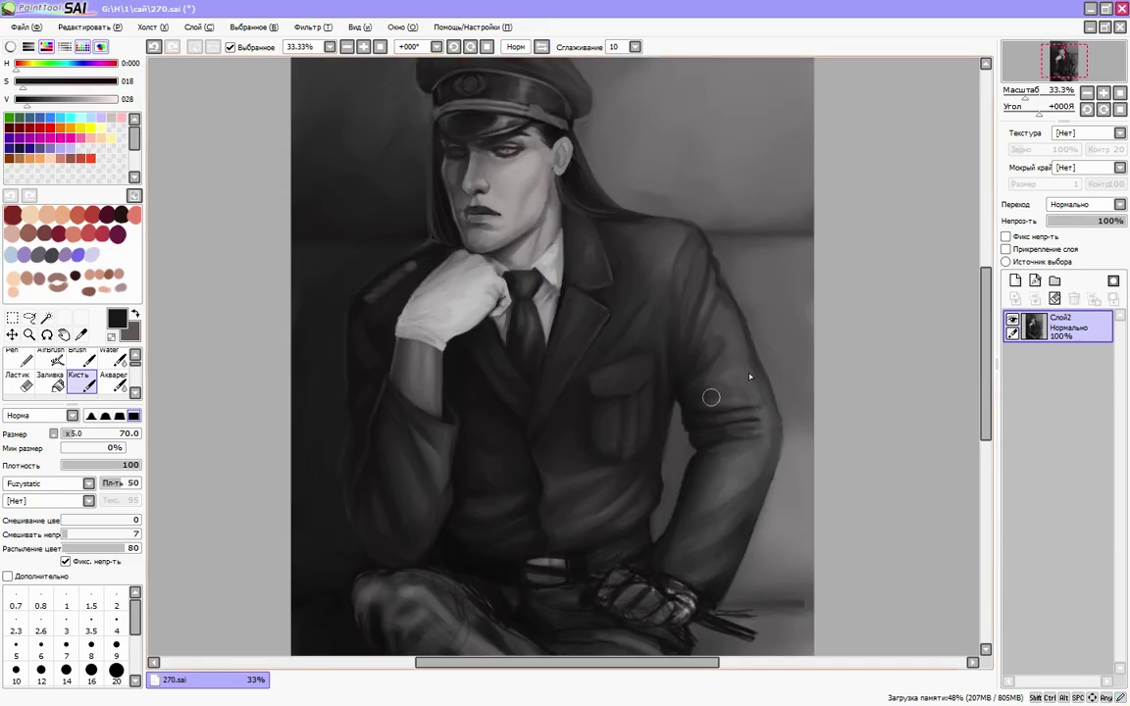
- Add a small light grey button to the chest pocket's flap at brush size 15
left_click(555, 388, "alt")
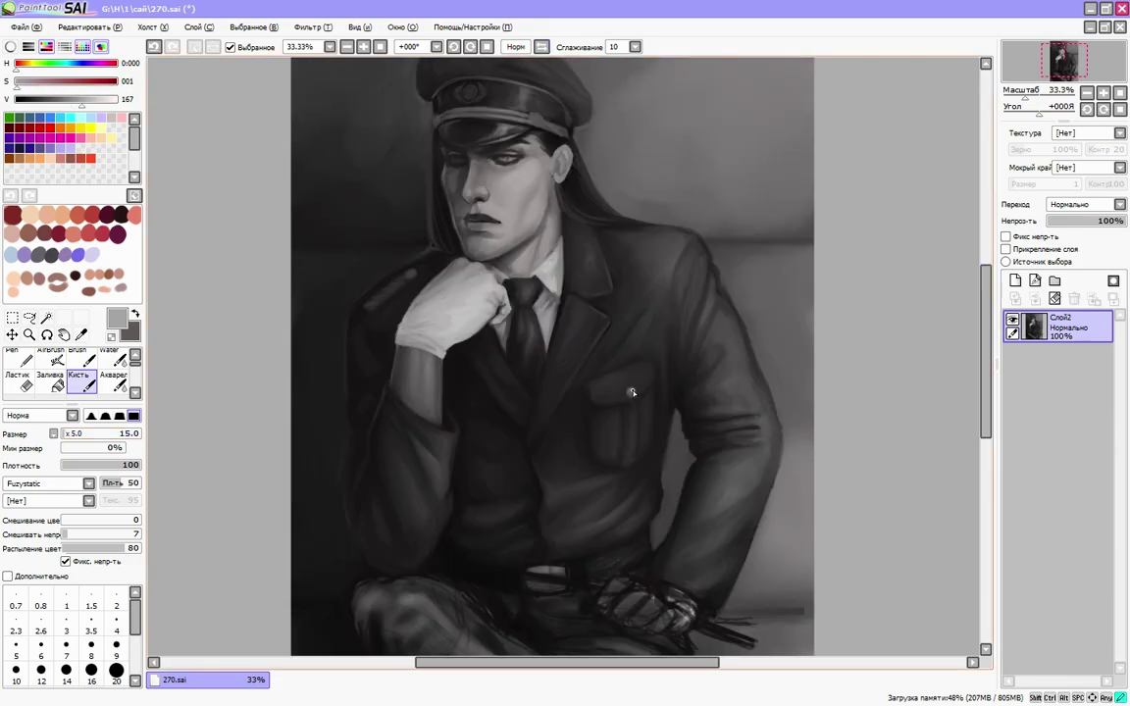
left_click(668, 321, "alt")
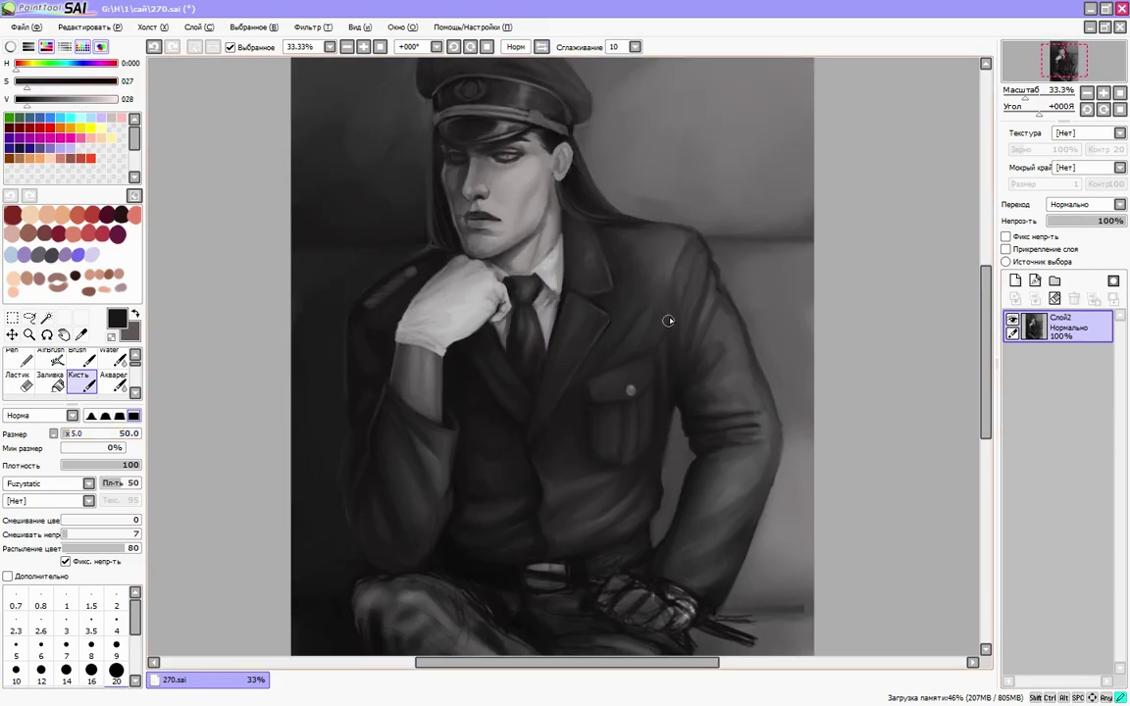
- Paint a small cross medal on the chest pocket below its button with sampled light and near-black greys at brush sizes 25 and 5
left_click(630, 407, "alt")
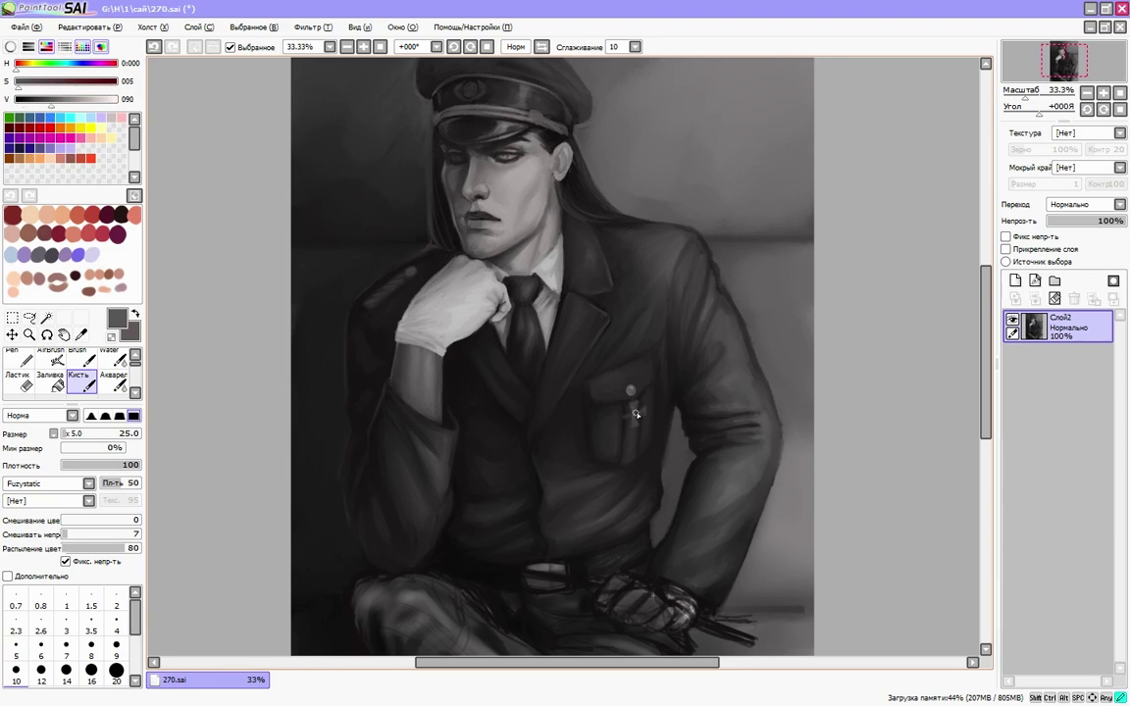
key("h")
key("h")
left_click(633, 413, "alt")
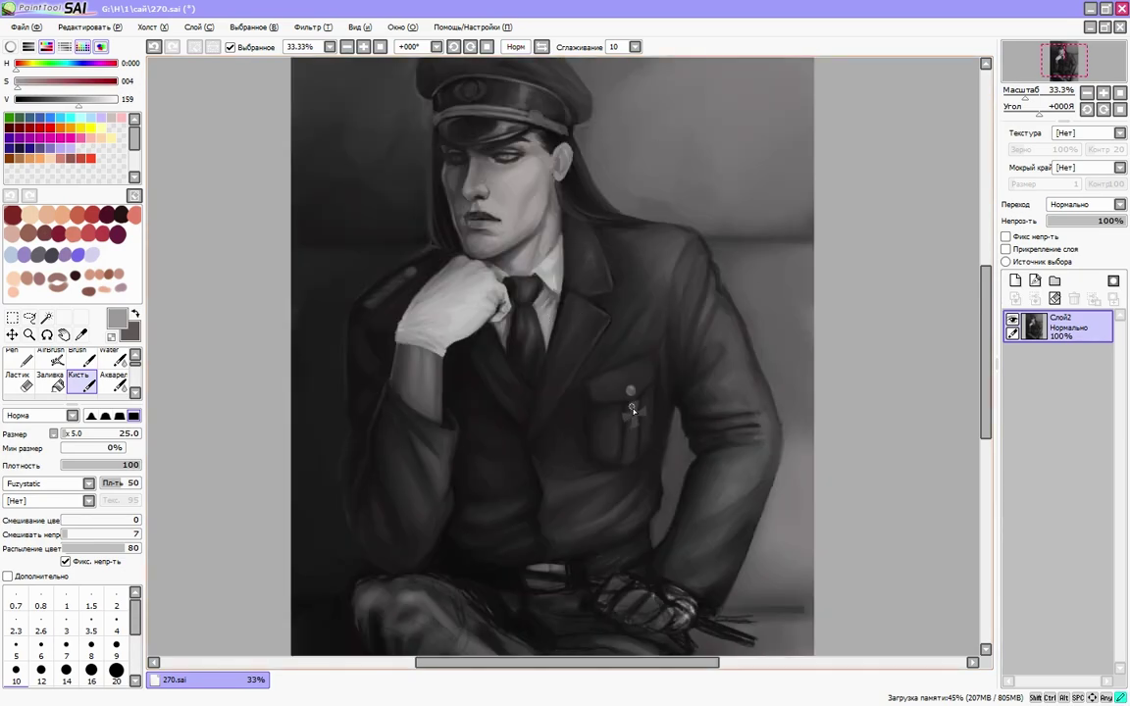
left_click(632, 408, "alt")
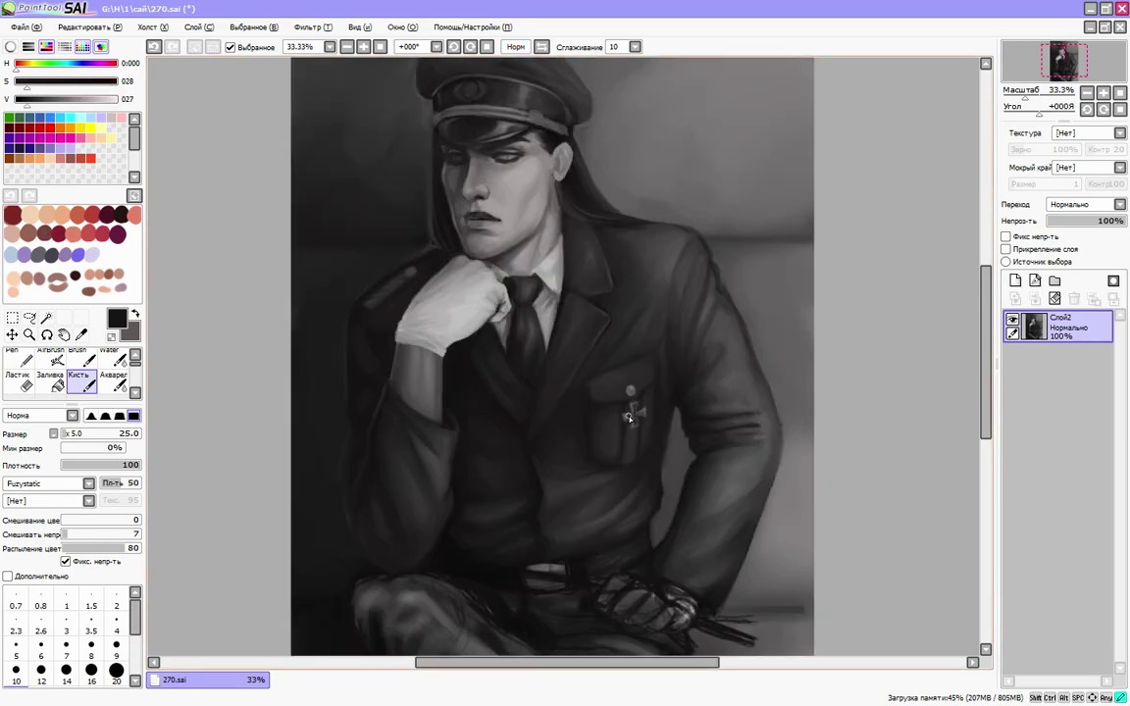
left_click_drag(645, 419, 699, 400)
left_click(698, 400, "alt")
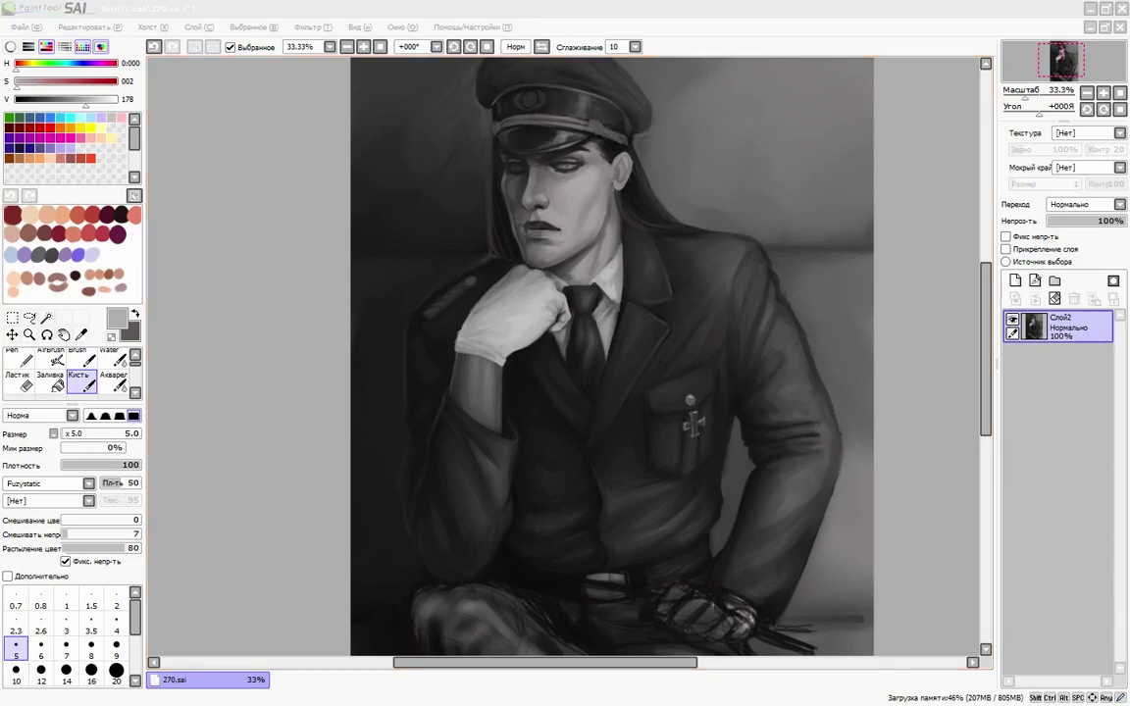
- Repaint the background around the lowered arm's sleeve with sampled mid greys at brush sizes 70 and 200, checking the mirrored view
left_click(724, 361)
scroll(724, 361, "down", 1)
left_click(732, 361, "alt")
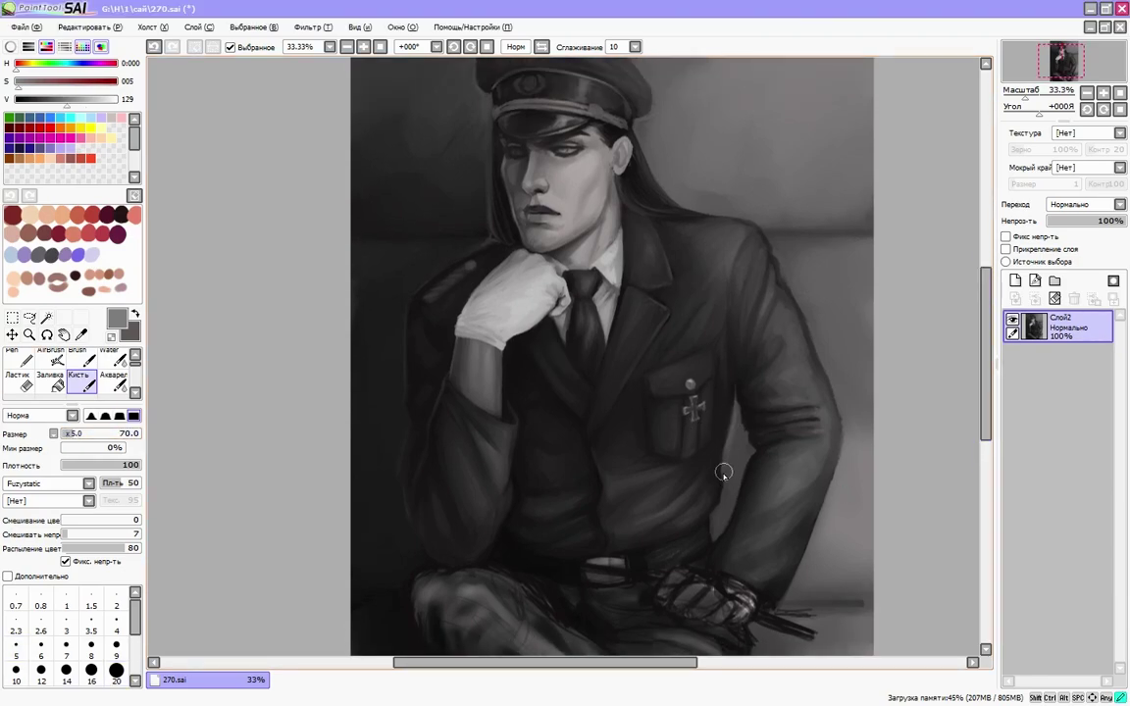
key("h")
scroll(277, 459, "up", 2)
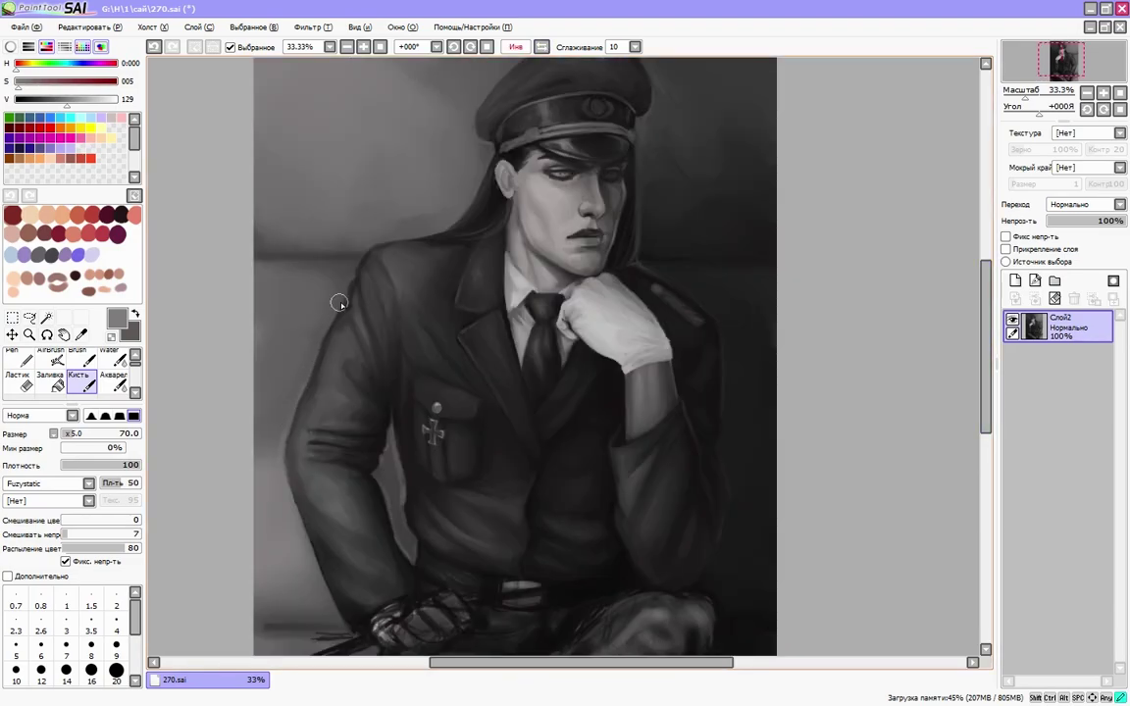
left_click(542, 46)
scroll(764, 277, "down", 2)
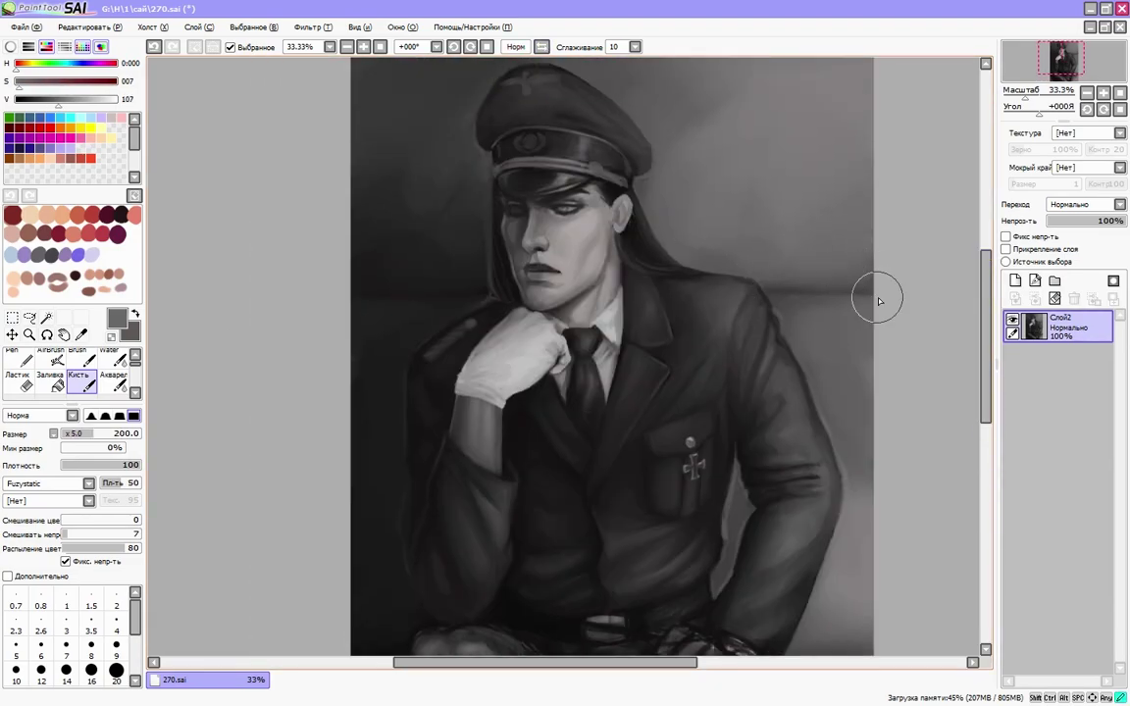
- Lasso the shoulder behind the raised glove, reshape it with a free transform and cover the gap with near-black grey at brush size 100
scroll(852, 397, "down", 1)
key("minus")
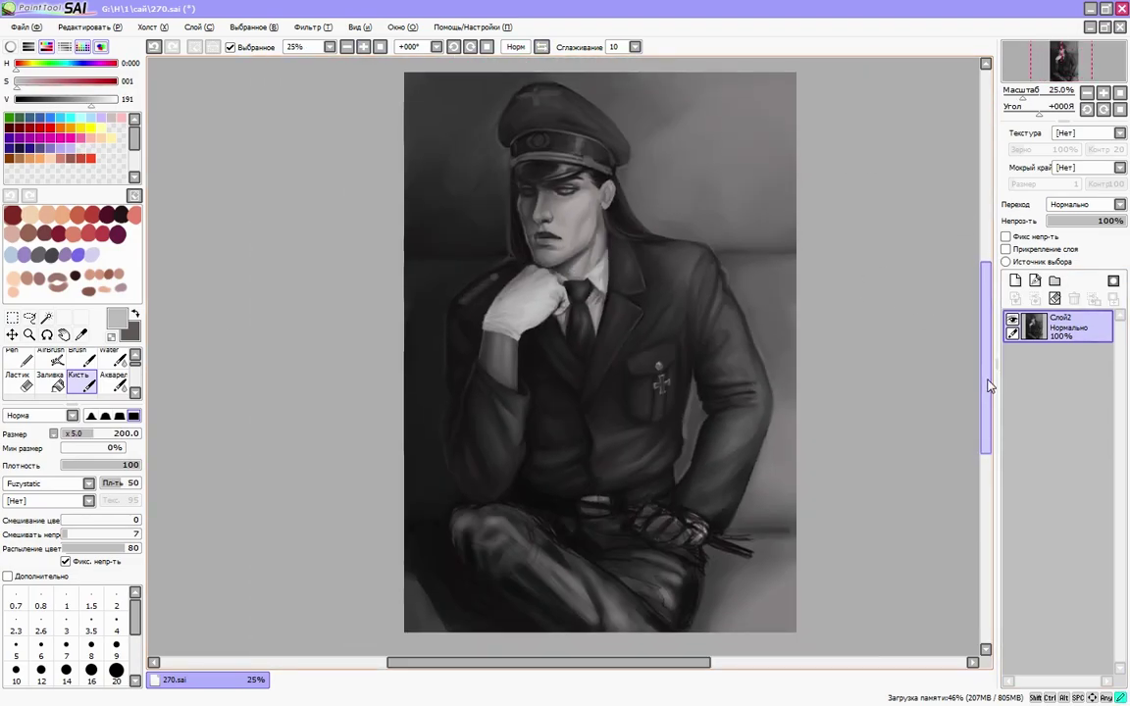
key("l")
left_click_drag(516, 263, 510, 257)
key("ctrl+t")
left_click_drag(520, 480, 524, 433)
key("h")
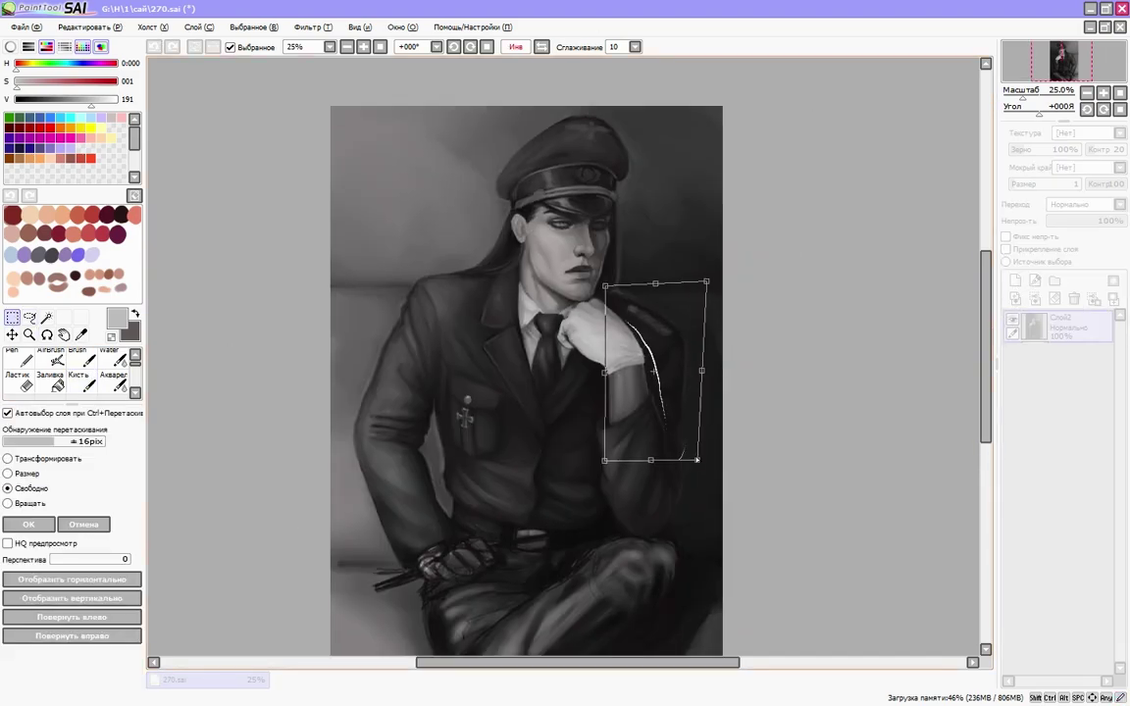
left_click(83, 381)
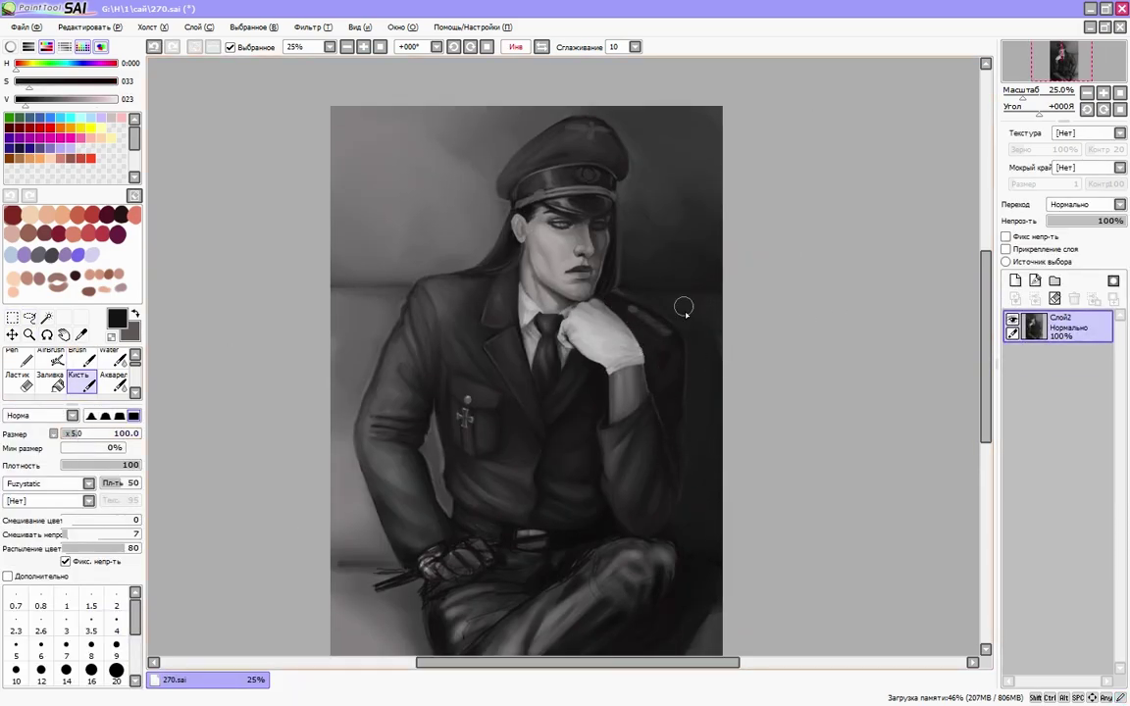
key("h")
- Dab a small grey round pin onto the tie at brush size 20, checking the mirrored view
key("plus")
left_click(533, 200, "alt")
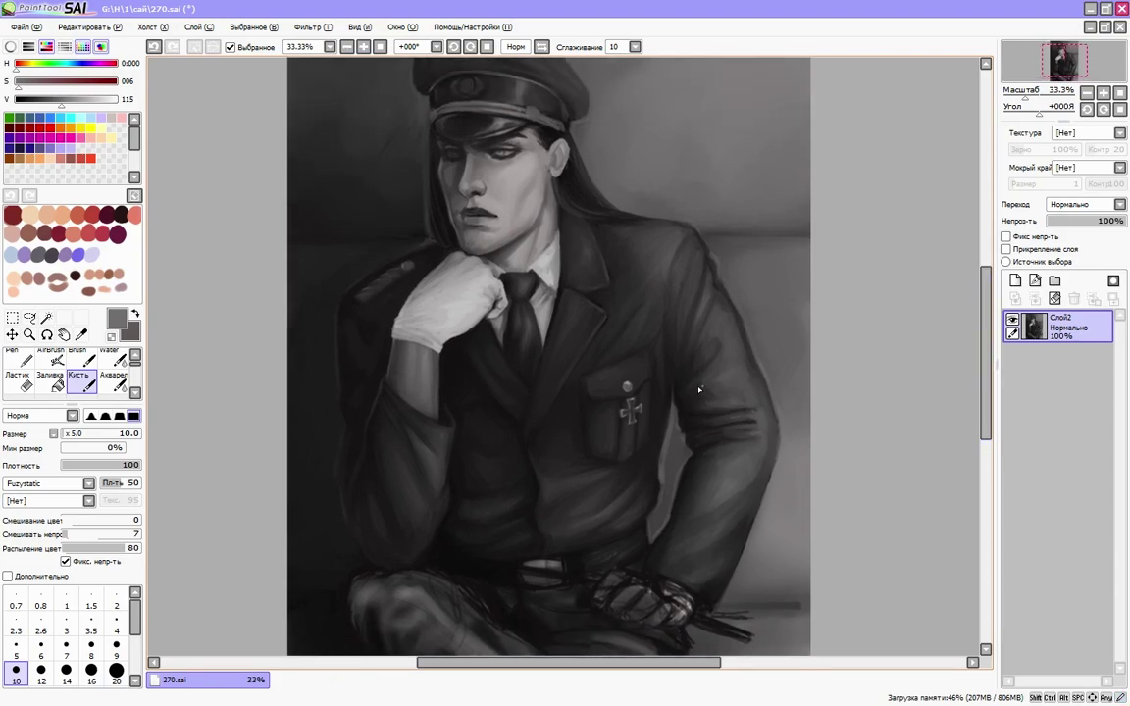
left_click(106, 287)
left_click_drag(59, 434, 67, 438)
key("h")
left_click(117, 671)
left_click(678, 259, "alt")
key("h")
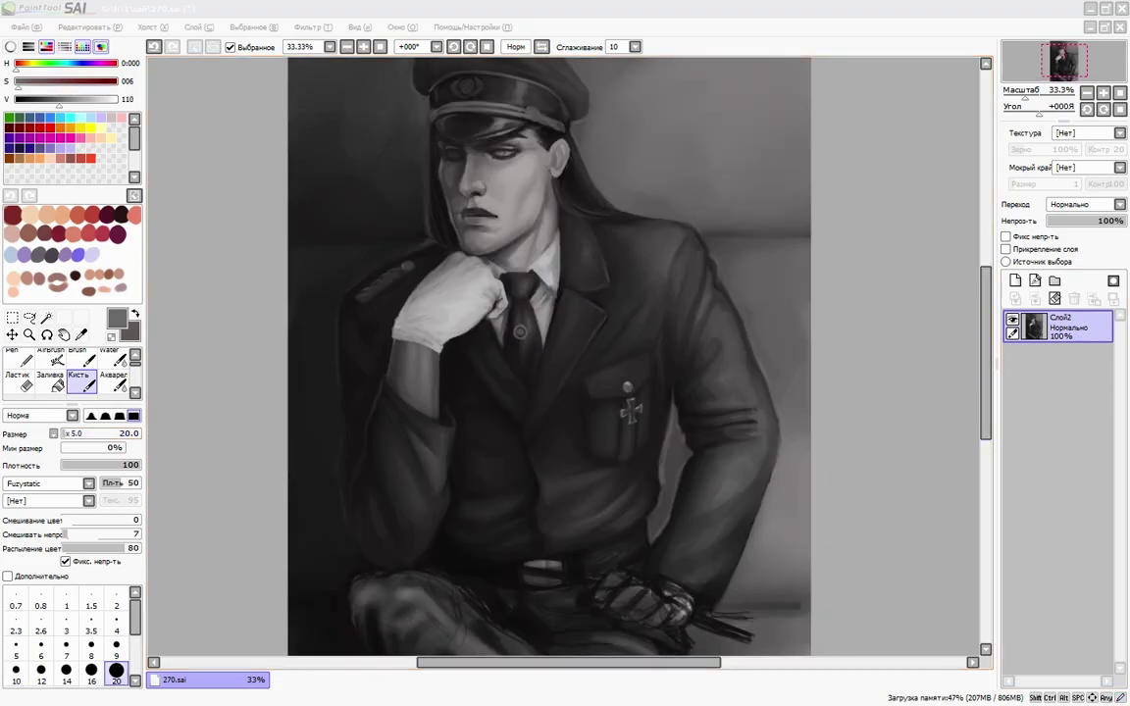
left_click(897, 386)
- Try to highlight the tie pin with light grey sampled from the shirt at brush size 10, and undo the last stroke
left_click(539, 341, "alt")
key("bracketleft")
key("bracketleft")
key("bracketleft")
key("bracketleft")
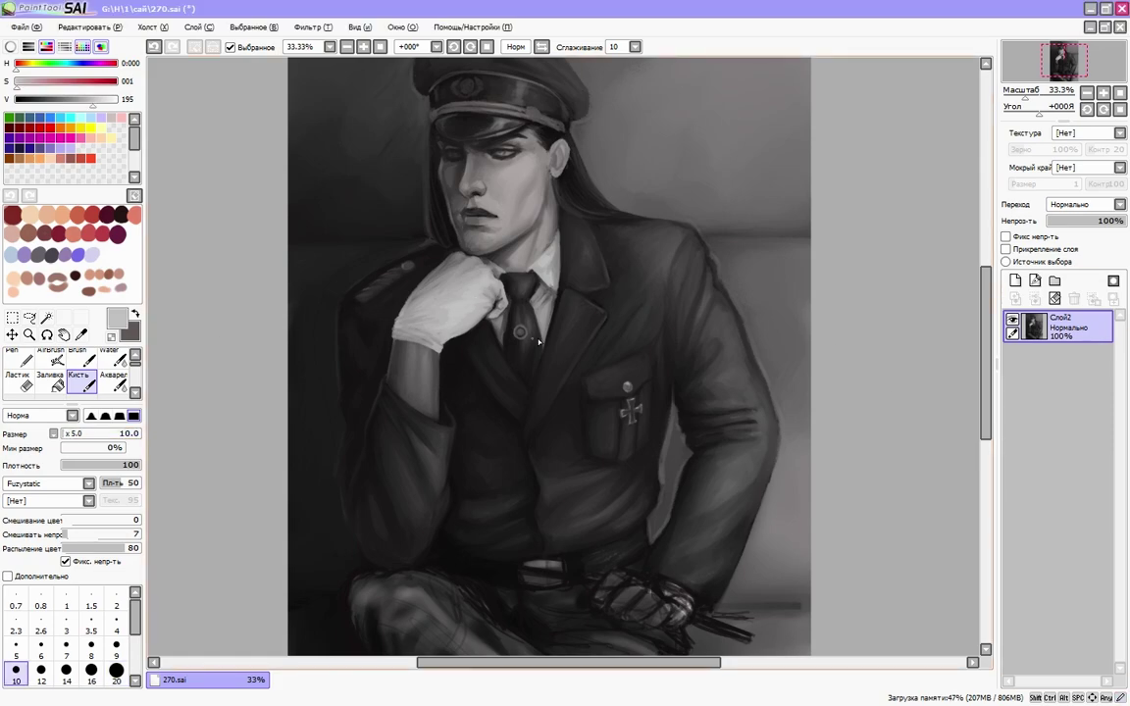
key("ctrl+z")
- Define the tie pin's rim and centre with near-black and sampled greys at brush sizes 5 and 3
left_click(505, 285, "alt")
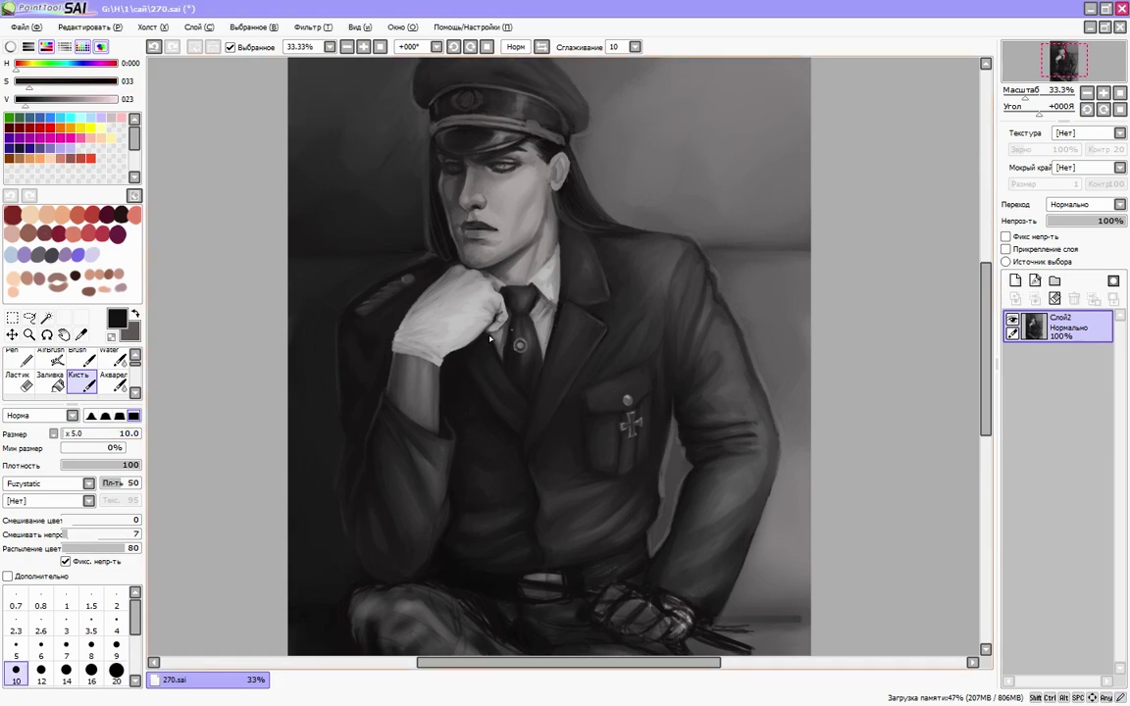
key("bracketright")
key("bracketright")
key("bracketright")
key("bracketright")
key("bracketright")
key("bracketright")
key("bracketright")
key("bracketleft")
key("bracketleft")
key("bracketleft")
key("bracketleft")
key("bracketleft")
key("bracketleft")
key("bracketleft")
key("bracketleft")
key("bracketleft")
key("bracketleft")
key("bracketleft")
key("bracketleft")
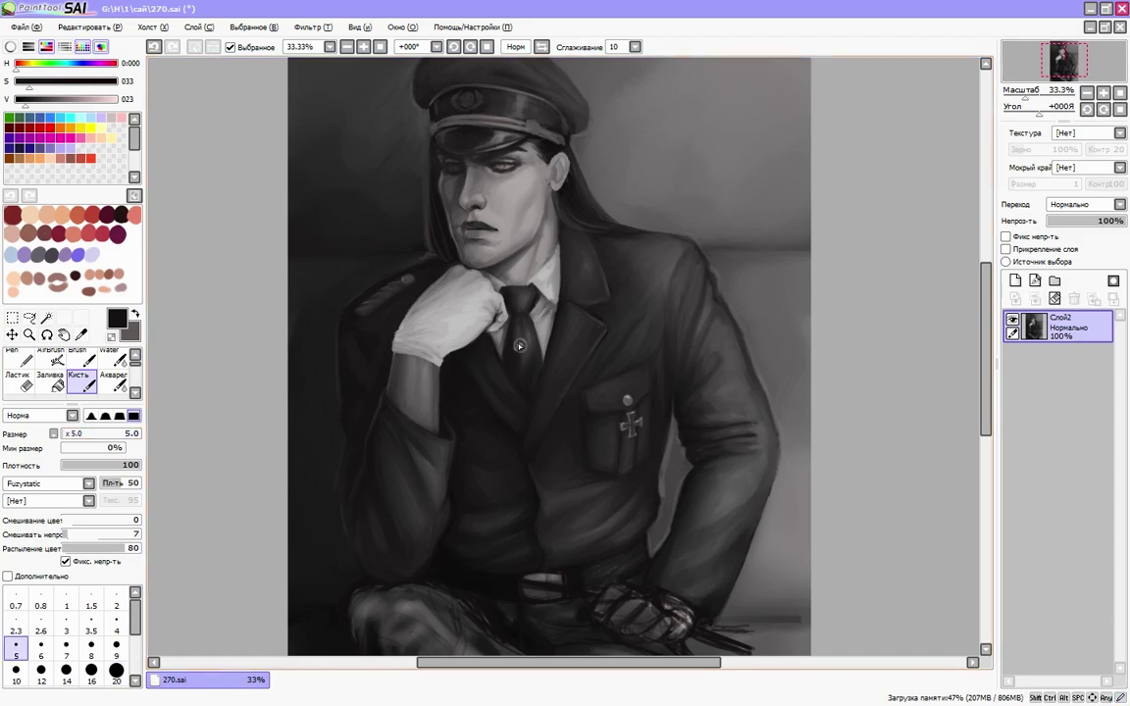
key("bracketleft")
key("bracketleft")
key("bracketleft")
scroll(498, 340, "up", 1)
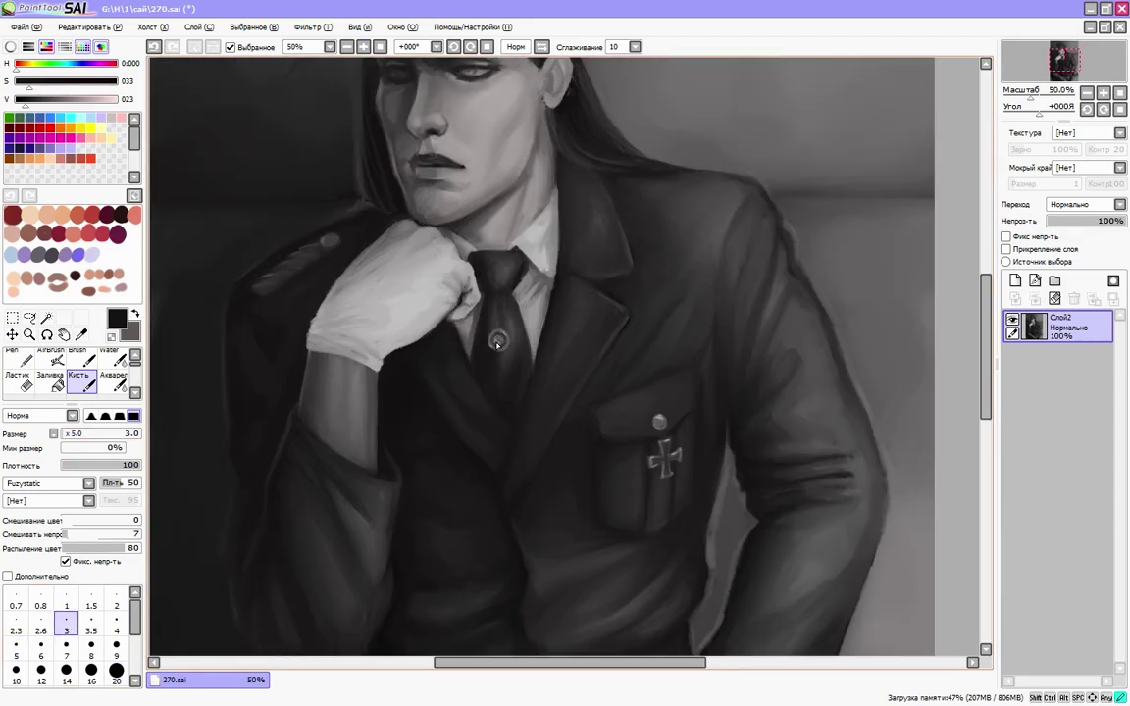
left_click(499, 339, "alt")
left_click(498, 341, "alt")
scroll(413, 358, "down", 1)
- Paint two grey buttons down the jacket front at brush size 25 and highlight them with light grey at size 5
left_click_drag(402, 392, 539, 399)
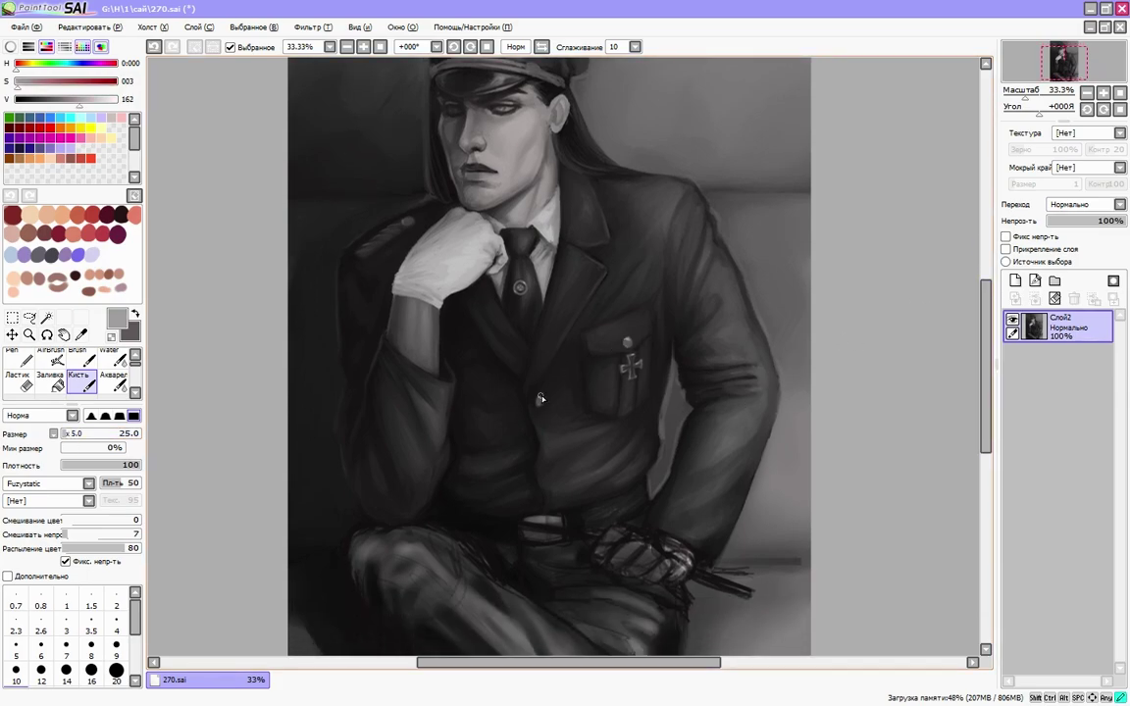
scroll(542, 405, "down", 2)
left_click(494, 394, "alt")
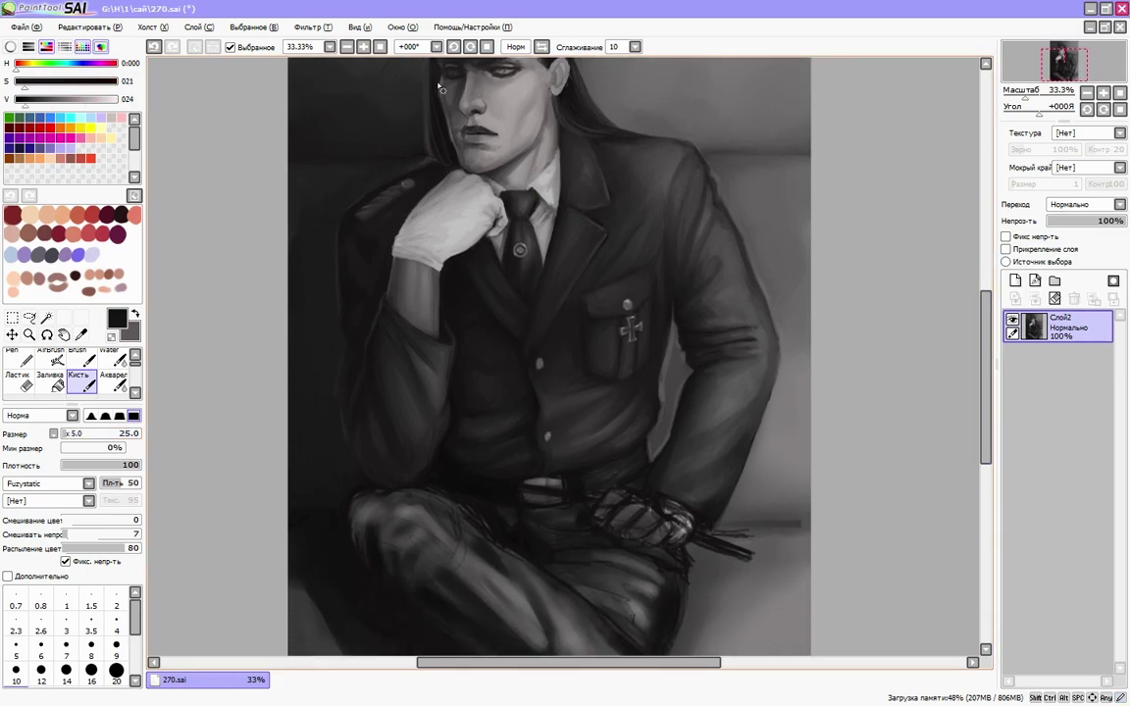
scroll(530, 364, "up", 1)
left_click(540, 480, "alt")
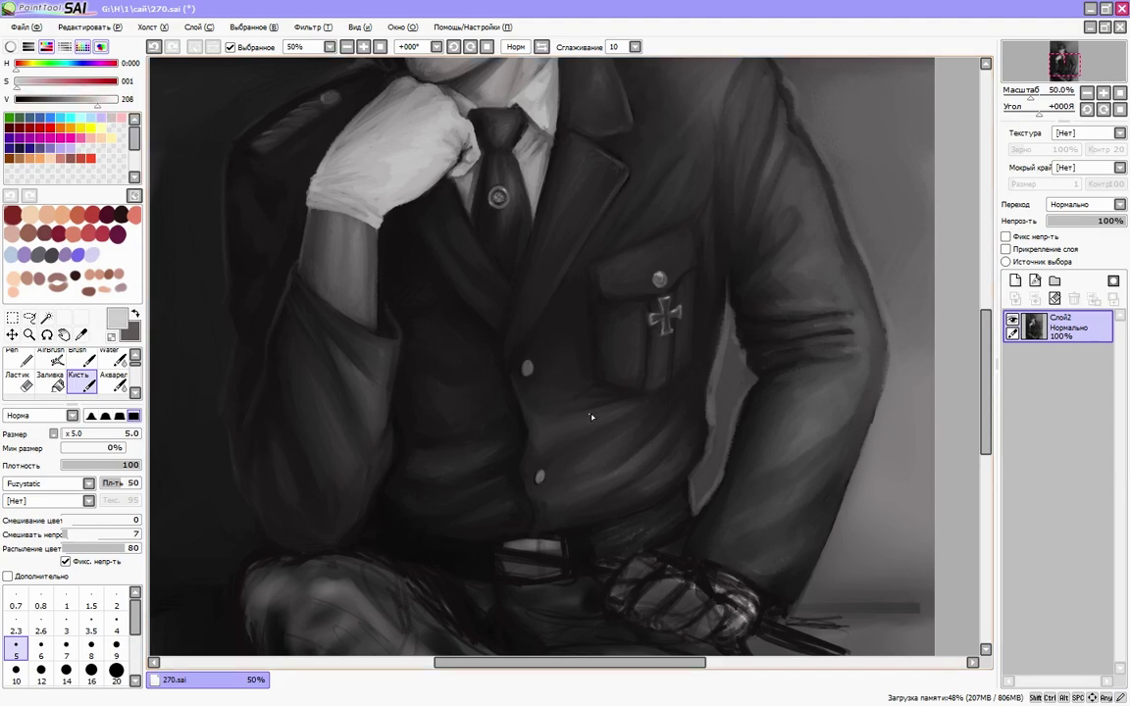
- Shade the jacket front with sampled dark greys at brush sizes 40 and 85, checking the mirrored view
left_click(476, 333, "alt")
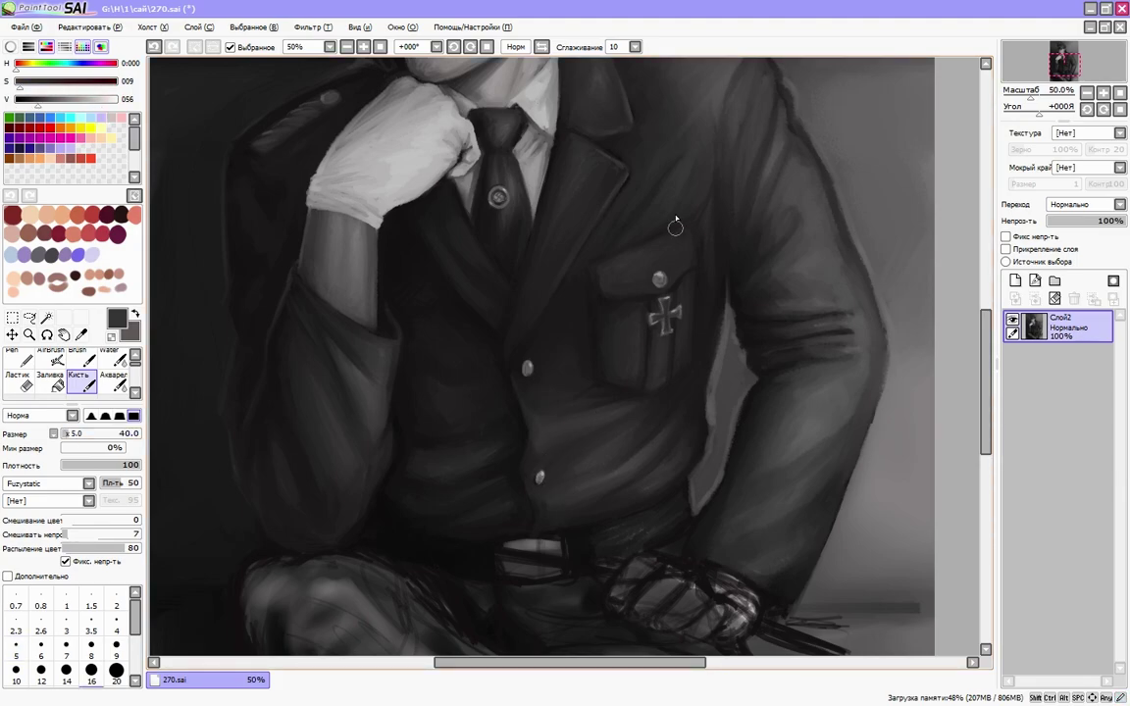
scroll(557, 438, "down", 1)
left_click_drag(529, 313, 529, 349)
key("bracketleft")
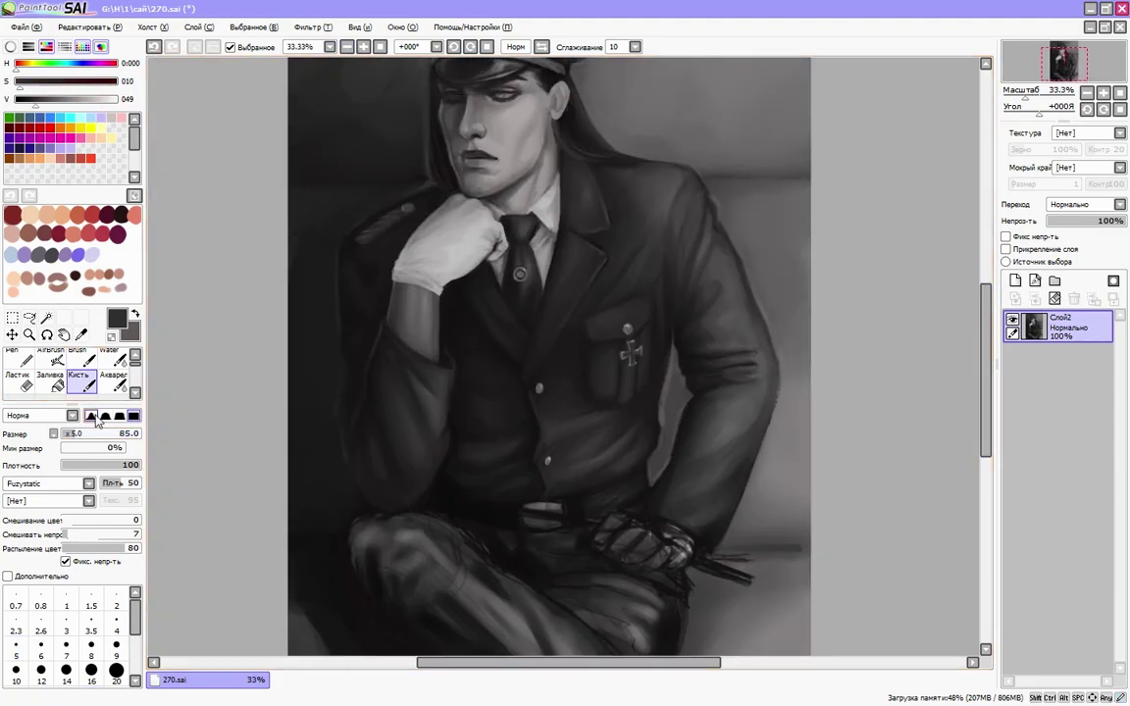
key("h")
key("h")
- Lasso the sleeve folds at the lowered arm's elbow and shift them down with a transform
left_click_drag(610, 670, 640, 670)
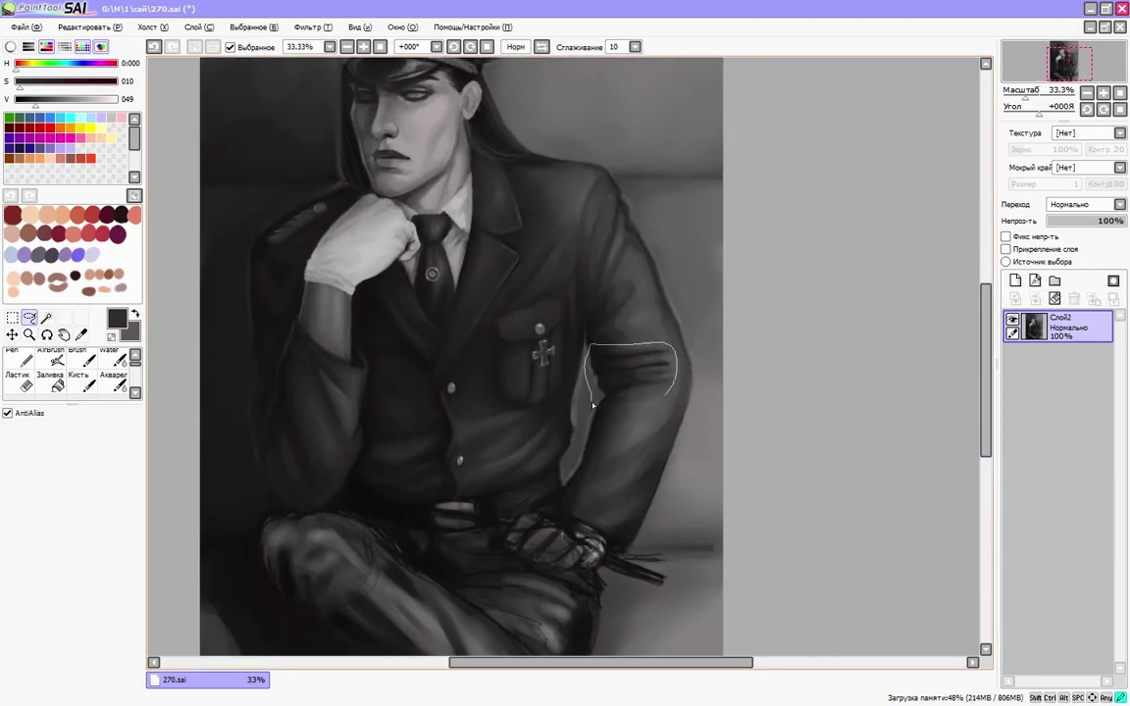
key("ctrl+t")
key("Return")
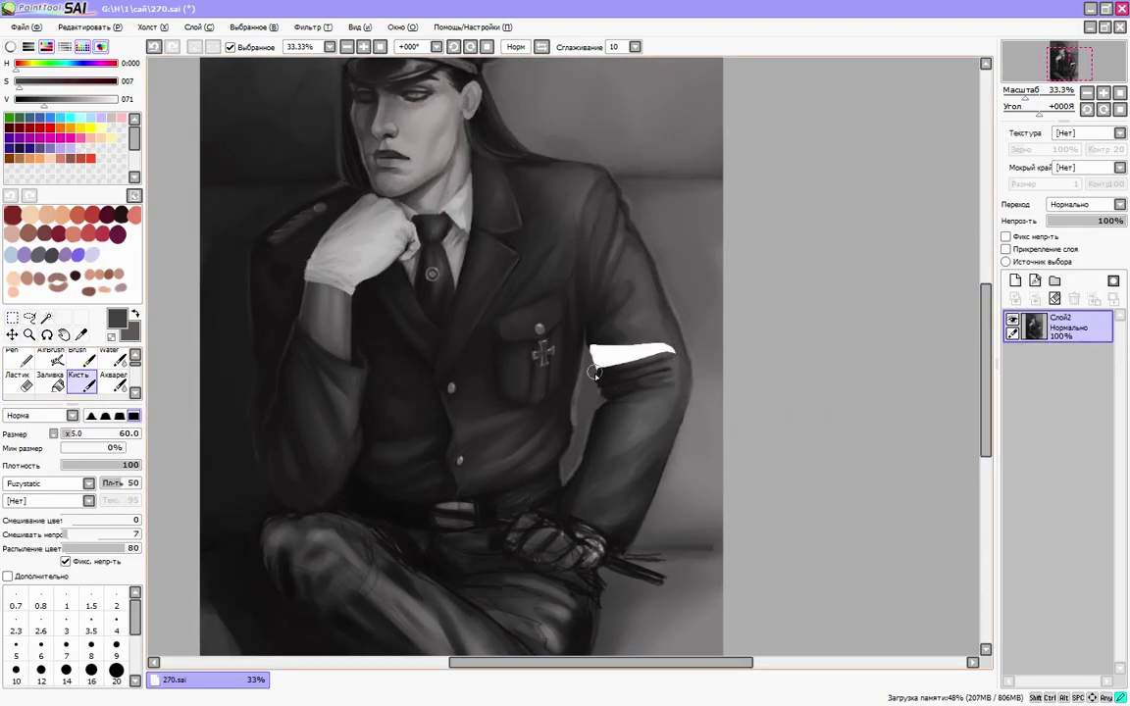
- Paint over the white gap above the elbow folds with sampled dark greys at brush size 60 and blend it into the sleeve
key("h")
left_click(468, 359, "alt")
left_click_drag(464, 355, 520, 359)
key("h")
mouse_move(603, 351)
left_mouse_down()
mouse_move(638, 353)
mouse_move(631, 391)
mouse_move(544, 294)
left_mouse_up()
left_click(547, 367, "alt")
left_click(560, 360, "alt")
left_click(572, 360, "alt")
left_click(559, 309, "alt")
- Repaint the jacket's chest and sleeve broadly with sampled dark greys at brush size 170, checking the mirrored view
key("h")
left_click_drag(95, 433, 109, 432)
left_click(496, 322, "alt")
key("h")
left_click(444, 429, "alt")
left_click(557, 391, "alt")
scroll(623, 323, "up", 1)
left_click(499, 339, "alt")
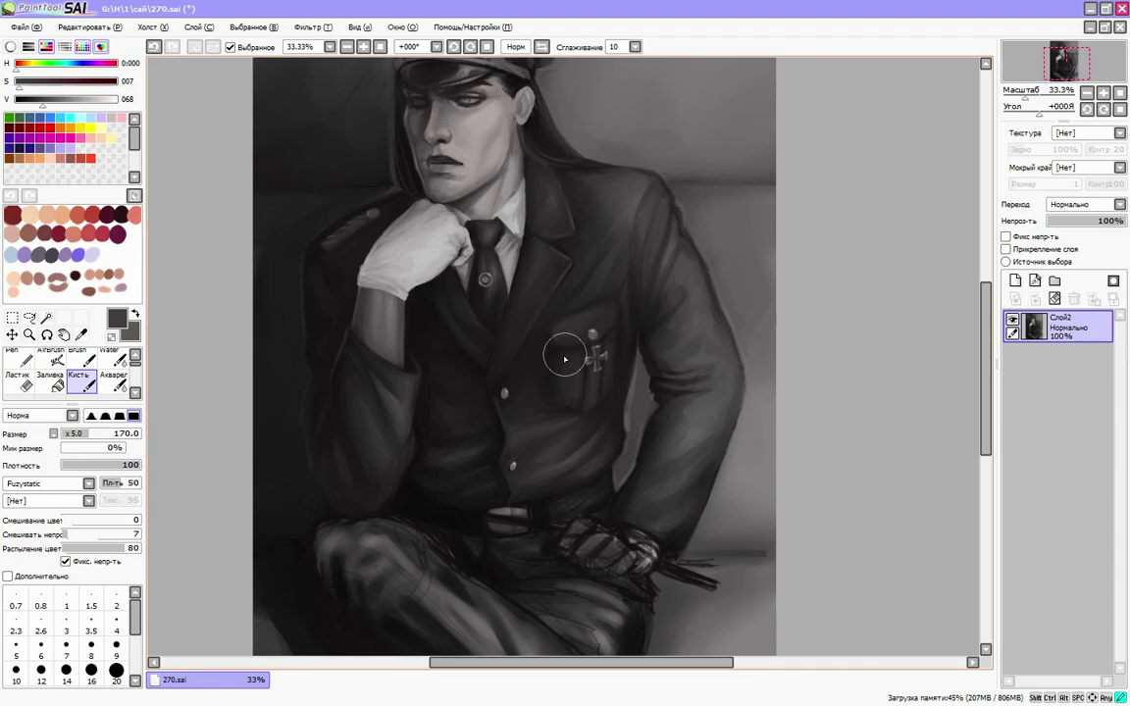
- Deepen the jacket front and lapel beside the raised arm with near-black greys at brush size 75, checking the mirrored view
left_click_drag(516, 662, 501, 662)
left_click(474, 403, "alt")
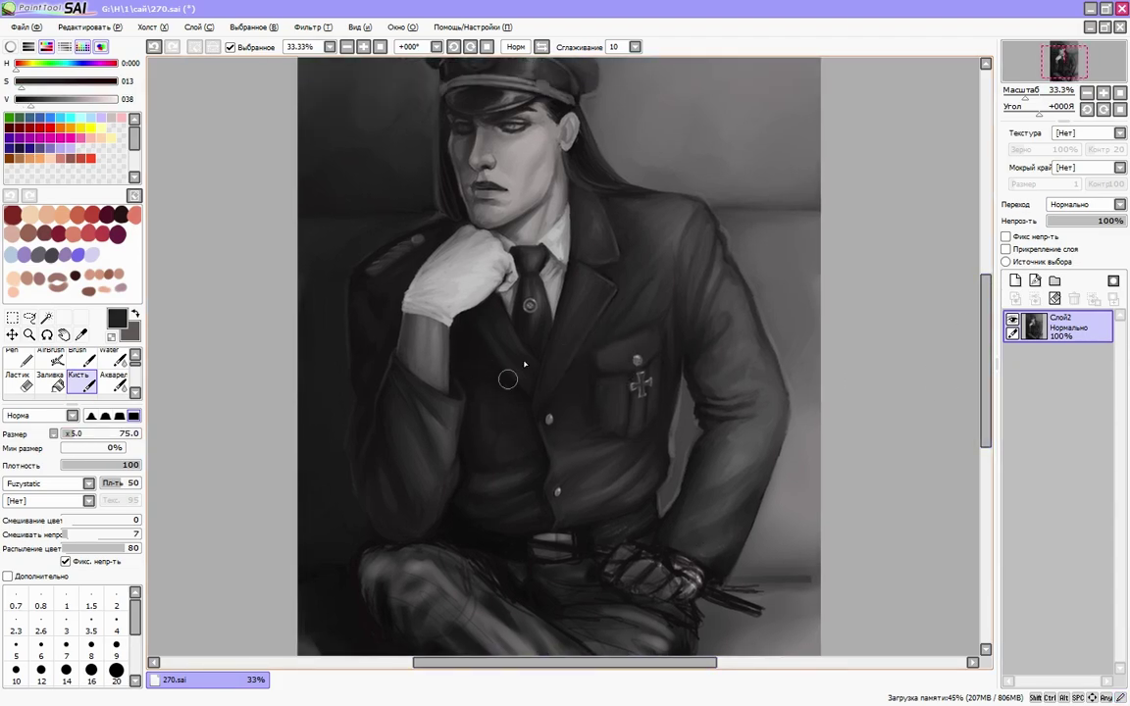
key("h")
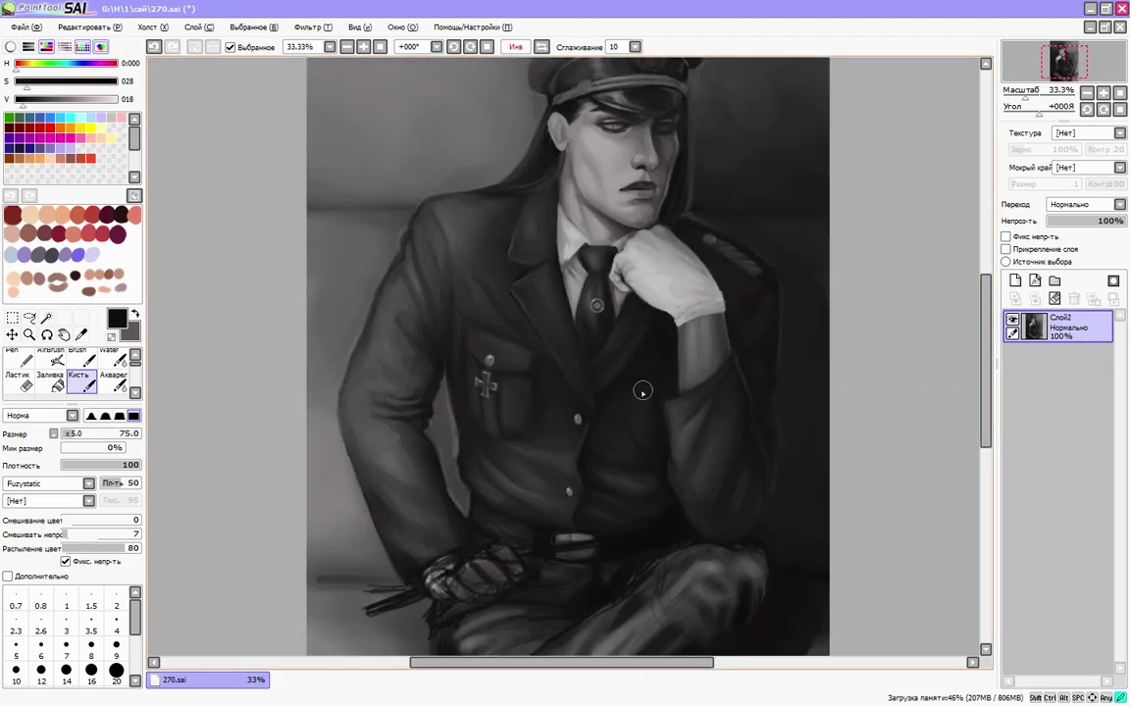
left_click(774, 283, "alt")
key("h")
- Block in the back of the lowered hand's glove over the sketch with light grey at brush size 35
scroll(410, 64, "down", 2)
key("minus")
key("bracketleft")
key("bracketleft")
key("bracketleft")
key("bracketleft")
key("bracketleft")
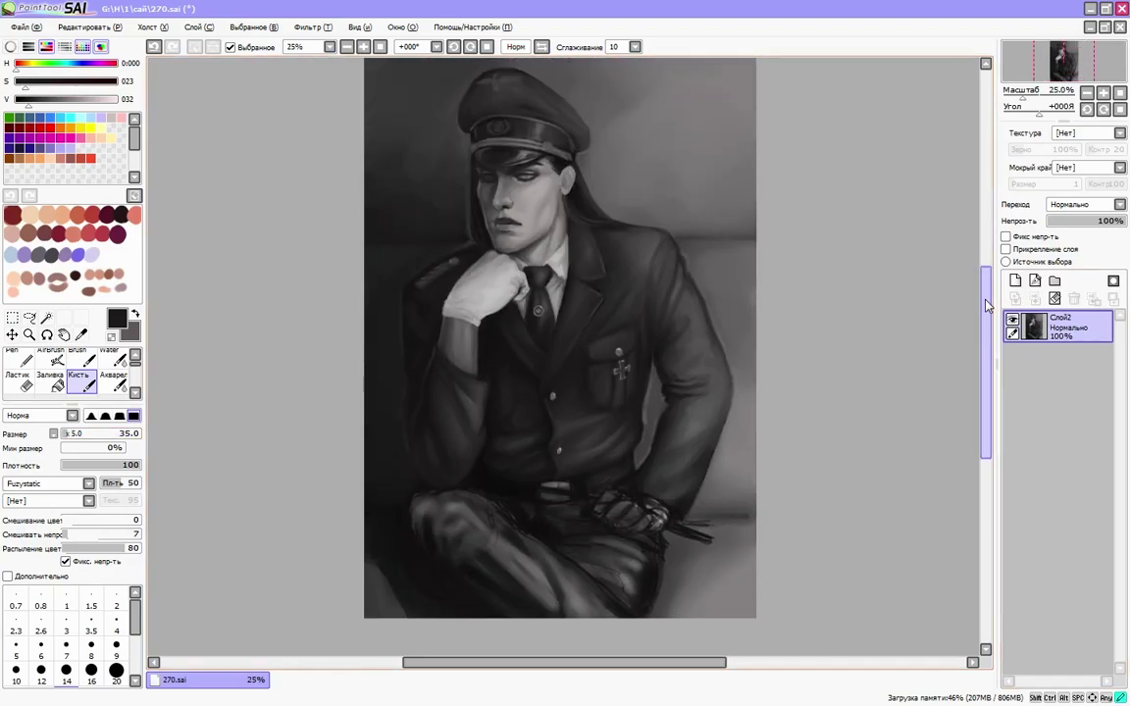
left_click(663, 426, "alt")
key("h")
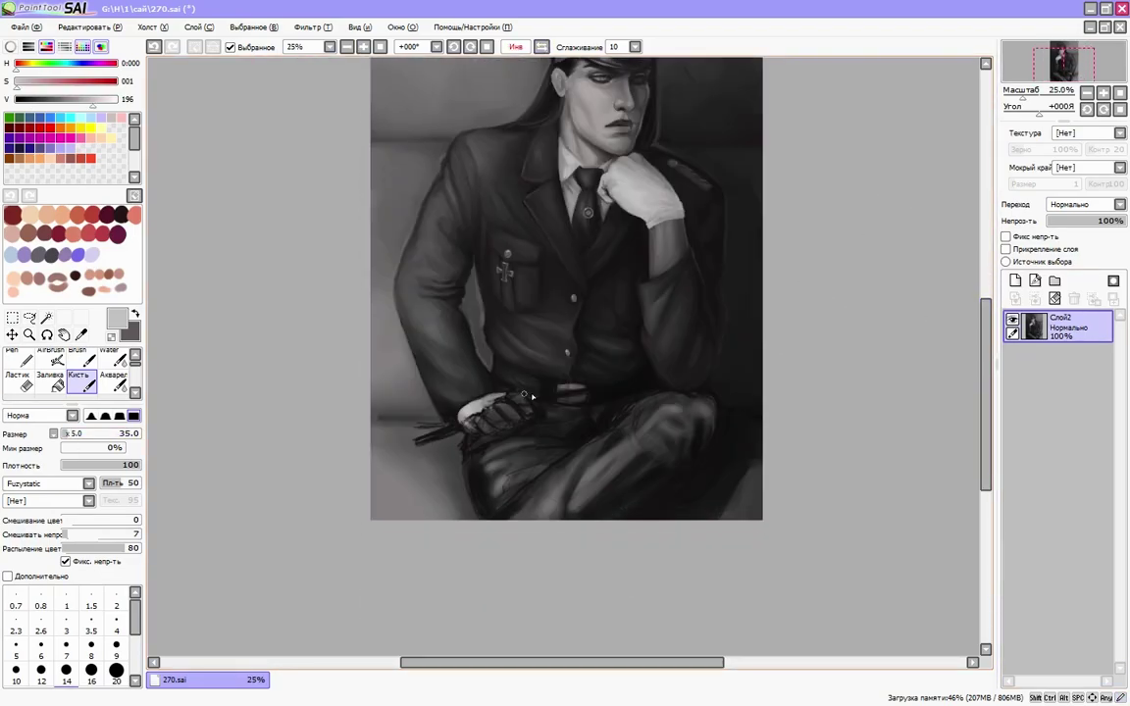
- Clean up the cuff and belt area around the lowered glove with sampled near-black greys at brush size 70, checking the mirrored view
left_click(490, 361, "alt")
key("bracketright")
key("bracketright")
key("bracketright")
key("bracketright")
key("bracketright")
key("bracketright")
key("bracketleft")
key("bracketleft")
key("bracketleft")
left_click(527, 383, "alt")
key("h")
left_click(522, 389, "alt")
key("bracketright")
key("bracketright")
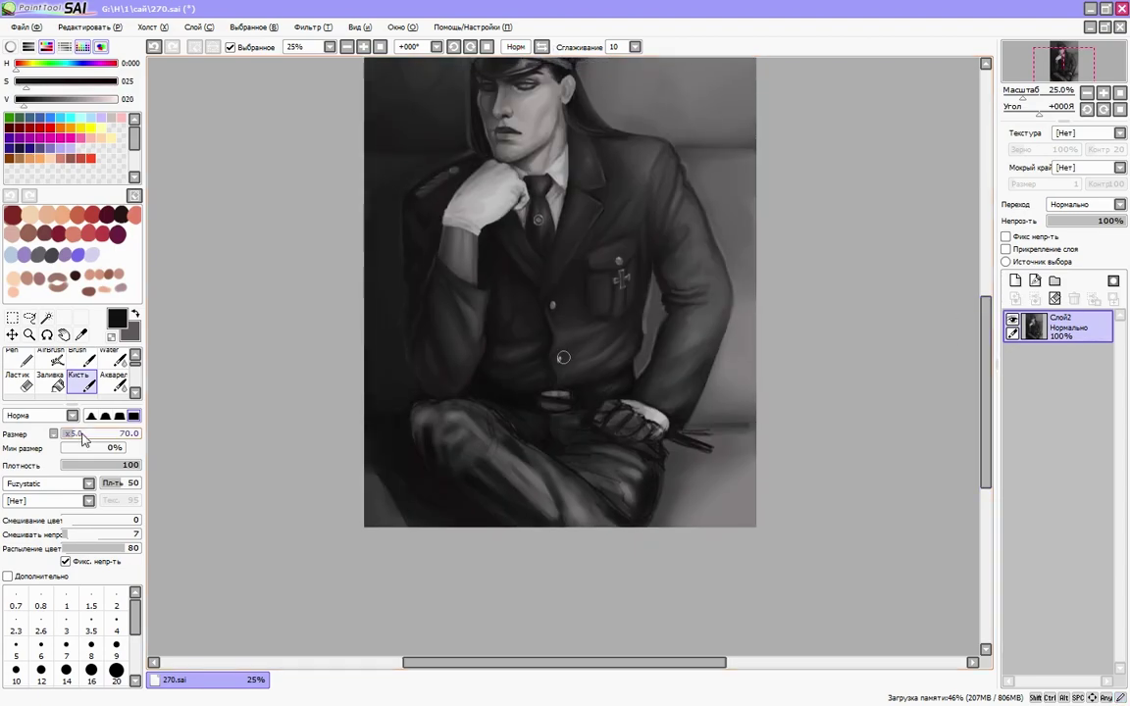
- Block in the lowered glove's fingers over the sketch lines with sampled greys at brush size 90
left_click(596, 424, "alt")
key("h")
left_click(488, 408, "alt")
left_click(490, 414, "alt")
key("h")
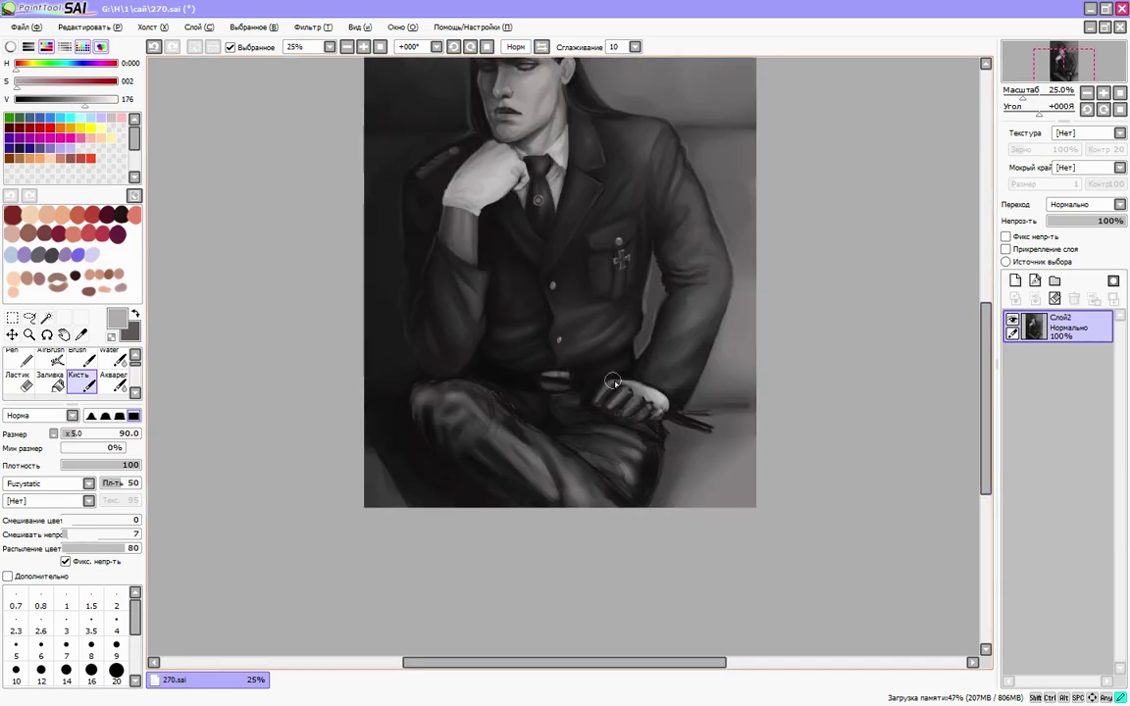
- Shape the lowered glove's knuckles and wrist edge with sampled mid greys at brush size 90
scroll(611, 382, "up", 1)
left_click(702, 395, "alt")
left_click_drag(703, 395, 682, 420)
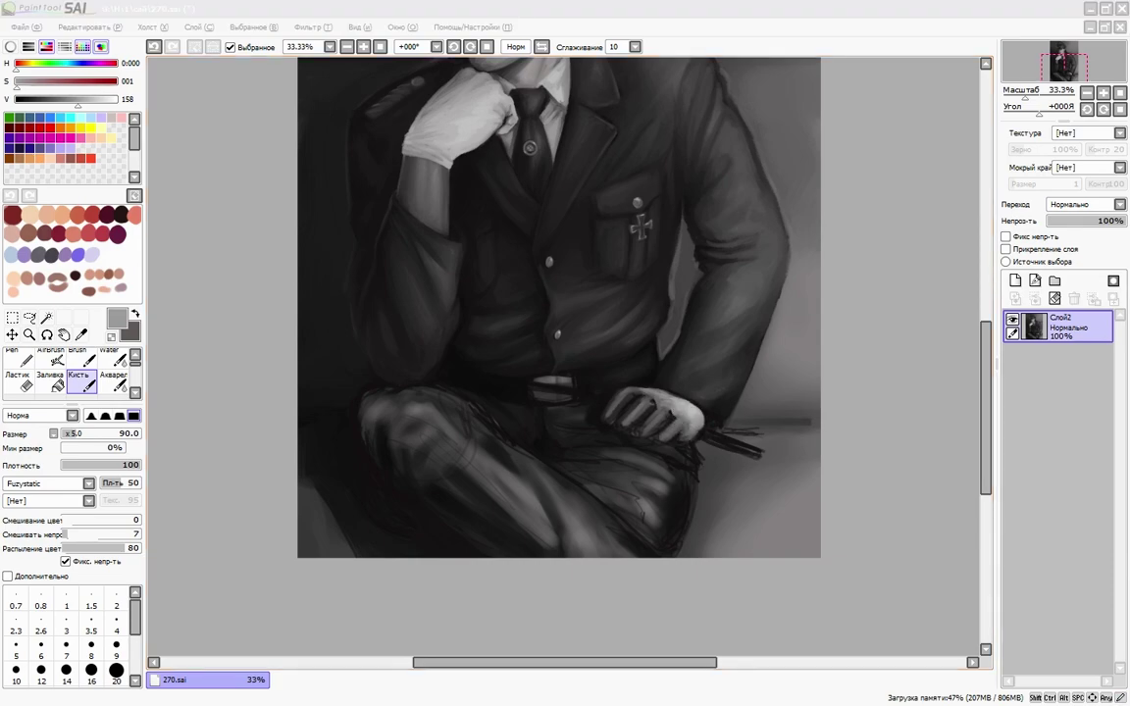
left_click(642, 397, "alt")
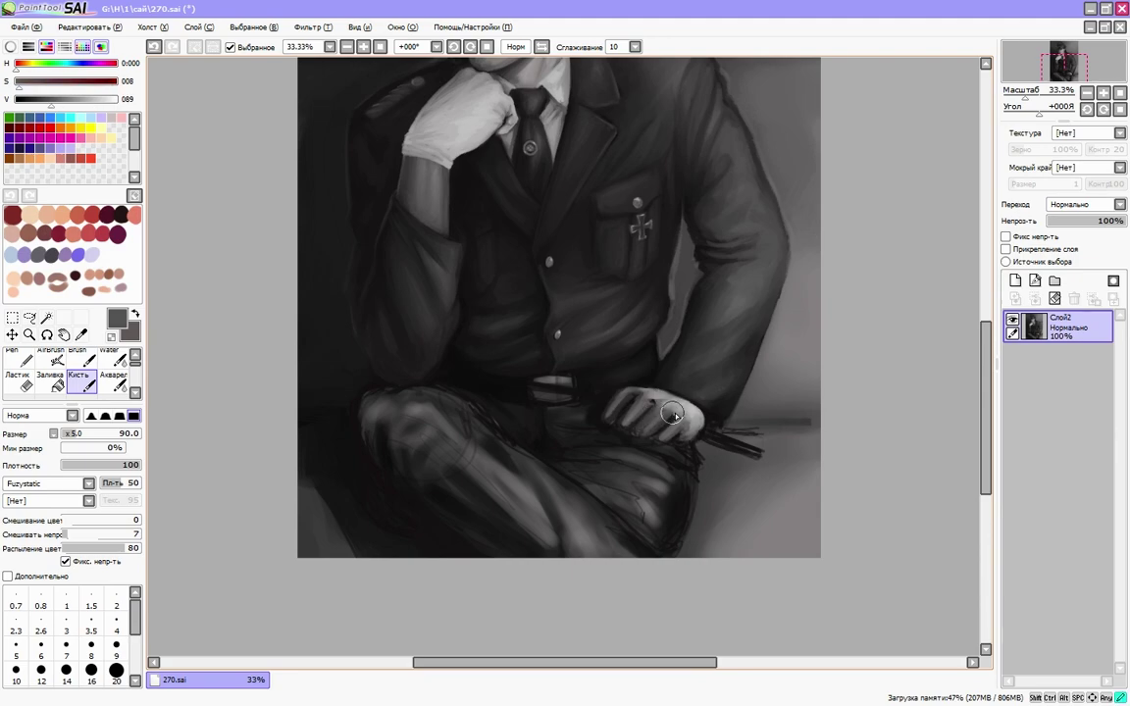
- Lighten and separate the lowered glove's fingers with sampled light and mid greys at brush sizes 45 and 75, checking the mirrored view
key("h")
left_click(507, 428, "alt")
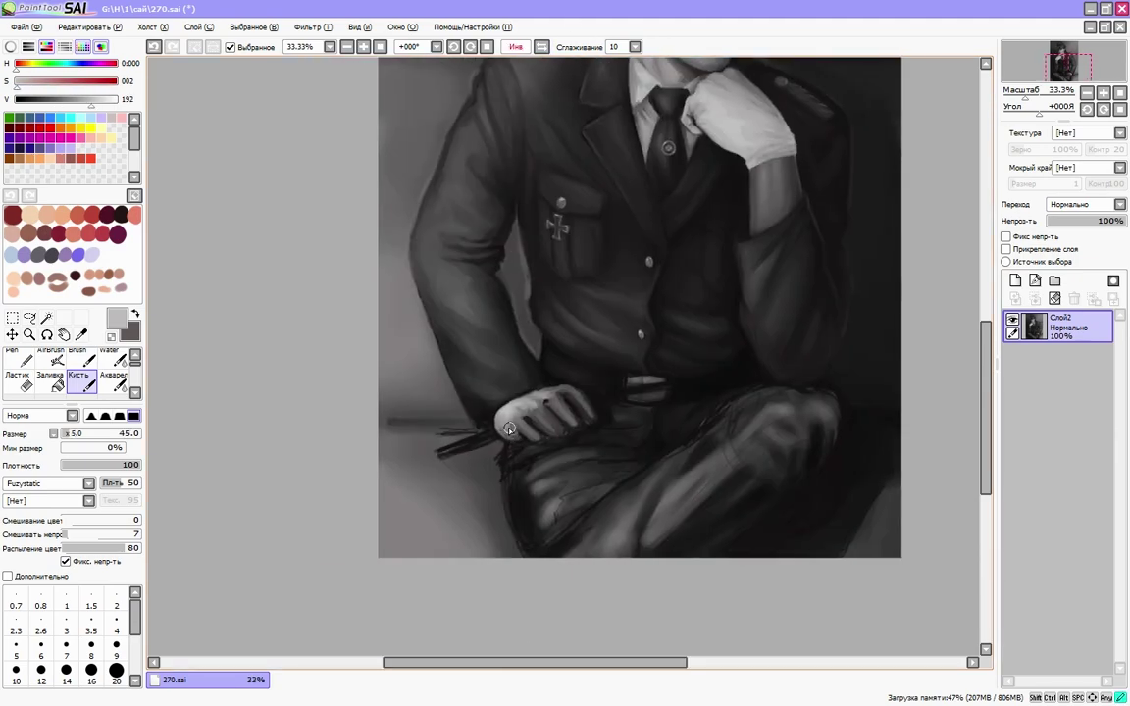
key("h")
key("bracketright")
key("bracketright")
key("bracketright")
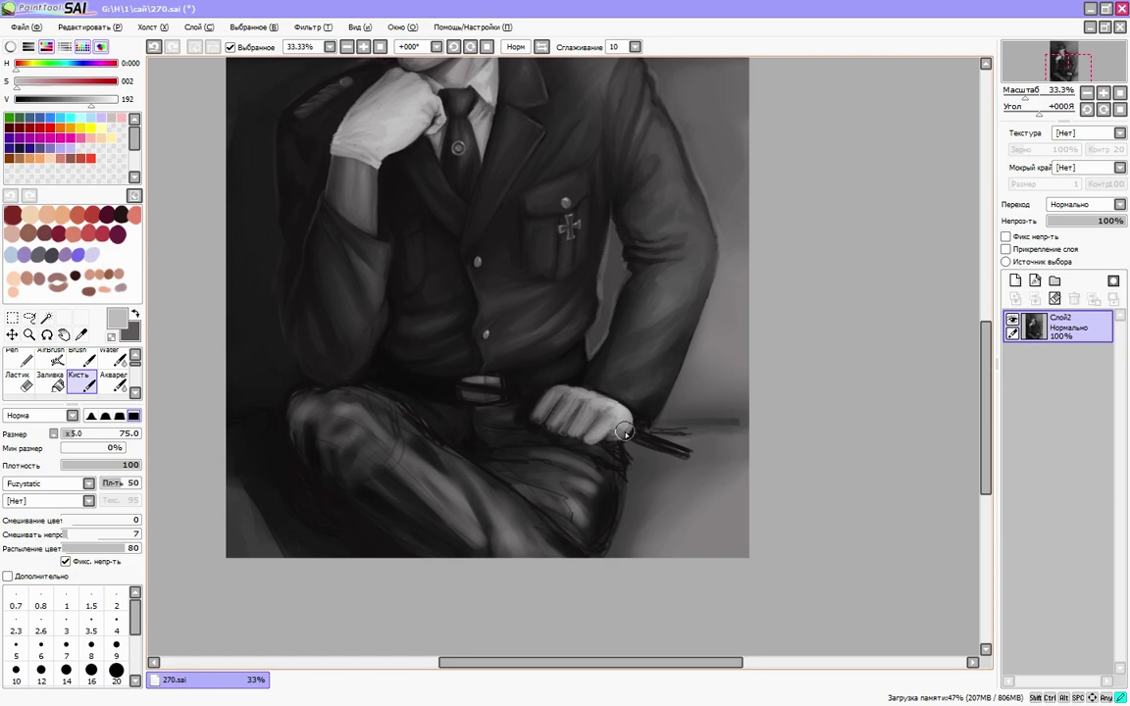
left_click(557, 408, "alt")
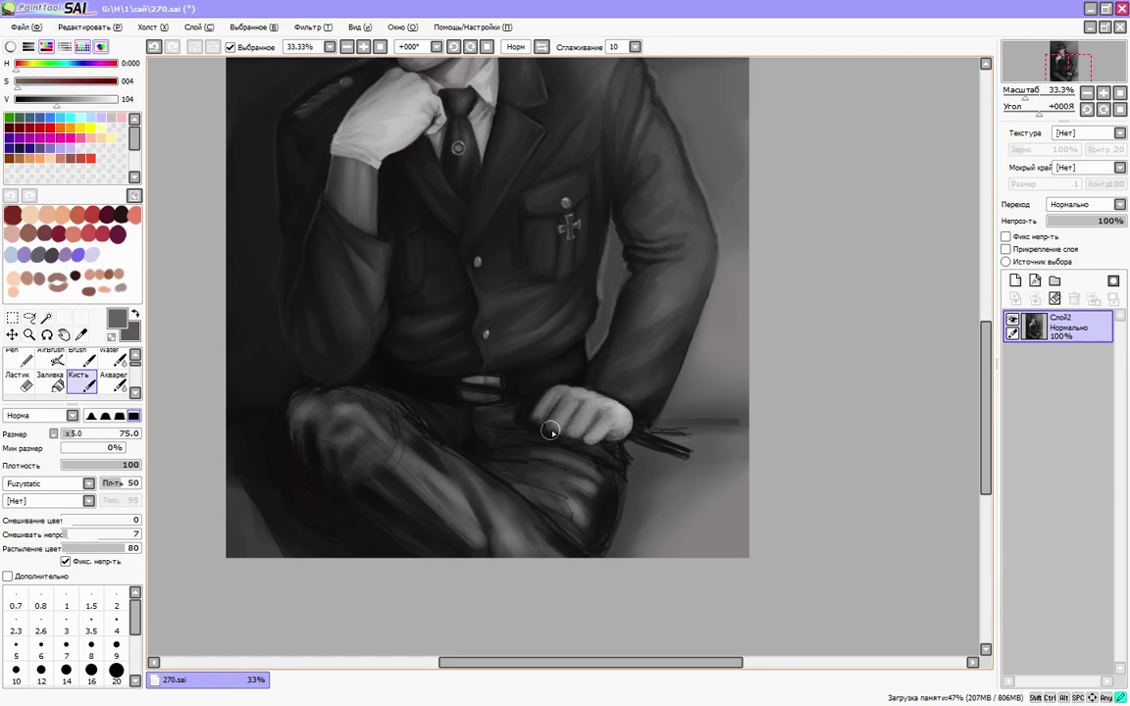
- Refine the lowered glove's fingers and lower edge with sampled dark and light greys using a smaller brush
scroll(543, 424, "up", 2)
left_click(594, 472, "alt")
key("bracketleft")
key("bracketleft")
key("bracketleft")
key("bracketleft")
key("bracketleft")
key("bracketleft")
key("bracketleft")
key("bracketleft")
left_click(579, 493, "alt")
left_click(541, 441, "alt")
scroll(542, 440, "down", 1)
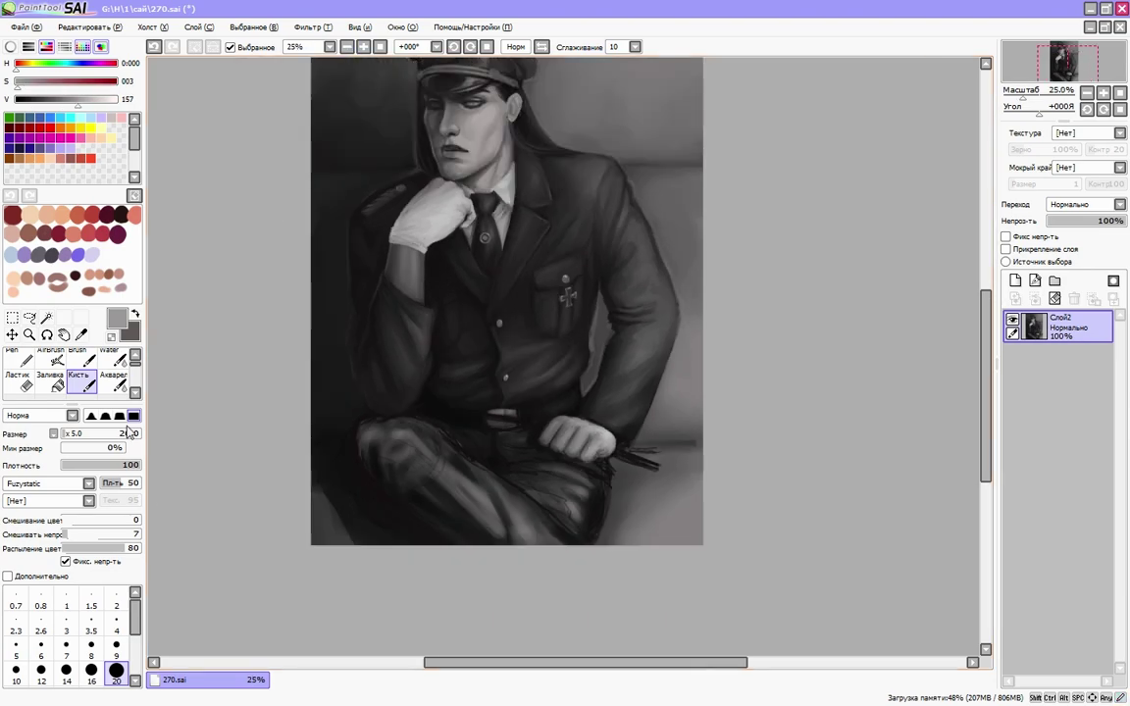
- Paint out the stray sketch strokes on the sofa beside the cuff with a sampled mid grey at brush size 140, checking the mirrored view
key("bracketright")
key("bracketright")
key("bracketright")
key("bracketright")
key("bracketright")
key("bracketright")
key("bracketright")
left_click(677, 446, "alt")
key("h")
key("bracketright")
key("bracketright")
key("bracketright")
key("bracketright")
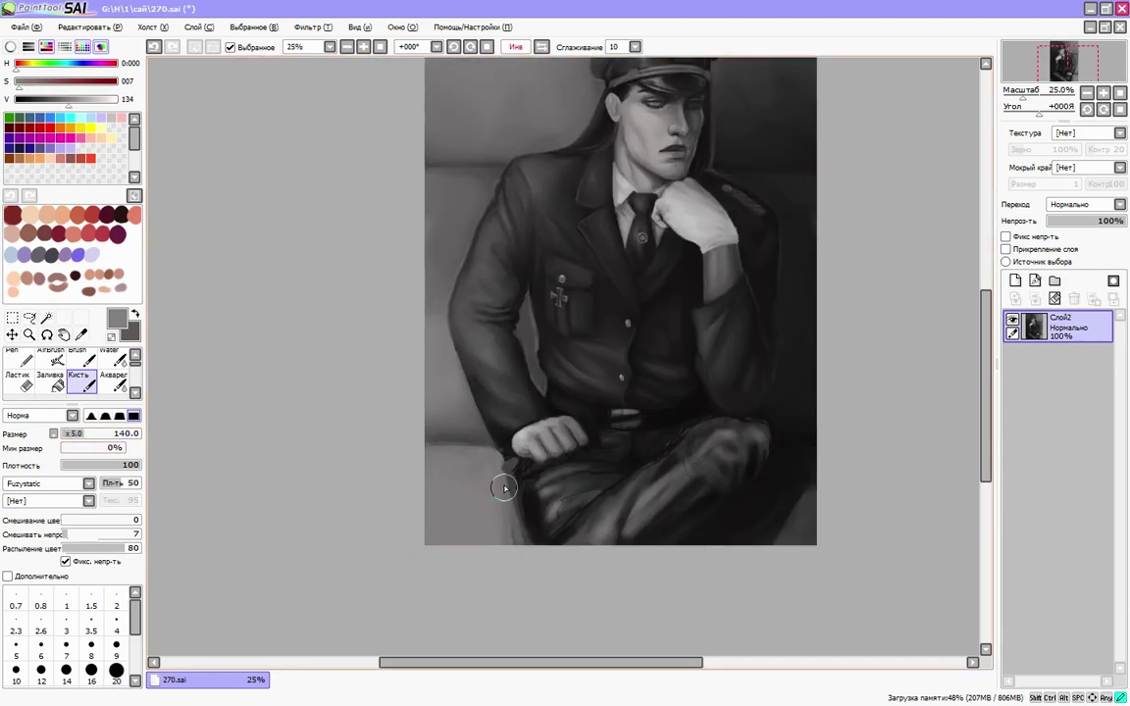
key("h")
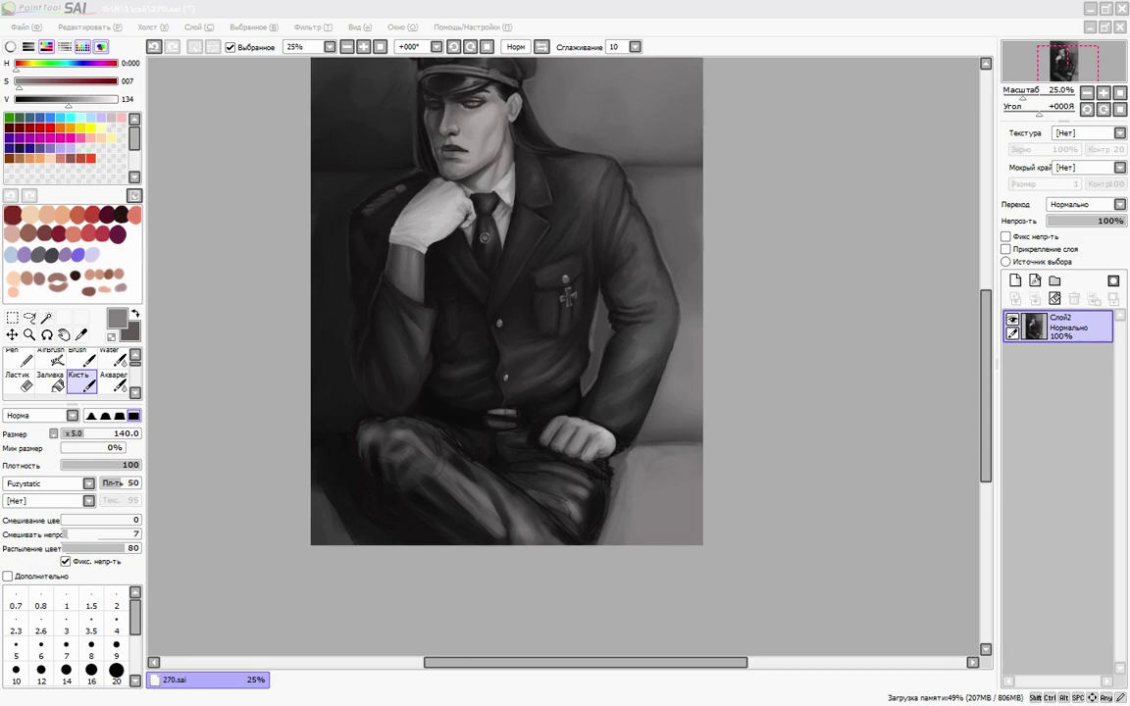
- Blend the sofa and the figure's edges around the resting arm with sampled mid greys at brush size 90, checking the mirrored view
scroll(564, 275, "up", 1)
left_click(378, 331, "alt")
key("bracketleft")
key("bracketleft")
key("bracketleft")
key("h")
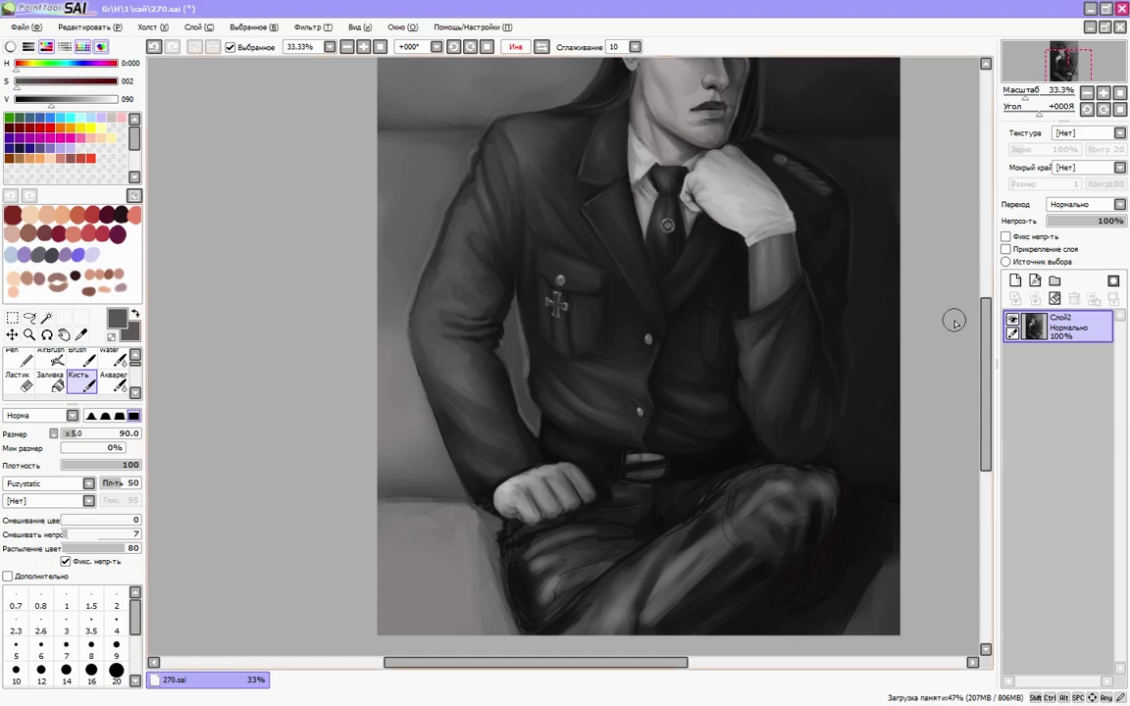
key("h")
left_click(291, 393, "alt")
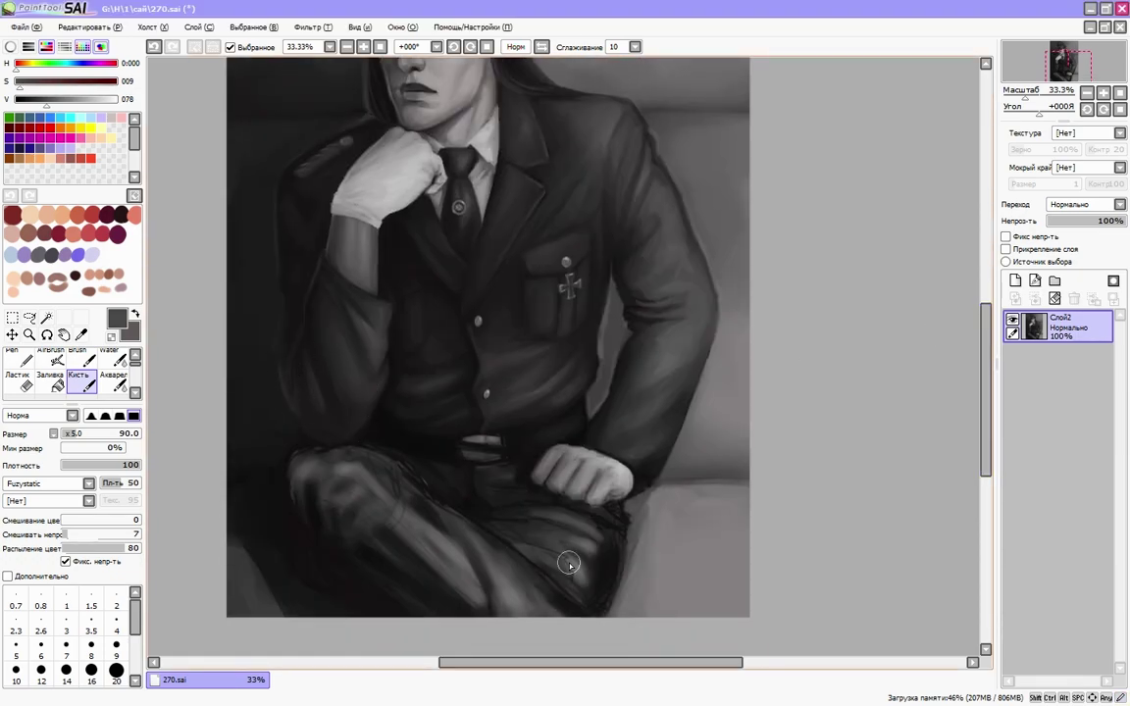
- Touch up the lowered glove's knuckles and wrist with sampled light greys at brush size 45
scroll(588, 490, "down", 1)
left_click(608, 358, "alt")
left_click(580, 424, "alt")
scroll(608, 427, "left", 1)
left_click(571, 390, "alt")
scroll(972, 414, "up", 1)
left_click(972, 414, "alt")
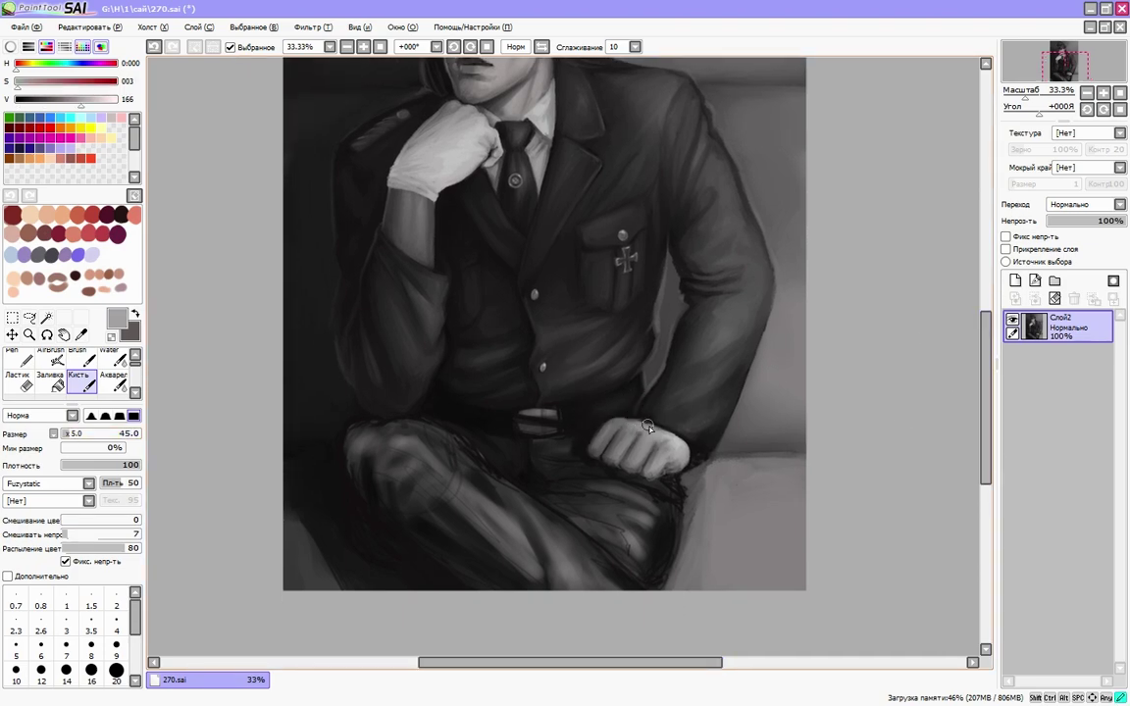
left_click(619, 436, "alt")
- Paint soft folds on the sofa seat beside the thigh and blend them with the watercolour tool at size 70
mouse_move(619, 437)
left_mouse_down()
mouse_move(723, 474)
mouse_move(673, 596)
mouse_move(694, 522)
left_mouse_up()
scroll(781, 522, "down", 1)
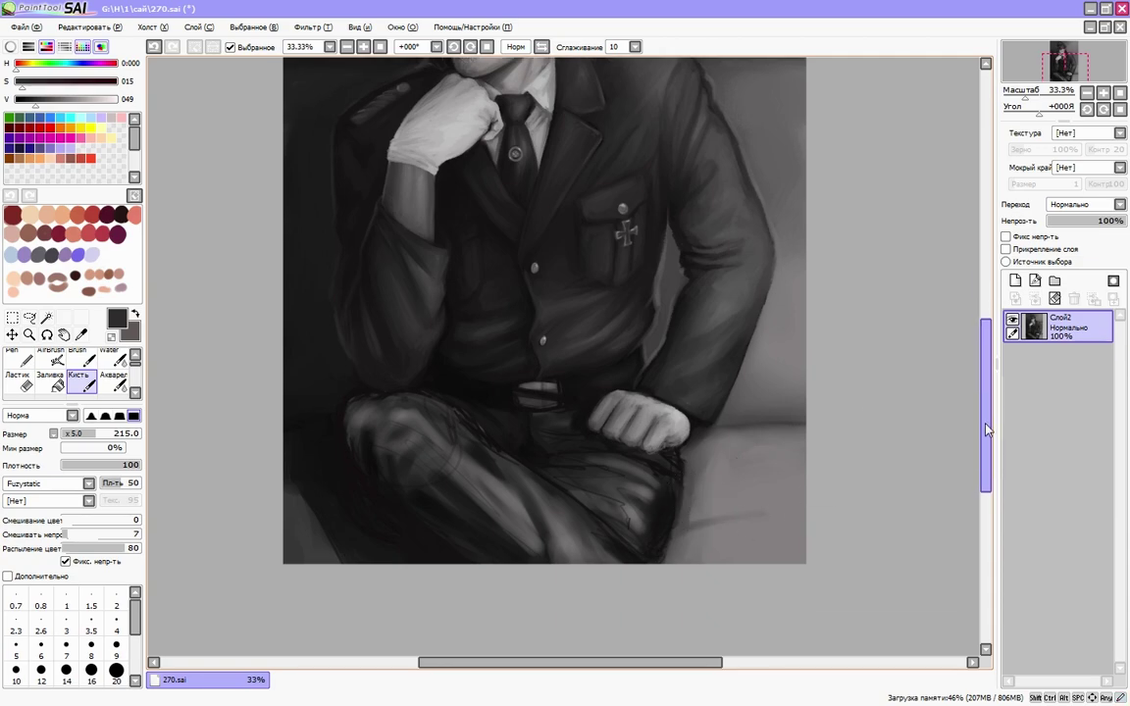
key("c")
key("bracketleft")
key("bracketleft")
key("bracketleft")
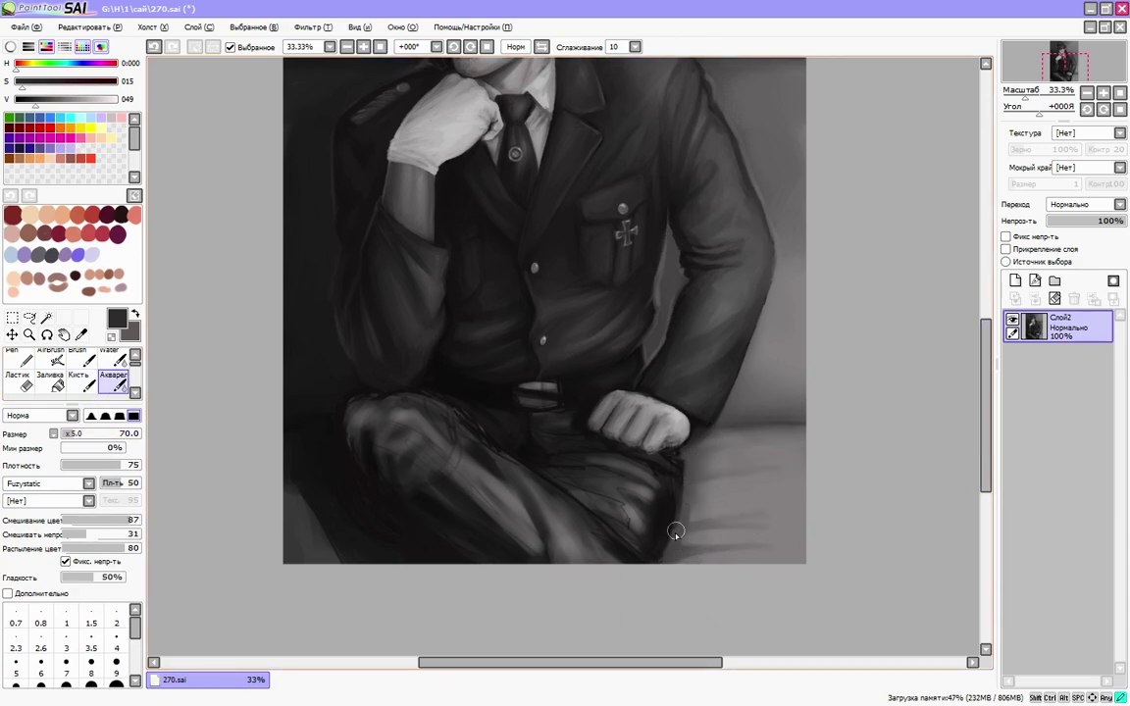
- Clean up the thigh's outer edge against the sofa with sampled near-black greys at brush size 50
scroll(808, 530, "up", 3)
scroll(809, 511, "down", 1)
key("b")
left_click(698, 486, "alt")
left_click(684, 476, "alt")
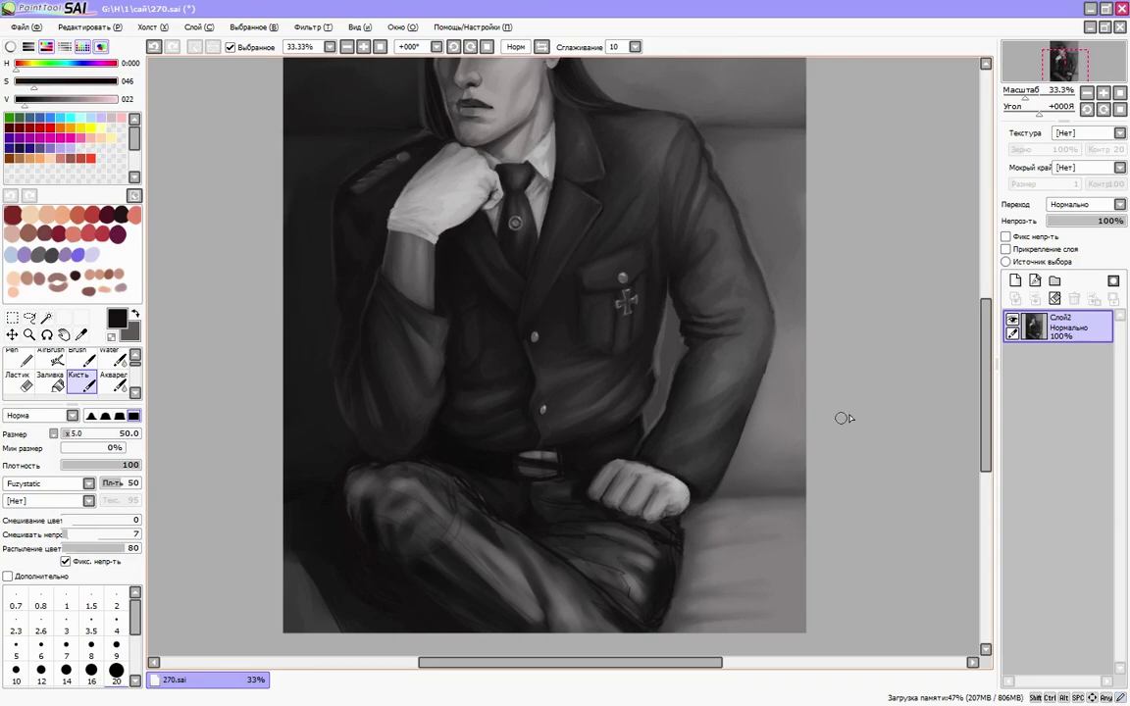
- Paint over the striped belt buckle with near-black grey at brush size 50, checking the mirrored view
scroll(649, 451, "left", 2)
scroll(643, 490, "up", 1)
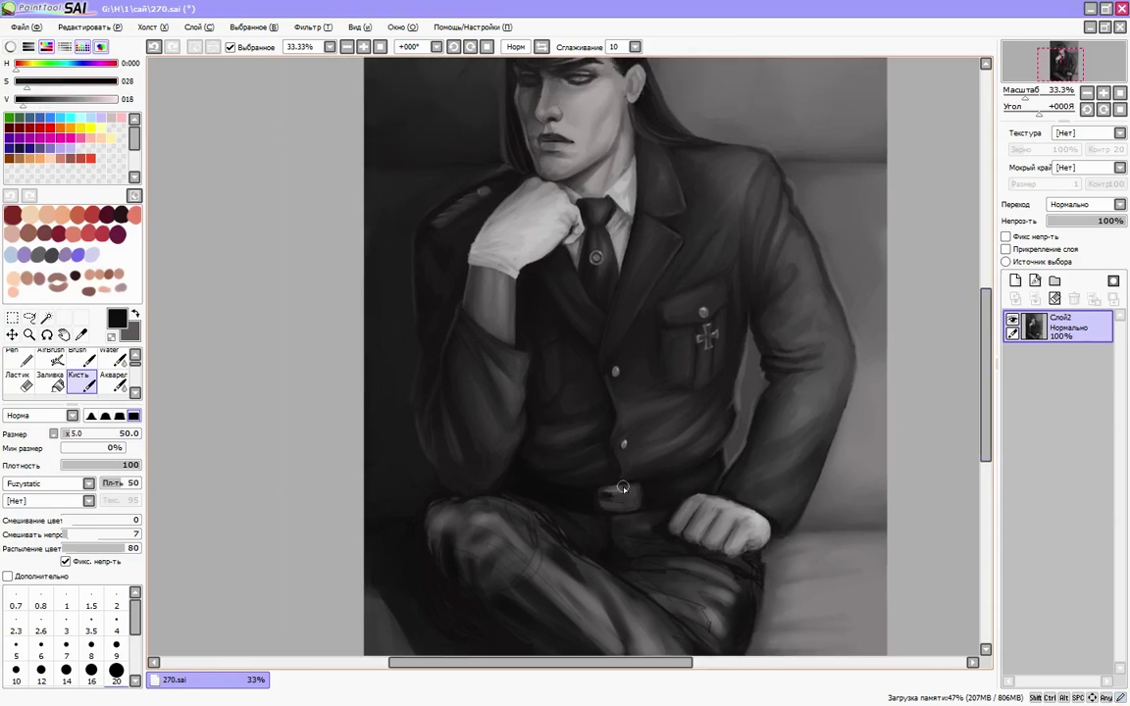
key("h")
scroll(881, 417, "down", 1)
scroll(881, 417, "right", 1)
left_click(479, 454, "alt")
key("h")
- Block in a plain rectangular belt buckle with sampled greys at brush size 80
left_click(557, 456, "alt")
left_click(512, 486, "alt")
scroll(870, 485, "down", 1)
left_click(528, 443, "alt")
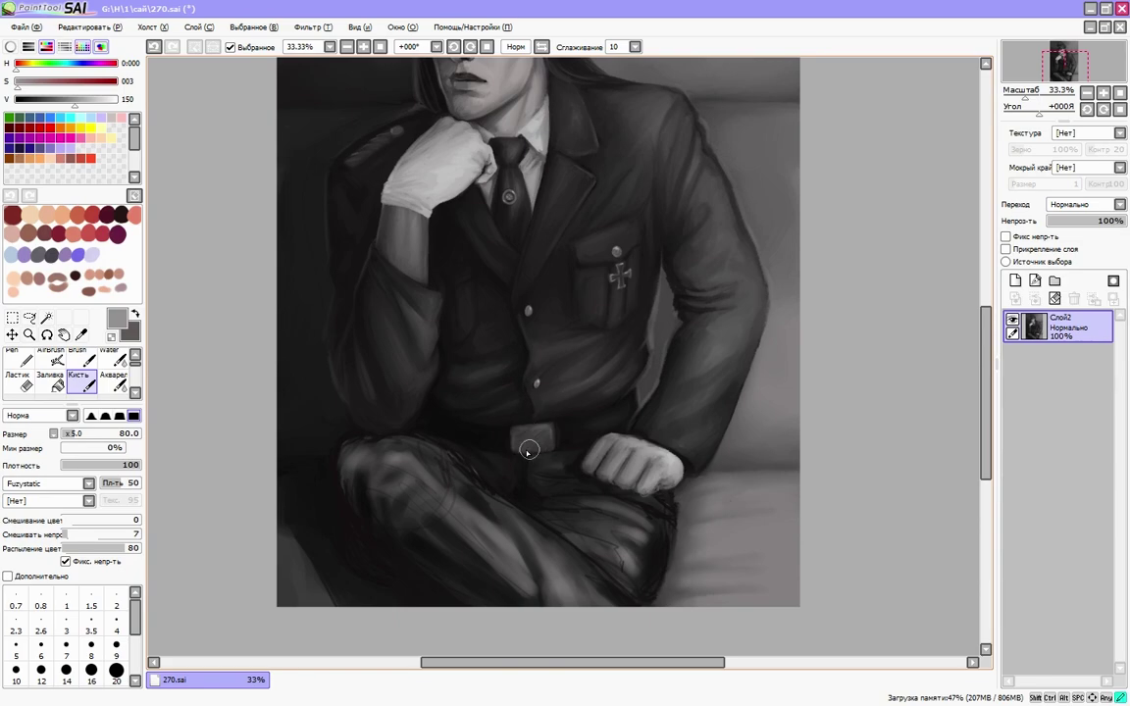
left_click_drag(559, 425, 617, 419)
scroll(617, 419, "up", 6)
scroll(608, 461, "down", 6)
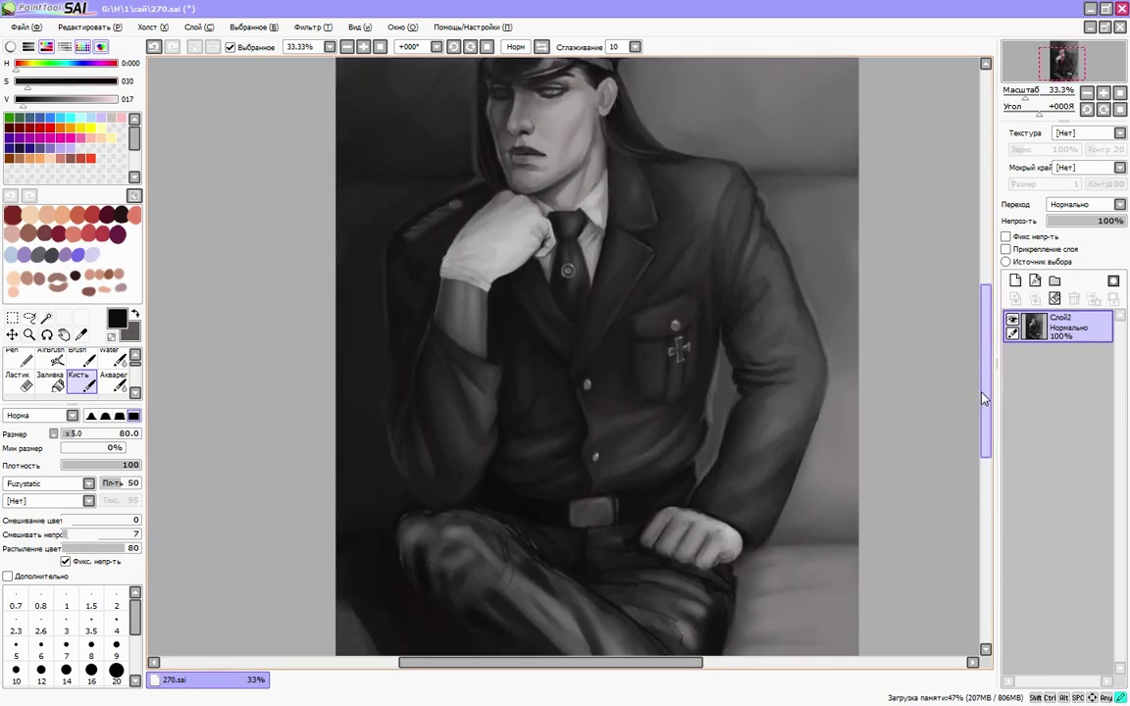
- Sharpen the belt buckle's edges and the lowered glove's fingers with sampled near-black and light greys at brush size 35
left_click(605, 475, "alt")
key("bracketleft")
key("bracketleft")
key("bracketleft")
key("bracketleft")
key("bracketleft")
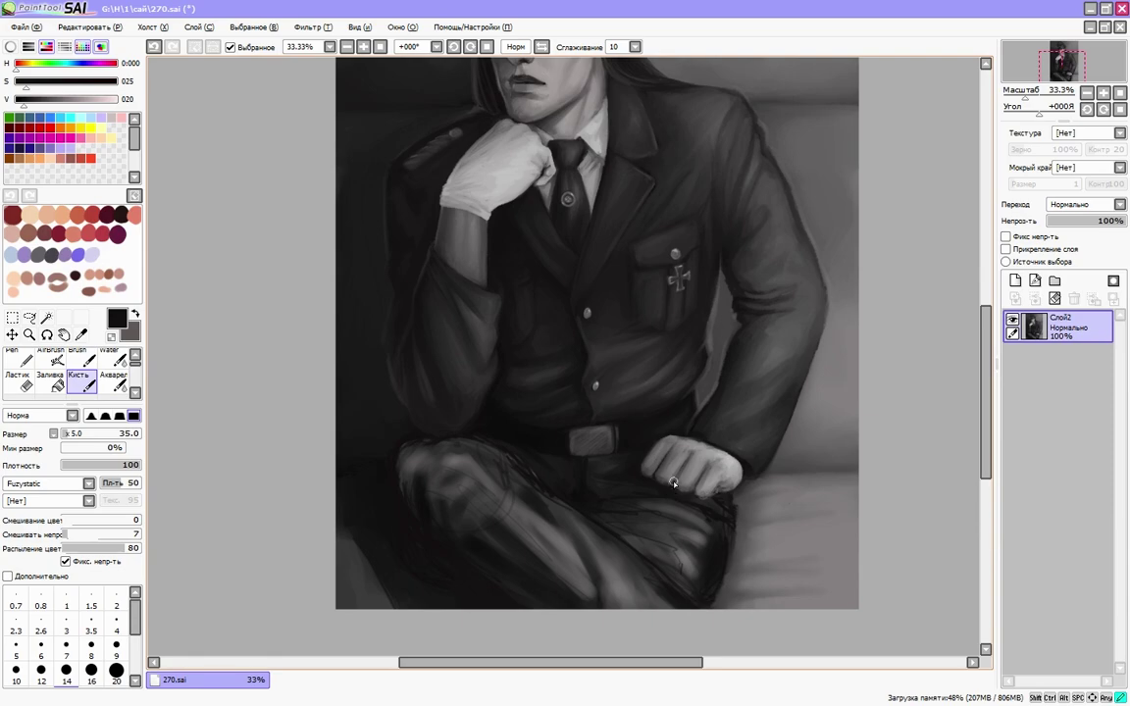
left_click(664, 448, "alt")
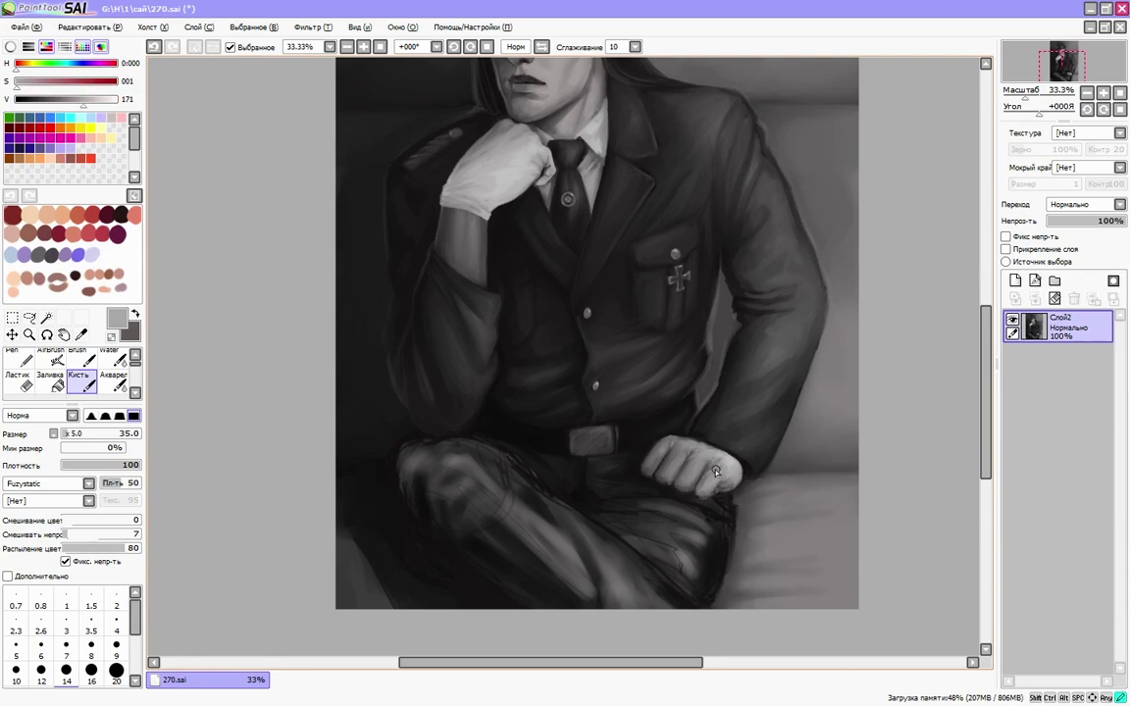
scroll(667, 437, "down", 1)
left_click(669, 436, "alt")
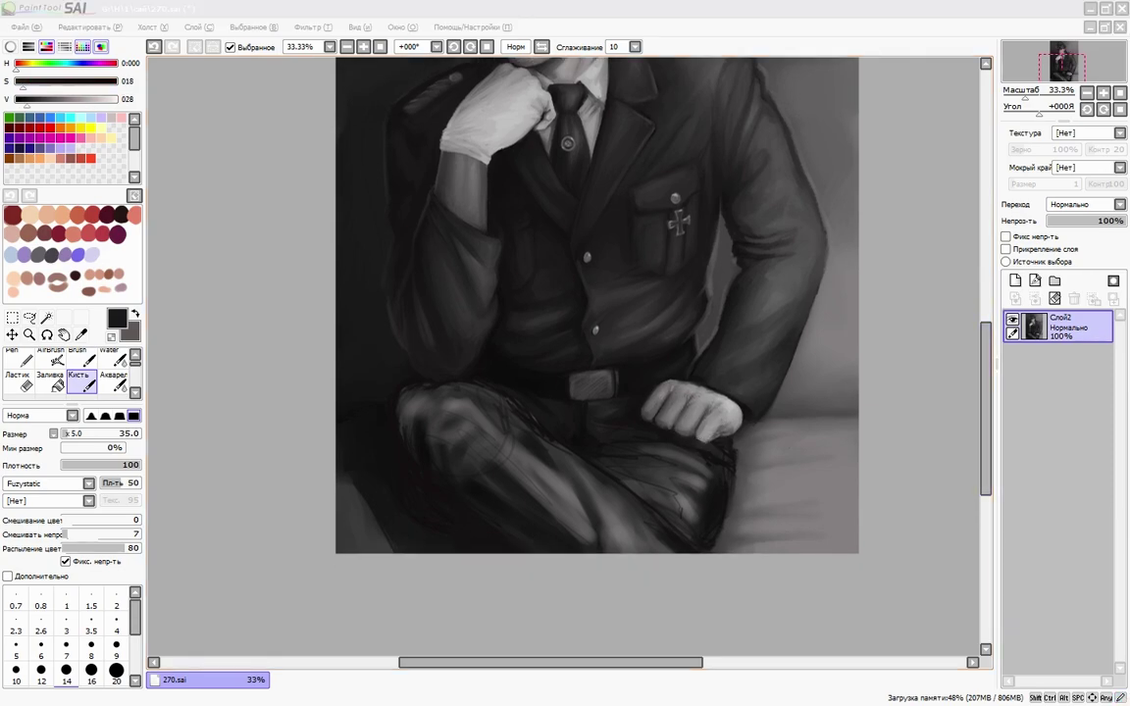
- Smooth the dark trousers below the belt and lowered glove with sampled near-black greys at brush sizes 50 to 95, checking the mirrored view
key("ctrl+minus")
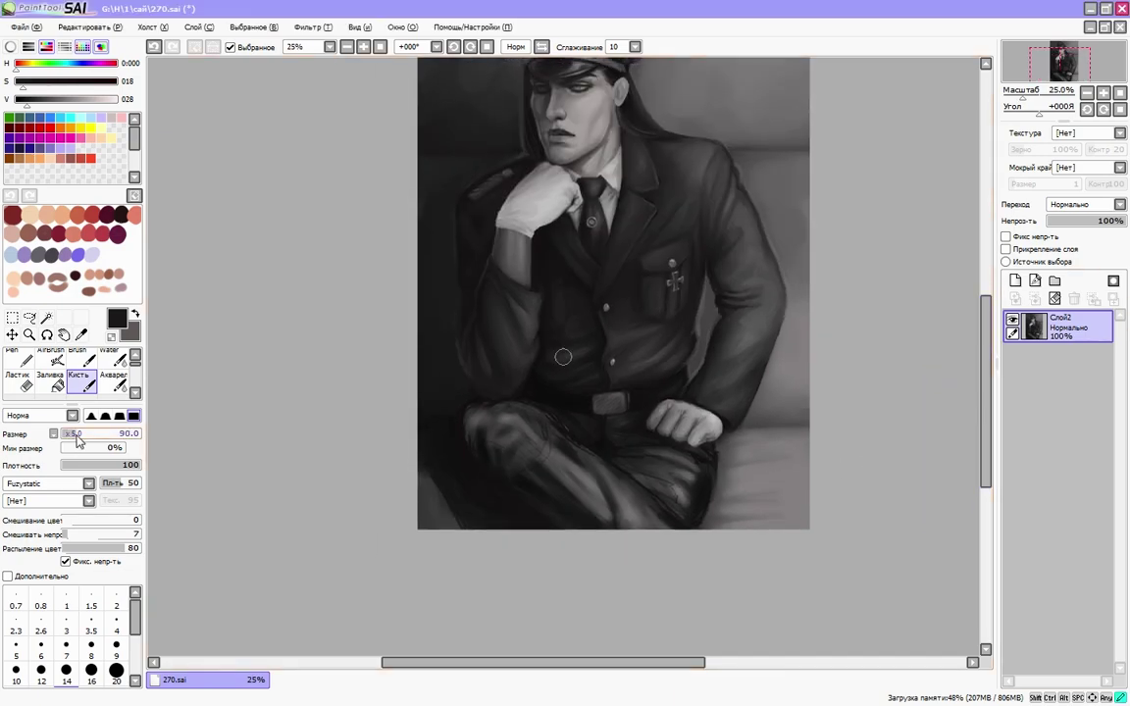
key("h")
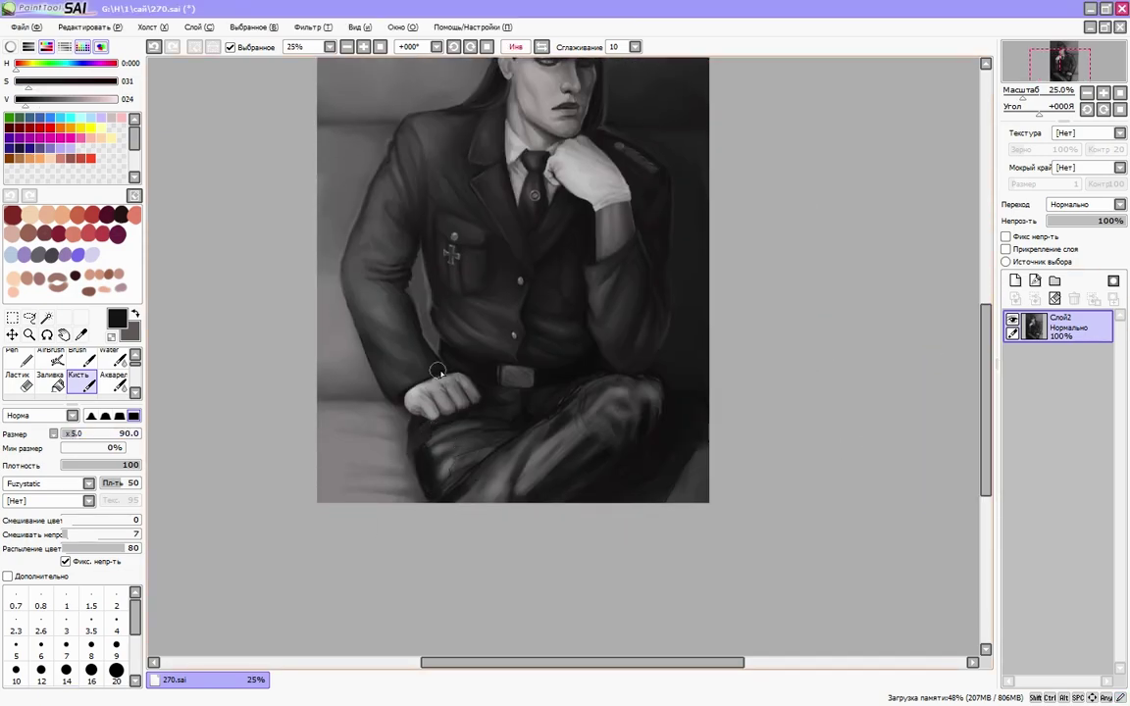
key("h")
key("h")
left_click(411, 452, "alt")
key("h")
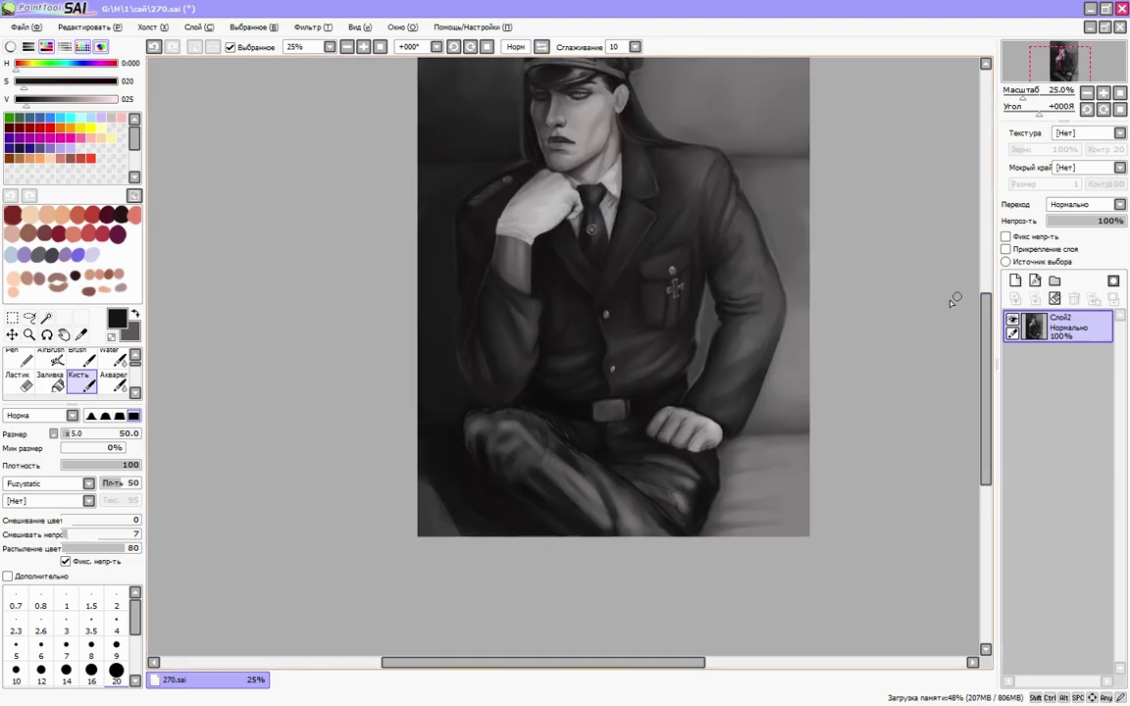
left_click(545, 408, "alt")
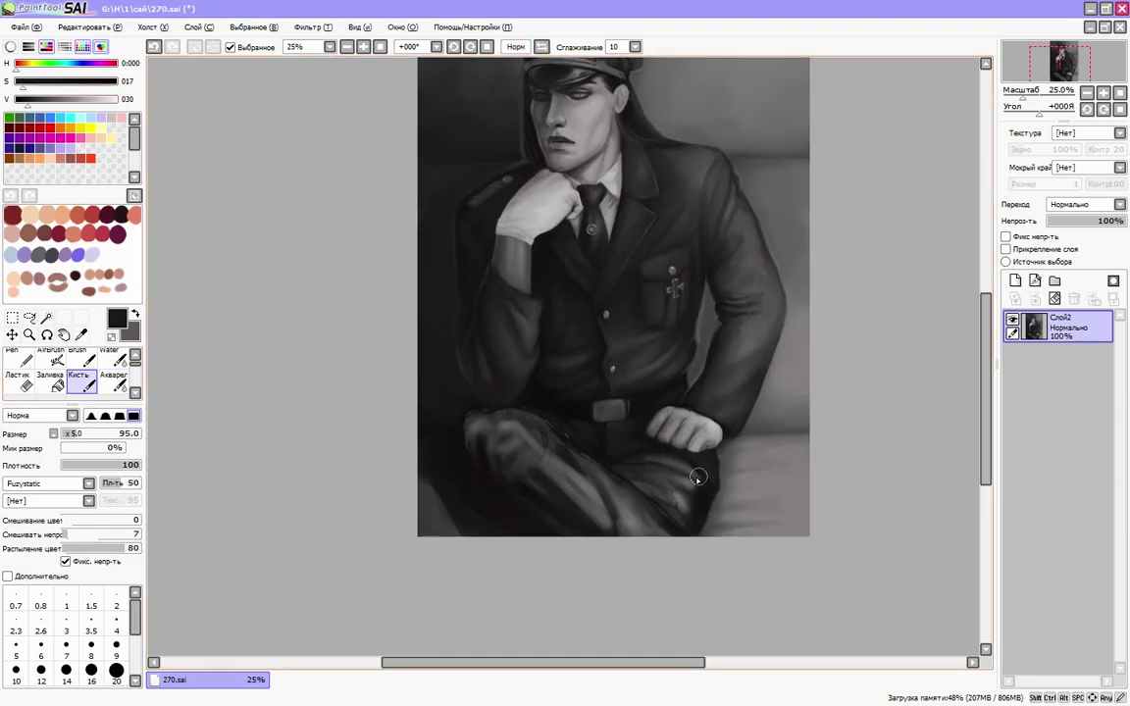
left_click(655, 454, "alt")
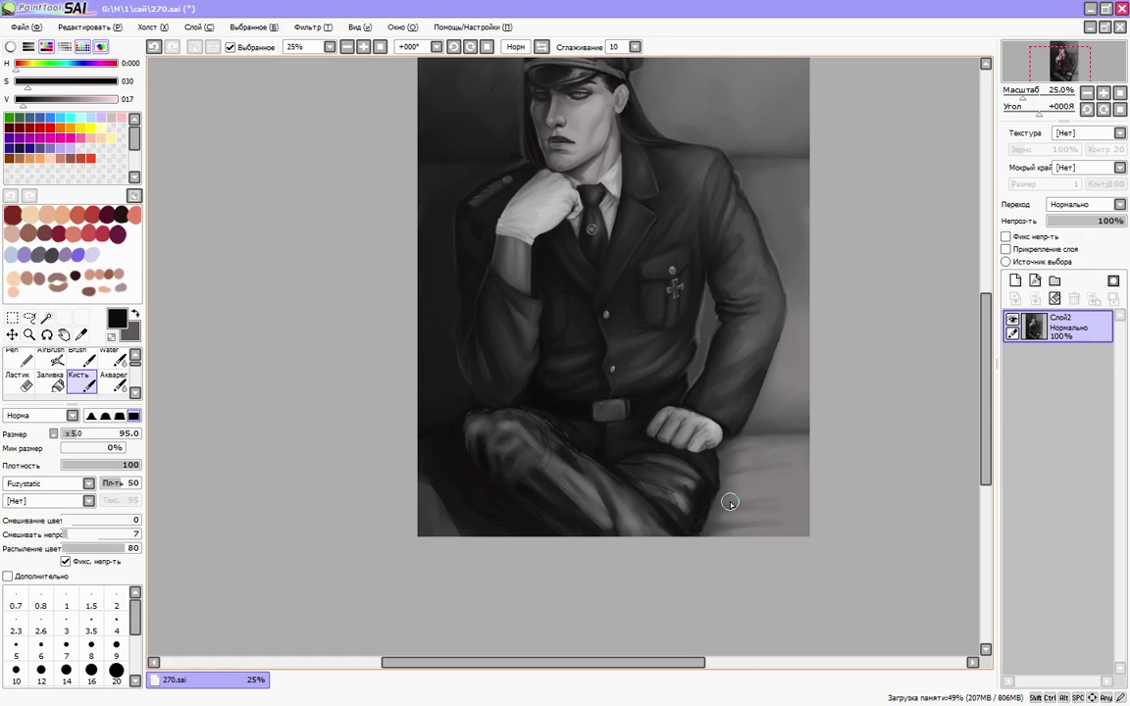
- Detail the lowered glove's fingers with sampled light and mid greys using the Rough_Flat brush at sizes 35 and 25
key("ctrl+plus")
key("b")
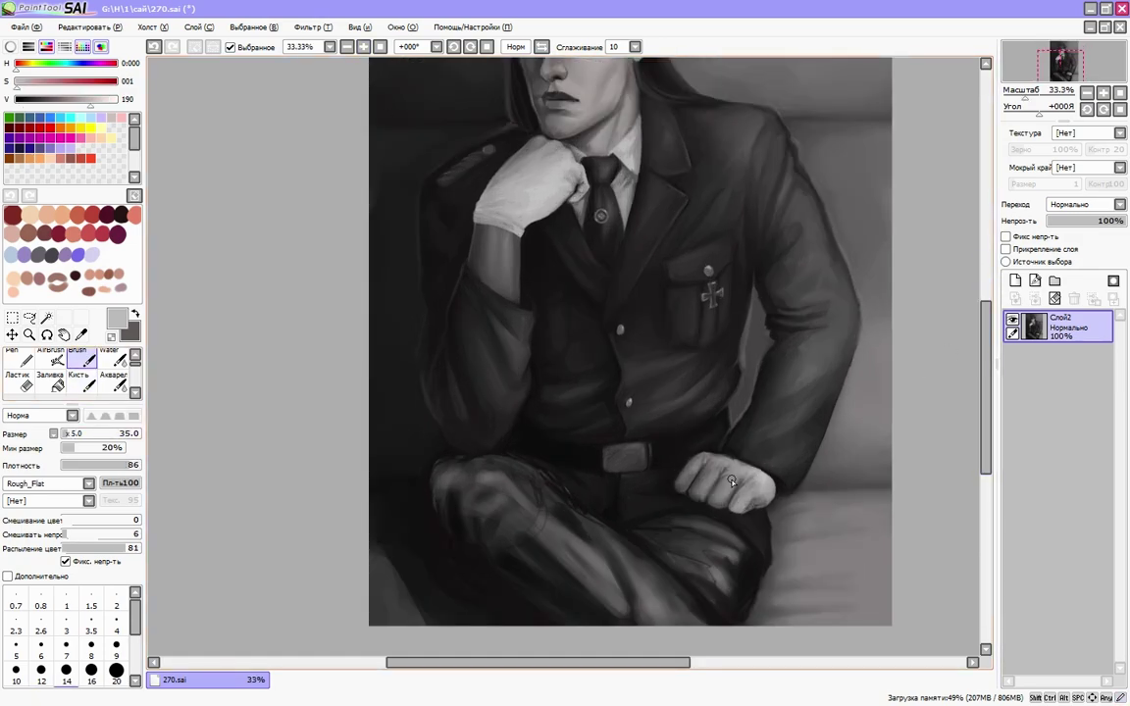
left_click(734, 505, "alt")
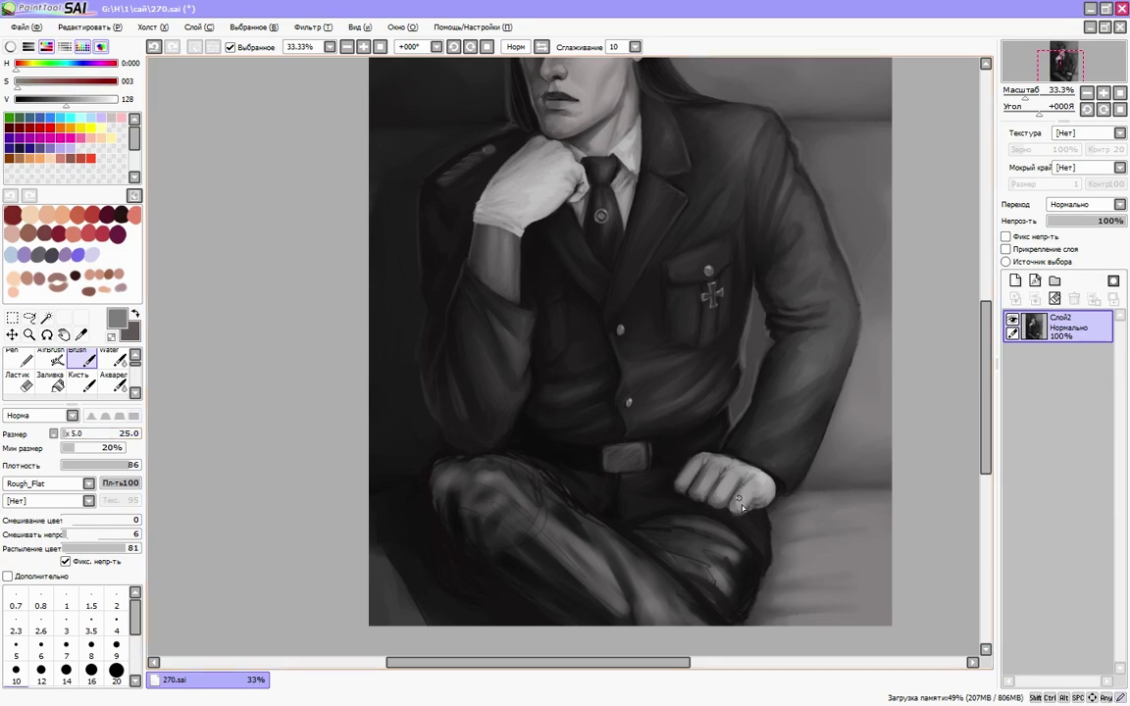
left_click(617, 399, "alt")
- Add textured fold strokes to the jacket sleeves with sampled mid greys using the Rough_Flat brush at size 40
scroll(822, 327, "up", 1)
left_click(824, 358, "alt")
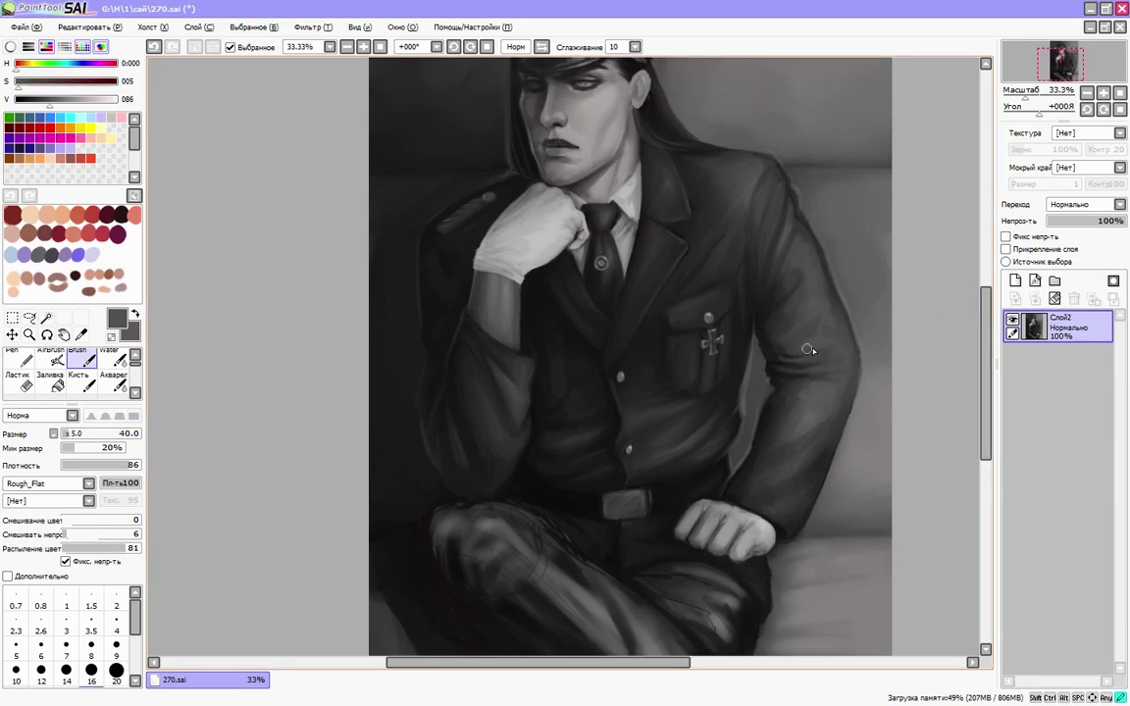
scroll(828, 345, "right", 1)
left_click(432, 227, "alt")
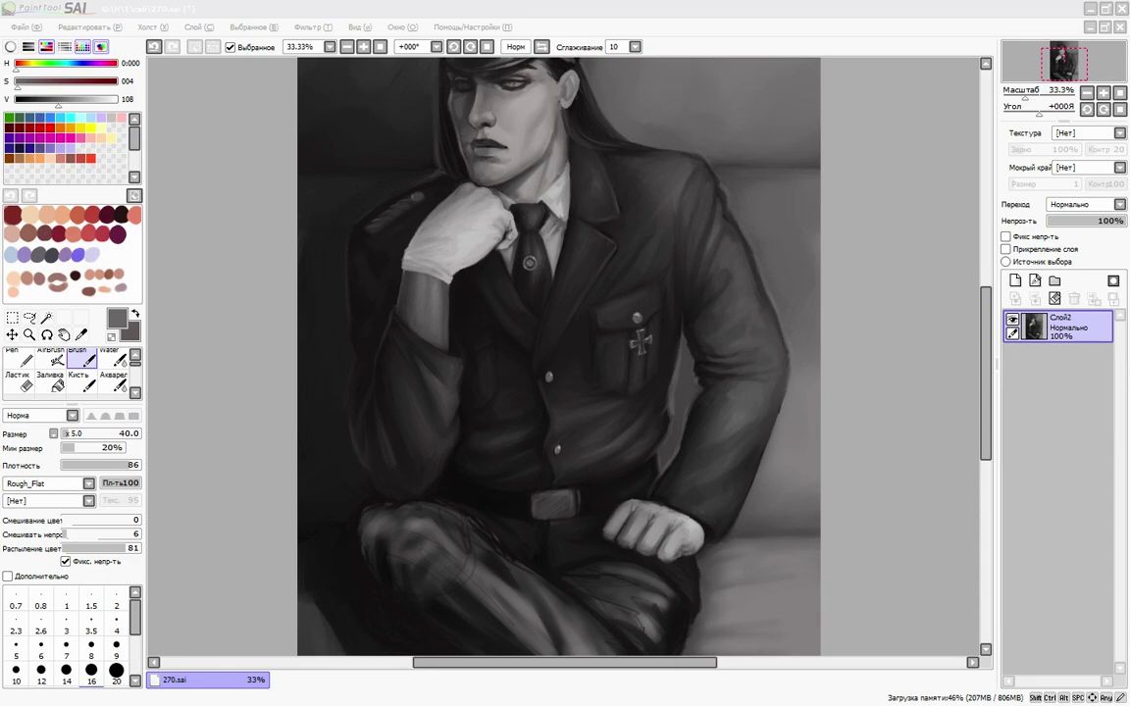
- Cover the sketch lines on the thigh below the lowered glove with sampled dark greys at brush size 105 in the mirrored view
scroll(539, 411, "down", 2)
left_click(540, 411, "alt")
left_click(514, 409, "alt")
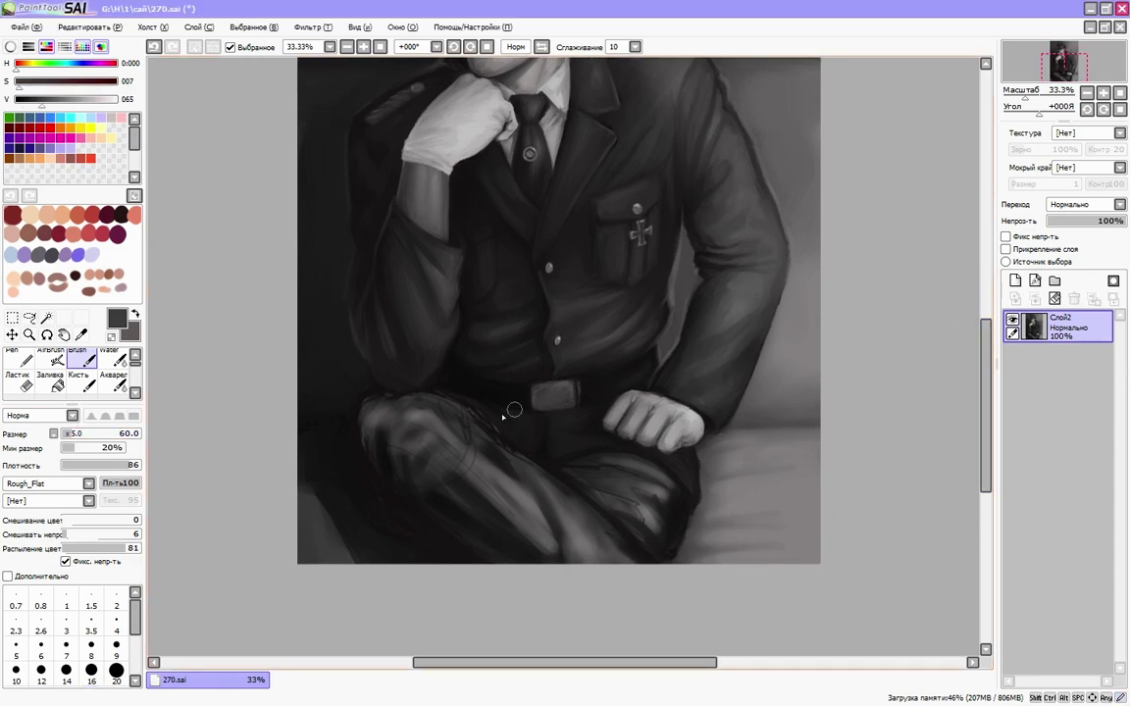
key("b")
key("h")
left_click(469, 456, "alt")
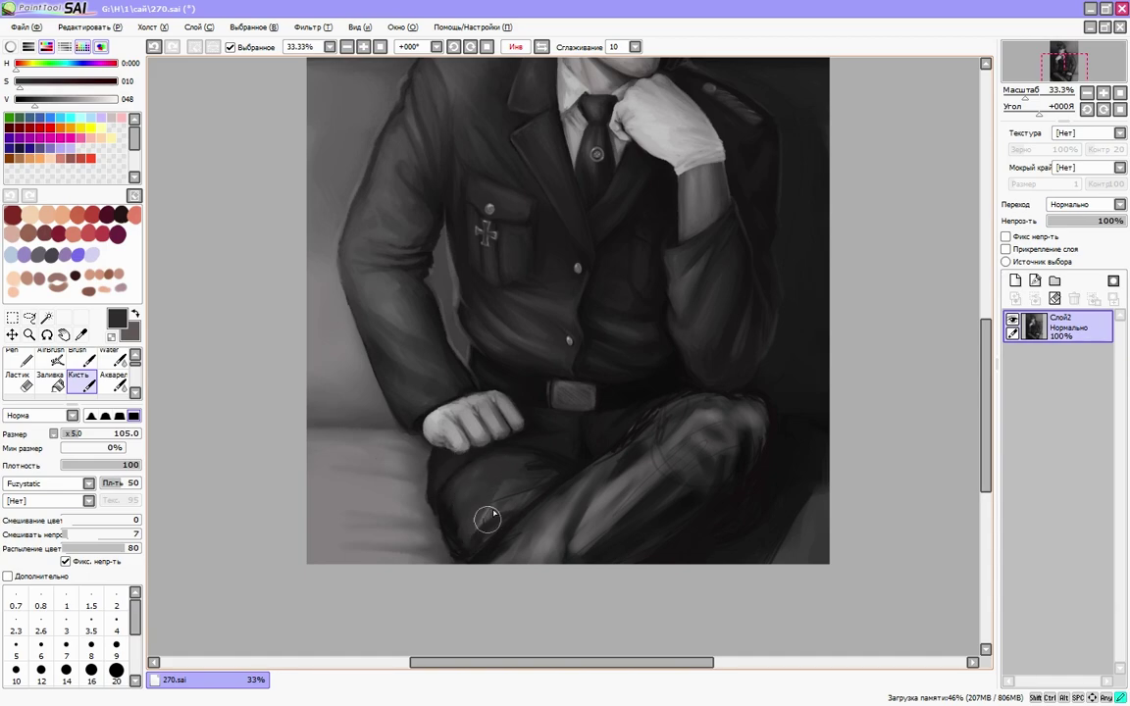
- Smooth the thigh's shading and its outer edge against the sofa with sampled dark greys at brush size 105, checking the mirrored view
key("h")
left_click(576, 487, "alt")
left_click(684, 478, "alt")
key("h")
left_click(420, 462, "alt")
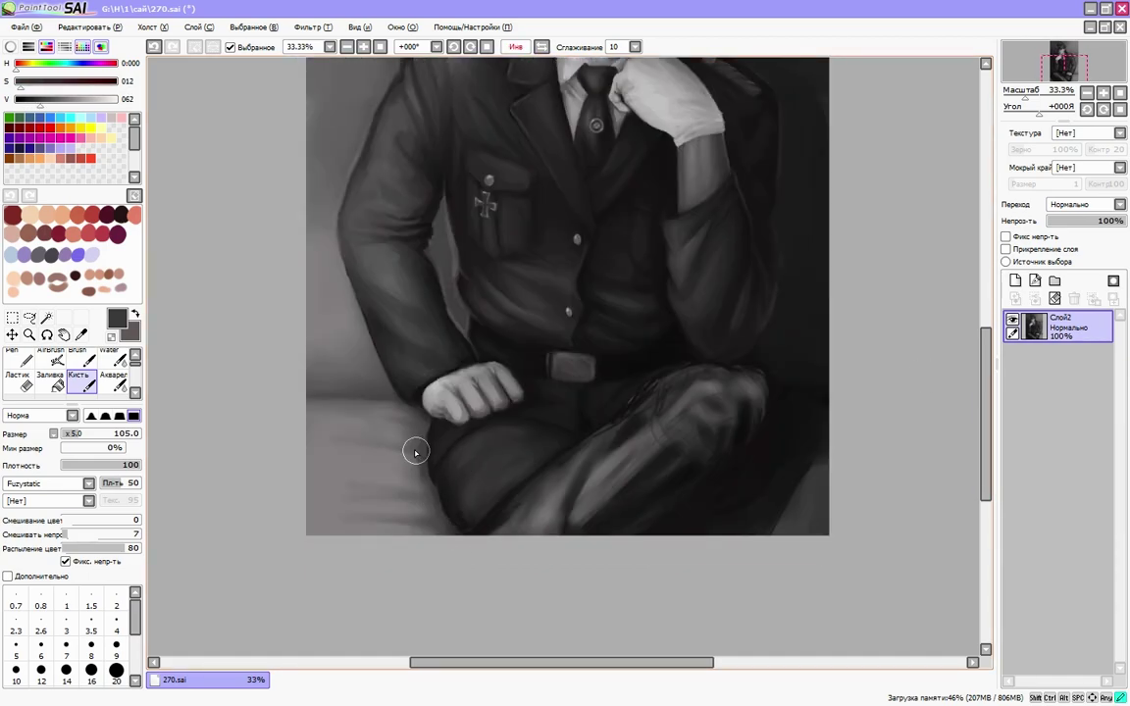
left_click(426, 482, "alt")
- Darken the trousers between the thigh and the crossed leg with a sampled near-black grey at brush size 105
scroll(461, 471, "down", 2)
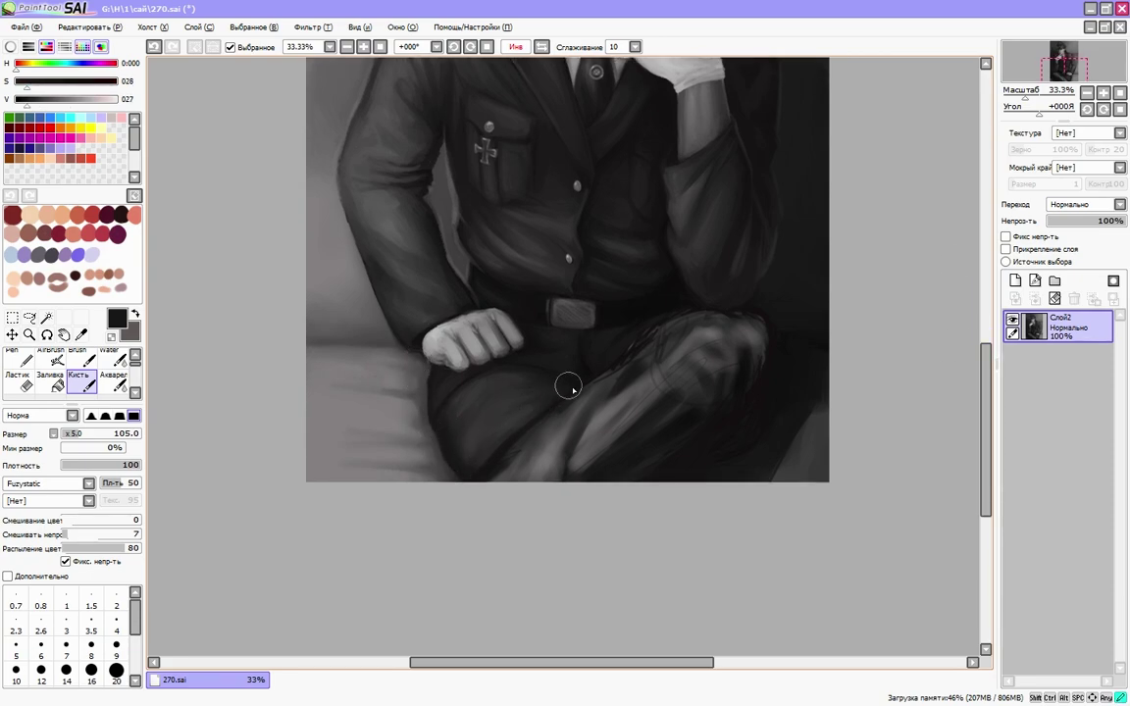
left_click_drag(539, 407, 592, 392)
key("h")
scroll(954, 348, "up", 3)
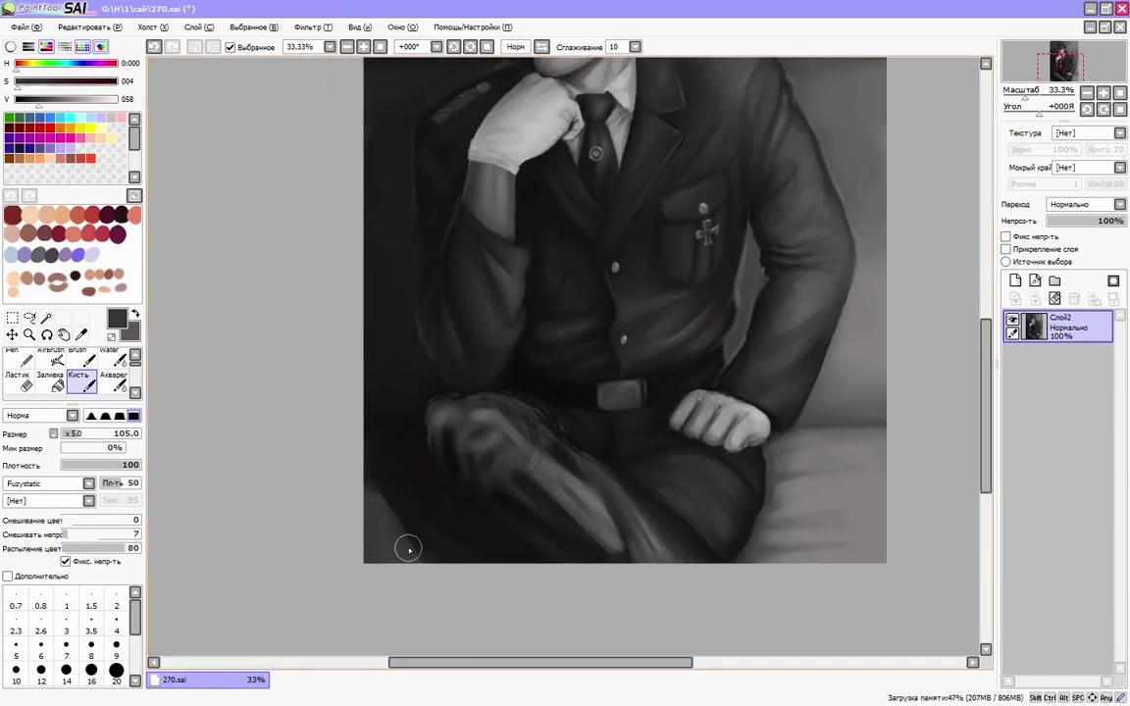
- Repaint the shadowed sofa beneath the crossed leg with sampled dark greys at brush size 215, checking the mirrored view
key("minus")
key("h")
scroll(610, 537, "up", 1)
left_click(668, 531, "alt")
mouse_move(681, 494)
left_mouse_down()
mouse_move(686, 525)
mouse_move(628, 471)
left_mouse_up()
key("h")
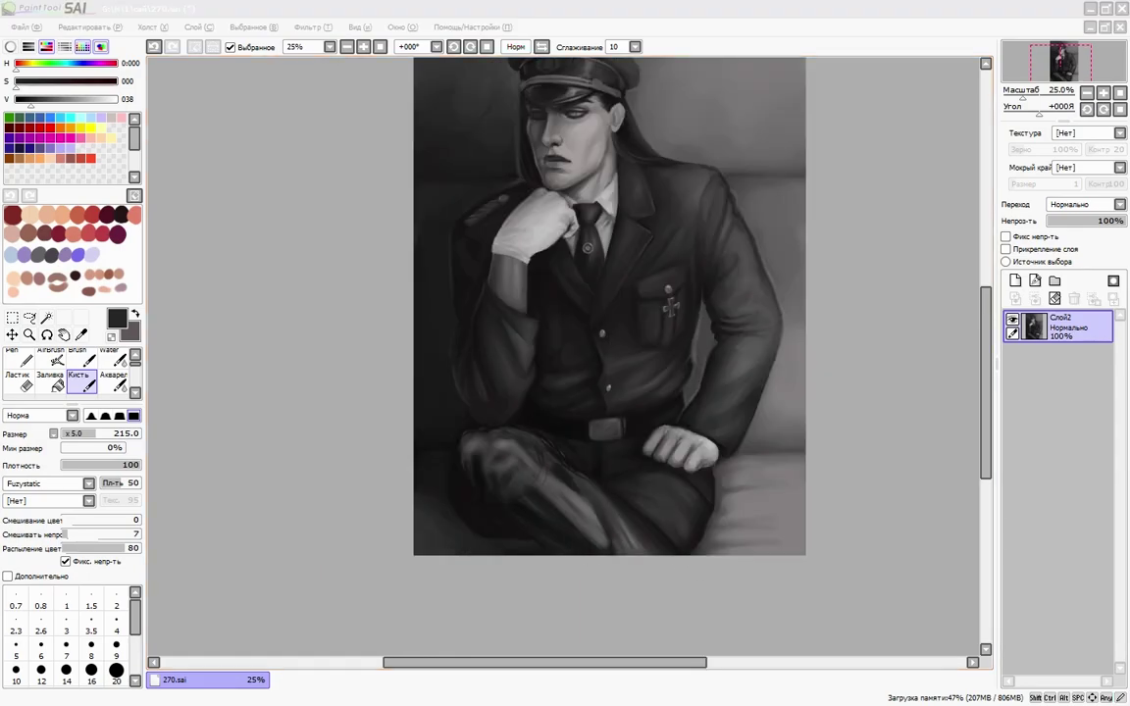
- Deepen the shadow on the lap below the belt buckle with a sampled near-black grey at brush size 215
left_click(601, 471, "alt")
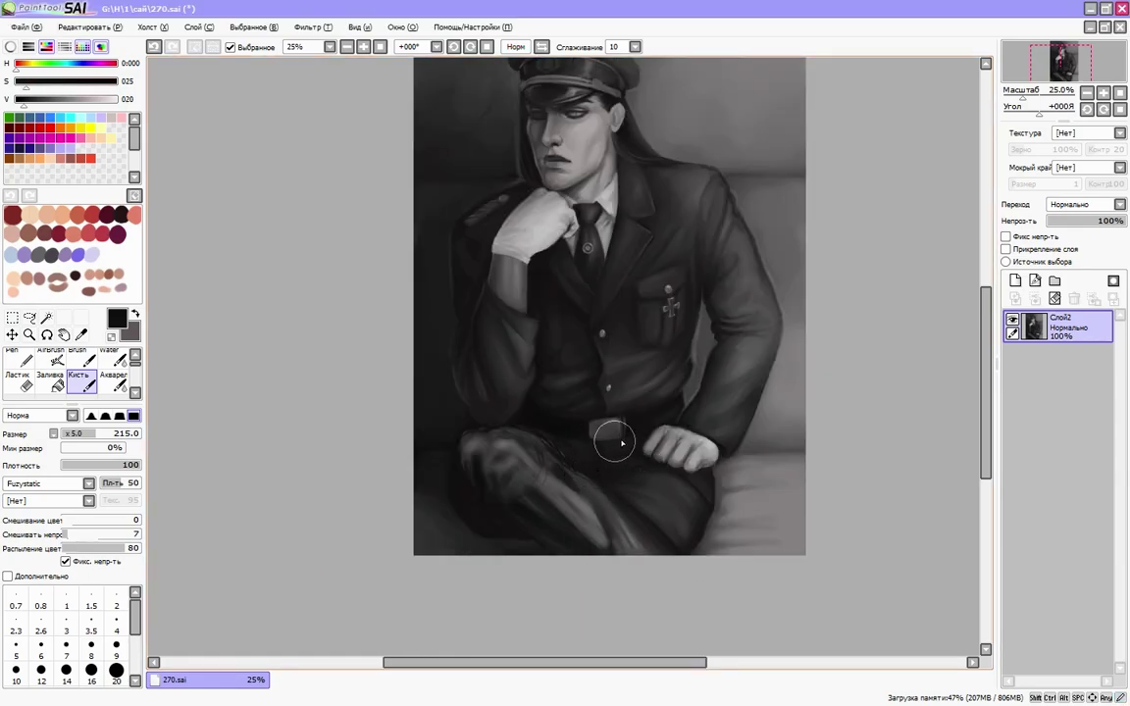
left_click(453, 46)
left_click(486, 46)
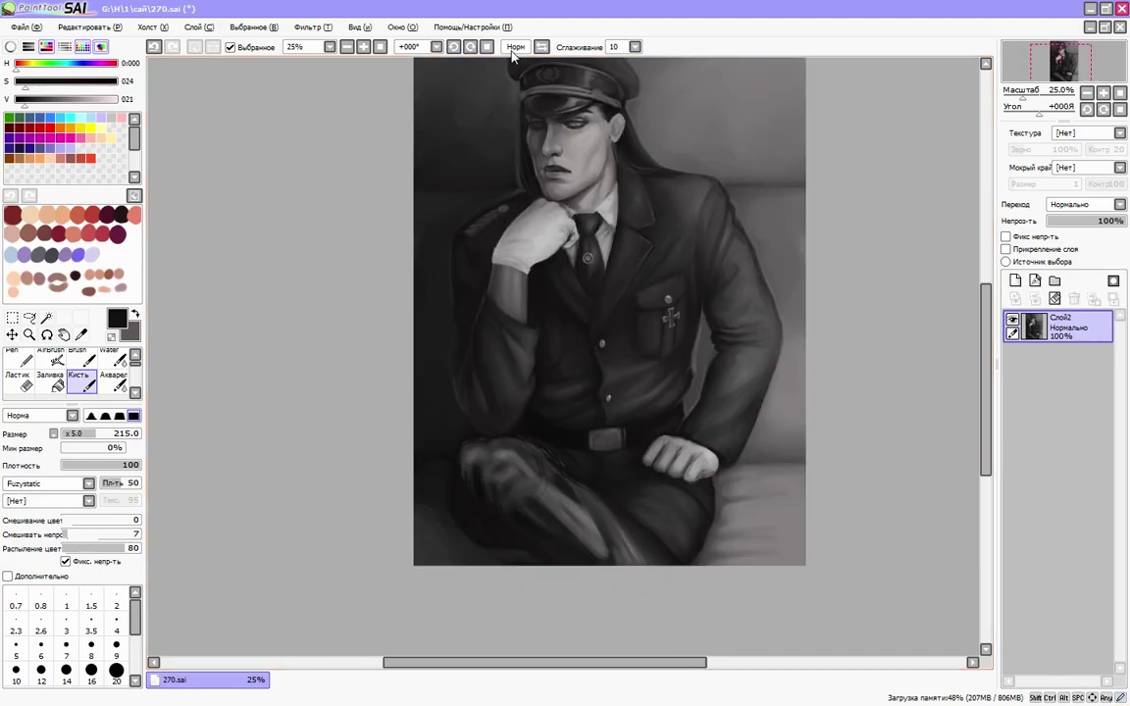
- Reshape and soften the crossed leg's knee with sampled dark greys at brush size 110, checking the mirrored view
key("h")
left_click(560, 454, "alt")
left_click(654, 457, "alt")
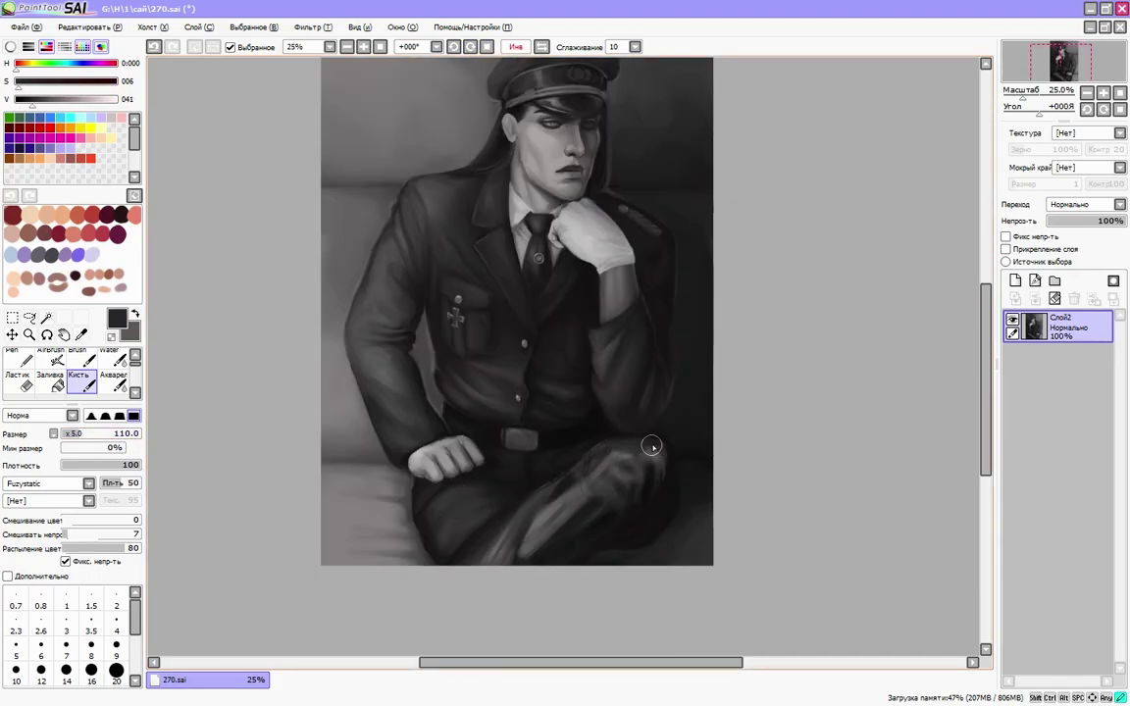
left_click(627, 471, "alt")
key("h")
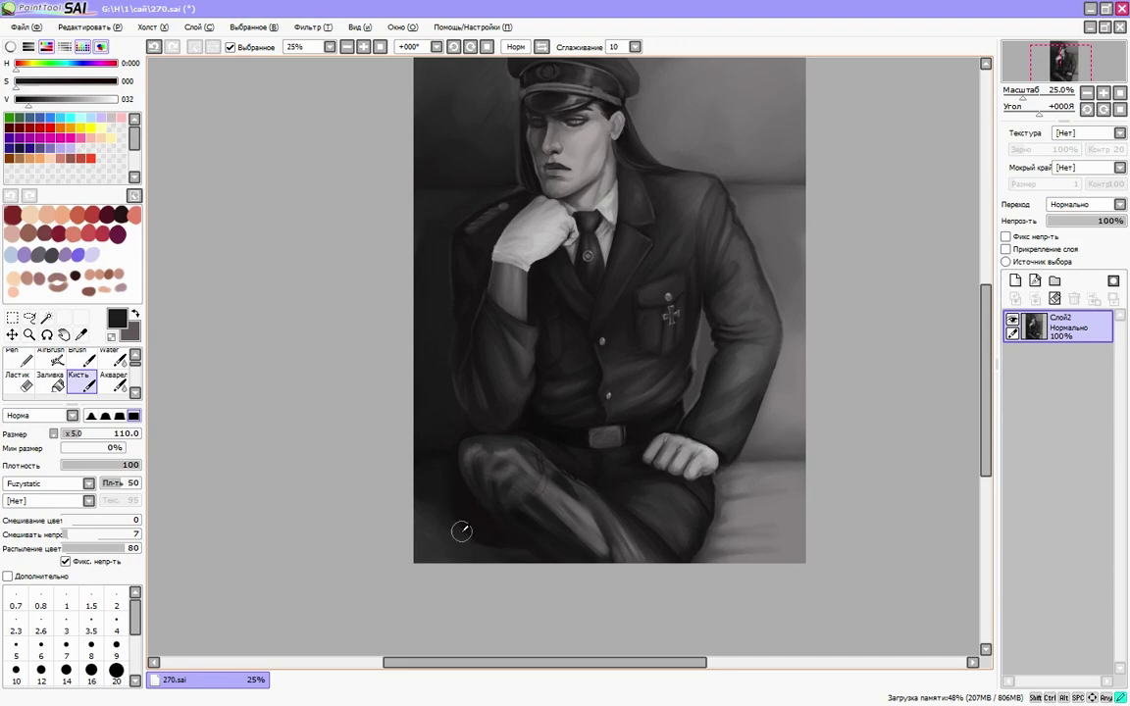
key("h")
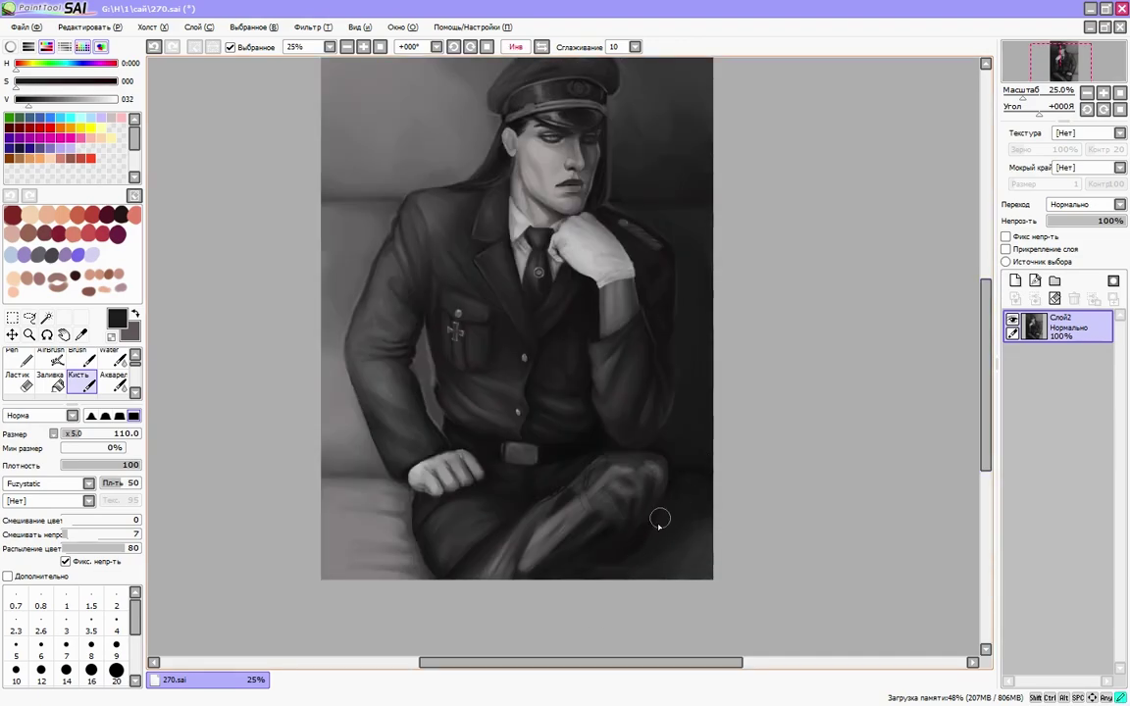
- Darken the outer edge of the crossed knee and lighten the shin with sampled greys at brush size 85
left_click(673, 475, "alt")
left_click_drag(676, 485, 637, 472)
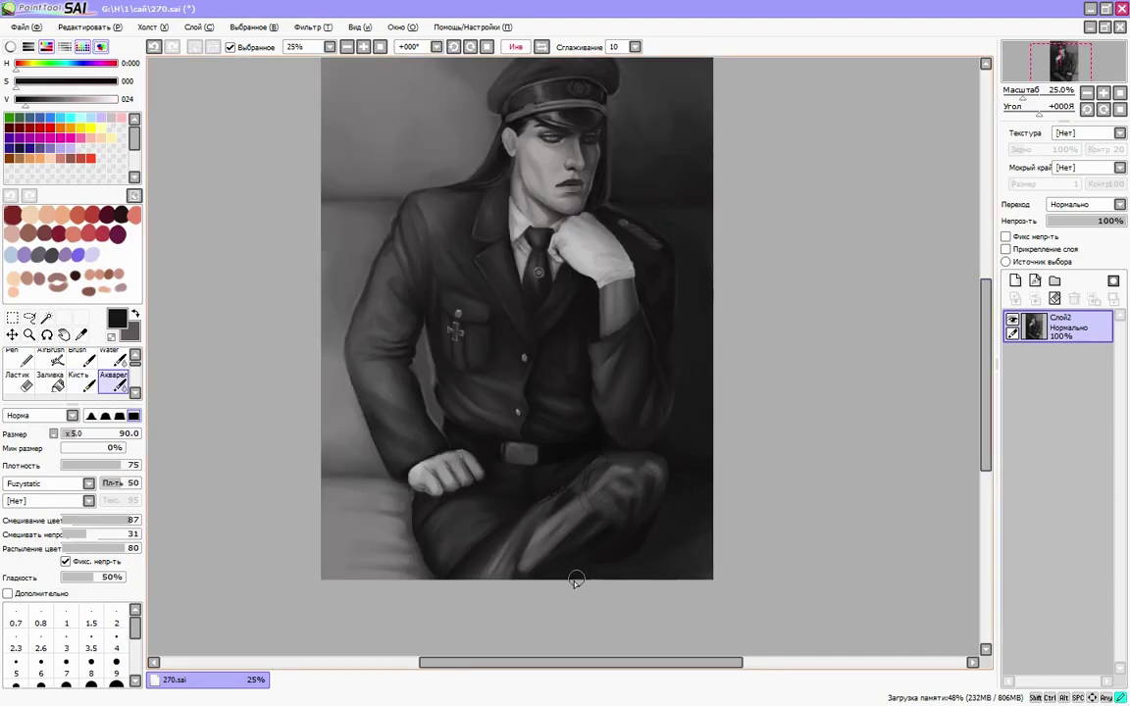
left_click(77, 359)
left_click(442, 576, "alt")
left_click(78, 383)
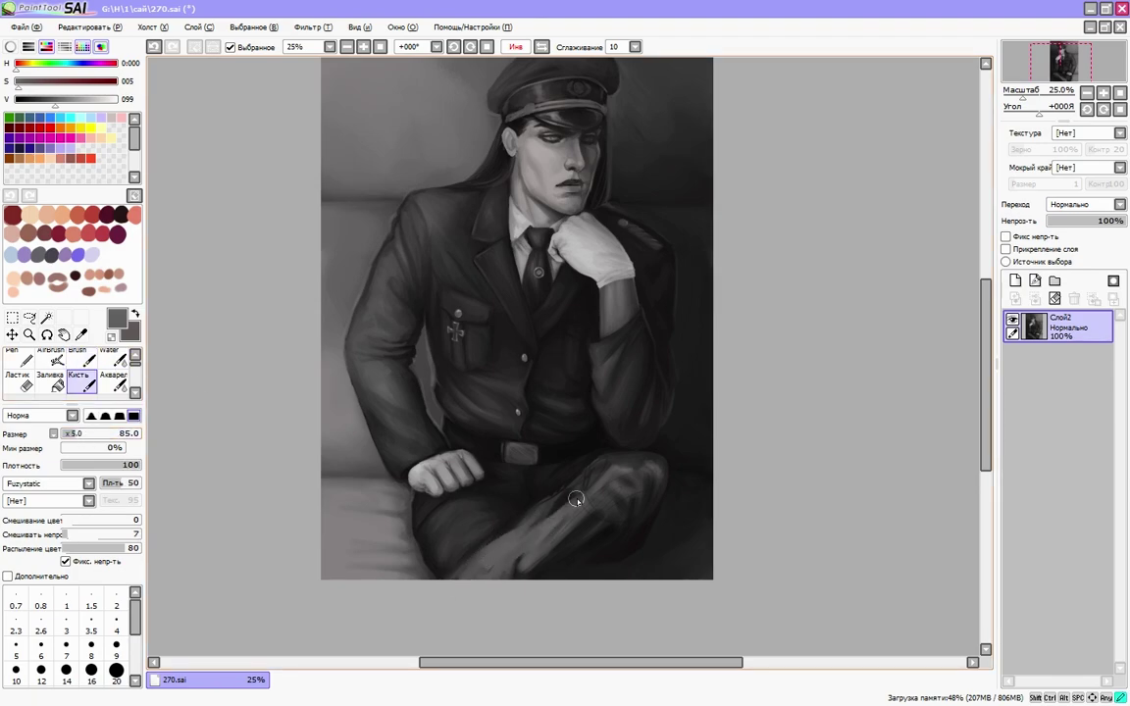
- Repaint the shin and the side of the crossed knee with sampled greys at brush size 145 in a rotated, mirrored view
key("h")
left_click(495, 459, "alt")
left_click(472, 486, "alt")
key("End")
key("End")
key("End")
mouse_move(424, 467)
left_mouse_down()
mouse_move(456, 388)
mouse_move(451, 446)
left_mouse_up()
left_click(464, 410, "alt")
left_click(435, 408, "alt")
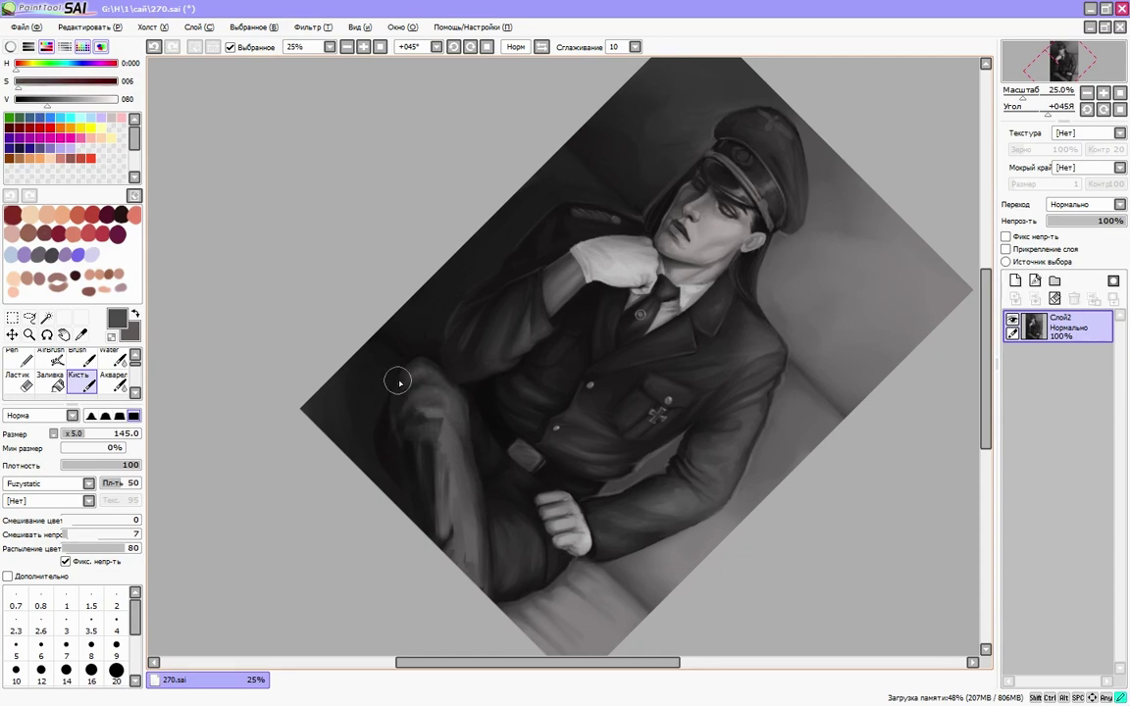
- Refine the folds and shadows of the crossed leg with sampled dark and mid greys at brush size 145, checking the mirrored view
key("Home")
left_click(485, 432, "alt")
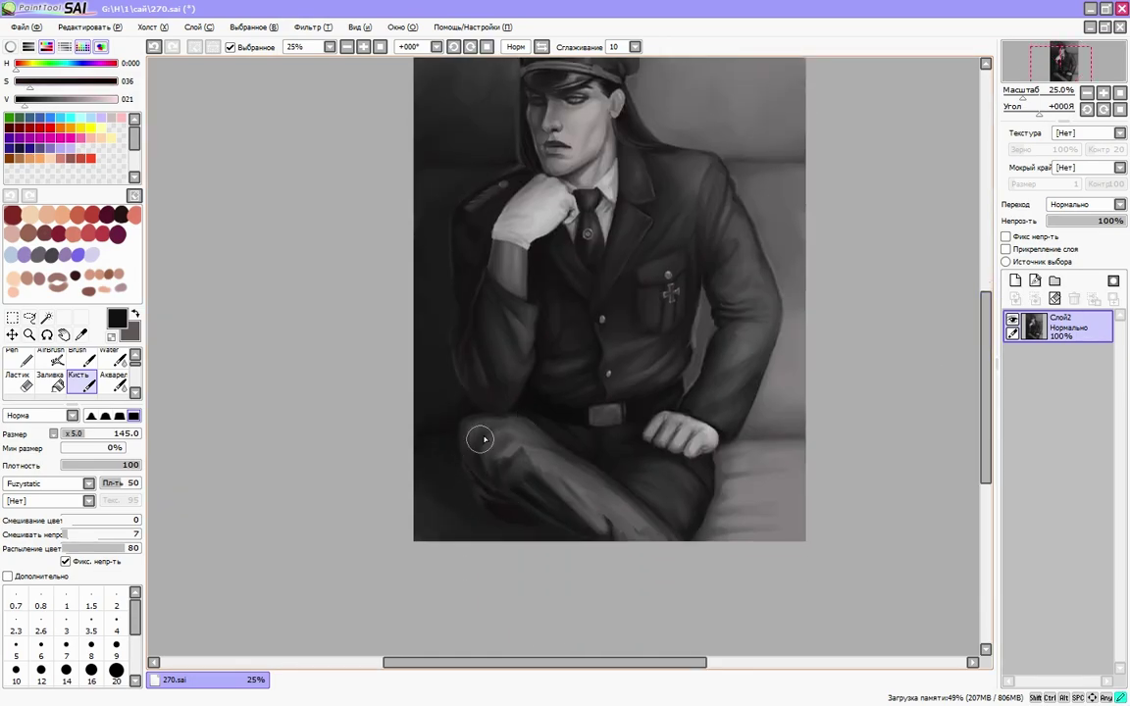
left_click_drag(508, 424, 437, 371)
left_click(429, 380, "alt")
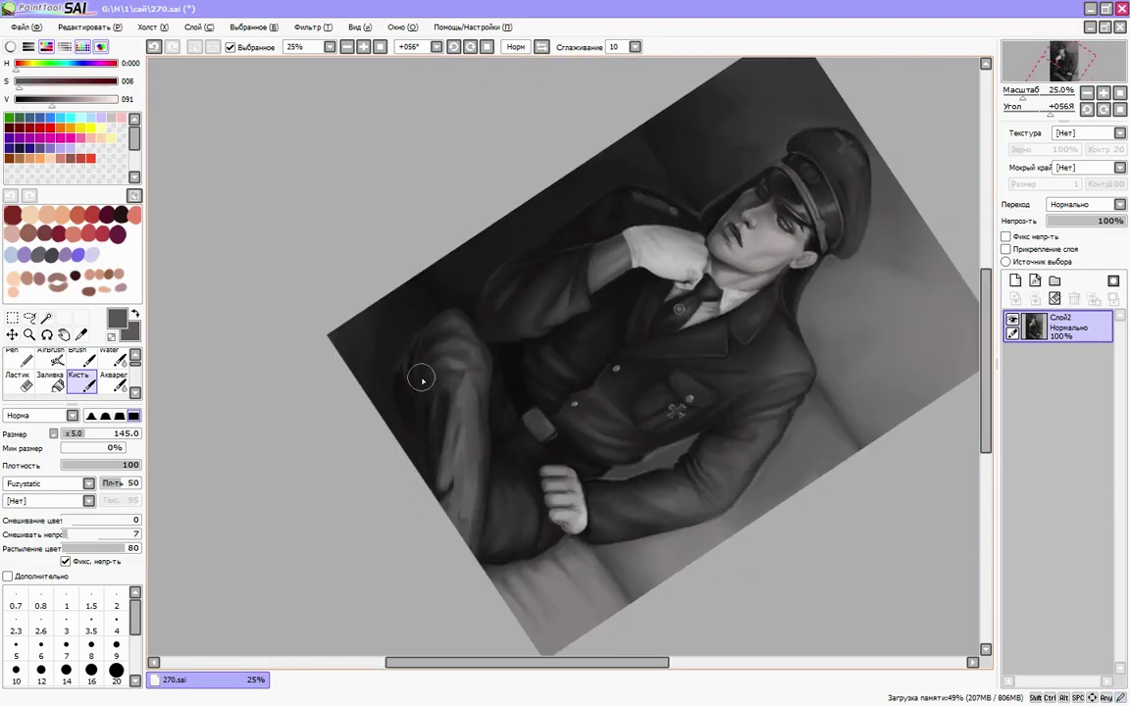
key("Home")
key("h")
left_click(605, 449, "alt")
left_click(543, 507, "alt")
left_click(543, 500, "alt")
key("h")
left_click(484, 478, "alt")
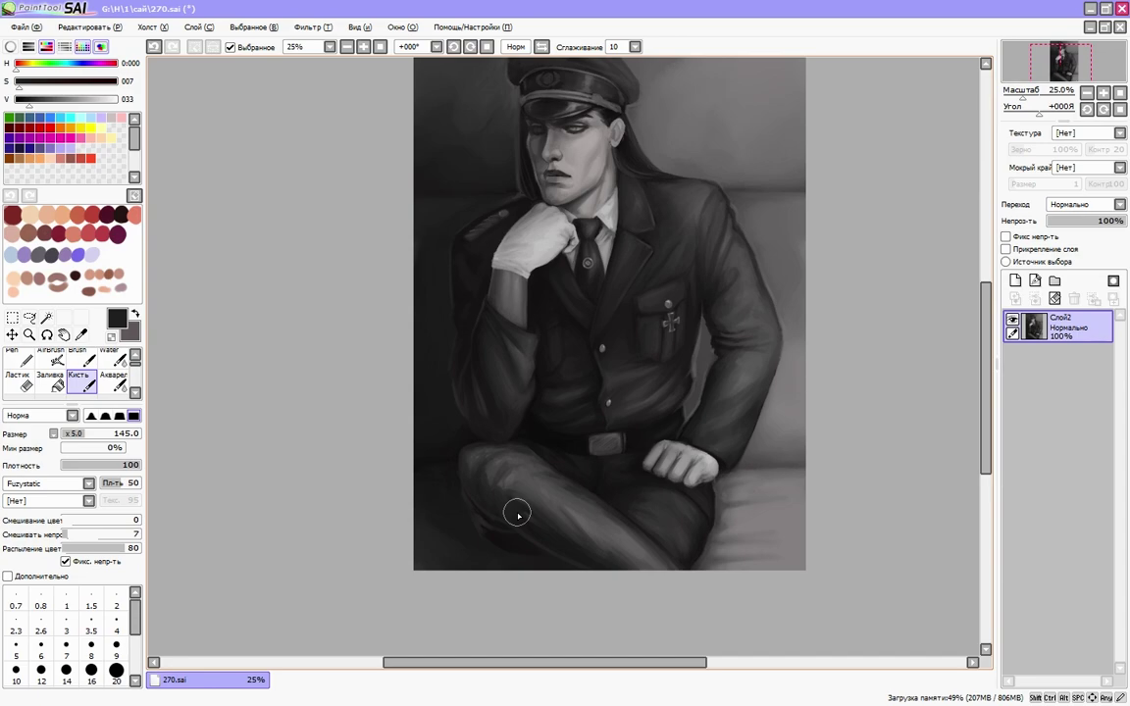
- Scale the whole painting down slightly on the canvas and trim the empty strip beside it
key("ctrl+t")
mouse_move(849, 637)
left_mouse_down()
mouse_move(839, 614)
mouse_move(834, 627)
left_mouse_up()
key("Return")
left_click(147, 27)
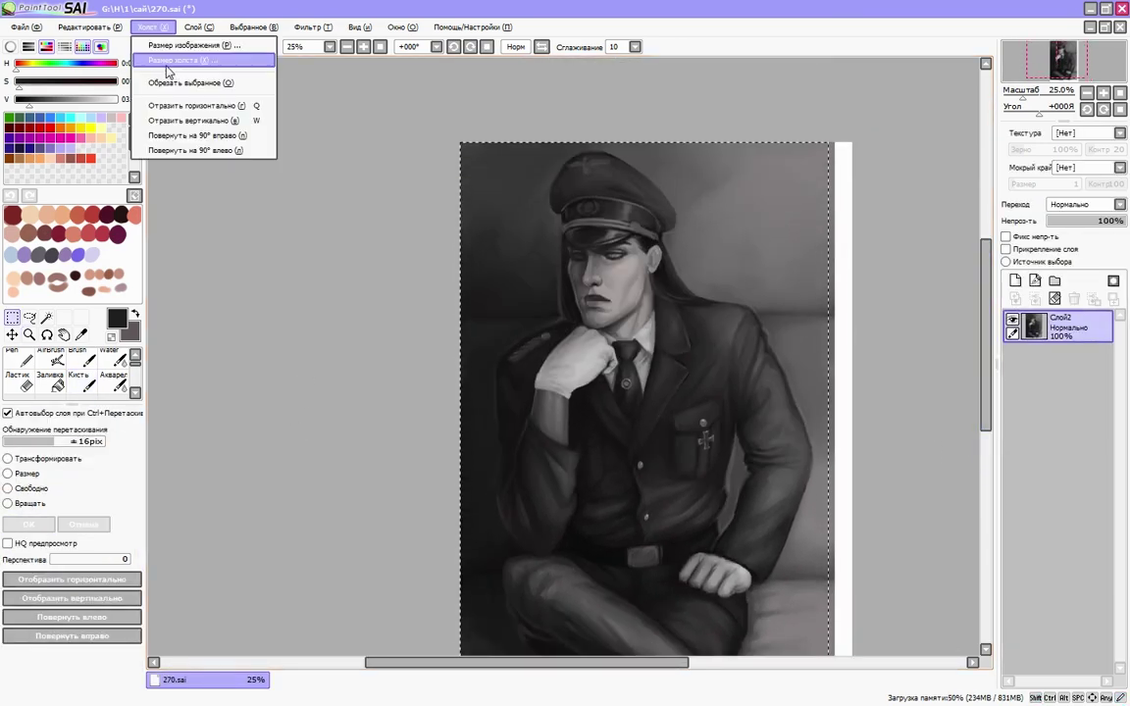
key("Escape")
- Paint the sofa into the blank strip beneath the figure with sampled greys at brush size 185, checking the mirrored view
key("b")
left_click_drag(557, 591, 587, 574)
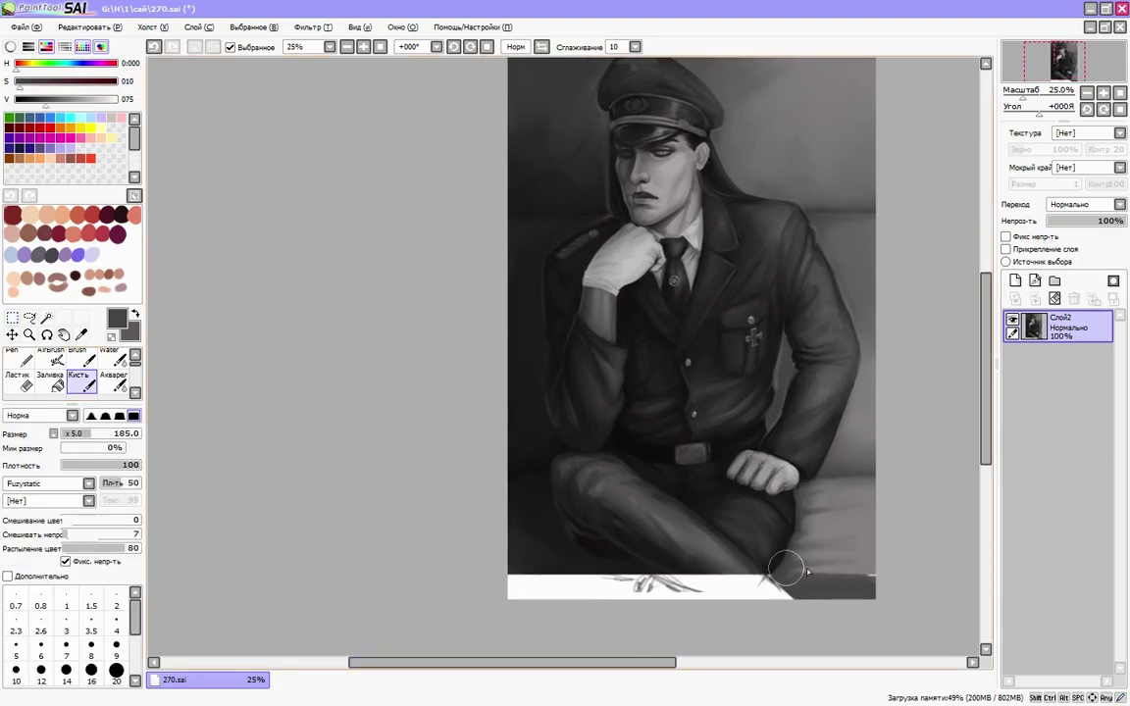
left_click_drag(512, 557, 578, 587)
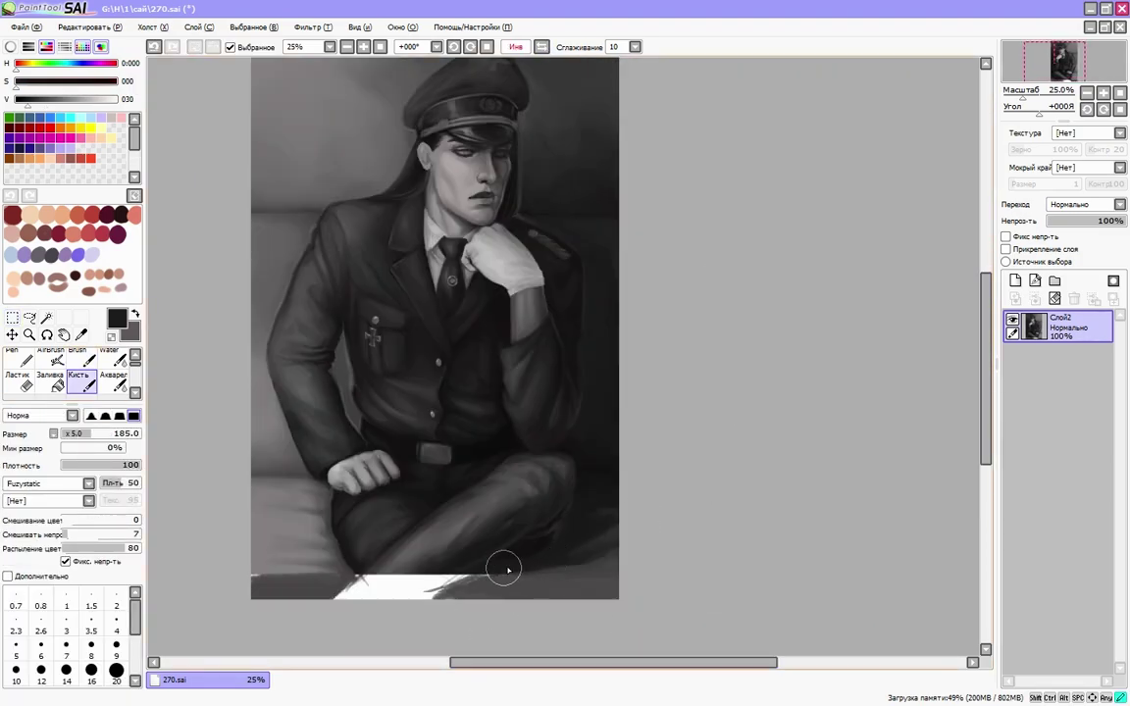
key("h")
left_click(555, 575, "alt")
left_click(507, 514, "alt")
key("h")
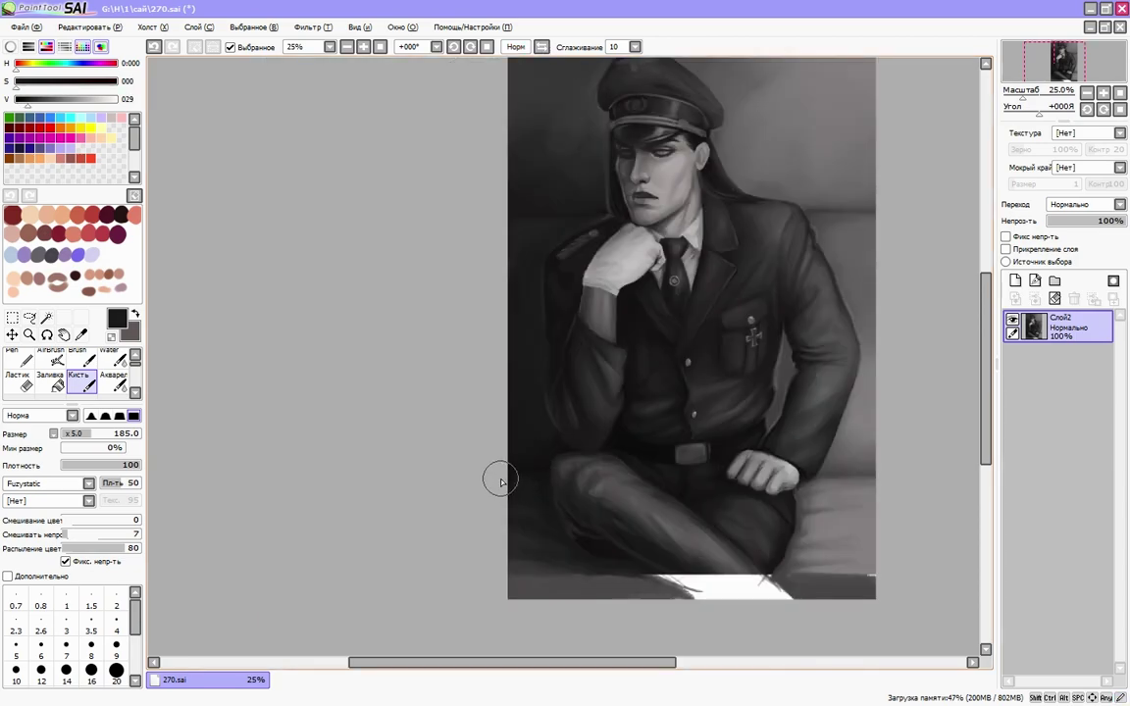
scroll(618, 424, "down", 1)
left_click(802, 474, "alt")
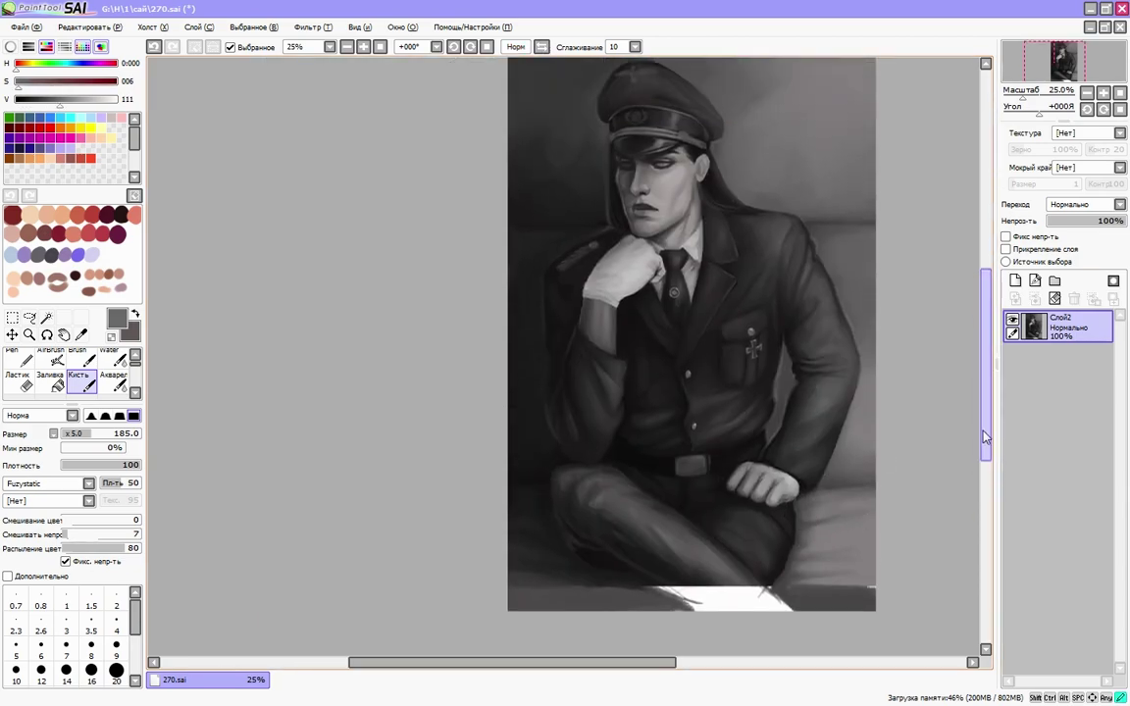
- Extend the crossed leg's lower shin over the remaining blank area with sampled greys at brush size 125
mouse_move(646, 531)
left_mouse_down()
mouse_move(721, 518)
mouse_move(655, 520)
mouse_move(711, 552)
mouse_move(278, 451)
left_mouse_up()
key("bracketleft")
key("bracketleft")
key("bracketleft")
left_click(491, 591, "alt")
left_click(448, 543, "alt")
key("Home")
key("bracketright")
key("bracketright")
left_click(744, 529, "alt")
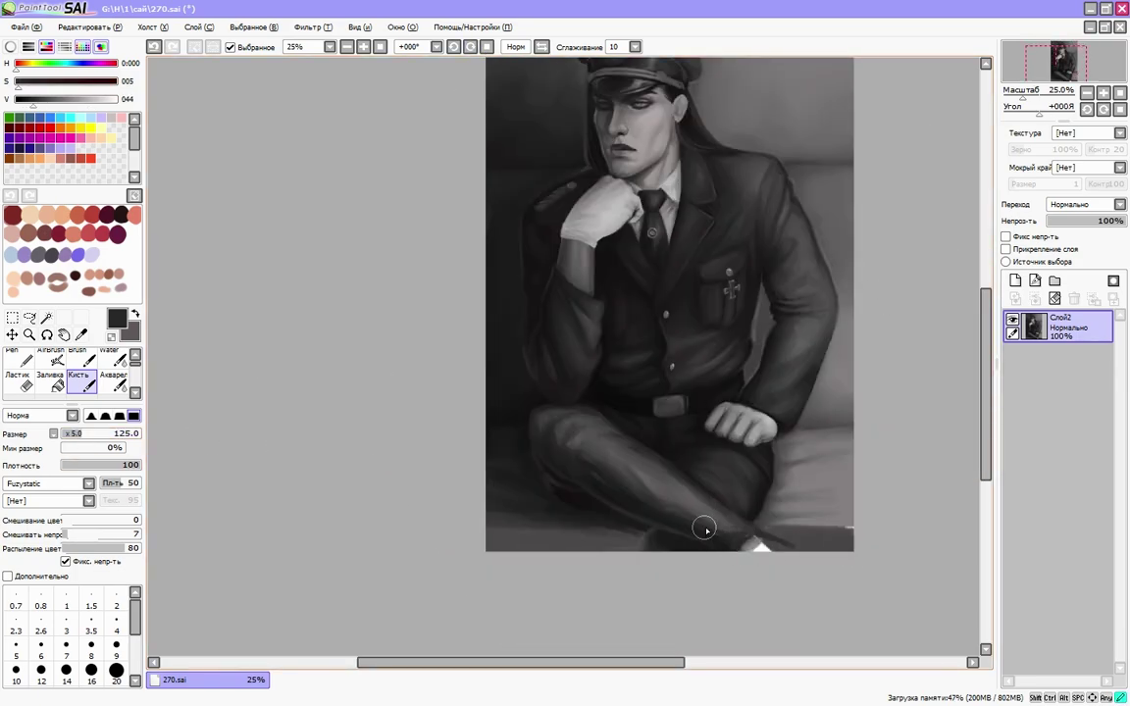
left_click(721, 517, "alt")
left_click(732, 535, "alt")
left_click_drag(732, 534, 546, 404)
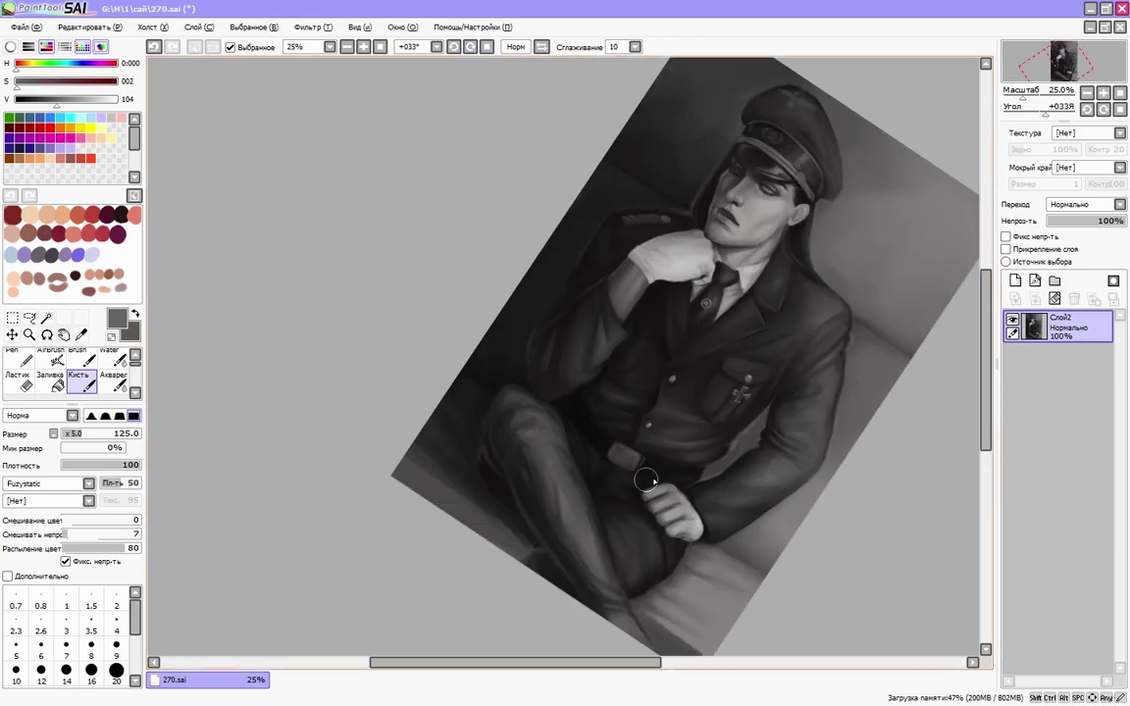
- Sharpen the dark edges of the lower crossed leg with a sampled near-black at brush size 60, checking the mirrored view
key("bracketleft")
key("bracketleft")
key("bracketleft")
left_click(588, 569, "alt")
key("Home")
key("h")
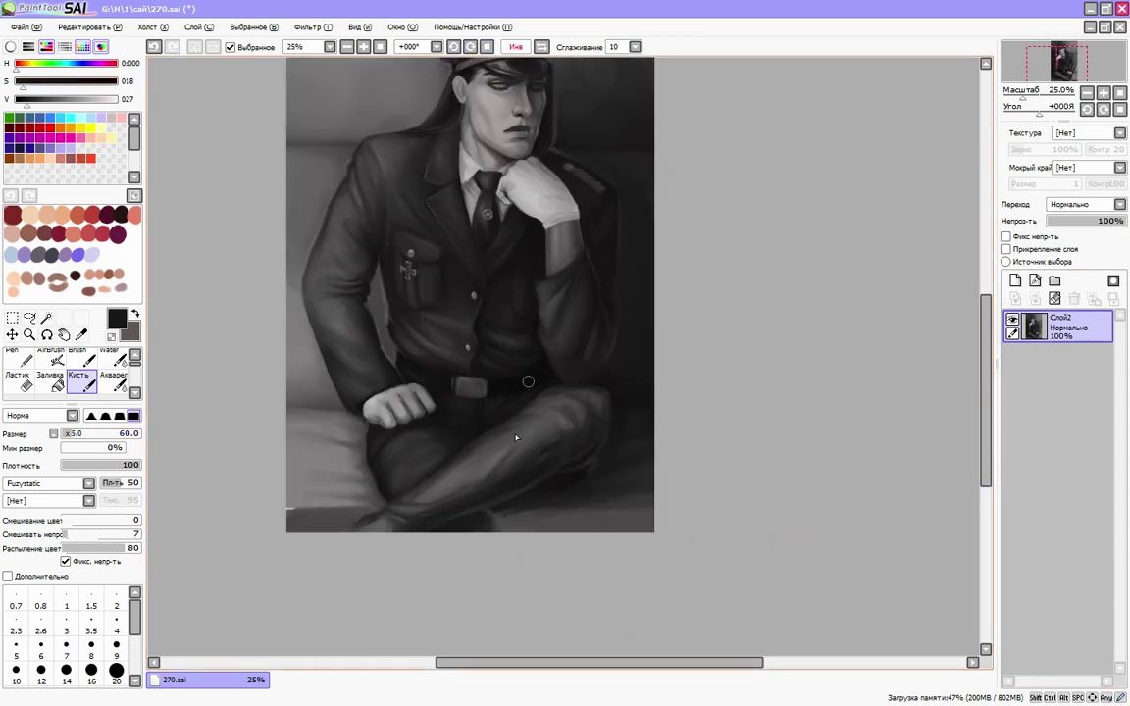
- Blend the sofa seat around the crossed leg's lower end with sampled greys at brush size 180
left_click(152, 468, "alt")
key("bracketright")
key("bracketright")
key("bracketright")
key("bracketright")
key("bracketright")
key("bracketright")
key("bracketright")
key("bracketright")
left_click(416, 568, "alt")
left_click(566, 541, "alt")
mouse_move(566, 541)
left_mouse_down()
mouse_move(657, 473)
mouse_move(509, 572)
left_mouse_up()
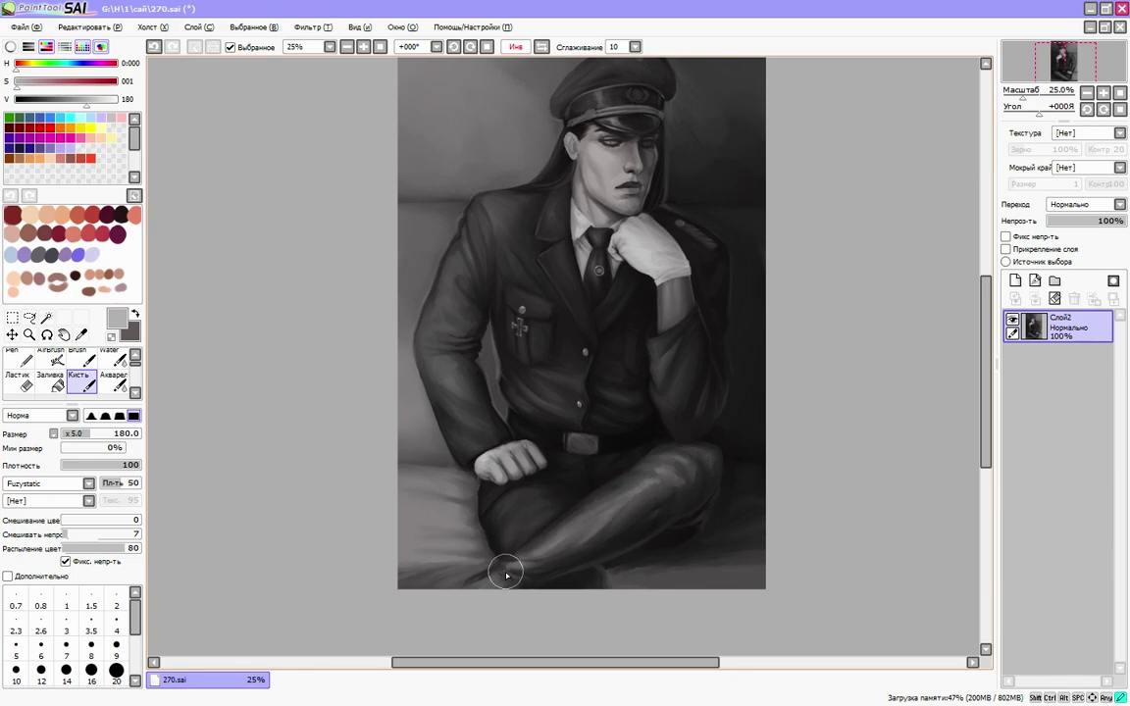
- Brighten the highlights along the crossed leg with a sampled light grey at brush size 70
key("bracketleft")
key("bracketleft")
key("bracketleft")
key("bracketleft")
key("bracketleft")
key("bracketleft")
key("bracketleft")
scroll(622, 502, "down", 1)
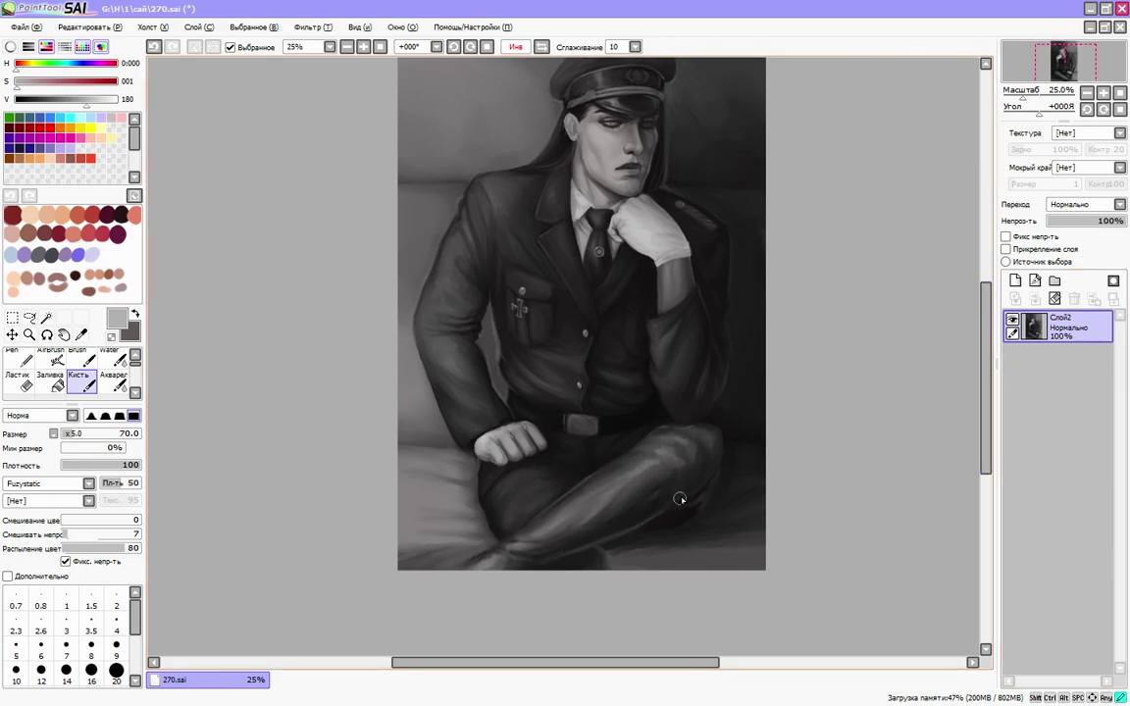
- On a new layer, paint the handle of a thin black stick behind the resting glove in sampled near-black at brush size 35
key("h")
key("ctrl+shift+n")
left_click(883, 354, "alt")
scroll(882, 353, "up", 1)
left_click_drag(687, 412, 549, 324)
key("bracketleft")
key("bracketleft")
key("bracketleft")
key("bracketleft")
key("bracketleft")
key("bracketleft")
key("bracketleft")
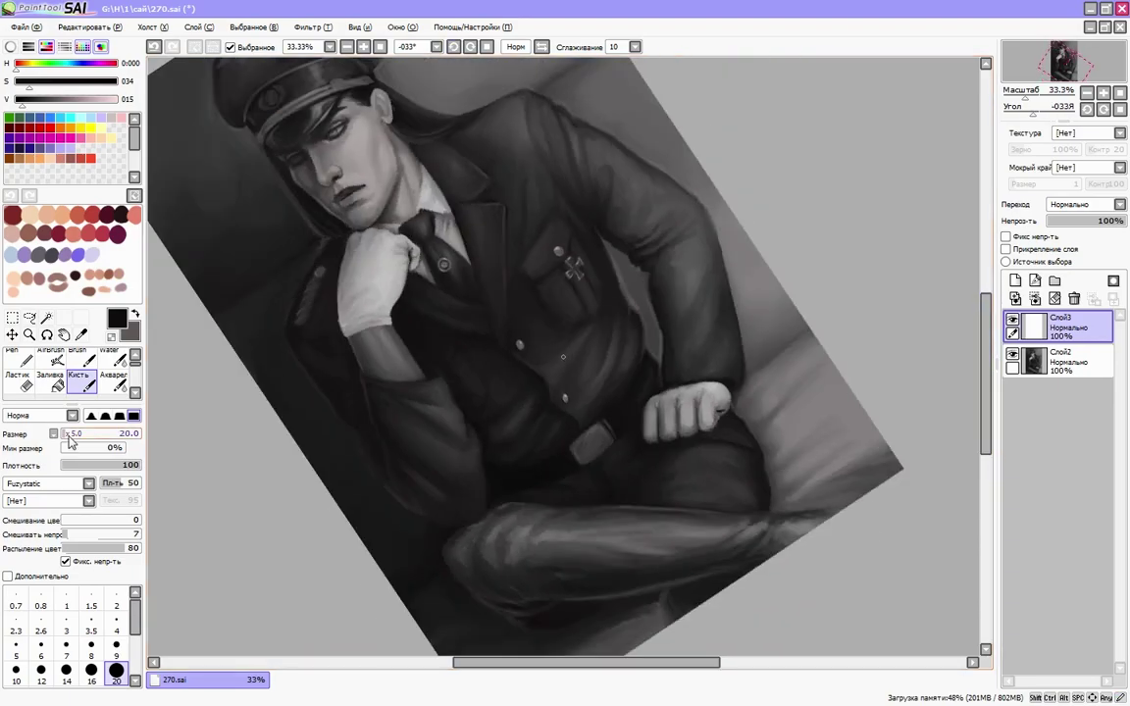
left_click(130, 416)
key("bracketright")
key("bracketright")
key("bracketright")
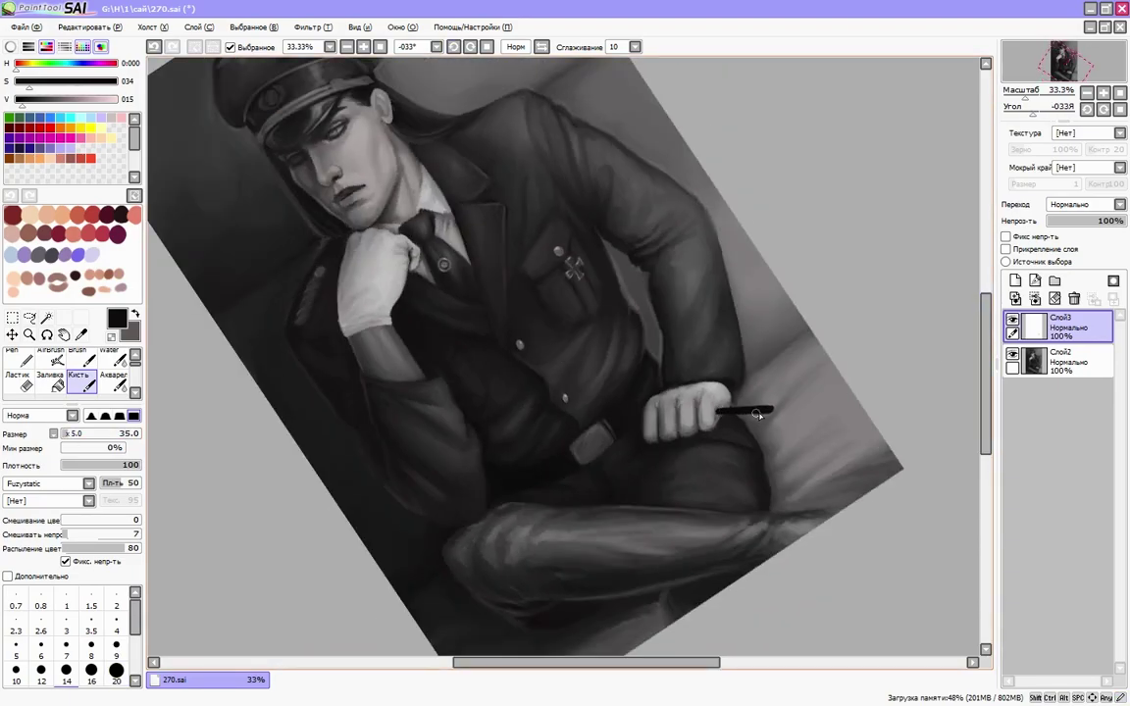
left_click_drag(733, 416, 507, 528)
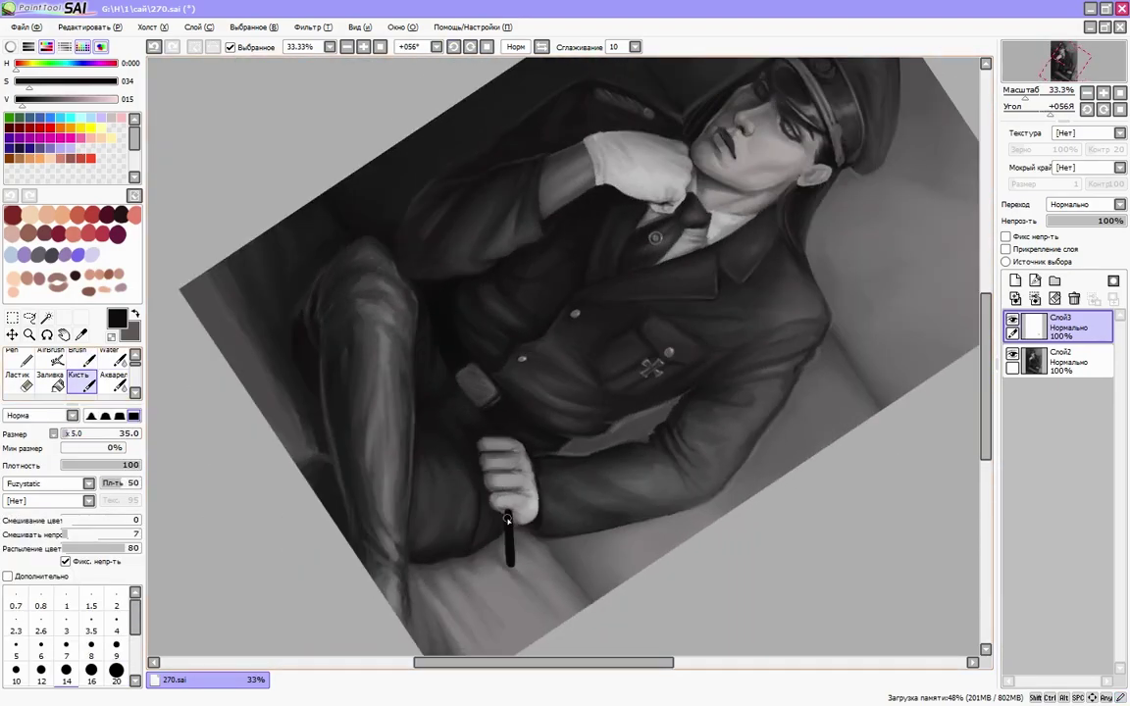
- Paint and realign the stick's thin shaft from the fist across the belt buckle at brush size 35, checking the mirrored view
key("Escape")
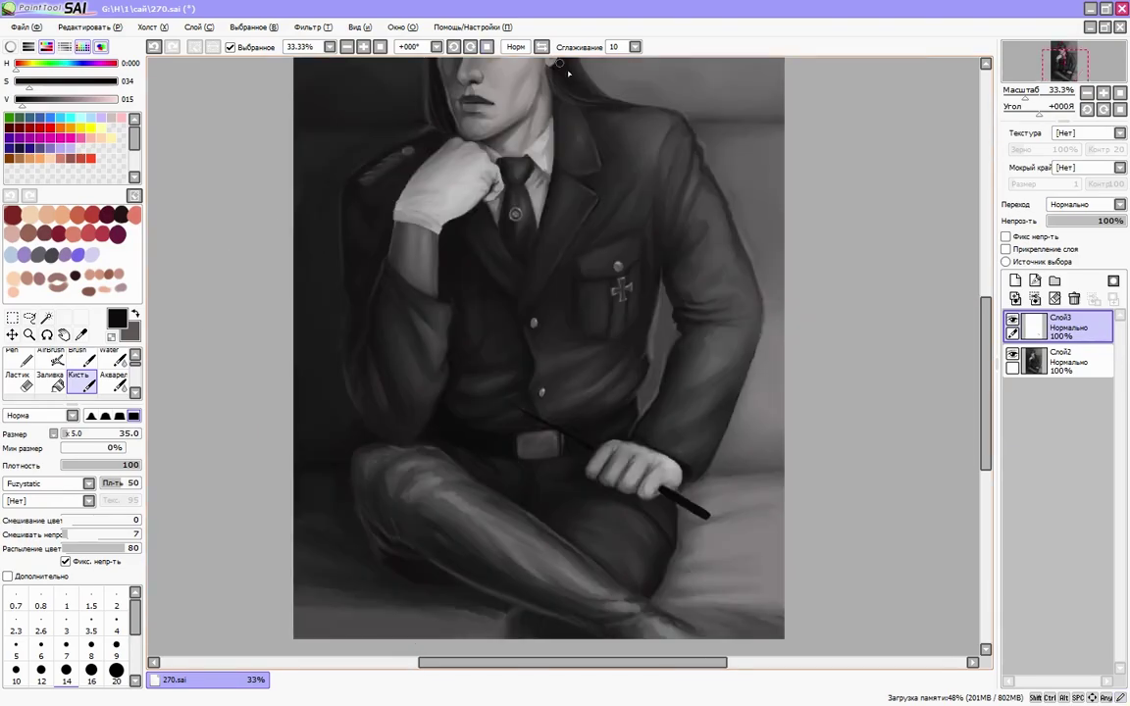
key("h")
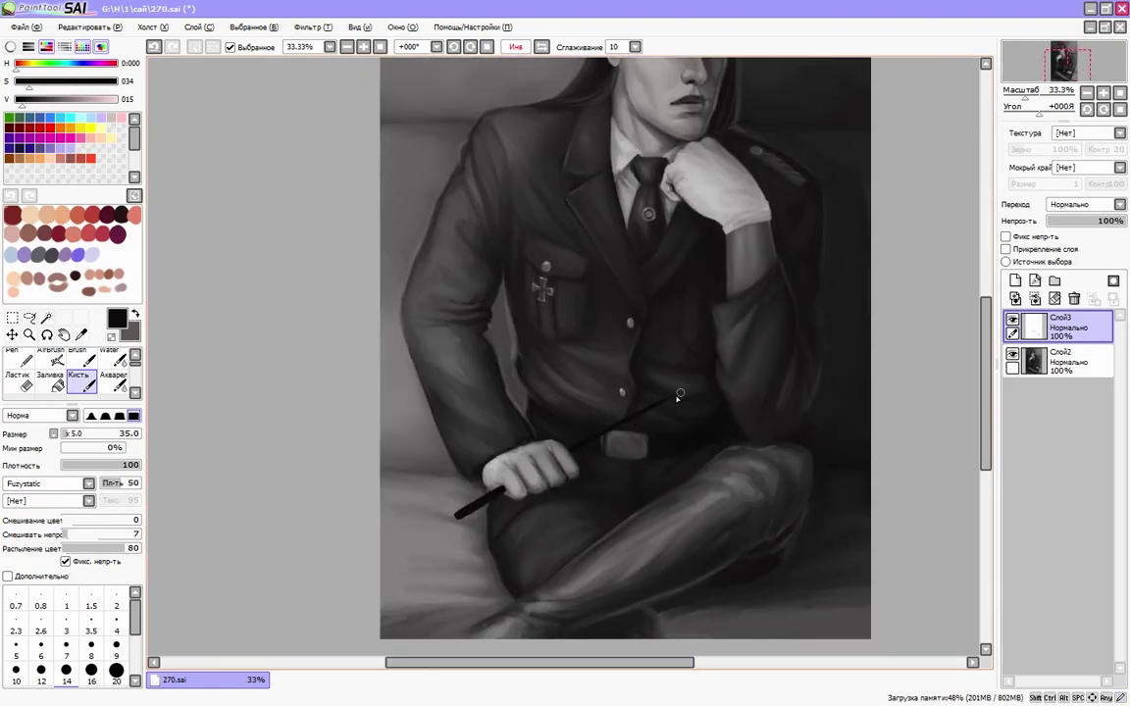
key("h")
key("m")
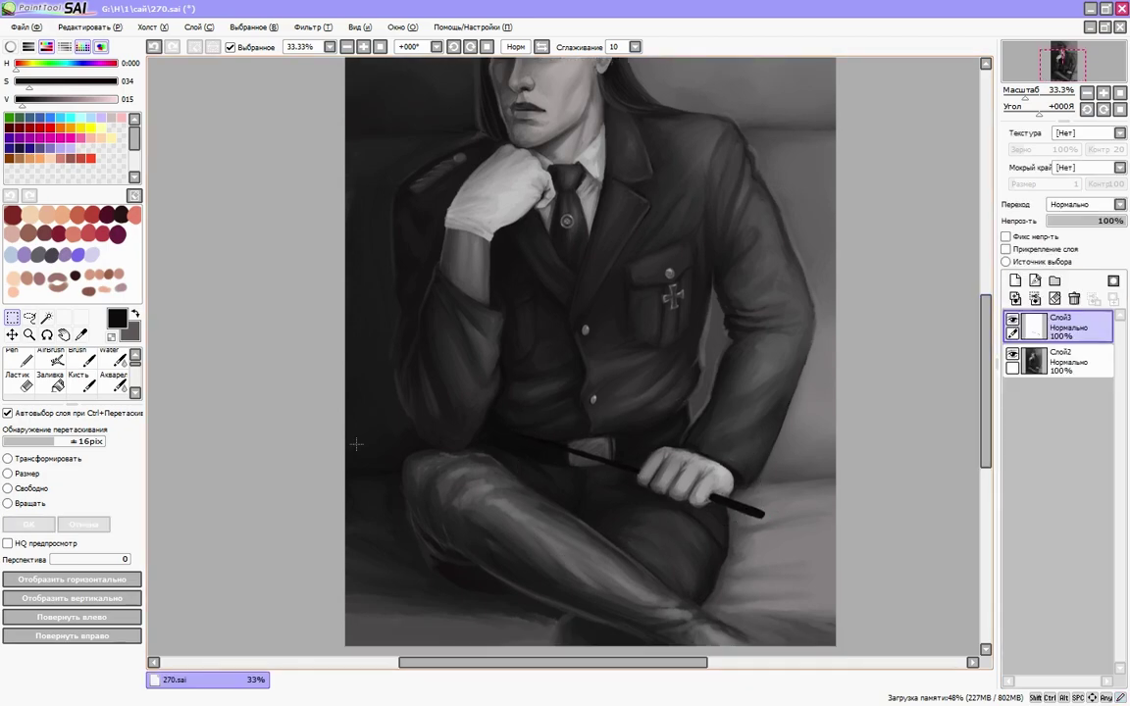
key("b")
left_click_drag(176, 424, 575, 448)
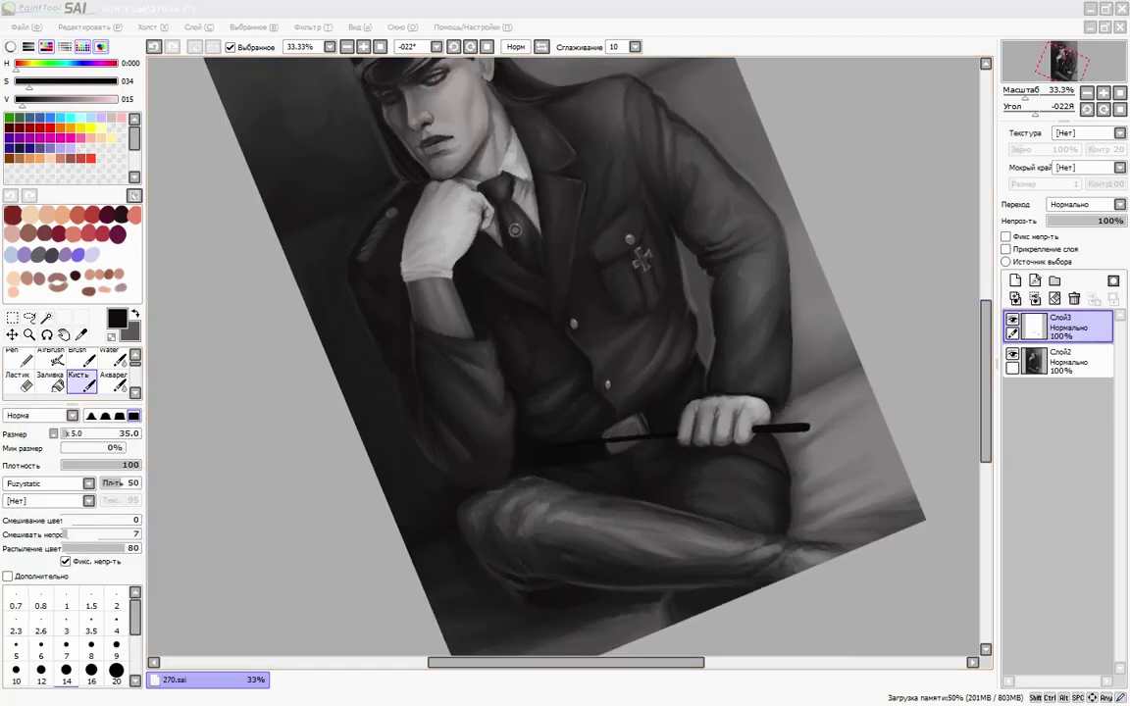
scroll(665, 419, "down", 1)
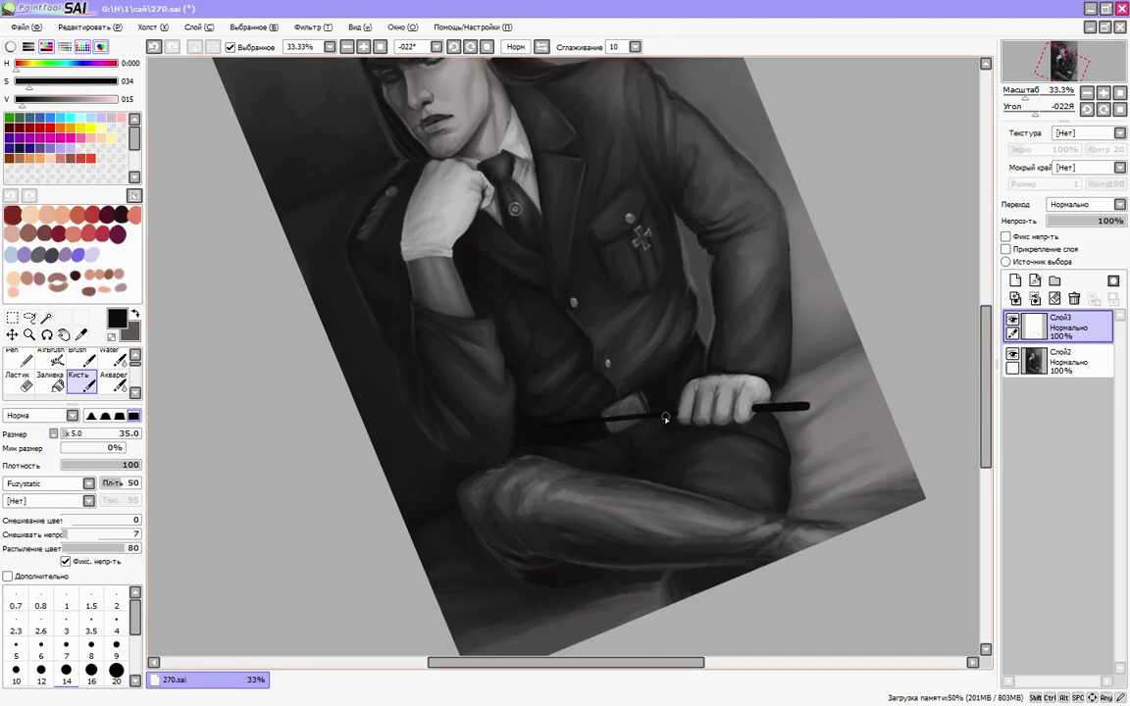
left_click_drag(594, 430, 632, 354)
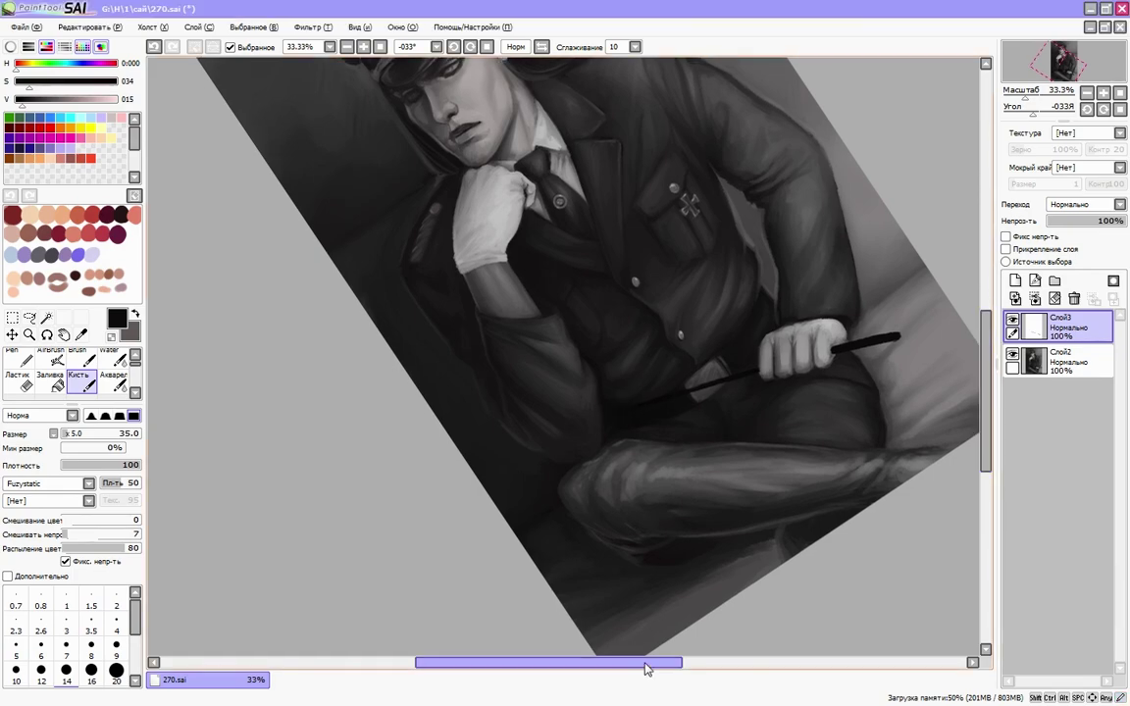
left_click_drag(608, 425, 503, 436)
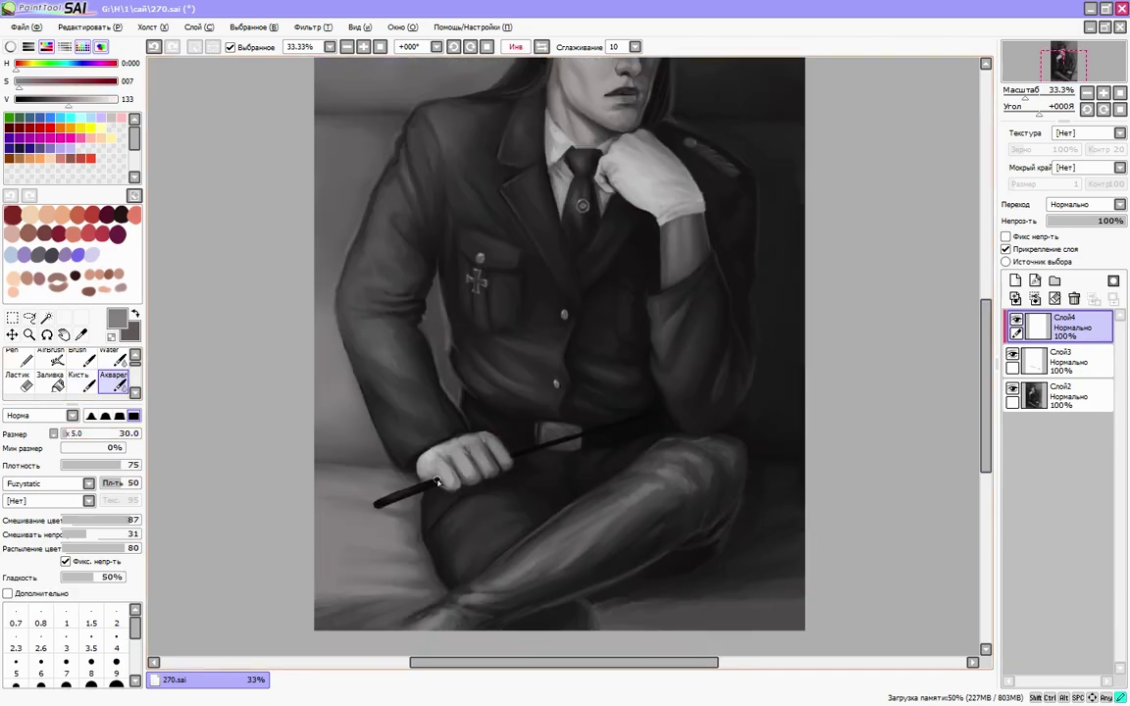
- Set the stick's clipped shading layer to 53% opacity and merge the stick layers down into the painting
left_click_drag(1118, 221, 1104, 225)
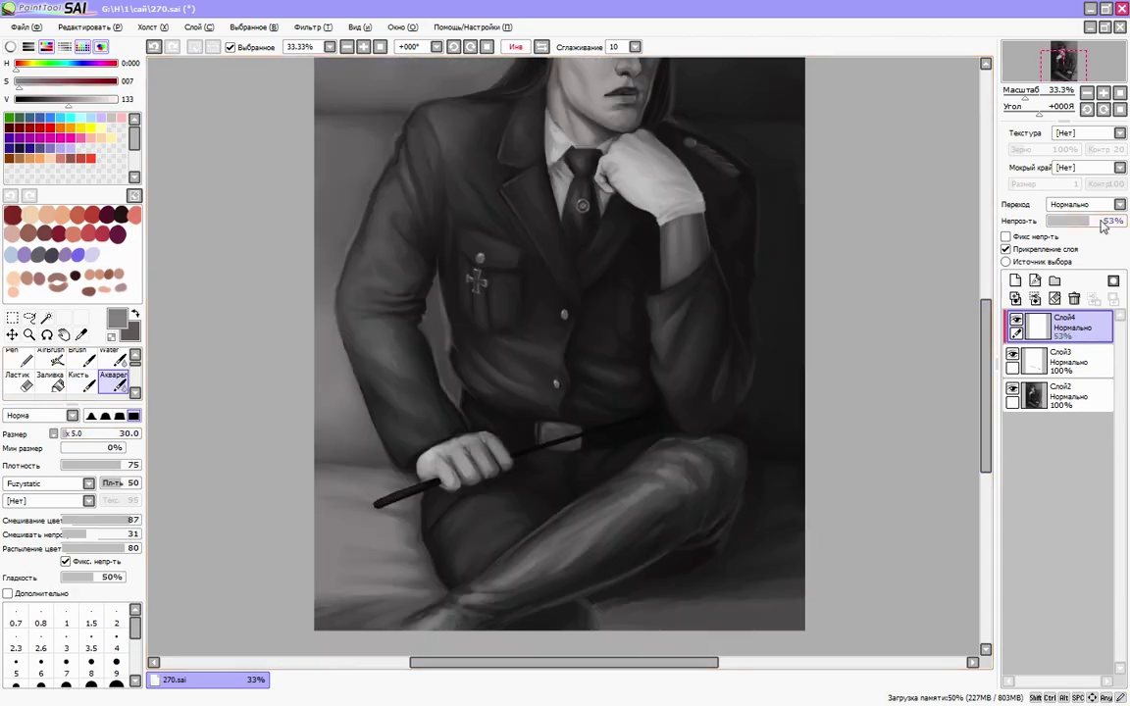
key("e")
key("ctrl+e")
key("e")
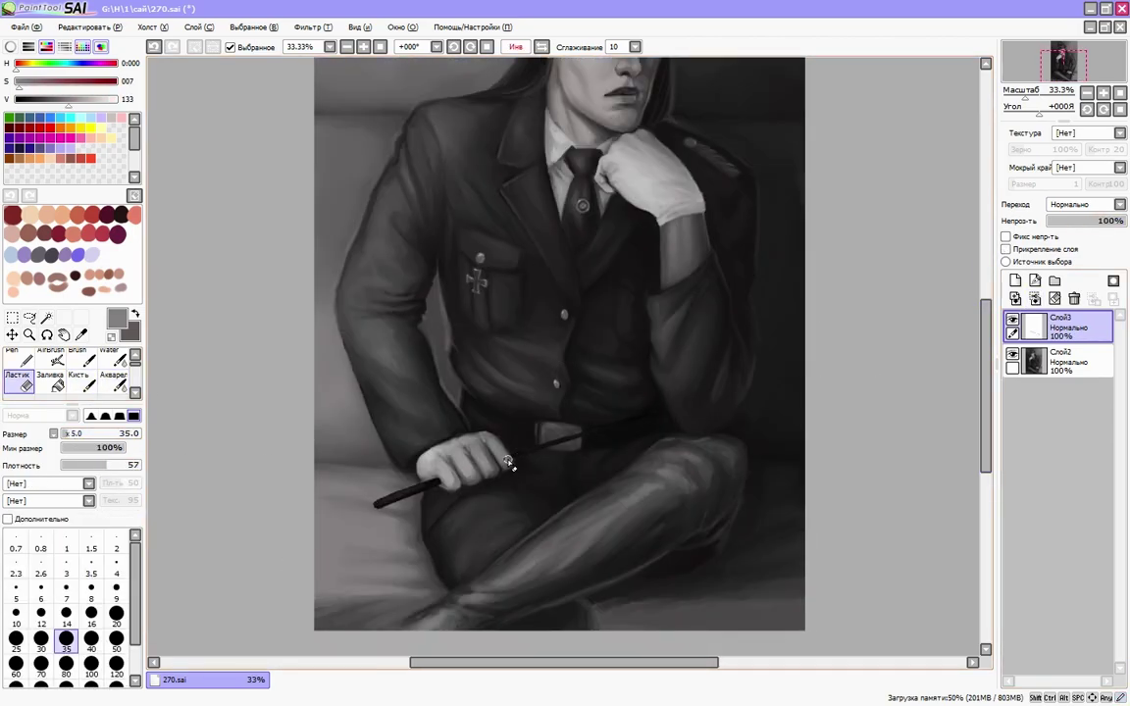
key("h")
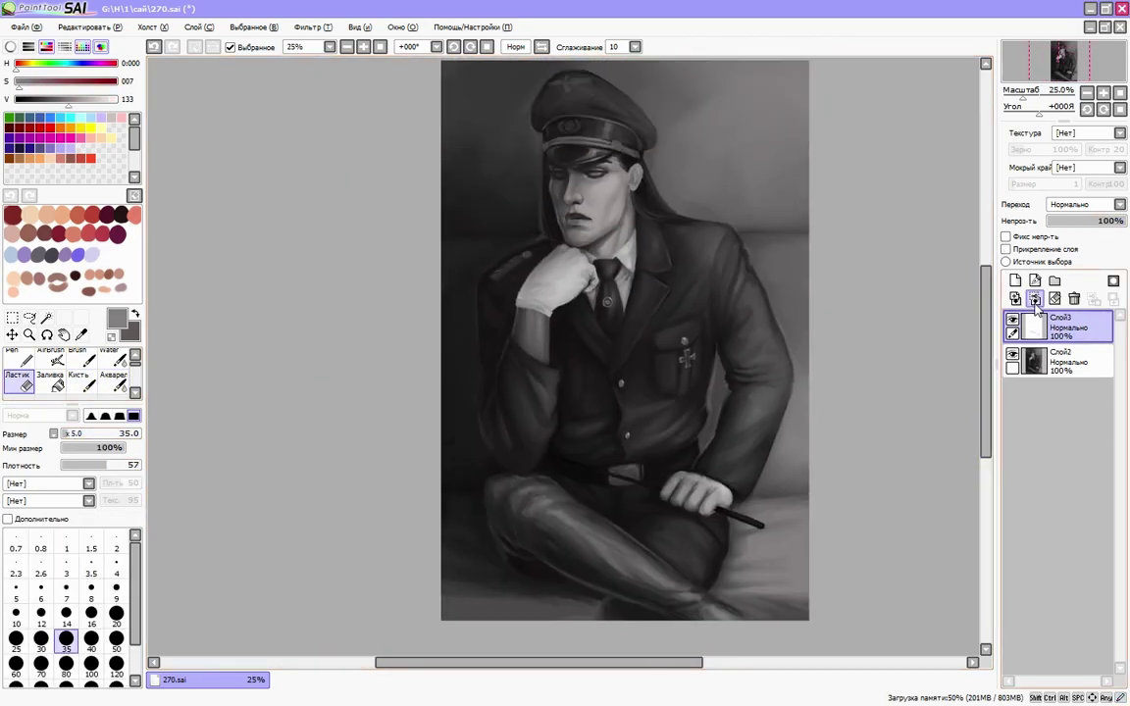
key("ctrl+e")
- Save the painting as a new copy named 270(1).sai
left_click(26, 26)
left_click(117, 138)
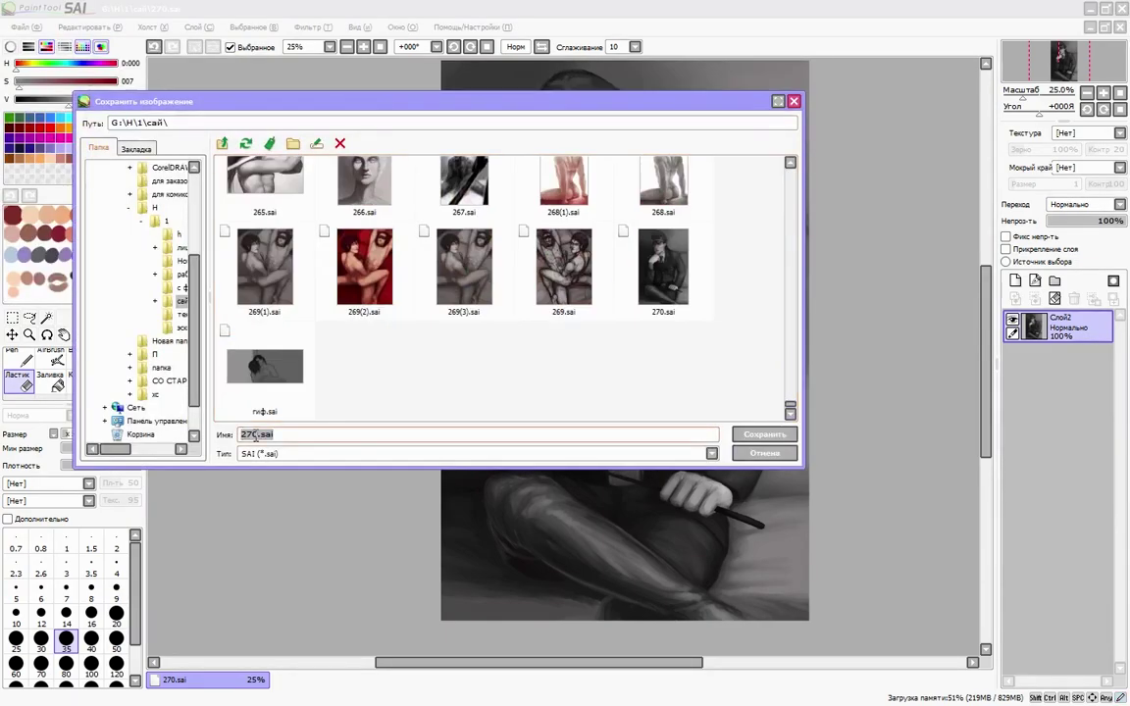
left_click(257, 434)
type("(1)")
key("Return")
- Add a new layer in Overlay (Наложение) mode and fill it with a light peach tone
left_click(1015, 280)
left_click(1084, 204)
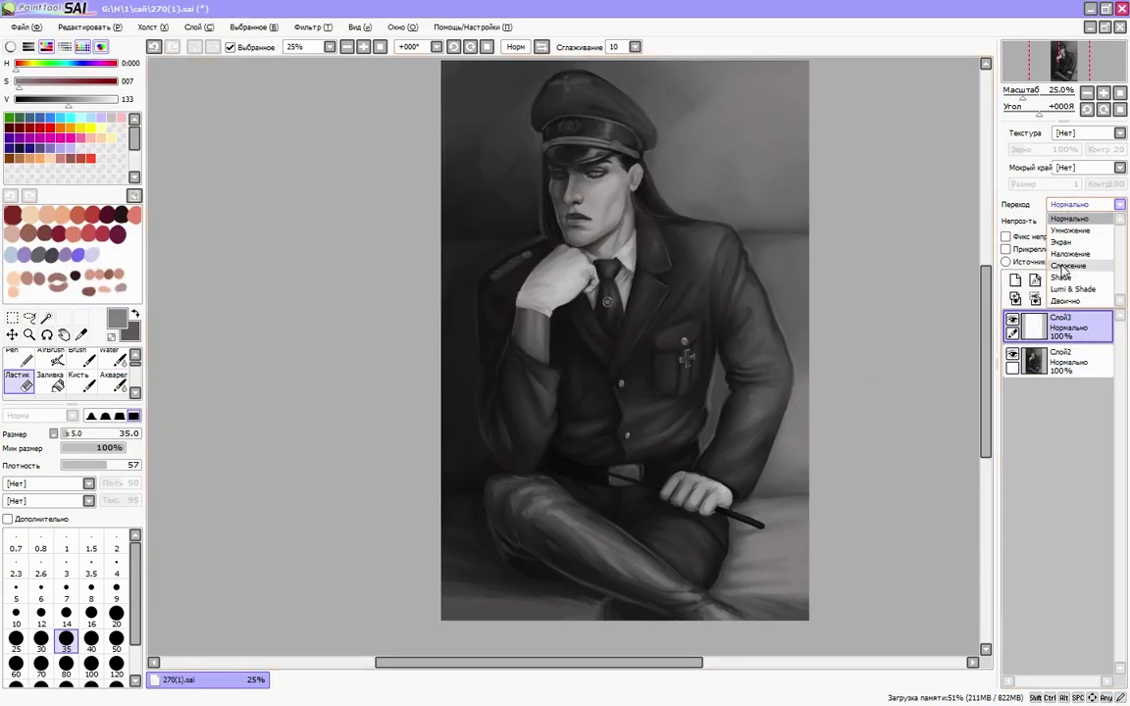
left_click(1069, 253)
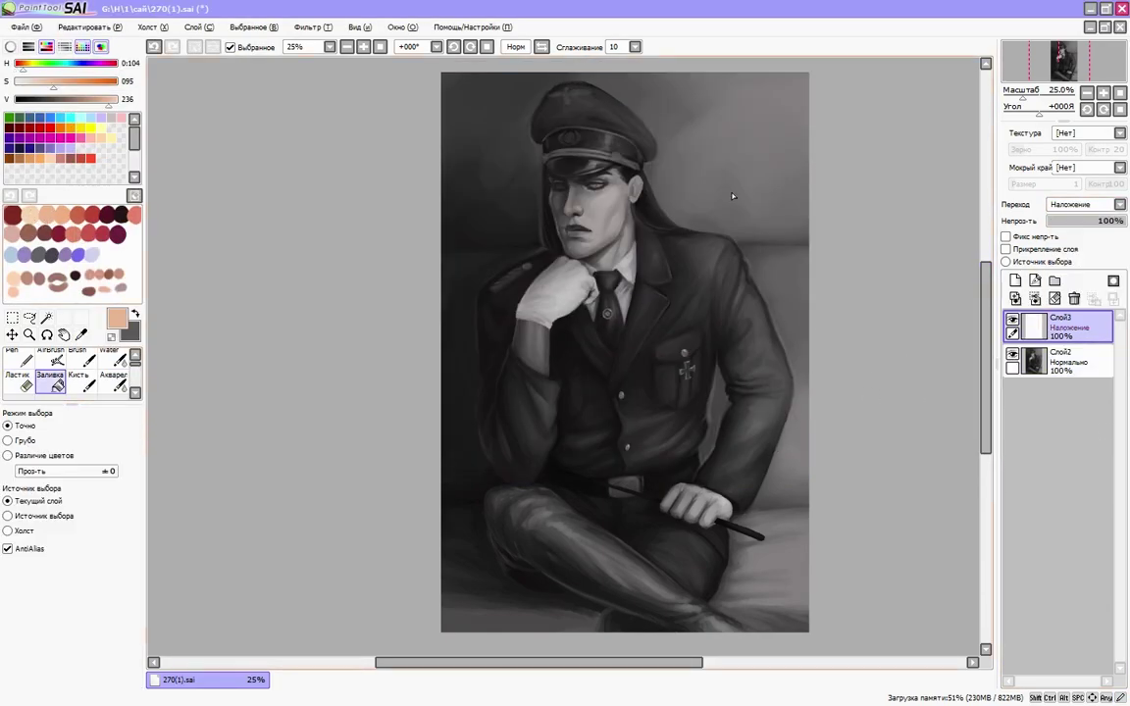
left_click(730, 196)
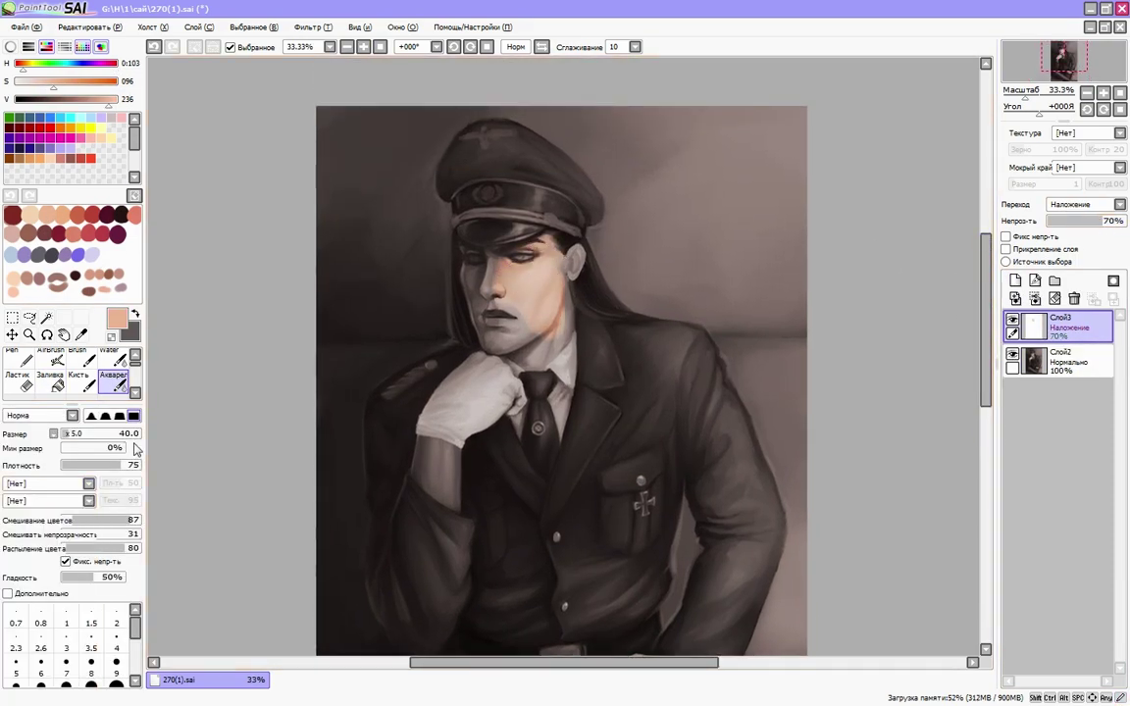
- Paint the face, neck and bare forearm in peach on the Overlay (Наложение) layer at brush sizes 80 and 60
mouse_move(505, 236)
left_mouse_down()
mouse_move(461, 314)
mouse_move(441, 275)
mouse_move(486, 274)
left_mouse_up()
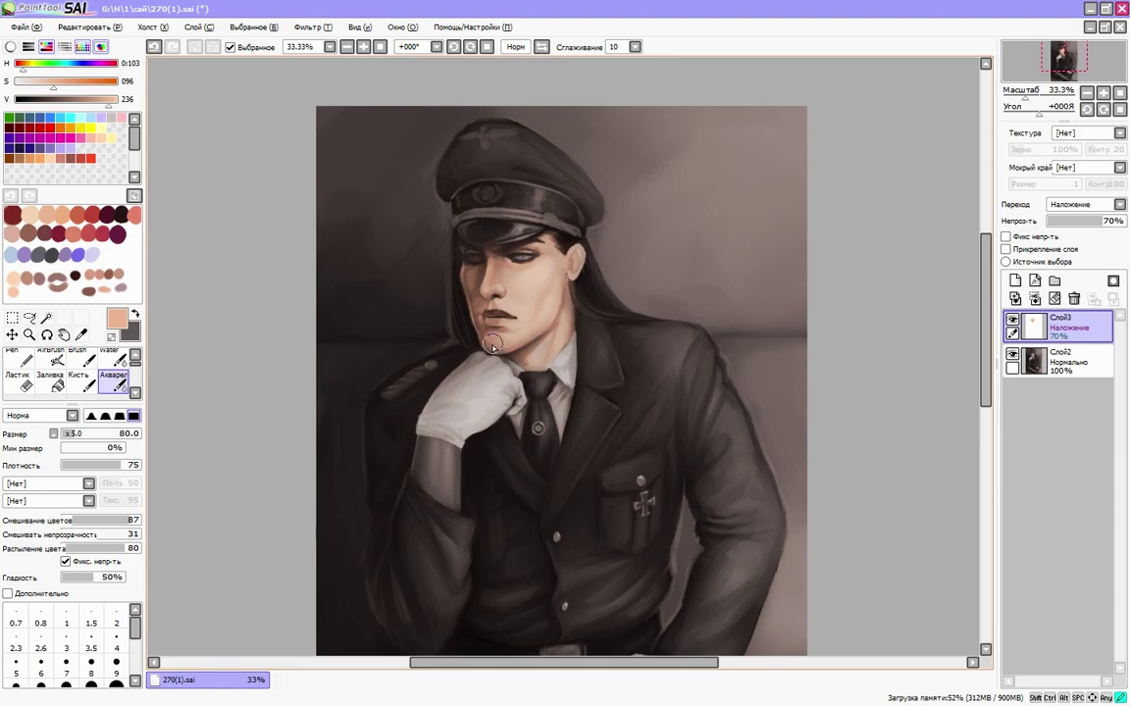
left_click(73, 439)
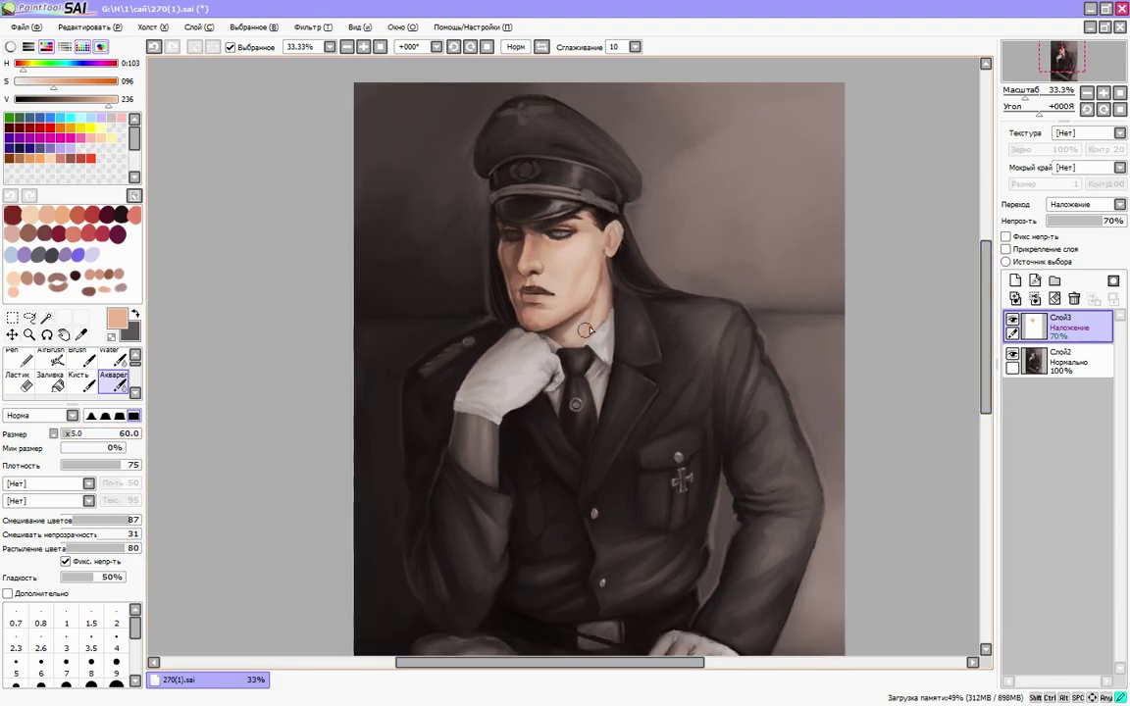
left_click_drag(473, 404, 455, 432)
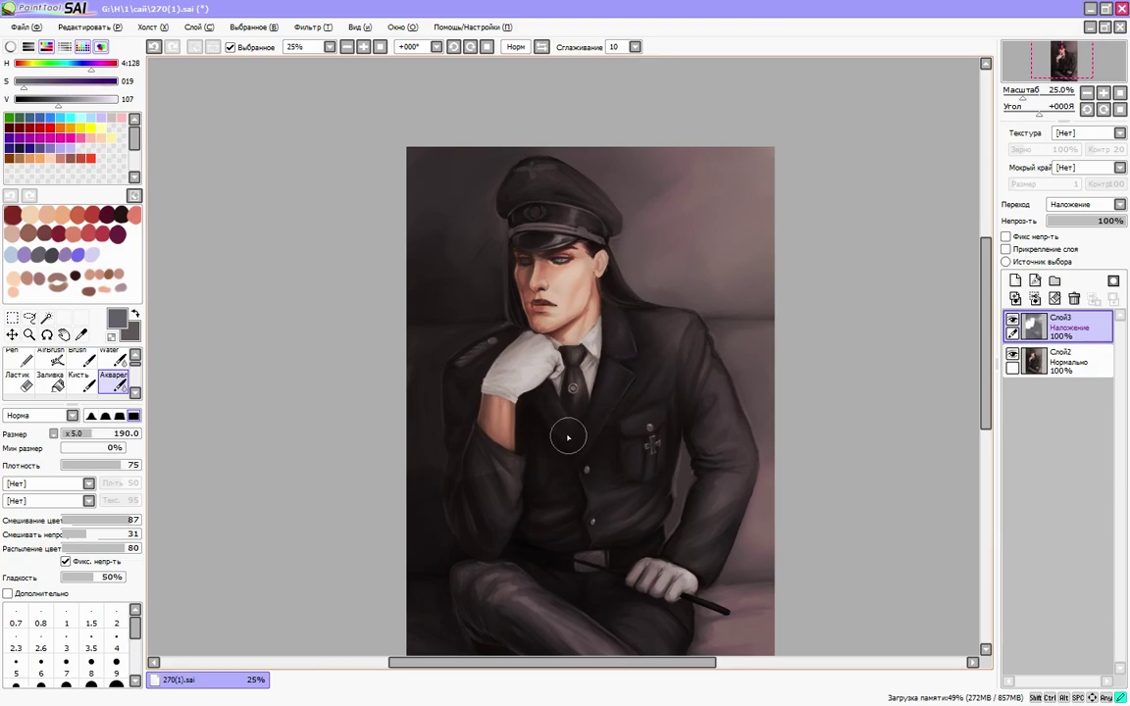
- Check the coloured painting in the mirrored view and merge the Overlay layer down
key("h")
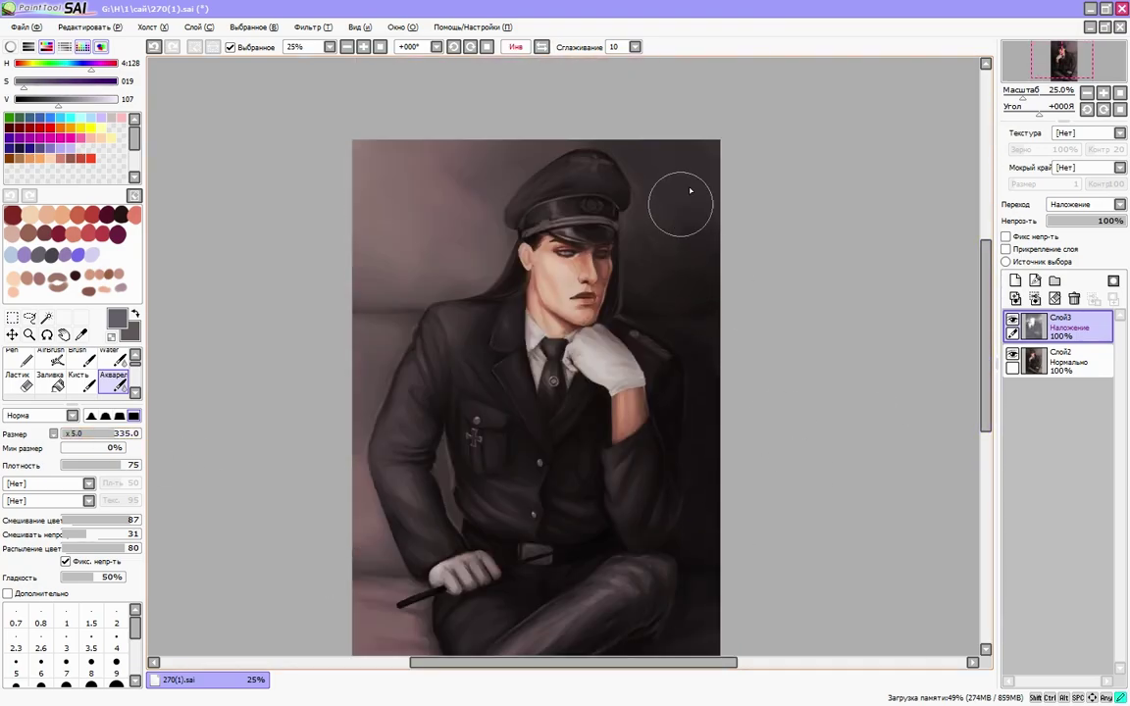
key("h")
key("ctrl+e")
- Paint over the background and sofa in dusty pink and dark plum tones at brush sizes 90 to 345, checking the mirrored view
mouse_move(432, 206)
left_mouse_down()
mouse_move(487, 255)
mouse_move(486, 186)
mouse_move(422, 255)
mouse_move(469, 313)
left_mouse_up()
key("v")
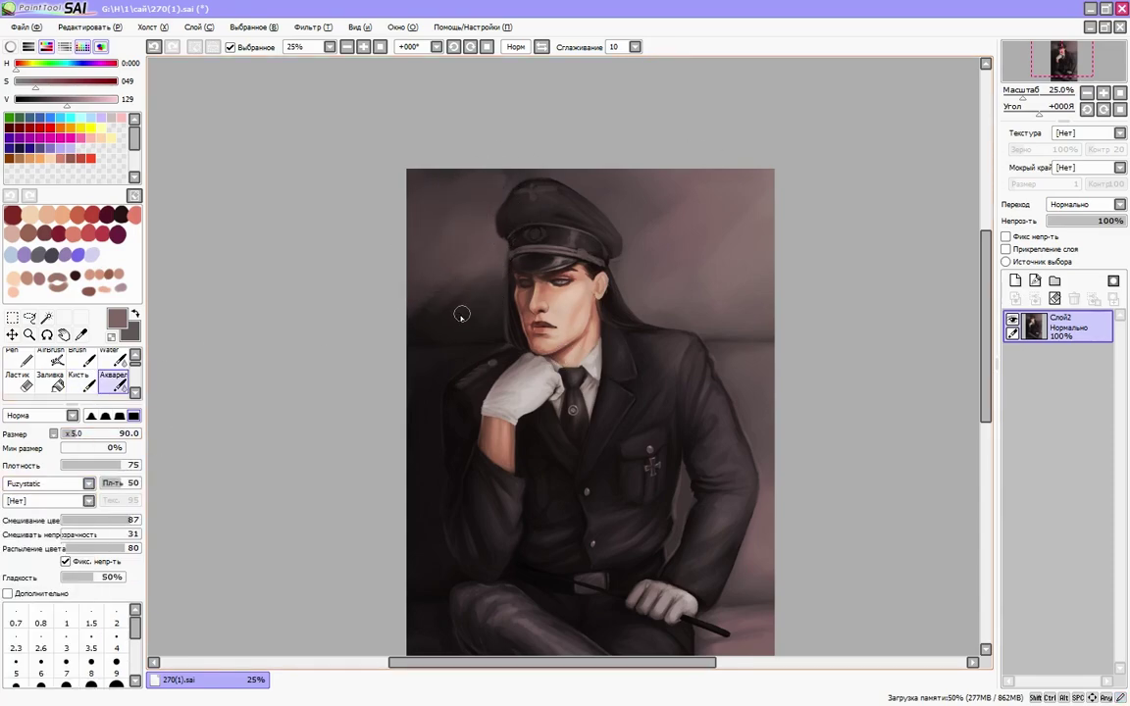
key("b")
scroll(628, 373, "down", 5)
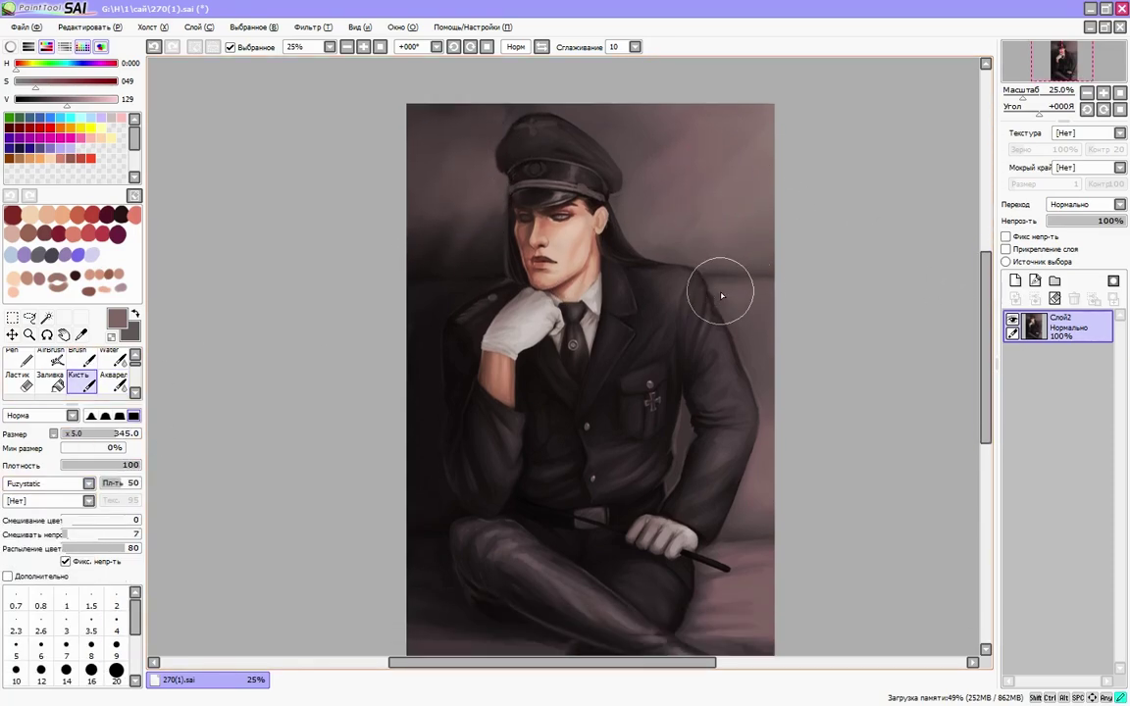
key("h")
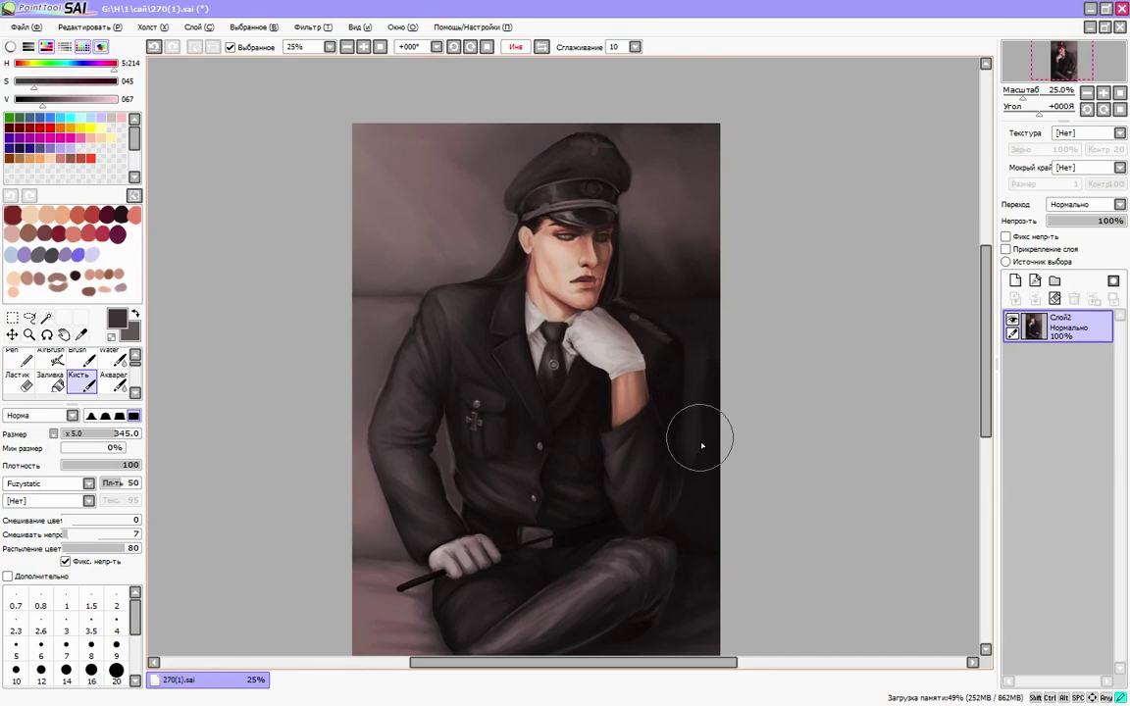
key("v")
scroll(684, 317, "down", 3)
key("h")
- Add a new Overlay (Наложение) layer, tint the whole painting with a flat colour fill and merge it down
left_click(1015, 280)
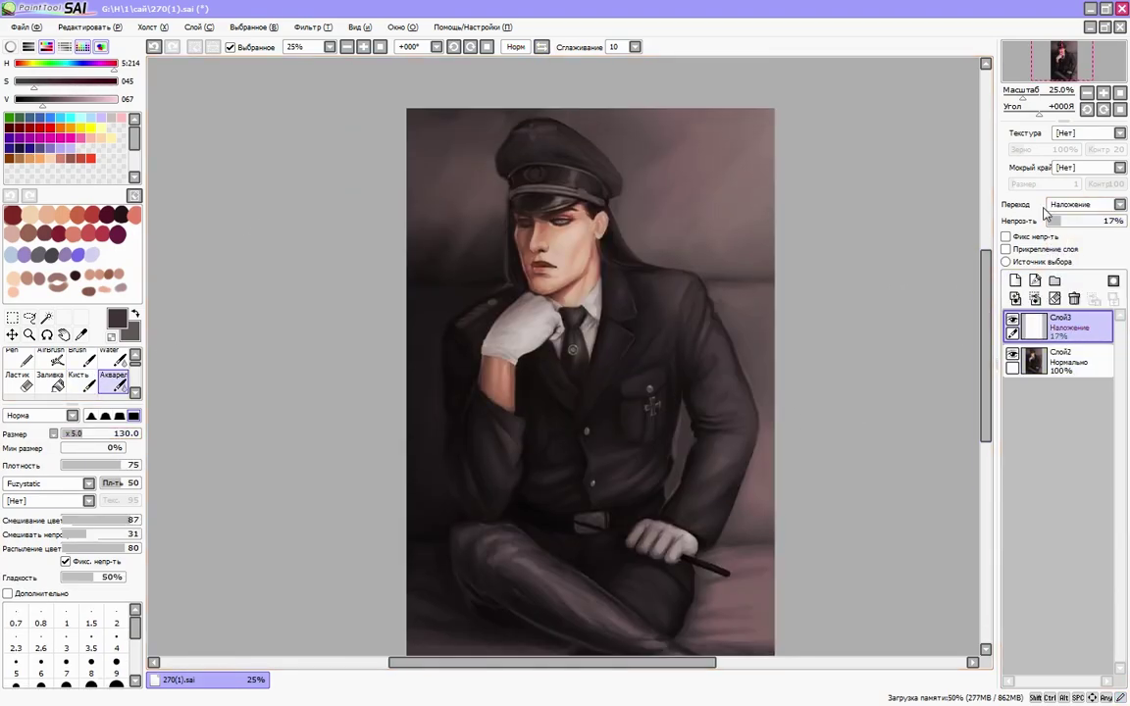
left_click(50, 380)
left_click_drag(49, 81, 83, 91)
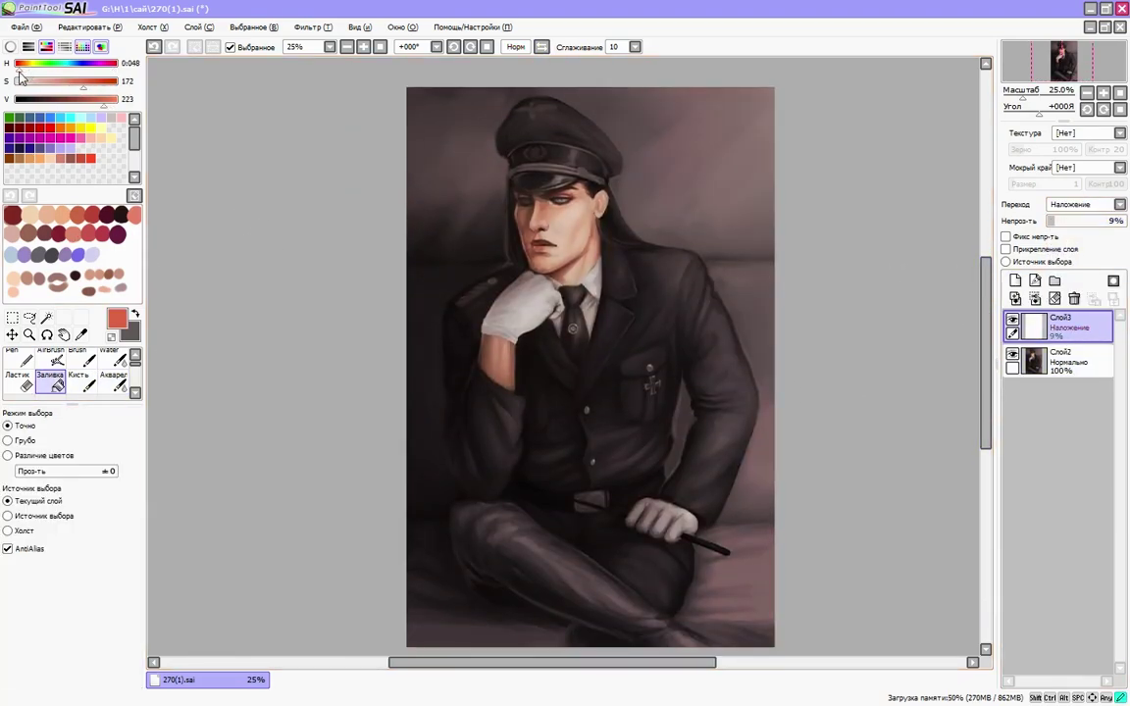
scroll(26, 260, "down", 2)
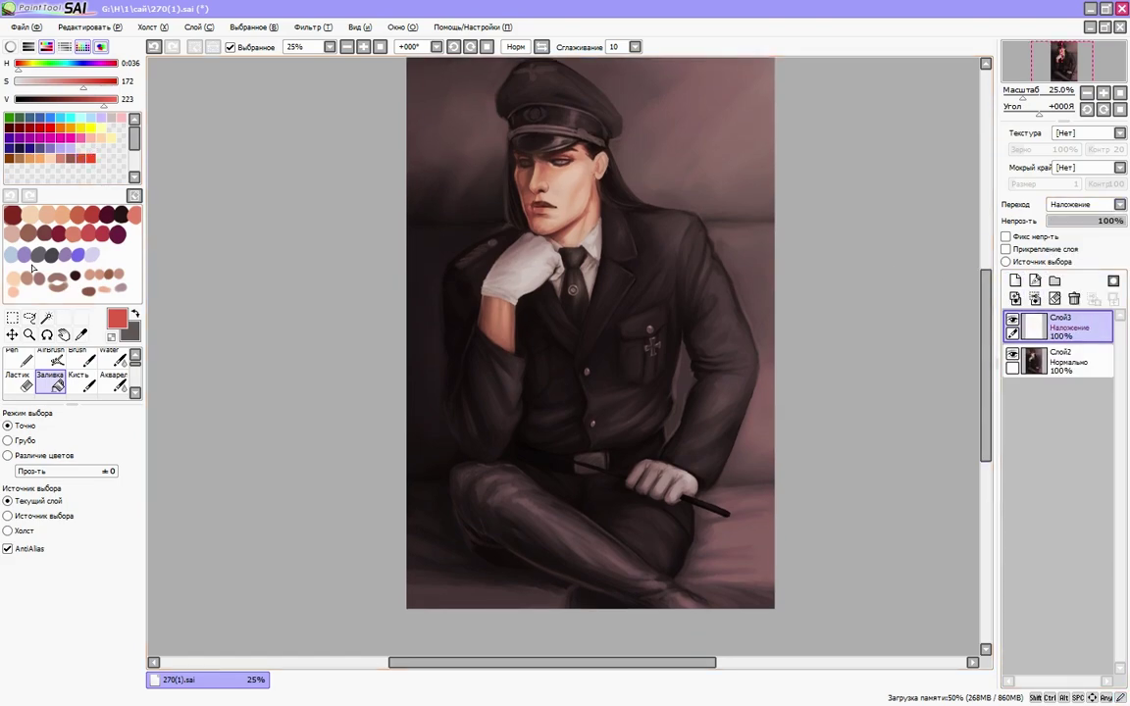
key("ctrl+e")
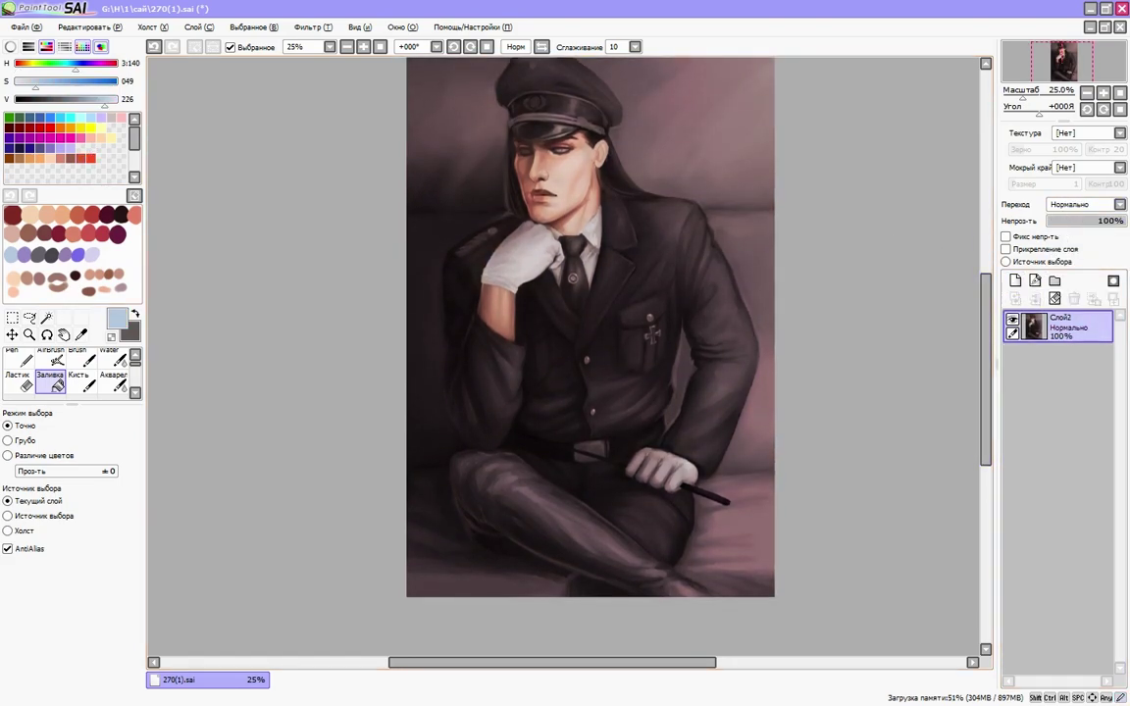
- Paint the collar insignia and the cap's emblem in sampled greys at brush sizes 40 and 25
left_click(363, 46)
left_click(77, 381)
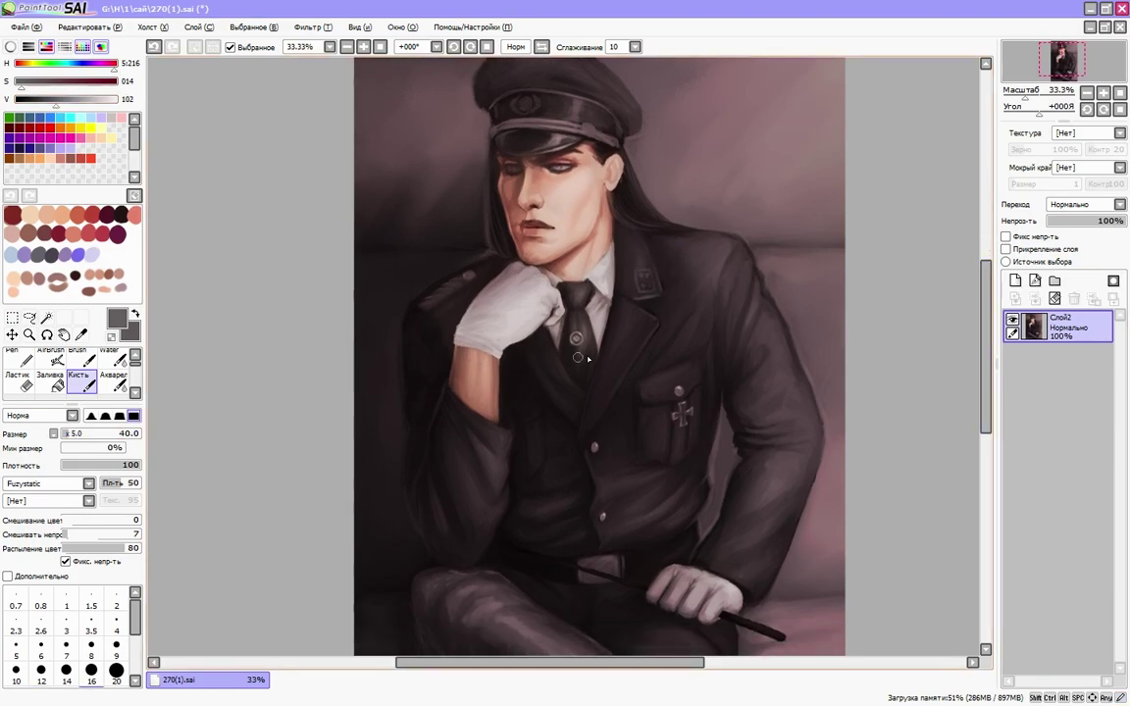
left_click(506, 383, "alt")
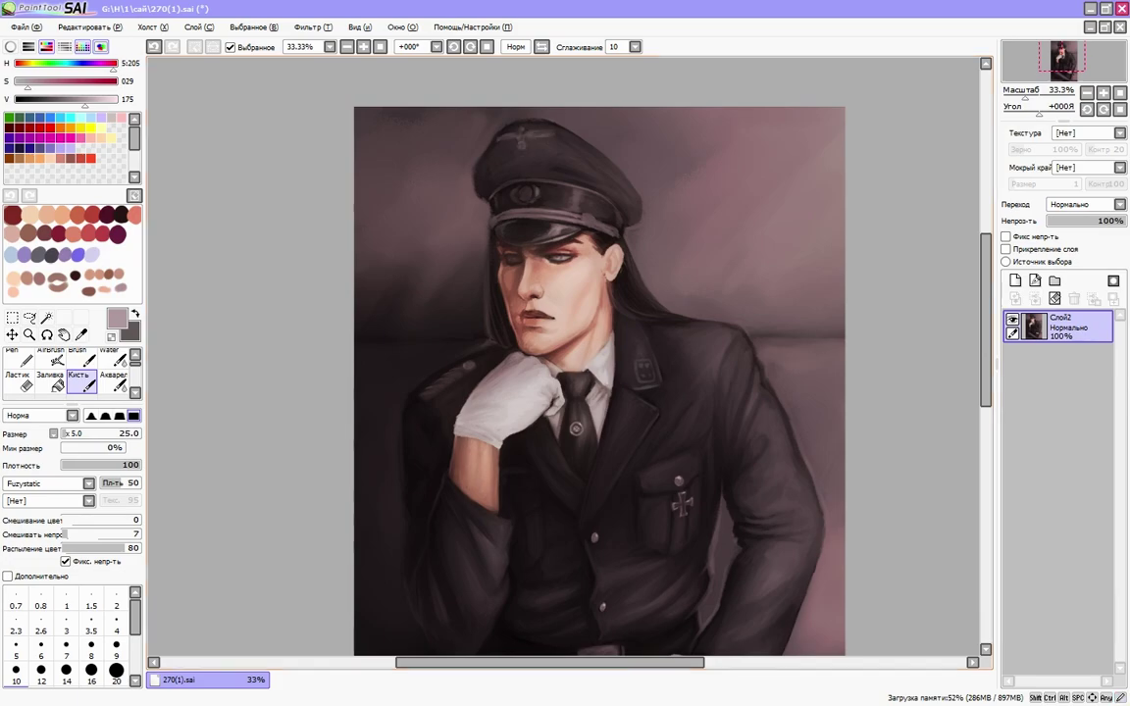
left_click(411, 321, "alt")
- Refine the eyes and brows with sampled dark and light tones at brush size 15
scroll(550, 211, "up", 1)
left_click(16, 647)
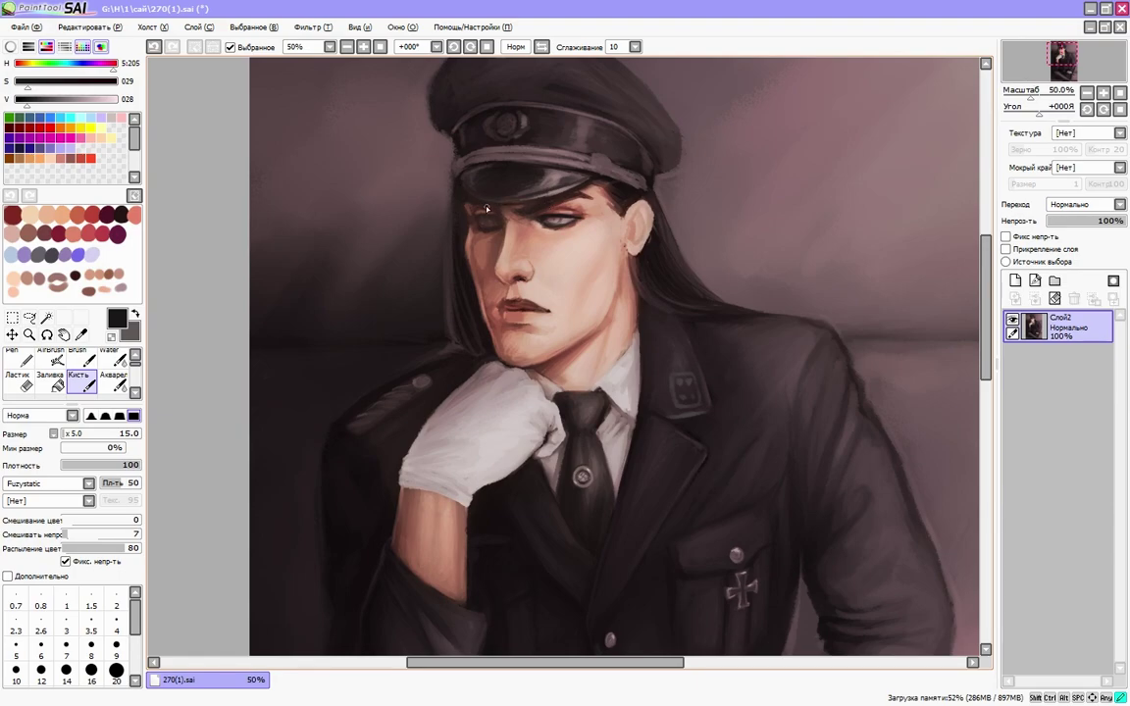
left_click(590, 193, "alt")
left_click(493, 221, "alt")
left_click(491, 225, "alt")
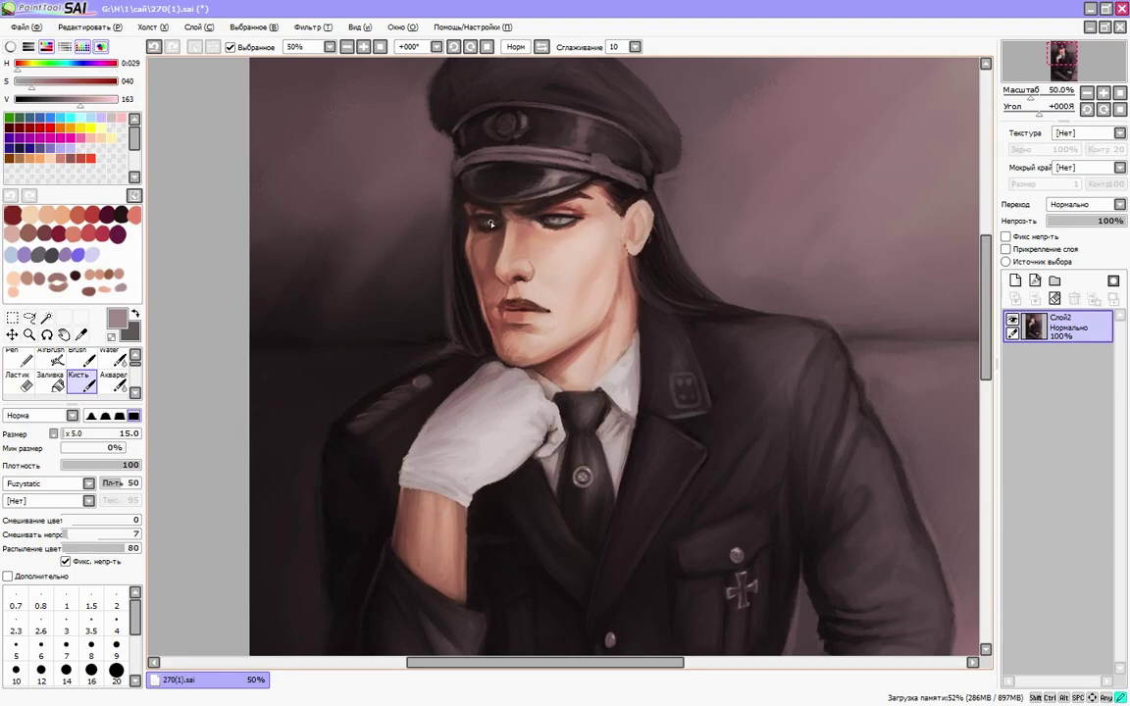
- Paint fine piercings below the lip and along the ear at brush size 5, lightening the colour for the ear rings
left_click(520, 300, "alt")
left_click_drag(536, 312, 535, 338)
scroll(588, 285, "up", 1)
left_click(16, 645)
left_click(624, 279, "alt")
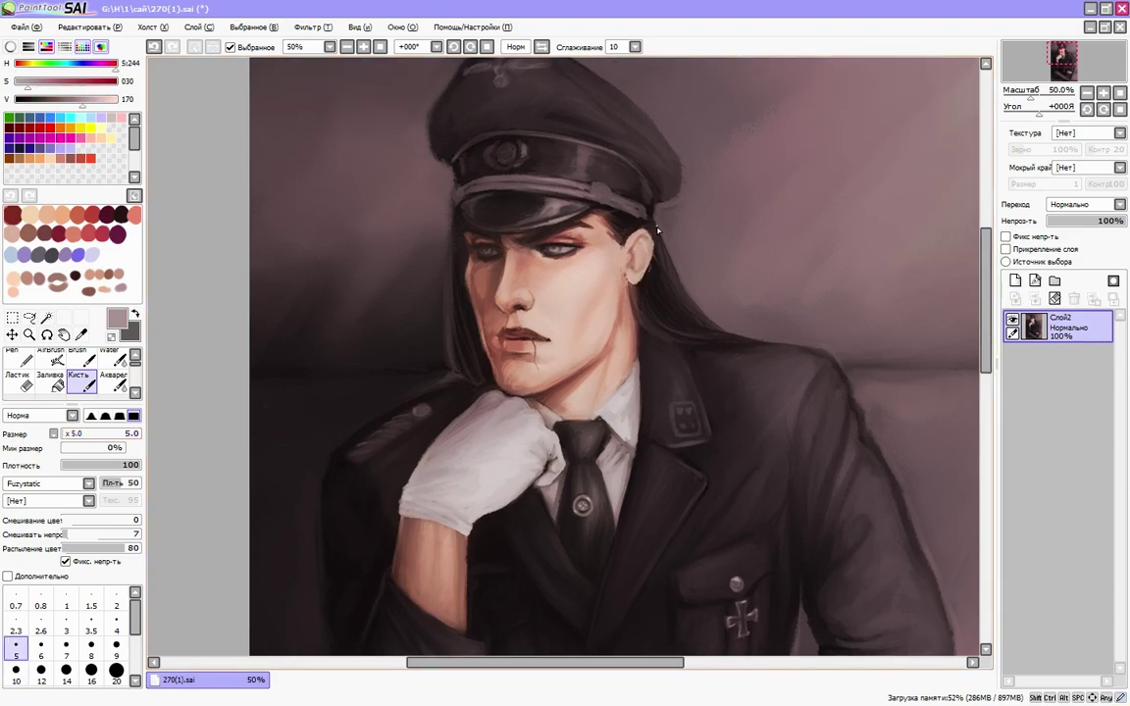
left_click(649, 255, "alt")
left_click_drag(107, 100, 116, 100)
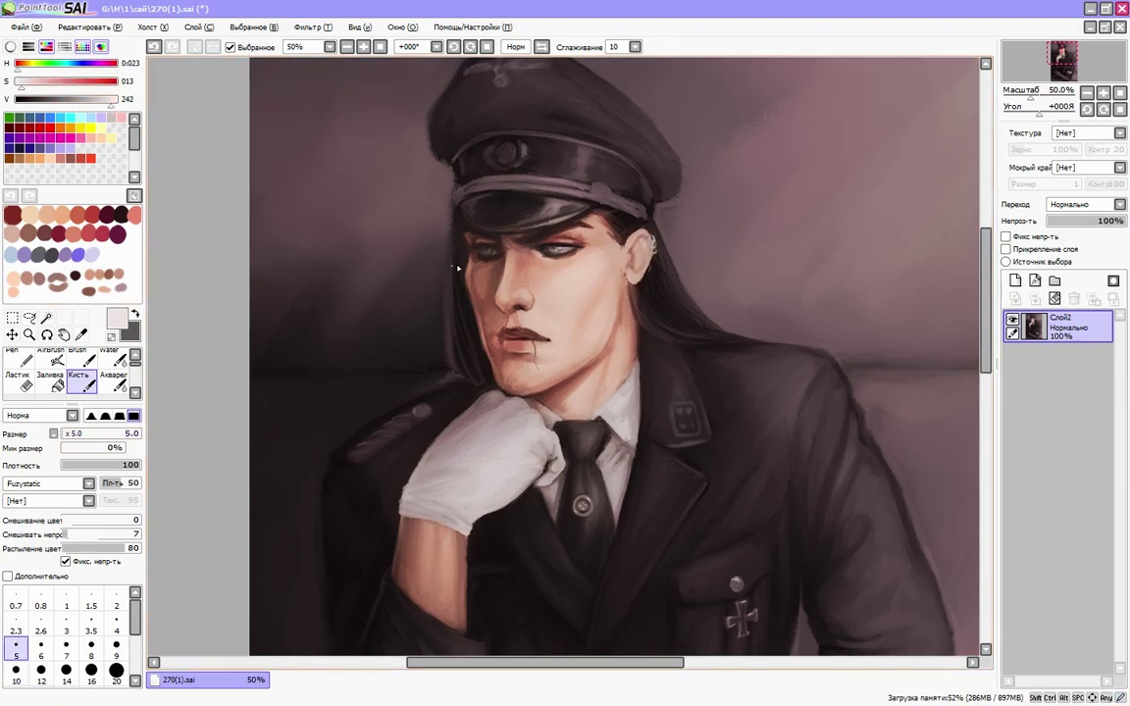
- Colour the irises golden orange on a new Overlay (Наложение) layer at brush size 25 and merge it down
left_click(1015, 280)
left_click(1119, 204)
left_click(1074, 245)
left_click(75, 119)
left_click(73, 433)
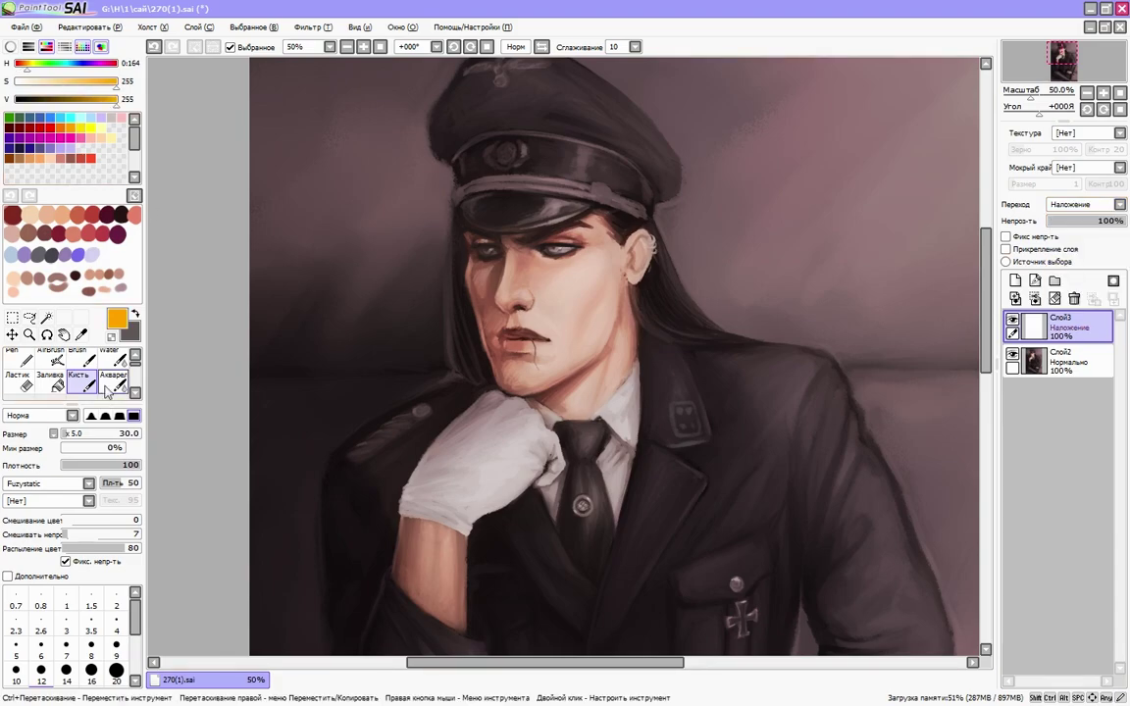
left_click(555, 250)
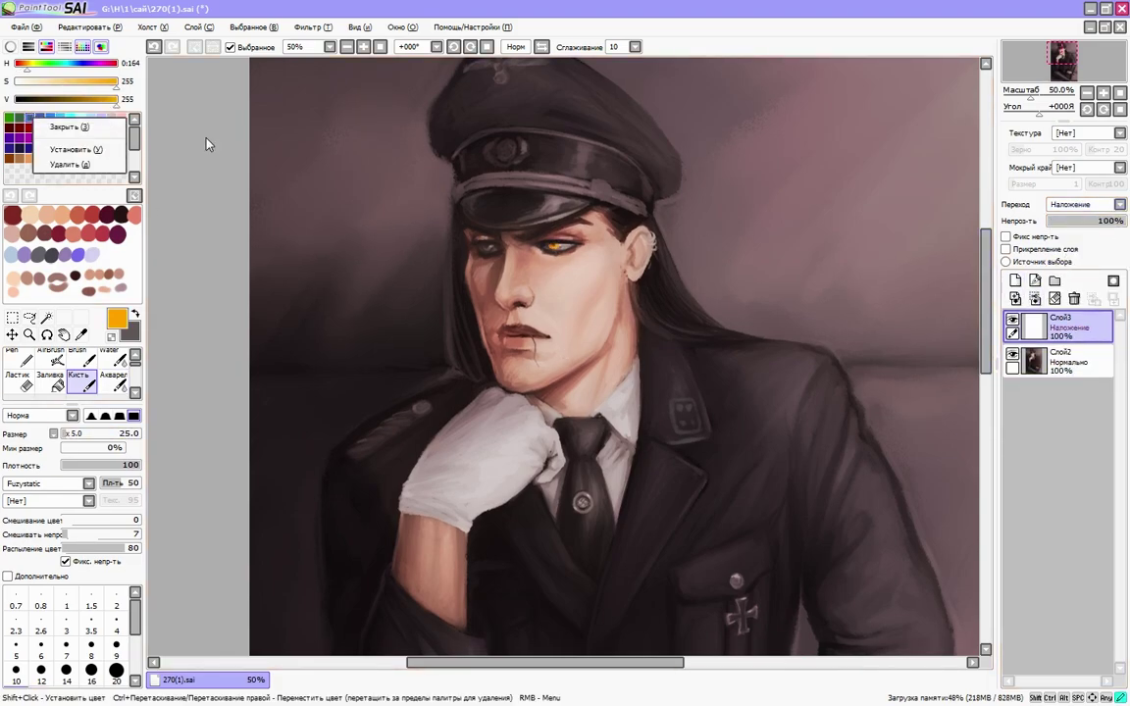
key("ctrl+e")
- Refine the skin highlights around the eye and nose with a sampled pale skin tone at brush size 20
left_click(591, 260, "alt")
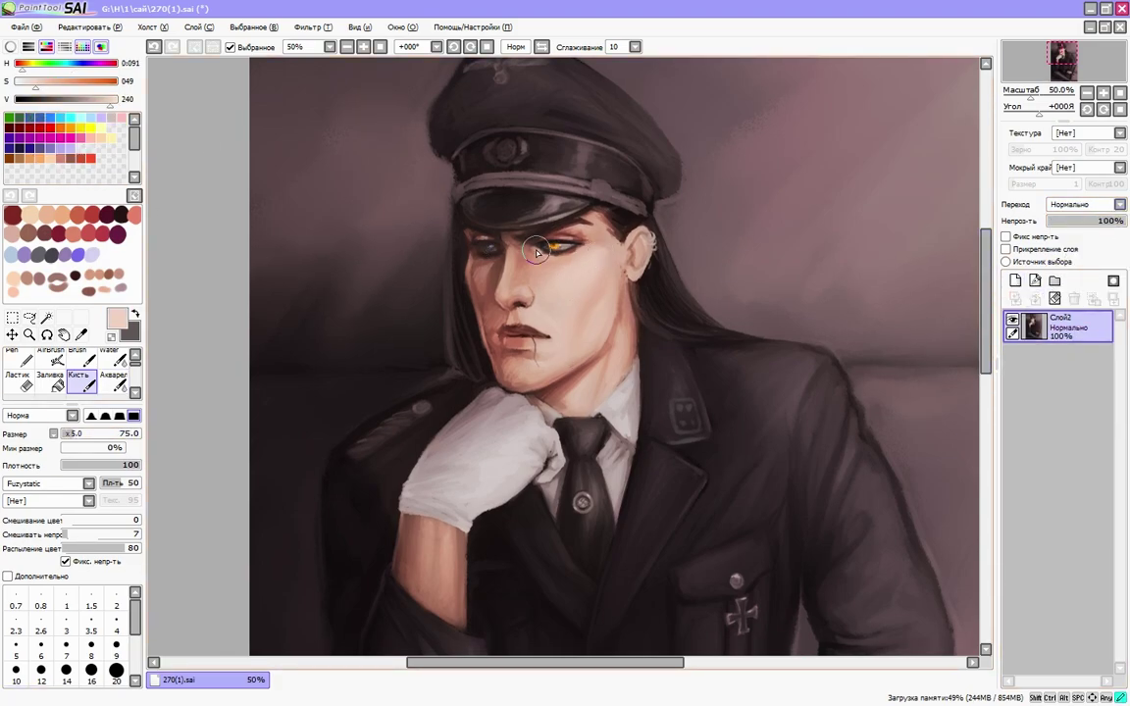
key("bracketleft")
key("bracketleft")
key("bracketleft")
key("bracketleft")
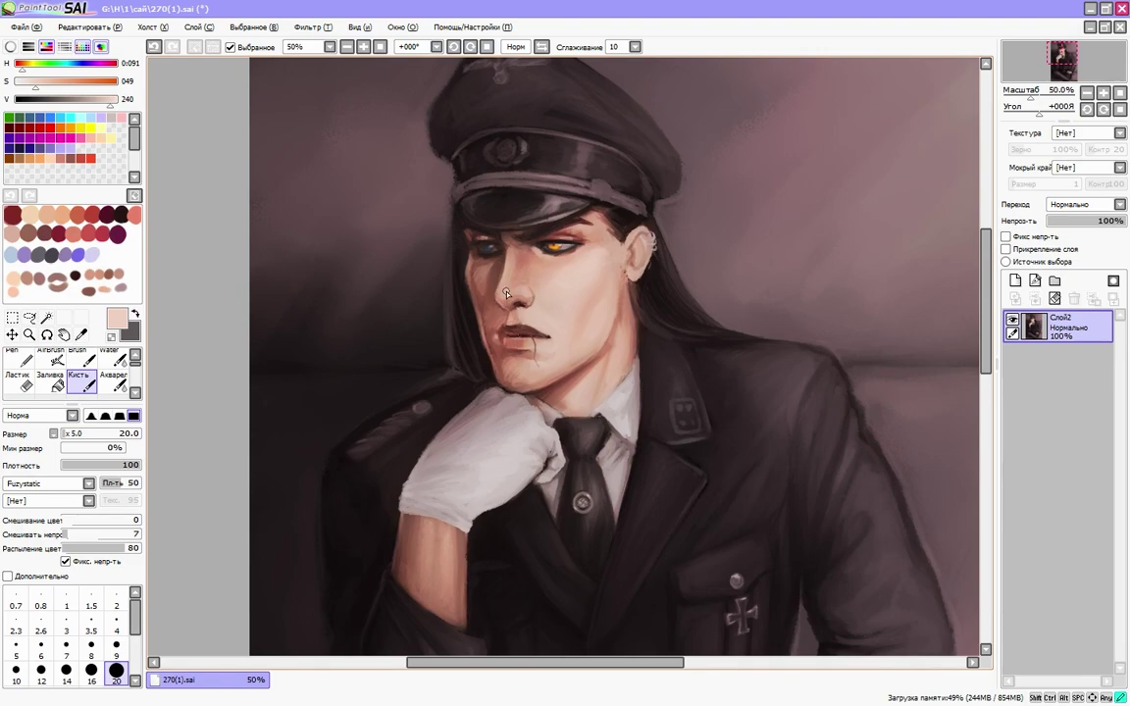
- Touch up the hair edge and add glossy highlights to the cap band at brush sizes 20 and 25
left_click(447, 350, "alt")
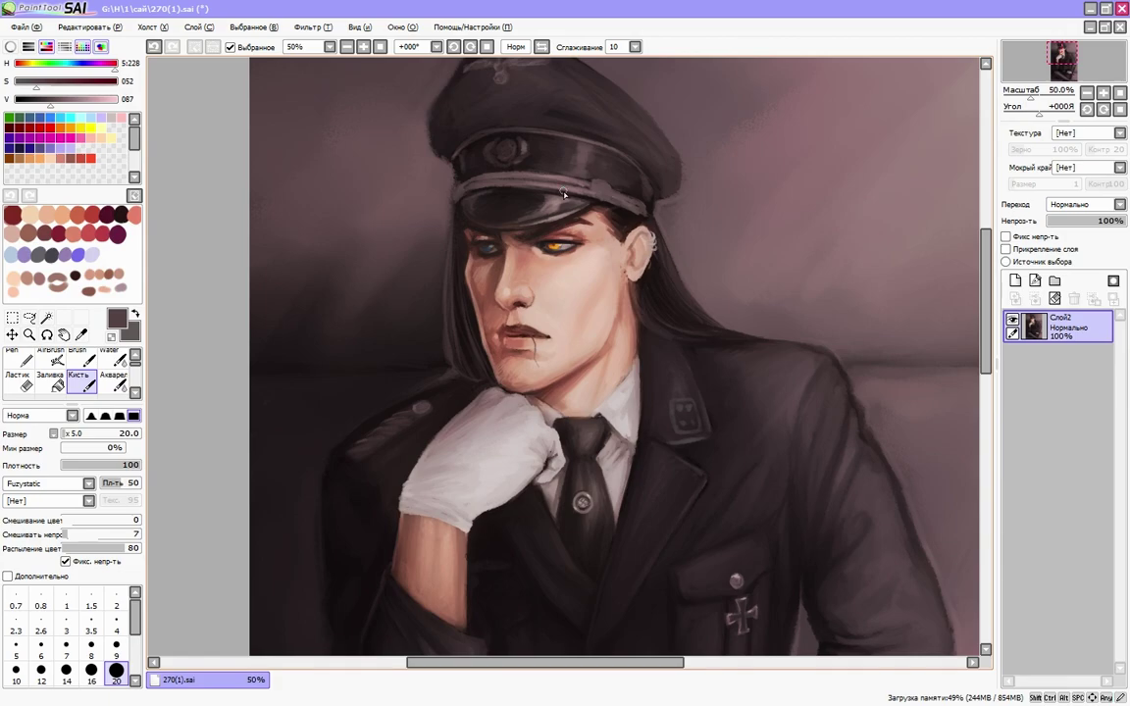
left_click(635, 203, "alt")
key("bracketright")
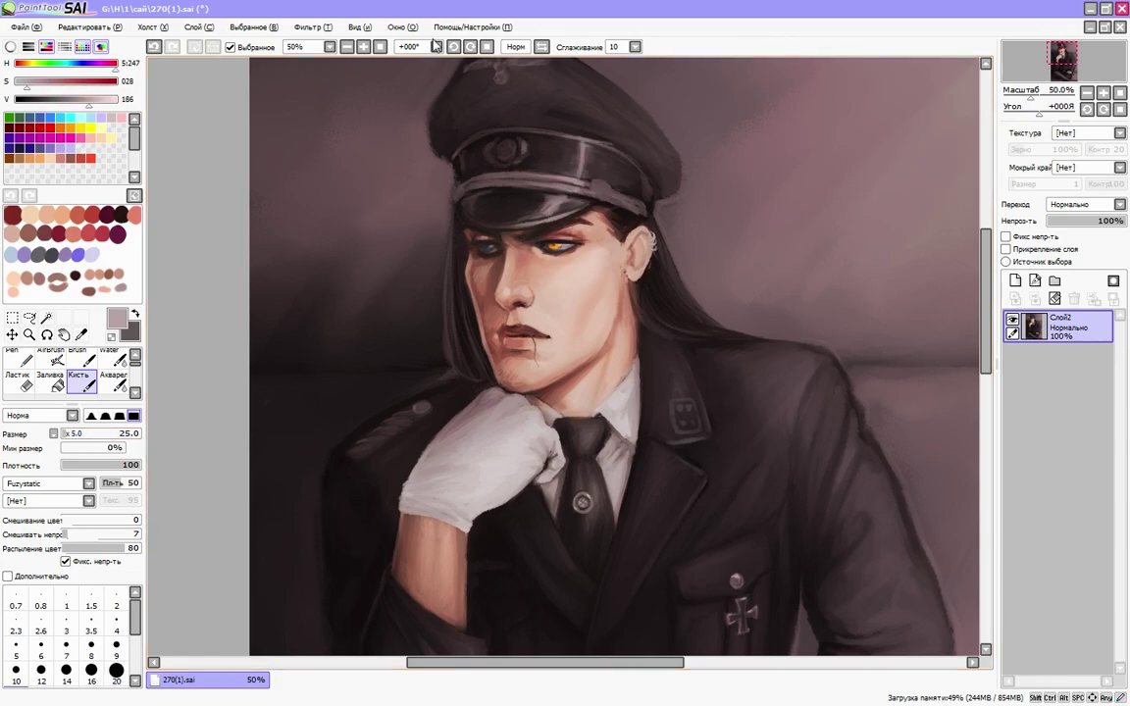
- Paint light edges along the raised arm's cuff and sleeve and refine the cap with sampled tones at brush sizes 25 to 35
scroll(512, 77, "down", 1)
left_click(448, 413, "alt")
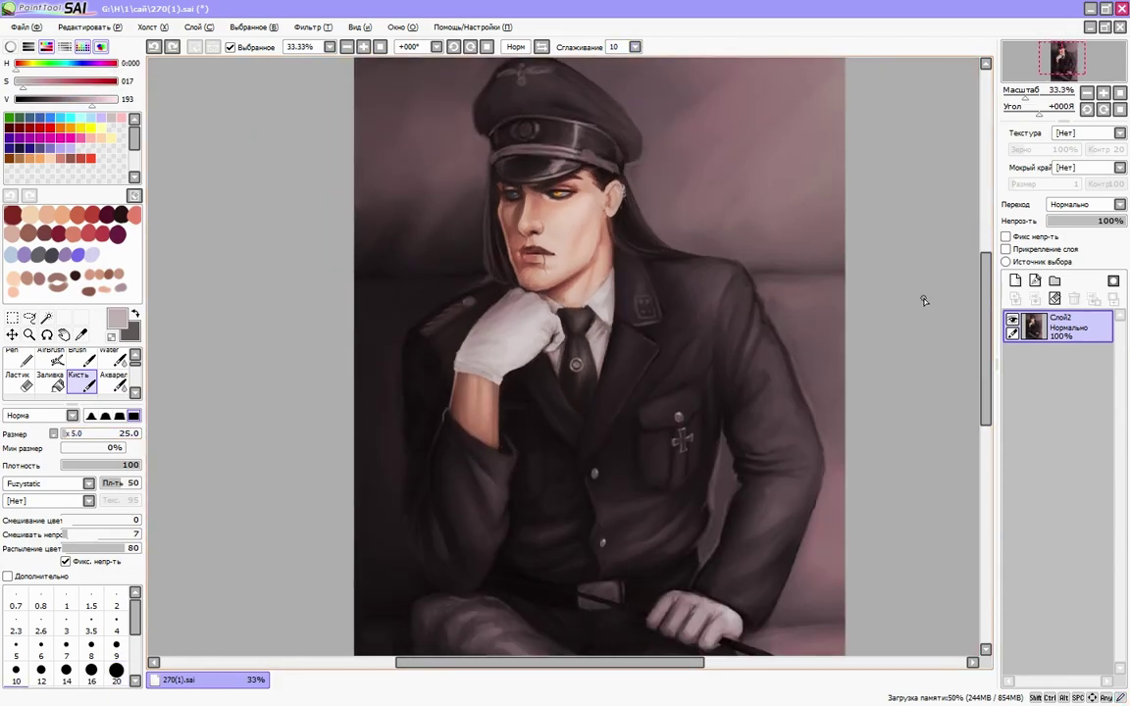
scroll(687, 294, "down", 1)
key("bracketright")
left_click(505, 294, "alt")
scroll(501, 204, "up", 2)
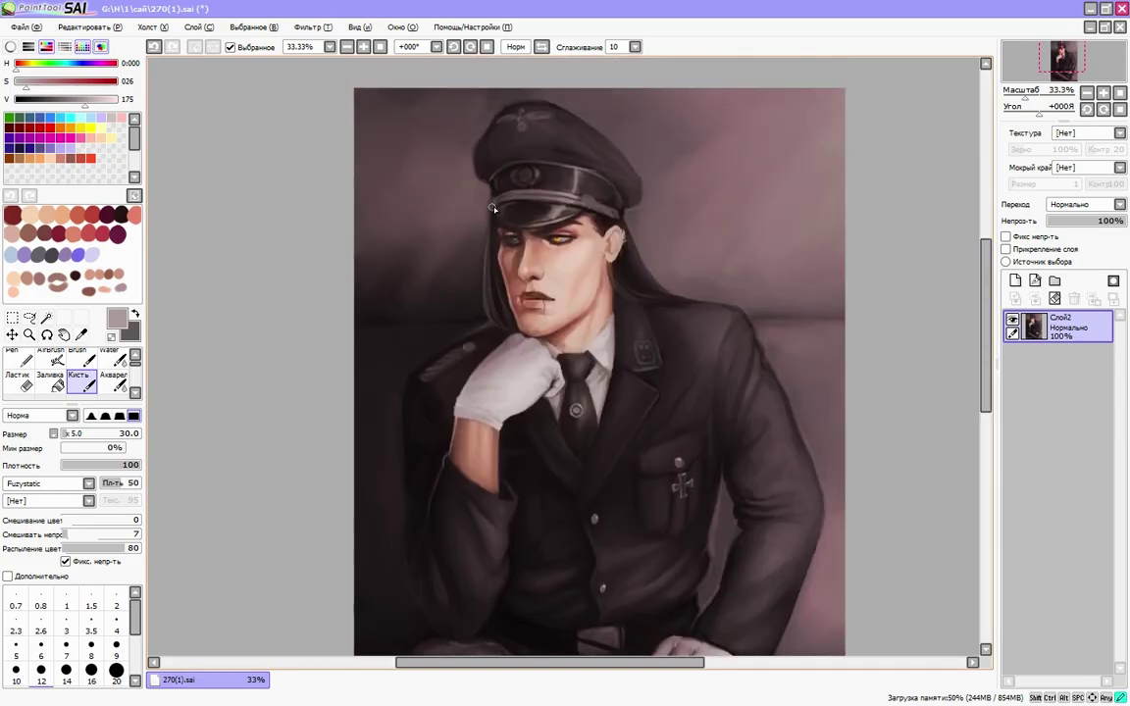
key("bracketright")
left_click(600, 170, "alt")
key("Page_Up")
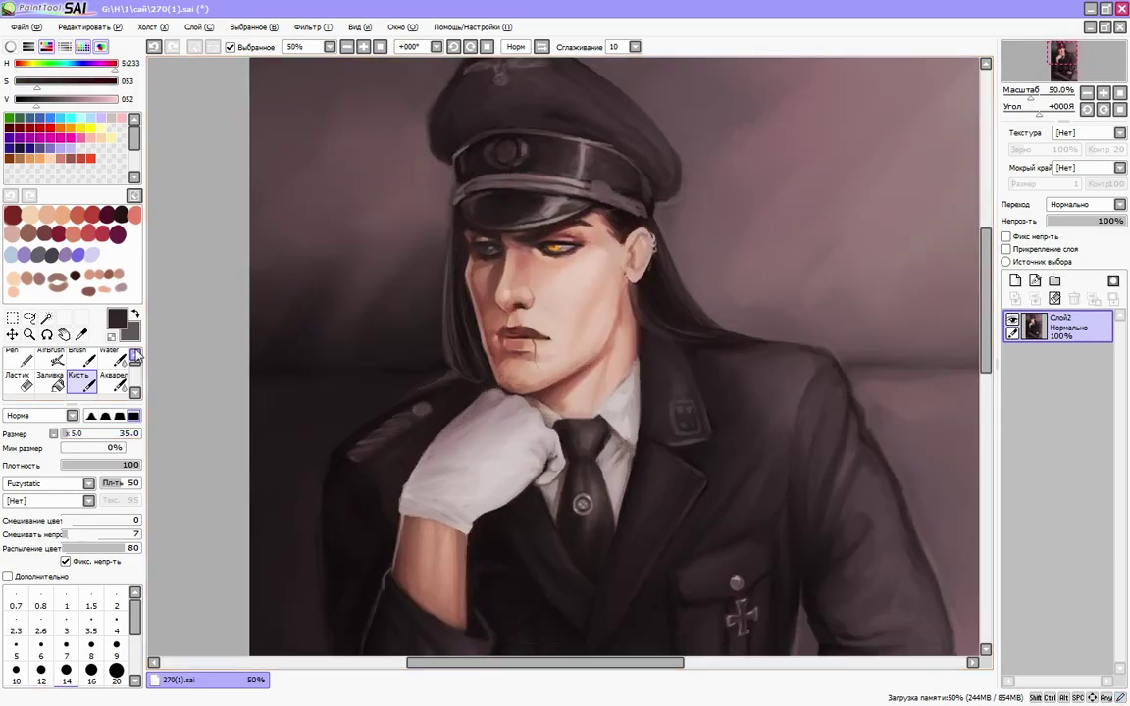
- Darken the shadows around the bent leg and sofa with near-black at brush size 35, rotating and mirroring the view to check
left_click(328, 108, "alt")
key("Page_Down")
key("Page_Down")
key("Page_Up")
left_click_drag(592, 514, 510, 381)
left_click(510, 381, "alt")
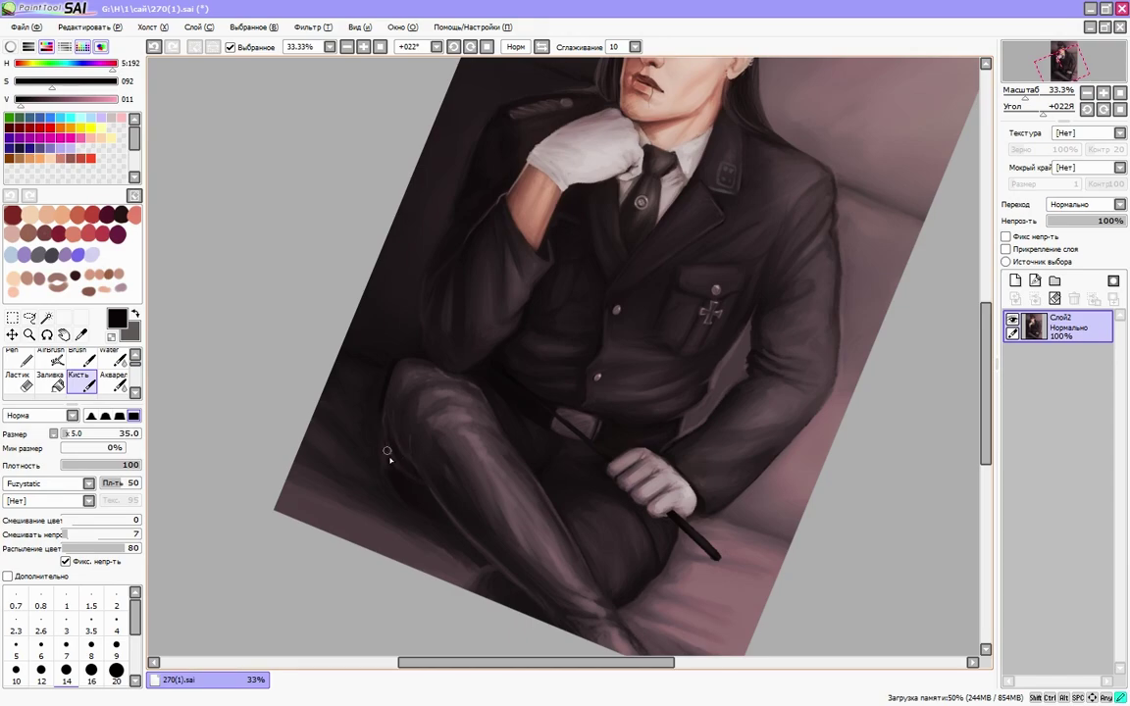
key("Home")
key("Insert")
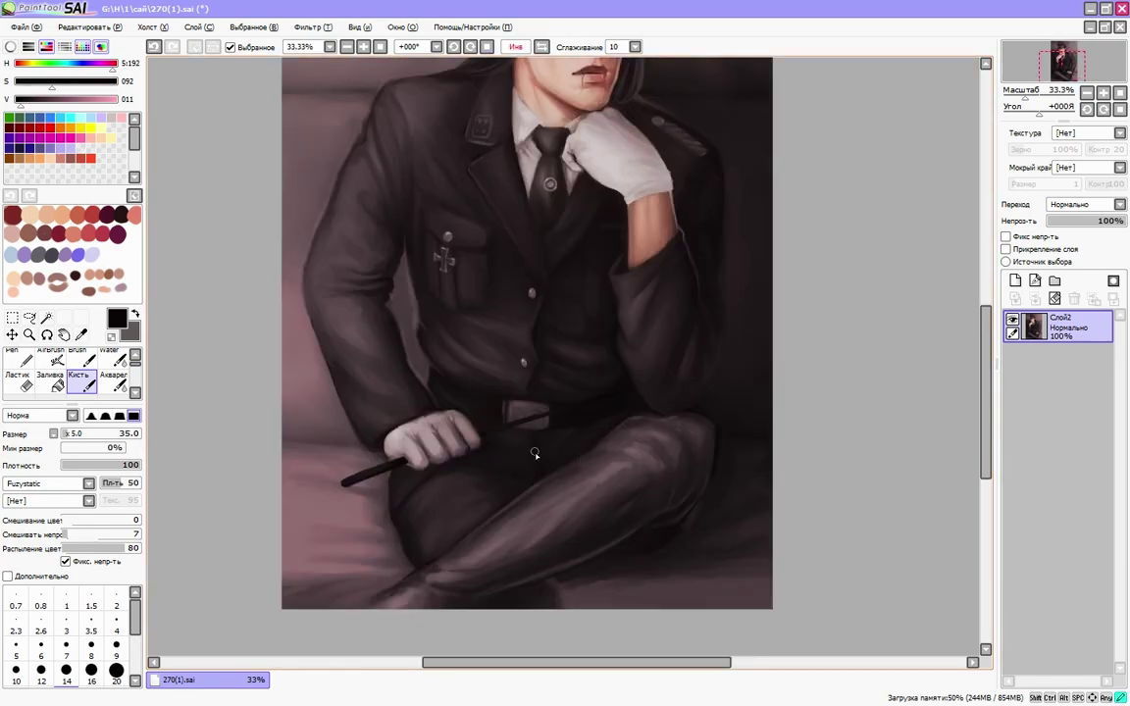
key("Insert")
scroll(970, 388, "up", 3)
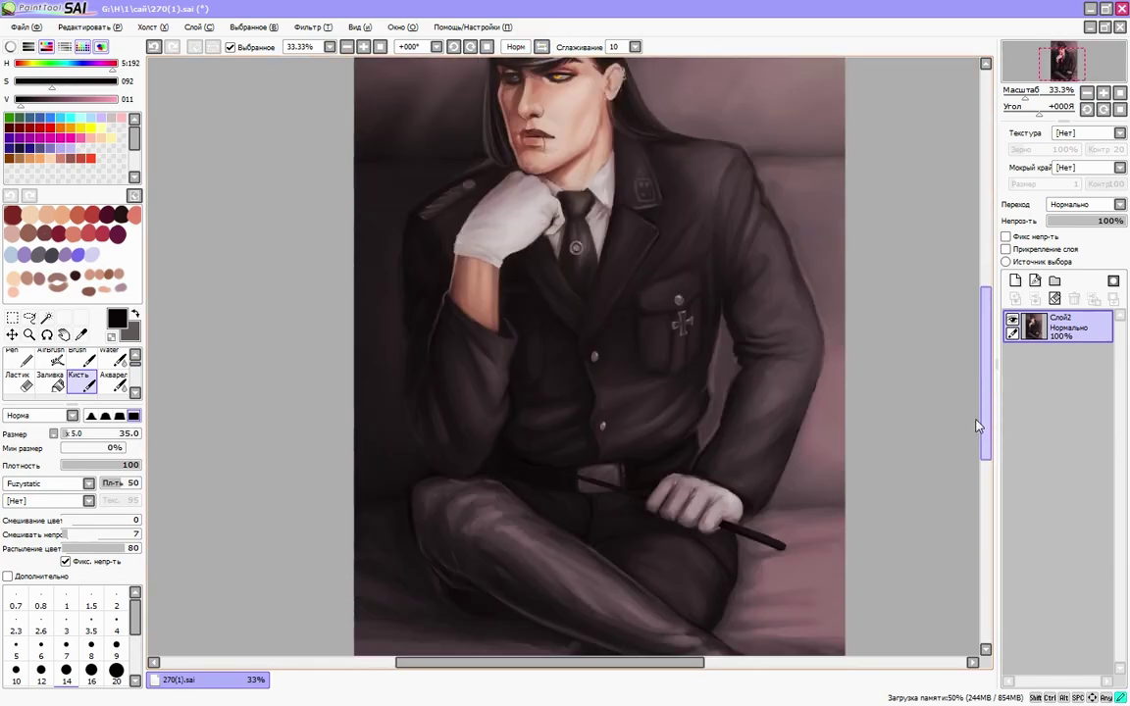
- Soften the background and sofa around the figure with sampled muted tones at brush size 140
left_click(814, 202, "alt")
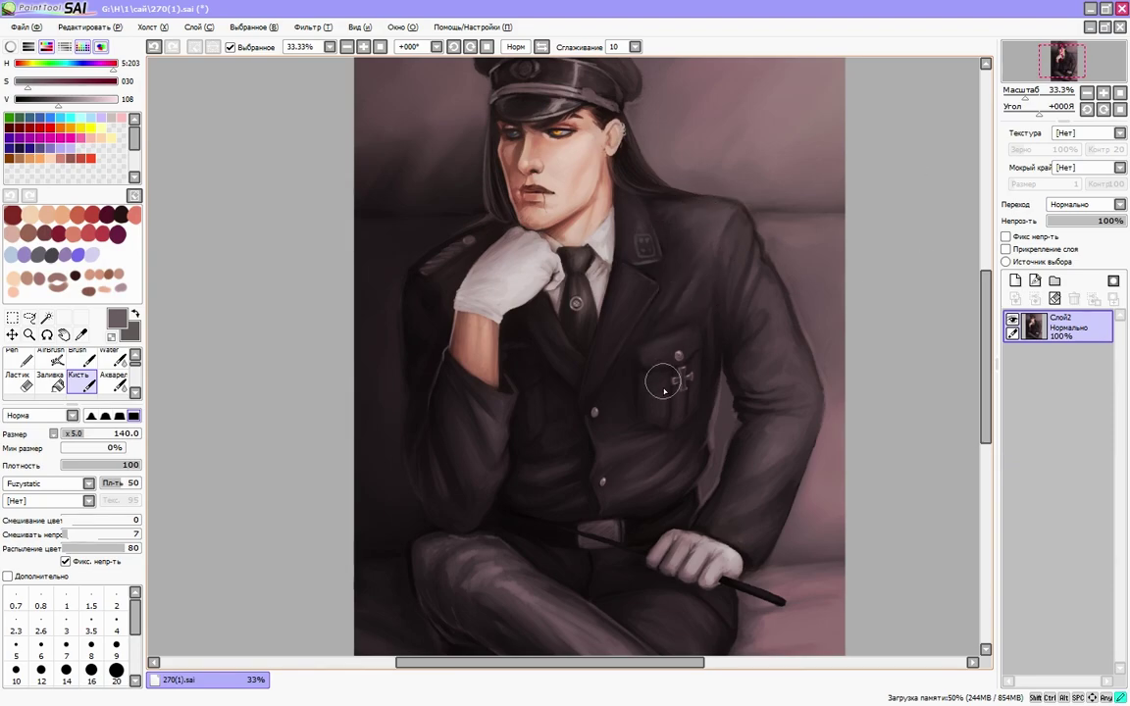
scroll(745, 377, "down", 2)
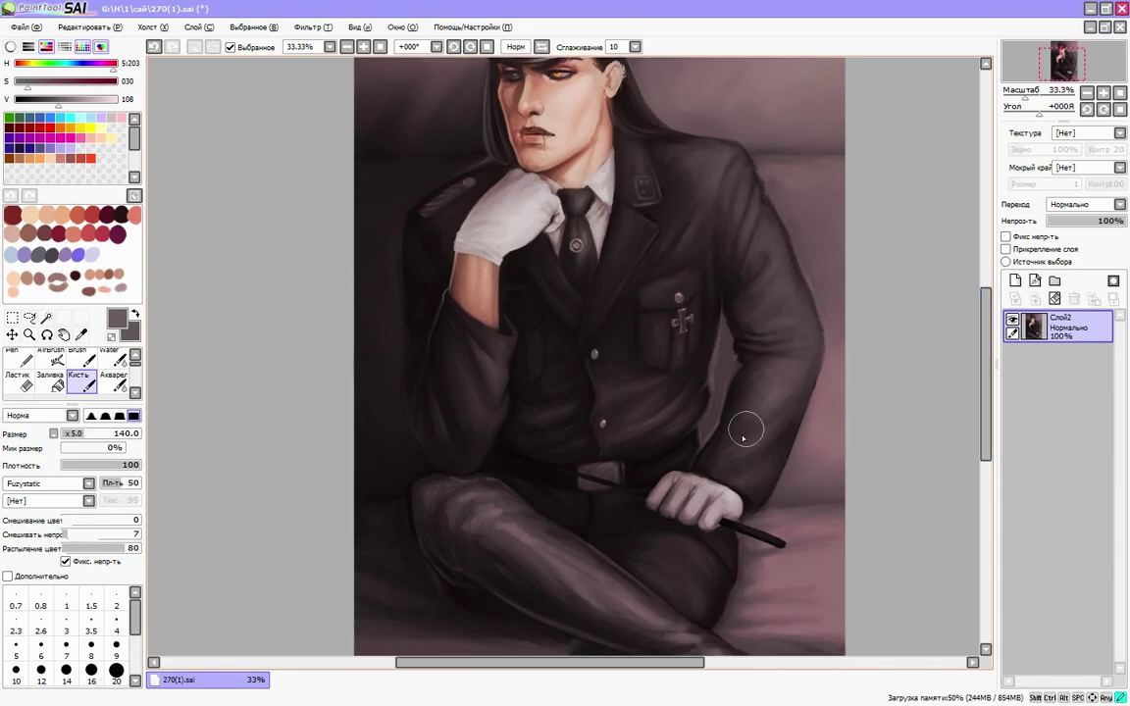
scroll(677, 449, "up", 1)
scroll(988, 377, "up", 1)
left_click(839, 350, "alt")
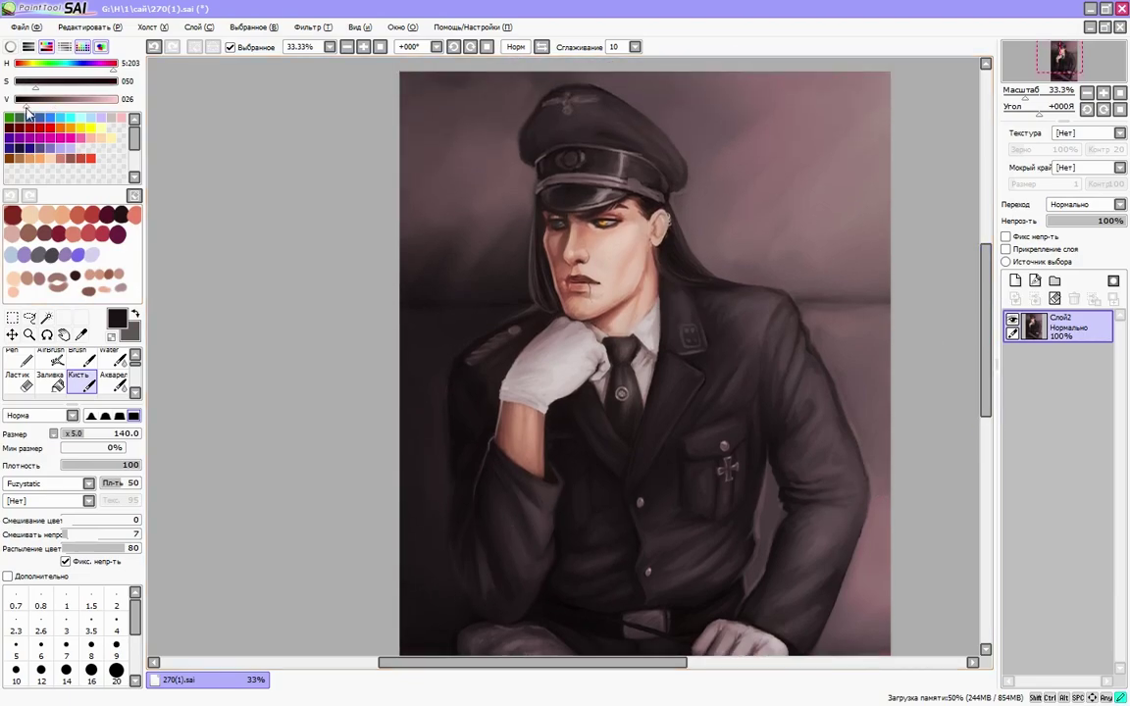
- Refine the jacket's folds and its side edge beside the bent arm with sampled dark tones at brush sizes 30 to 10
key("h")
key("h")
left_click(71, 434)
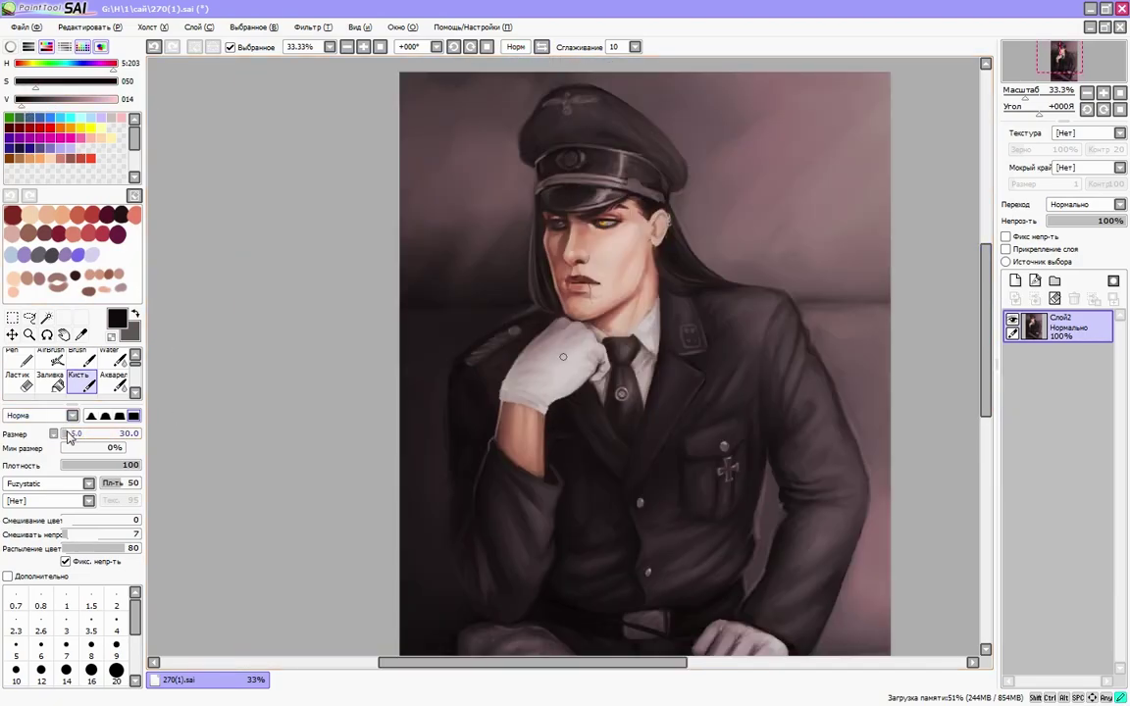
left_click_drag(694, 670, 667, 592)
left_click(659, 410, "alt")
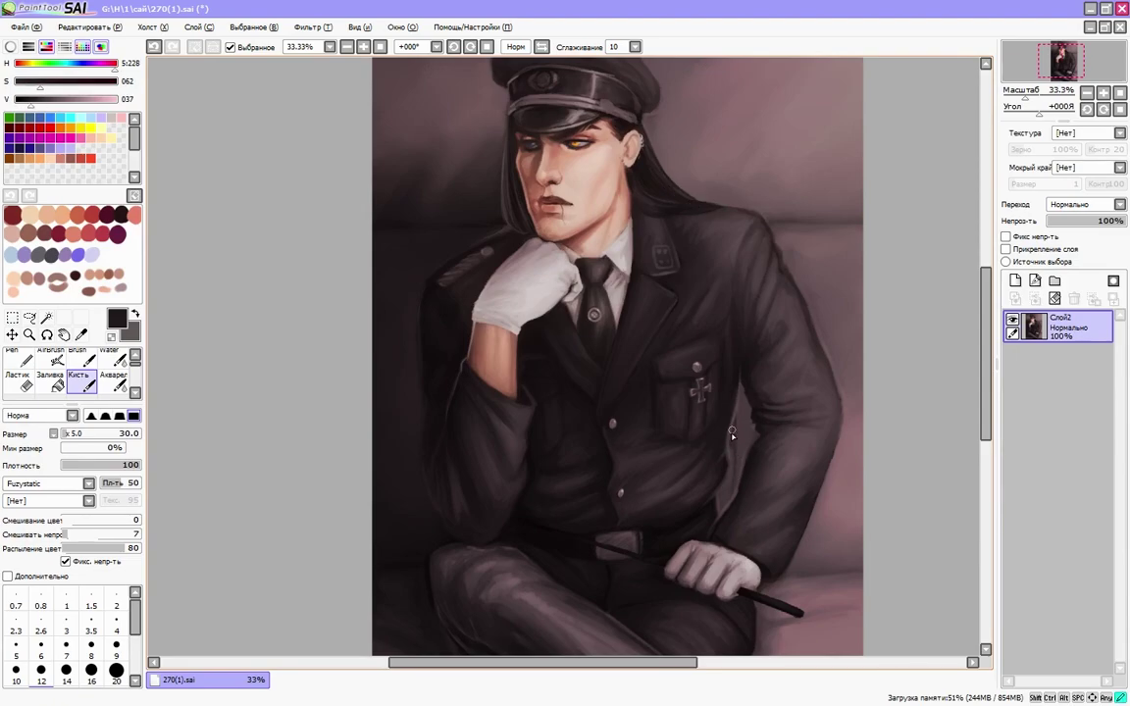
key("bracketleft")
key("bracketleft")
key("bracketleft")
key("bracketleft")
key("bracketleft")
key("bracketleft")
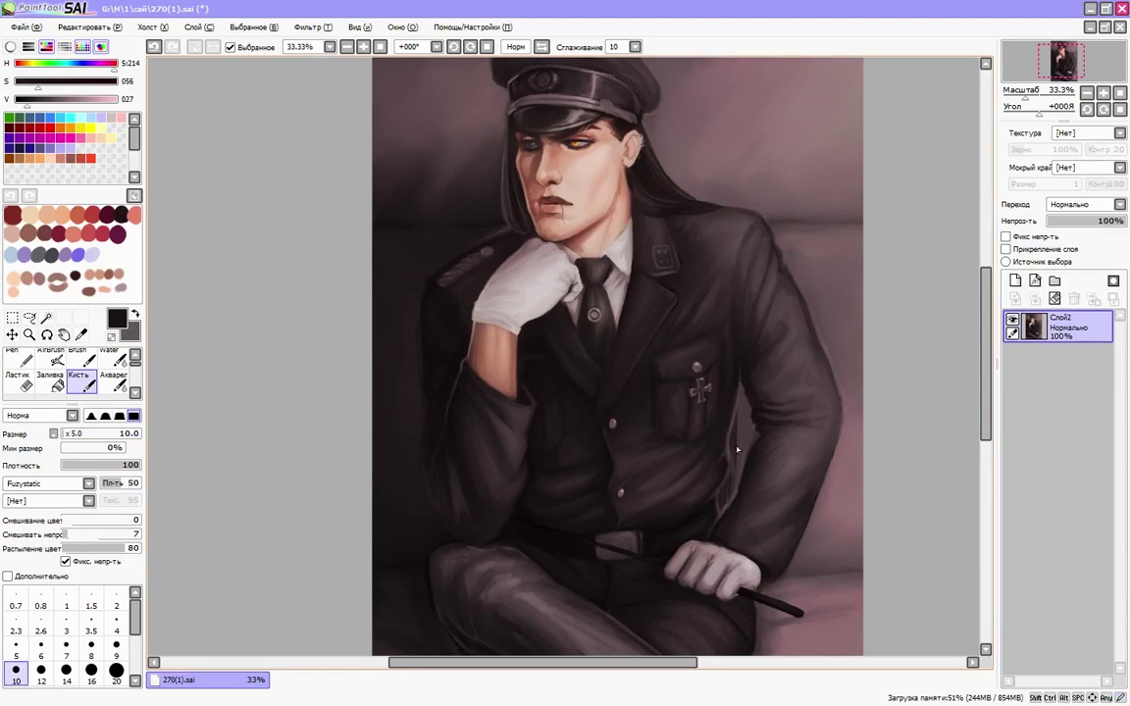
- Draw a thin dark looped cord from the stick's handle across the sofa at brush size 15
scroll(736, 469, "down", 4)
left_click(674, 358, "alt")
key("bracketright")
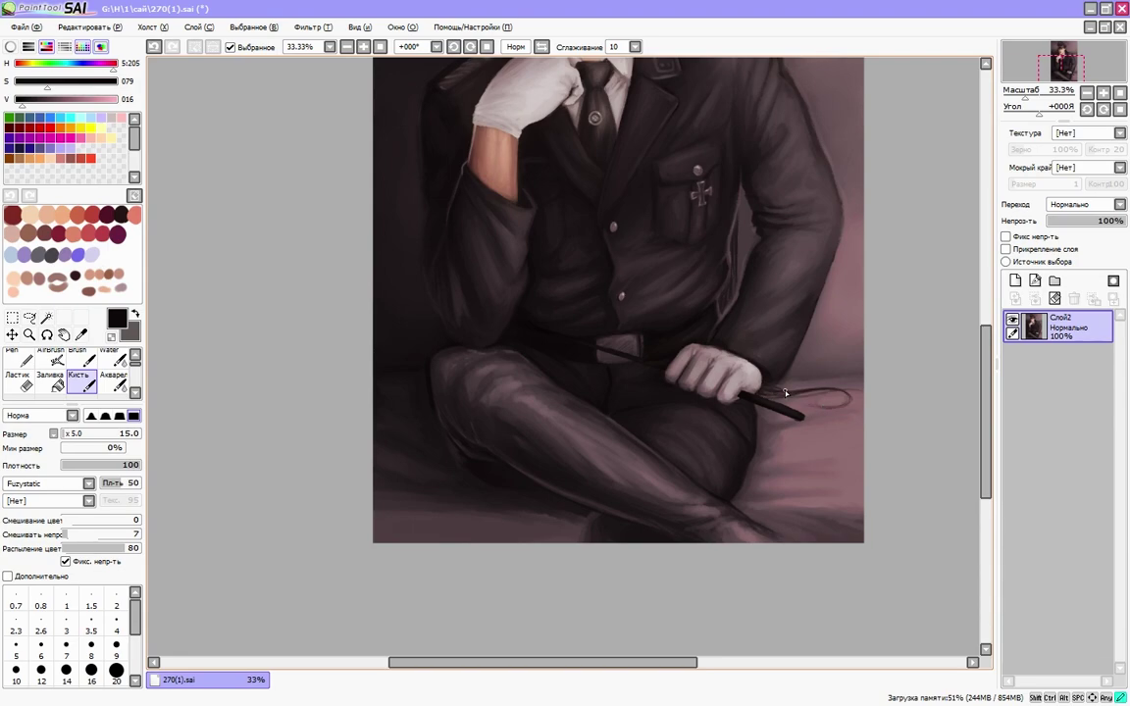
- Rotate the canvas to add fine light highlights along the stick at brush size 10, and restore the upright view
scroll(783, 396, "up", 5)
key("Delete")
scroll(299, 358, "down", 2)
key("bracketleft")
key("bracketleft")
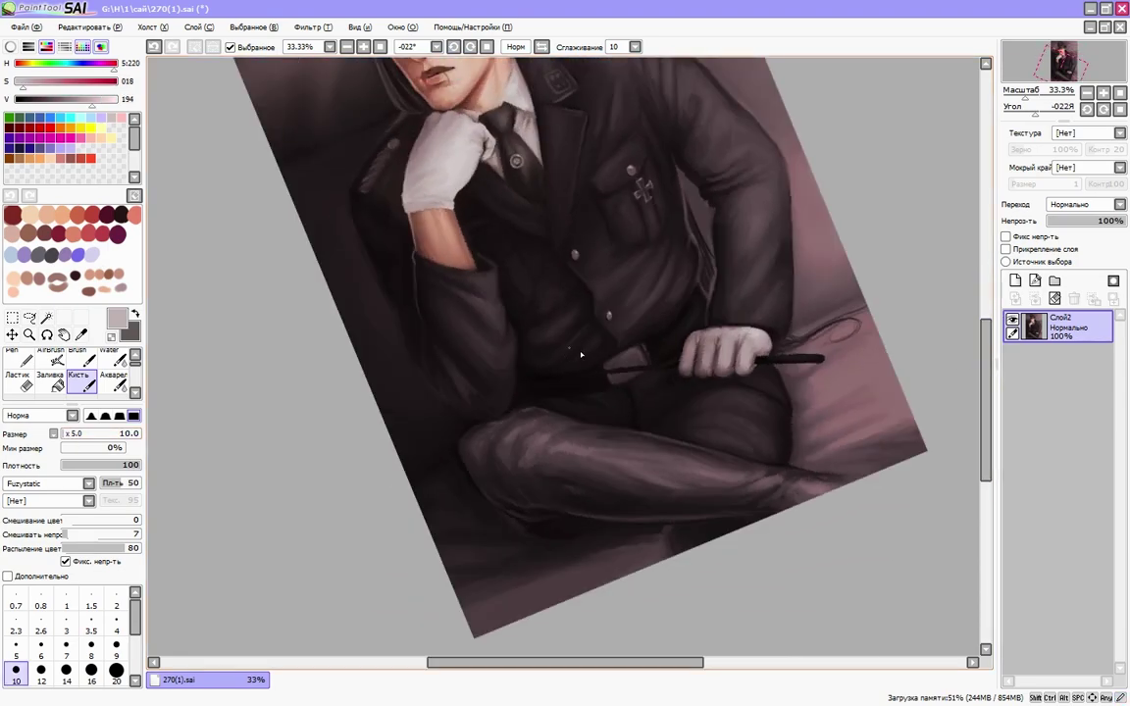
key("Home")
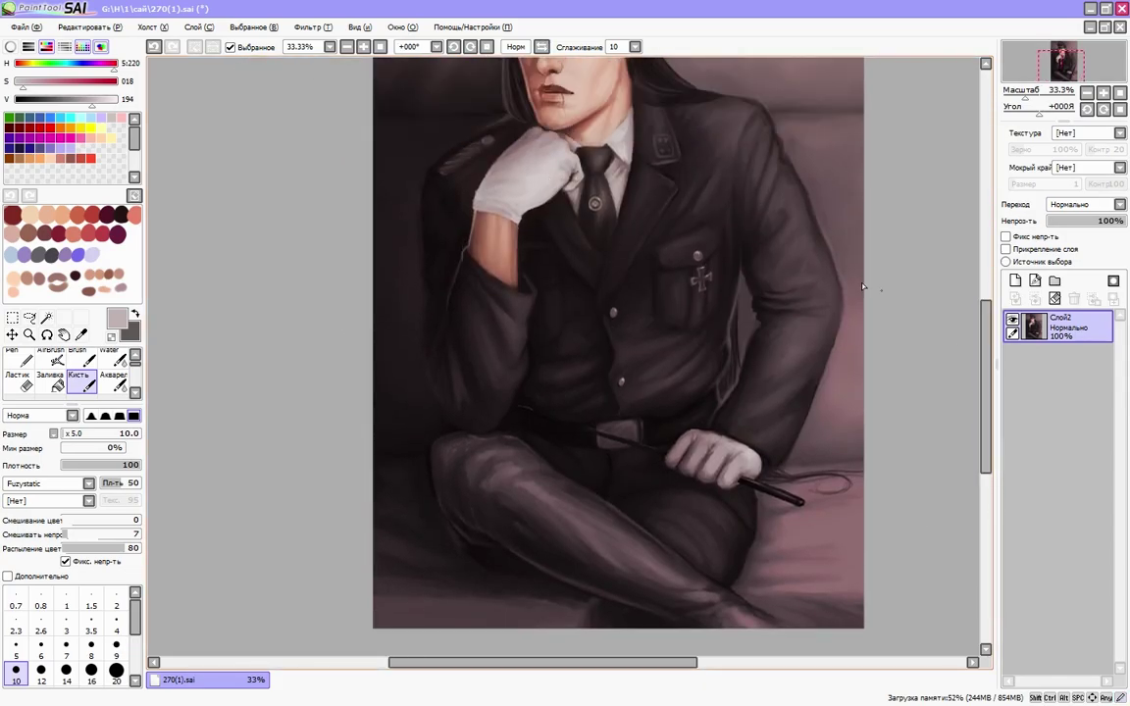
key("minus")
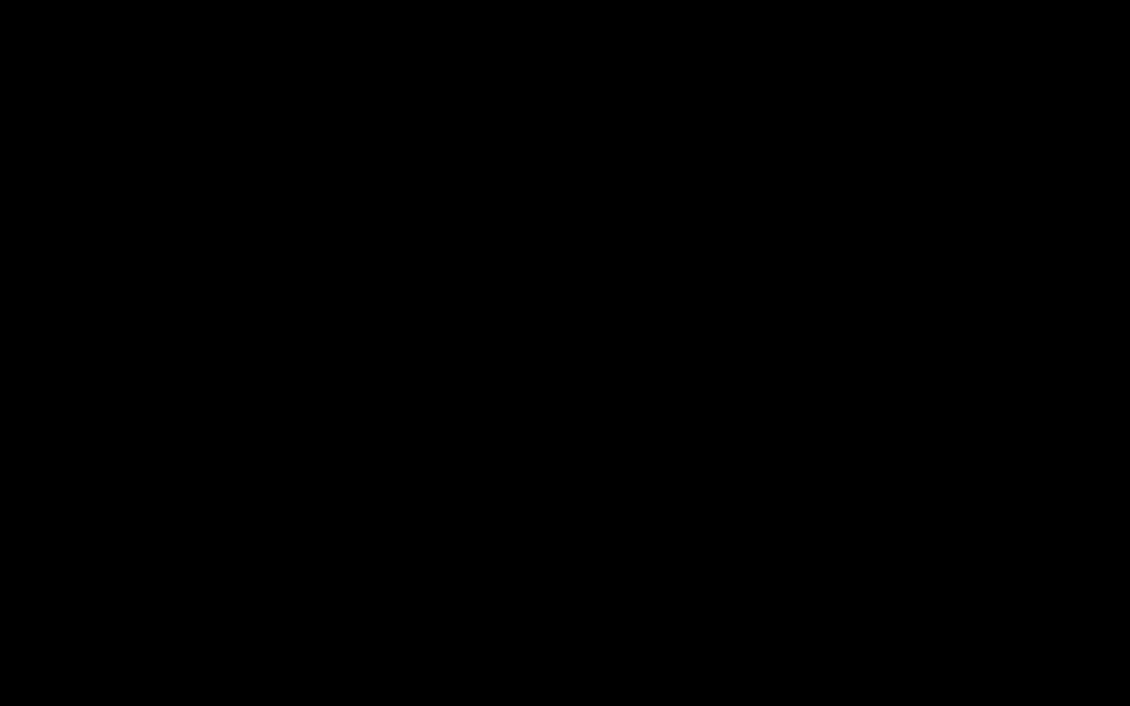